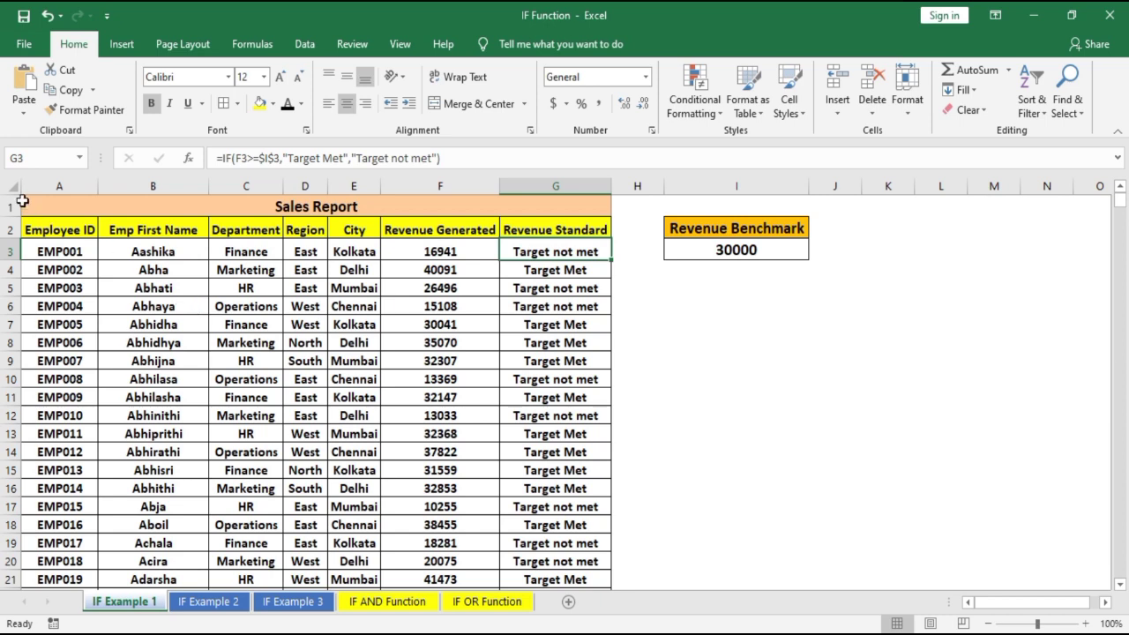
Step: Examine the sales report's columns, the revenue benchmark and how the first employees' revenue compares with it
{"action": "left_click", "coordinate": [43, 184]}
{"action": "left_click", "coordinate": [166, 182]}
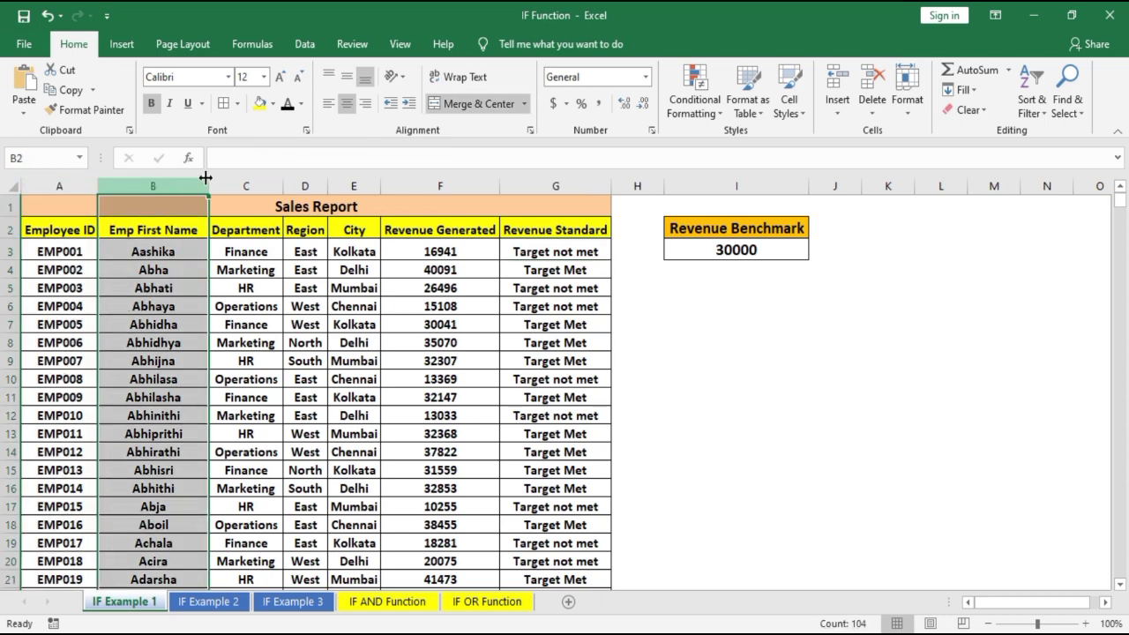
{"action": "left_click", "coordinate": [305, 183]}
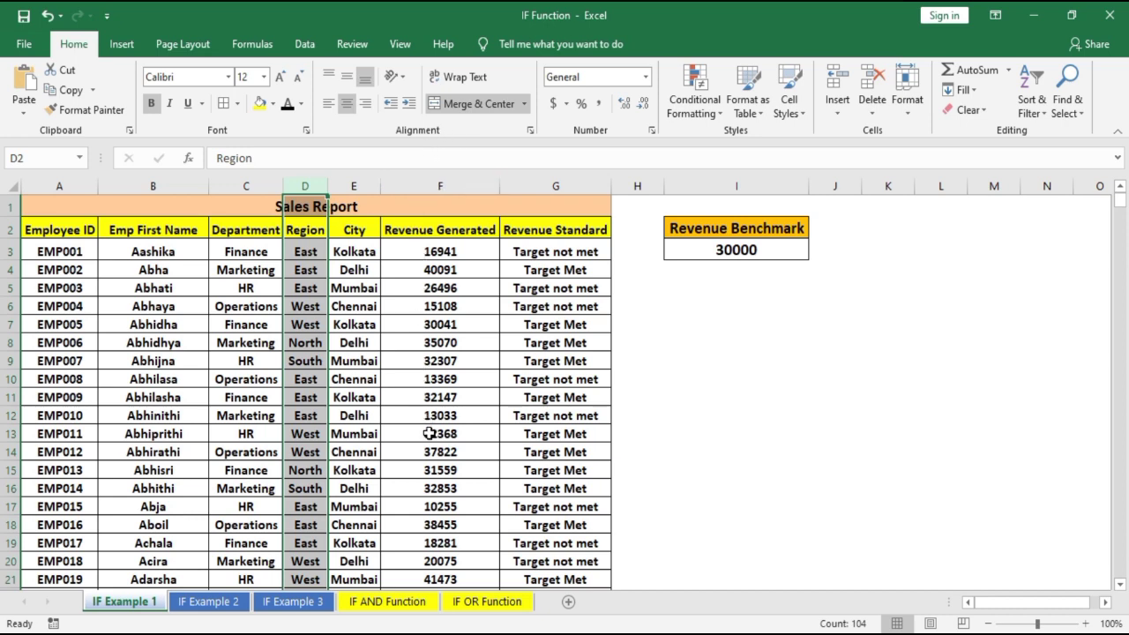
{"action": "mouse_move", "coordinate": [746, 227]}
{"action": "left_mouse_down"}
{"action": "mouse_move", "coordinate": [746, 261]}
{"action": "mouse_move", "coordinate": [761, 243]}
{"action": "left_mouse_up"}
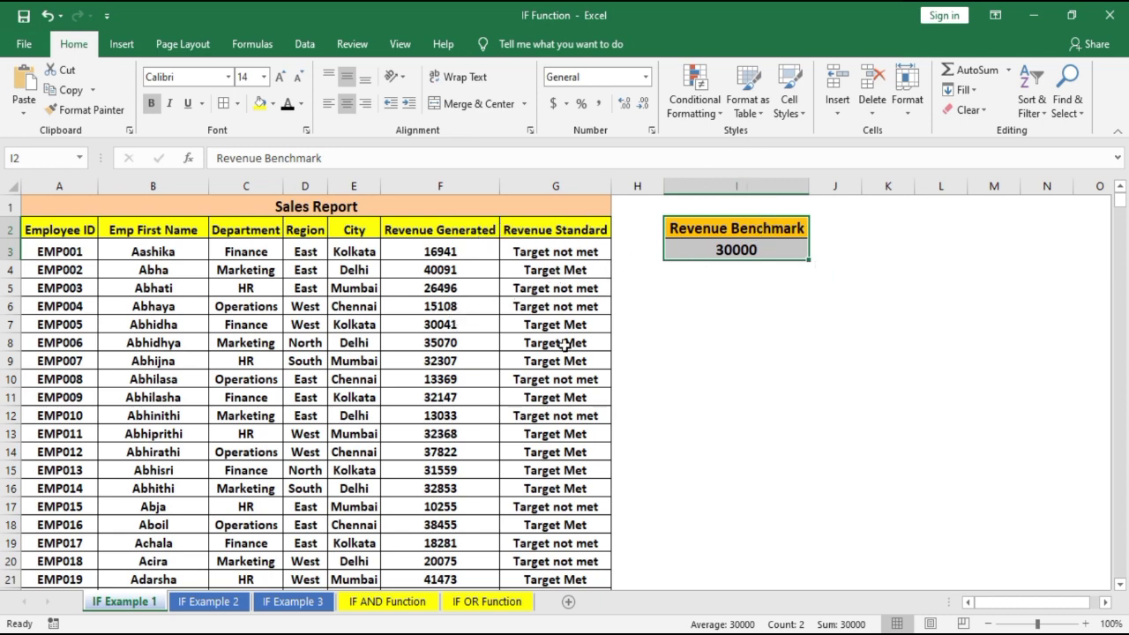
{"action": "left_click", "coordinate": [90, 269]}
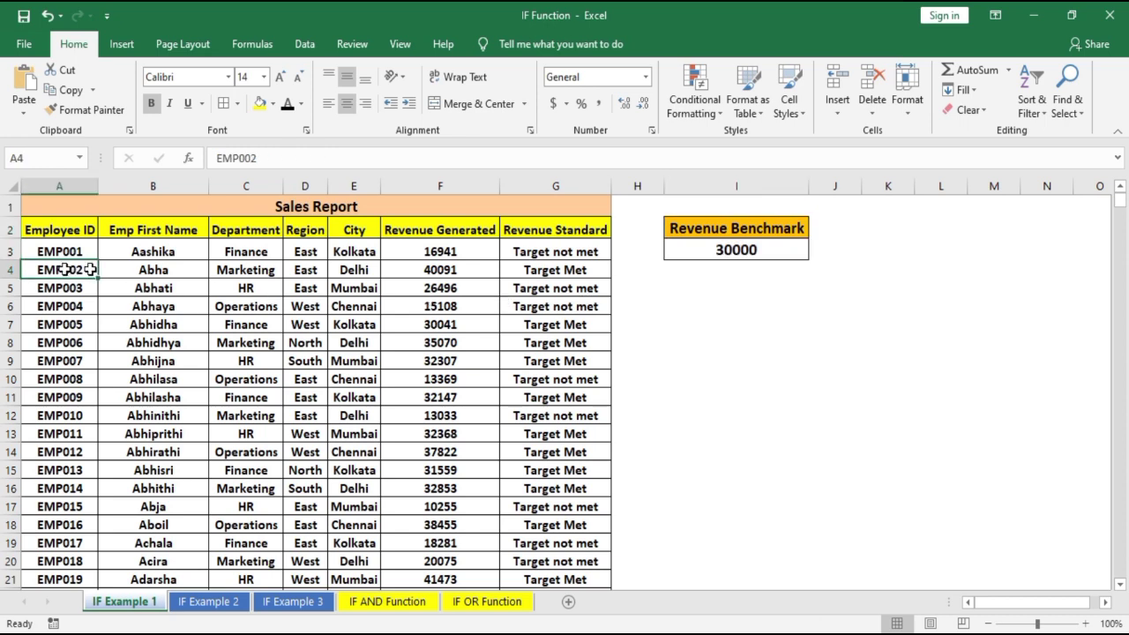
{"action": "left_click_drag", "start_coordinate": [89, 269], "coordinate": [607, 275]}
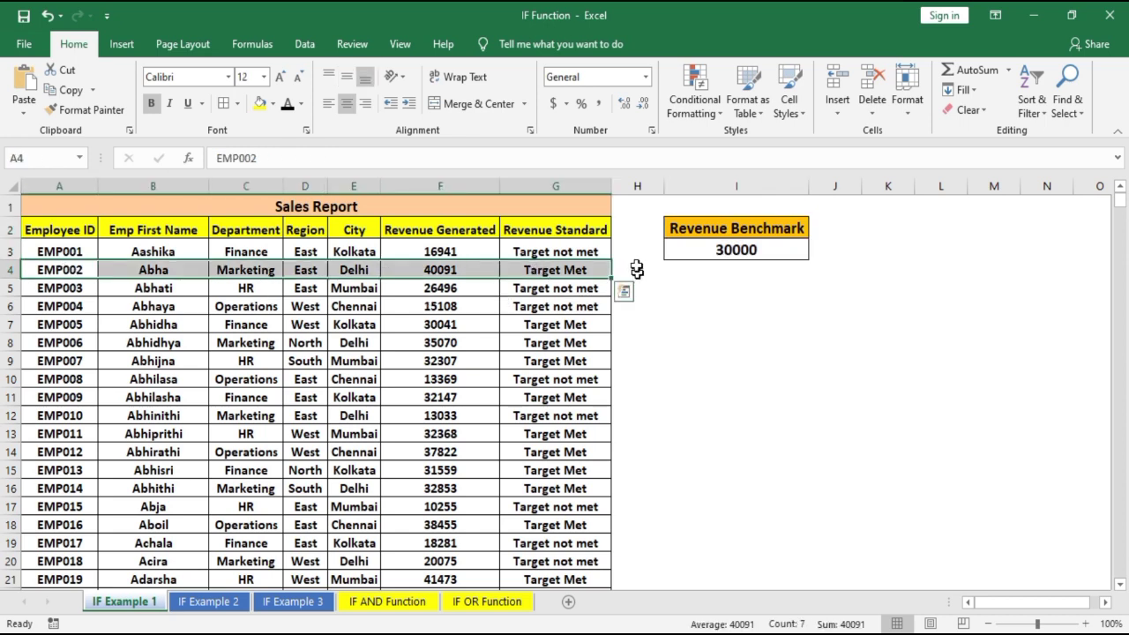
{"action": "left_click", "coordinate": [735, 250]}
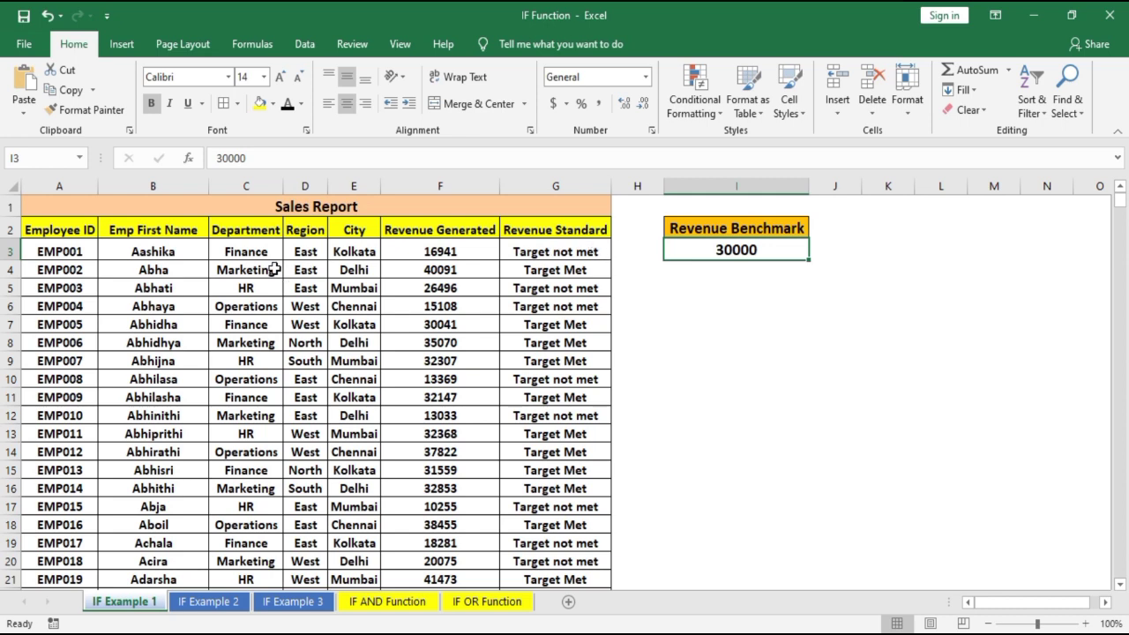
{"action": "left_click_drag", "start_coordinate": [295, 254], "coordinate": [572, 252]}
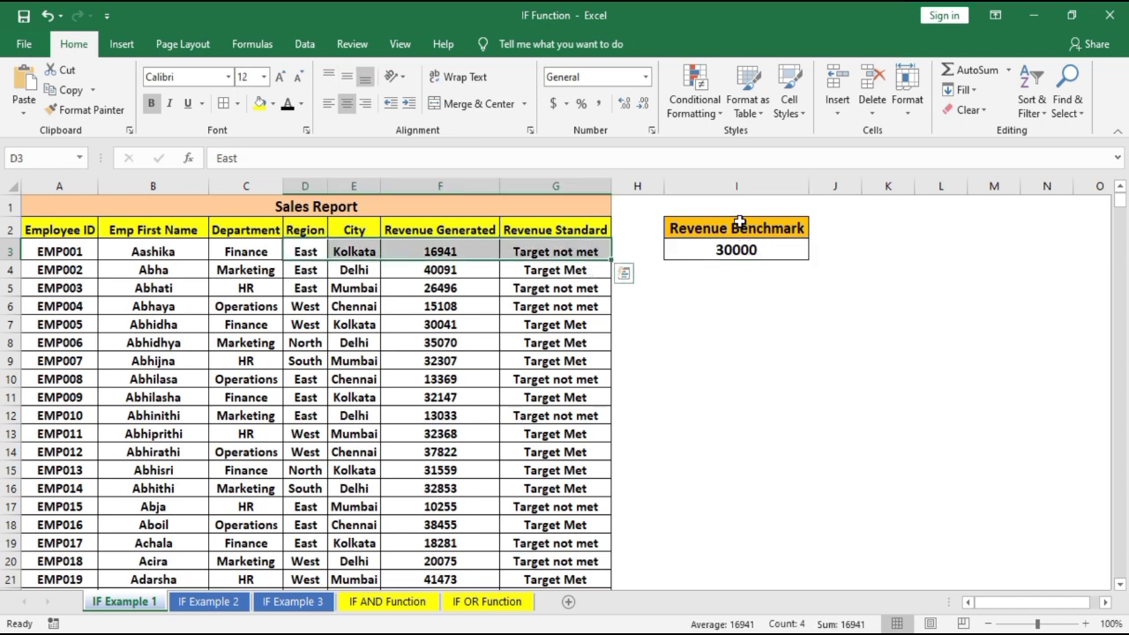
{"action": "left_click_drag", "start_coordinate": [738, 230], "coordinate": [766, 253]}
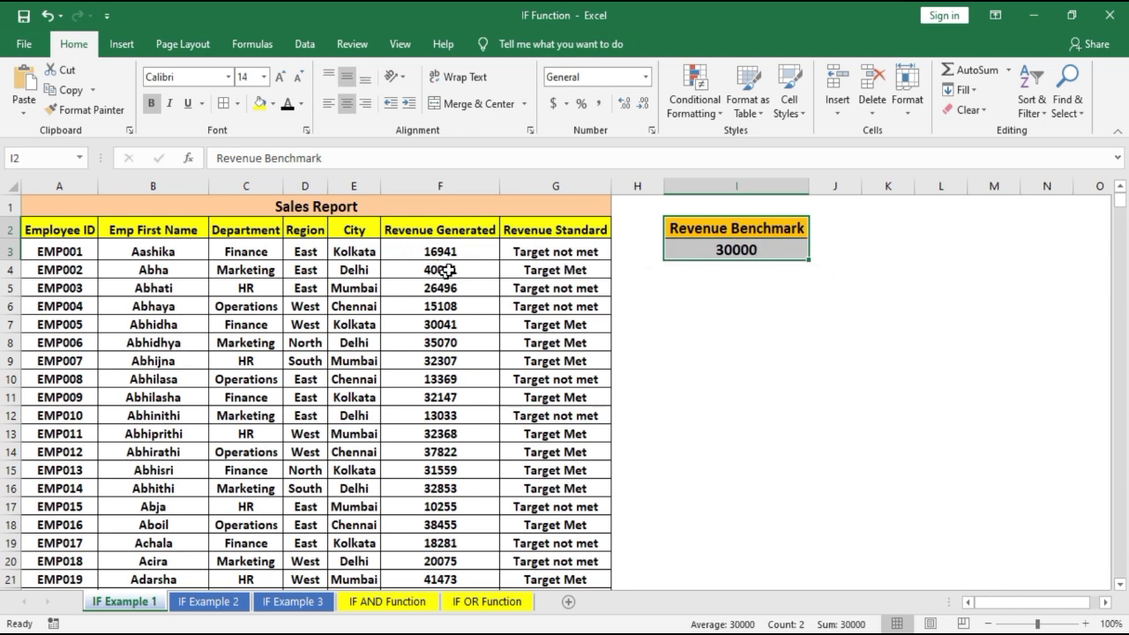
{"action": "left_click", "coordinate": [558, 270]}
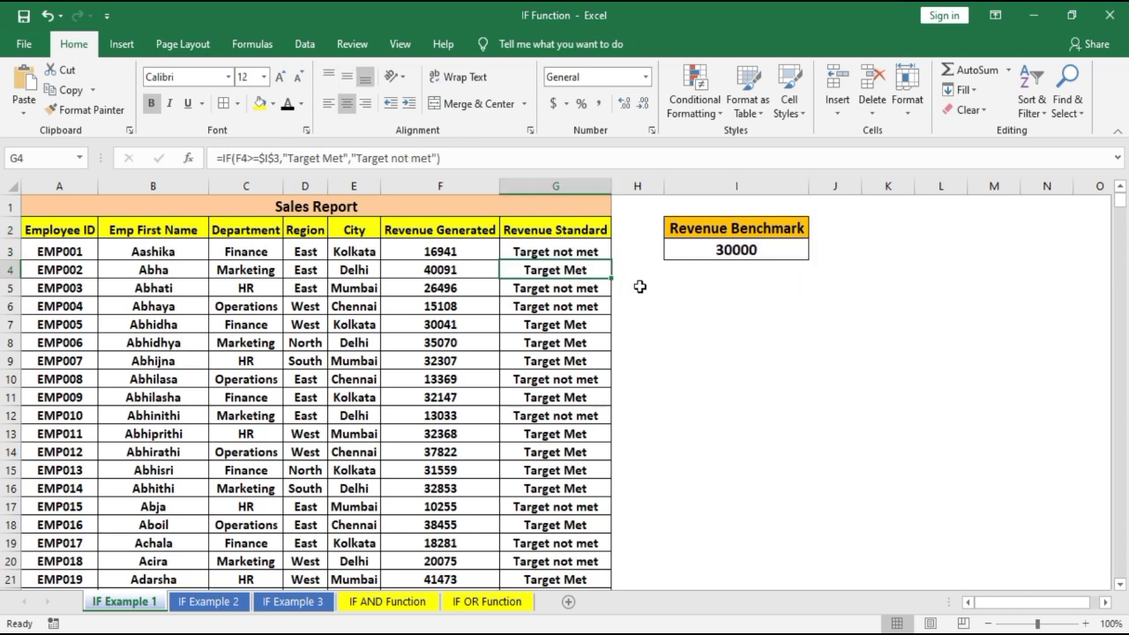
Step: Clear all existing results in the Revenue Standard column from G3 down to the last row
{"action": "left_click", "coordinate": [597, 255]}
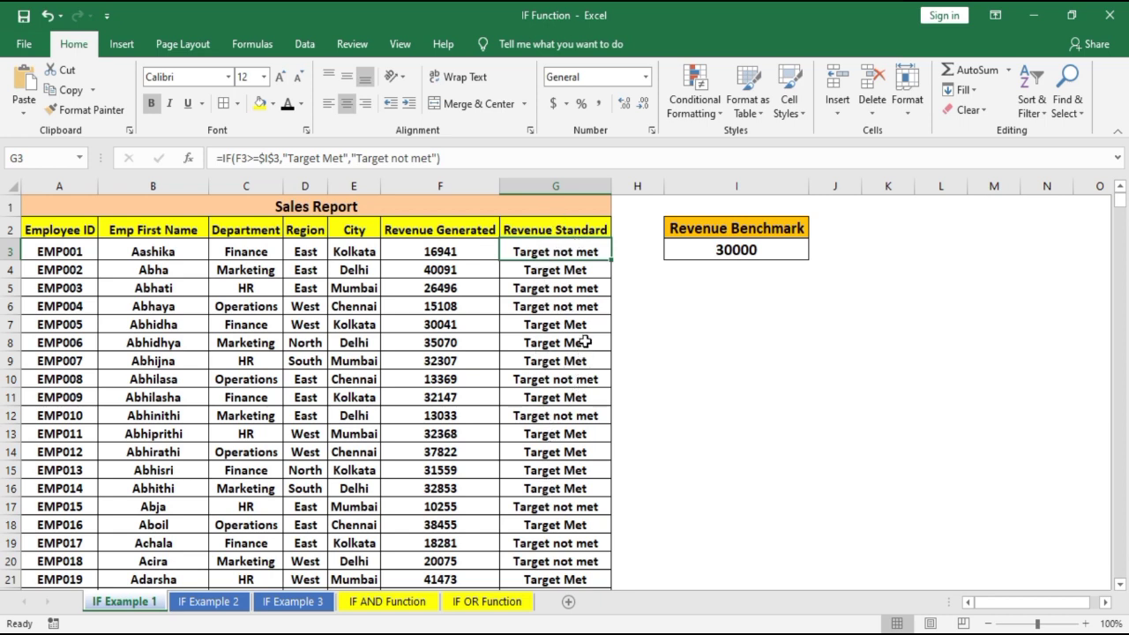
{"action": "key", "text": "ctrl+shift+Down"}
{"action": "key", "text": "Delete"}
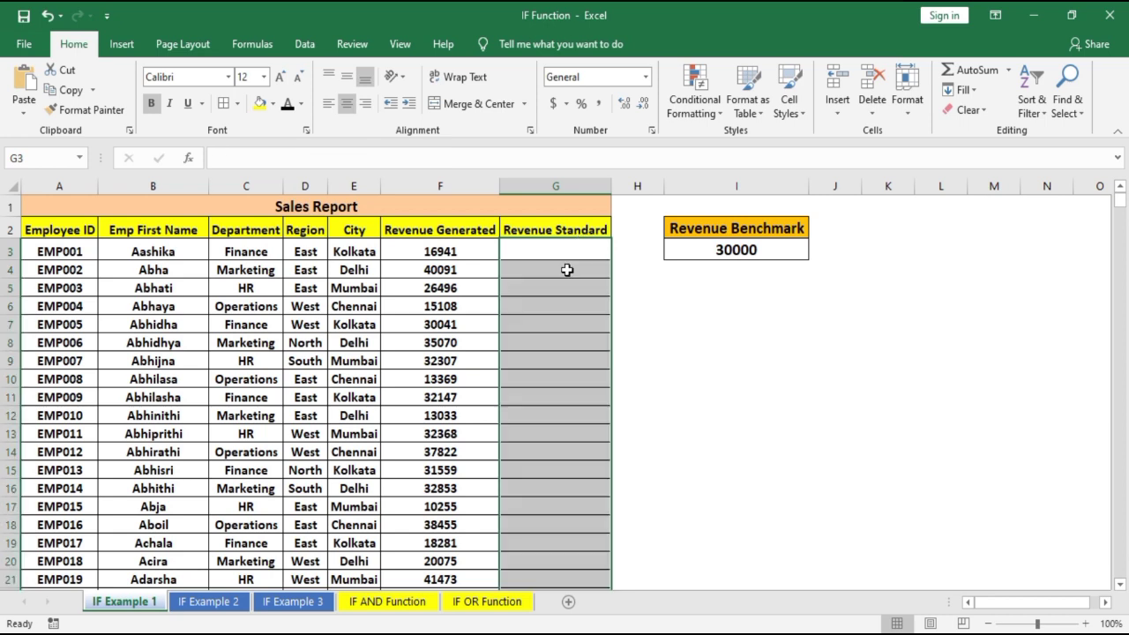
Step: Begin an IF formula in G3 with the generated revenue in F3 and the >= operator as its logical test
{"action": "left_click", "coordinate": [565, 251]}
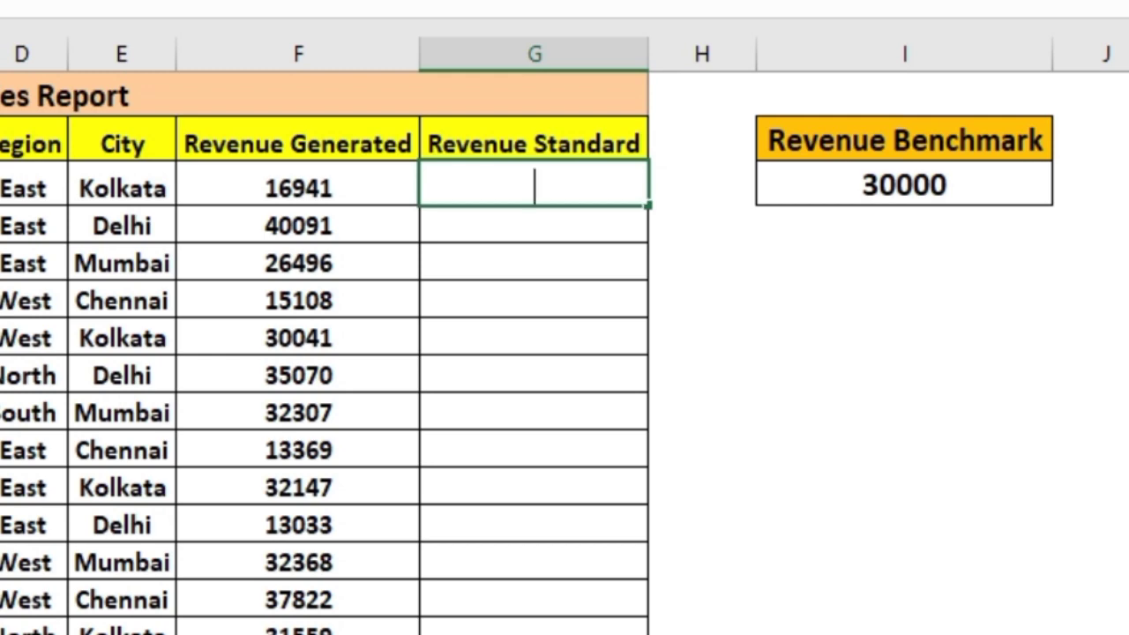
{"action": "type", "text": "=if"}
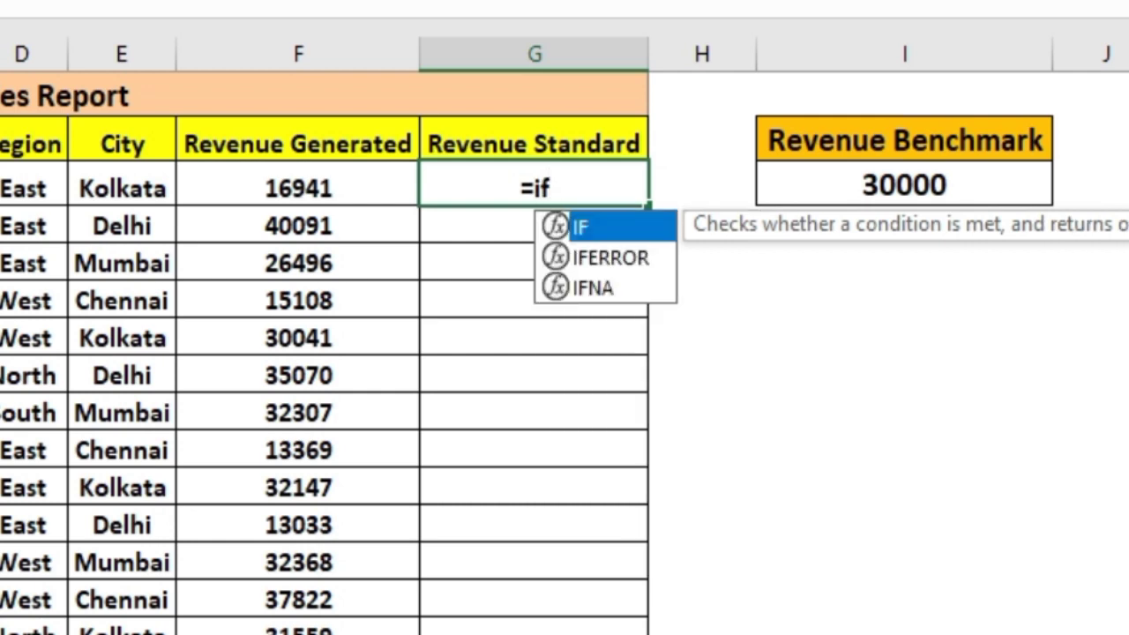
{"action": "key", "text": "Tab"}
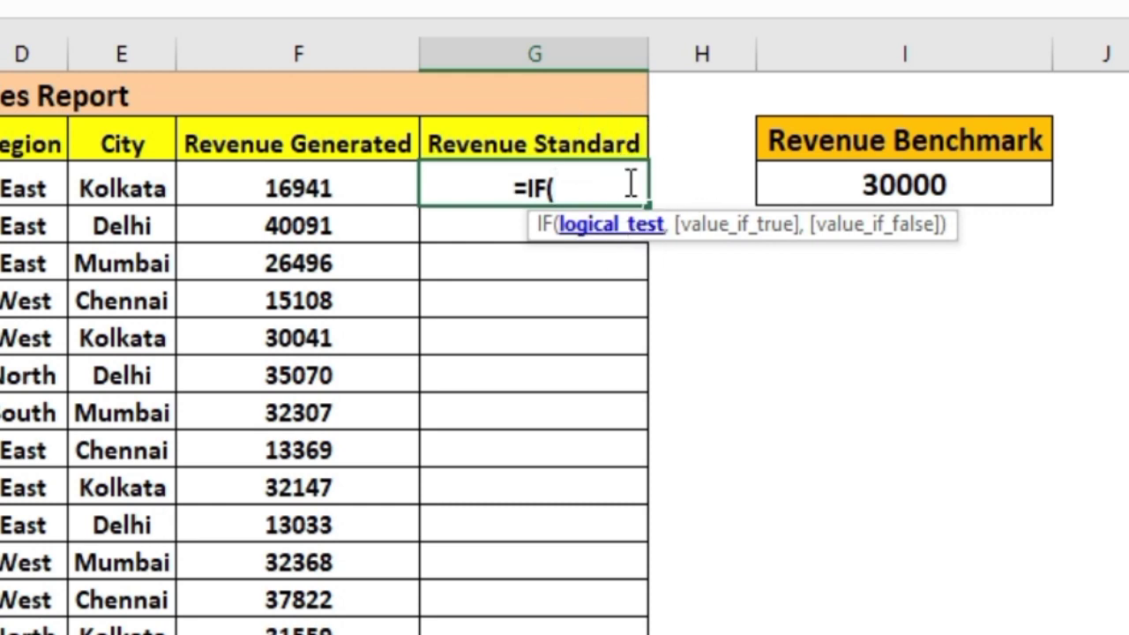
{"action": "left_click", "coordinate": [315, 196]}
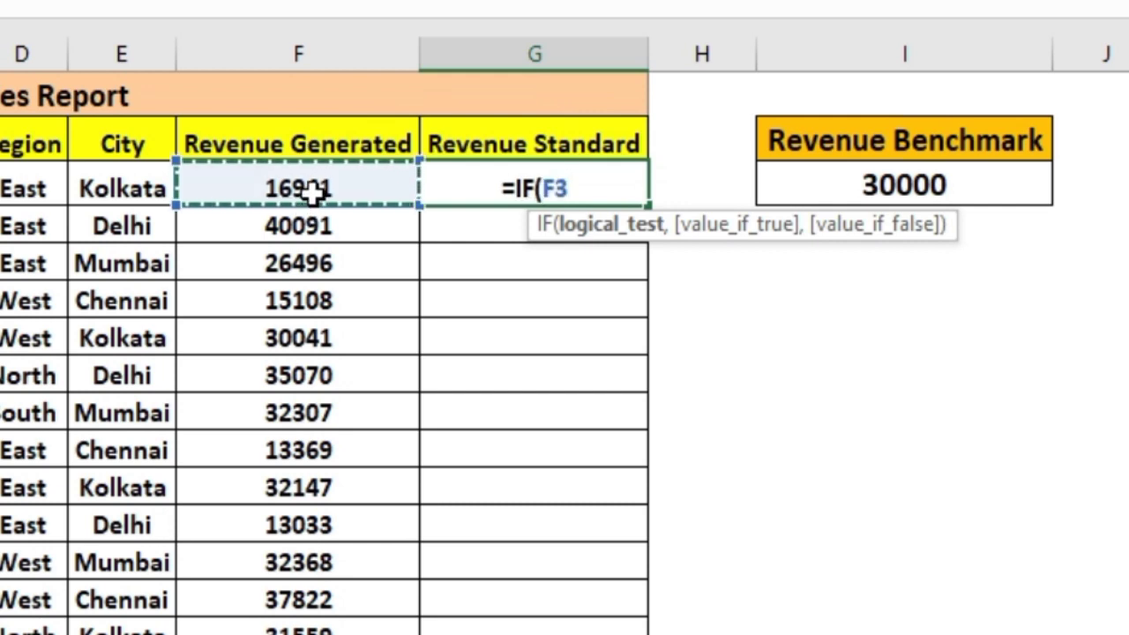
{"action": "type", "text": ">="}
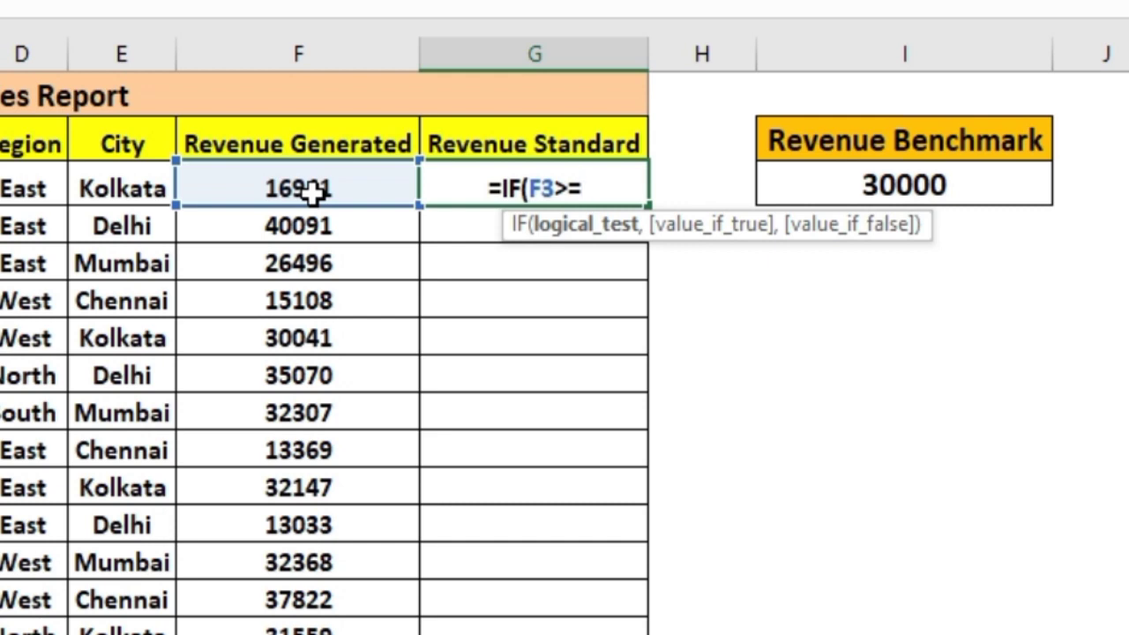
{"action": "type", "text": "30000"}
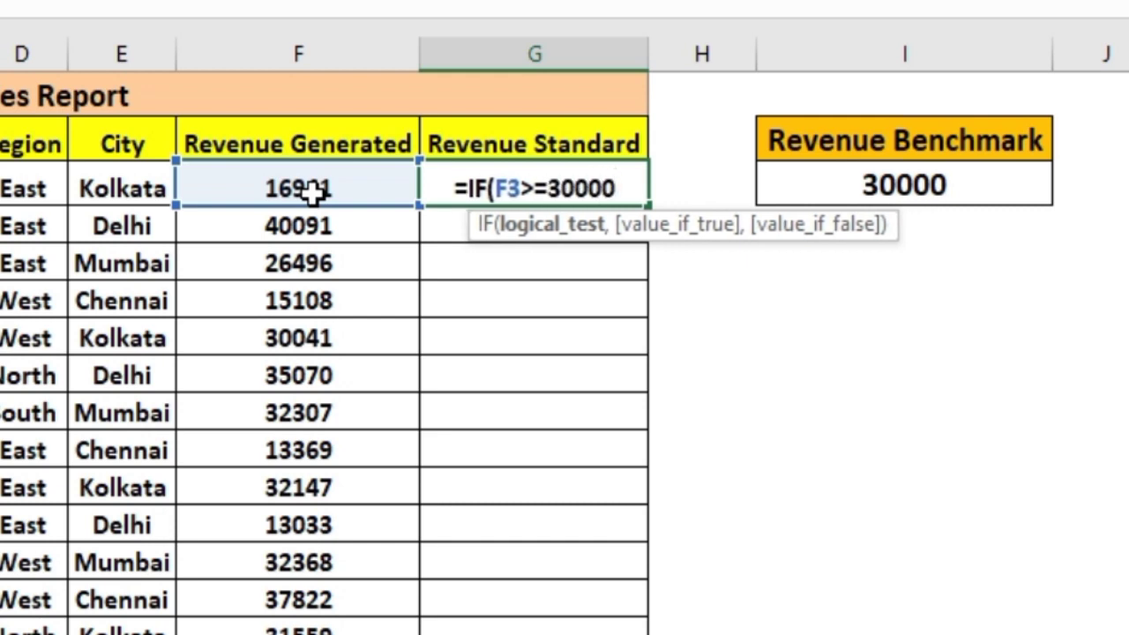
{"action": "key", "text": "BackSpace"}
{"action": "key", "text": "BackSpace"}
{"action": "key", "text": "BackSpace"}
{"action": "key", "text": "BackSpace"}
{"action": "key", "text": "BackSpace"}
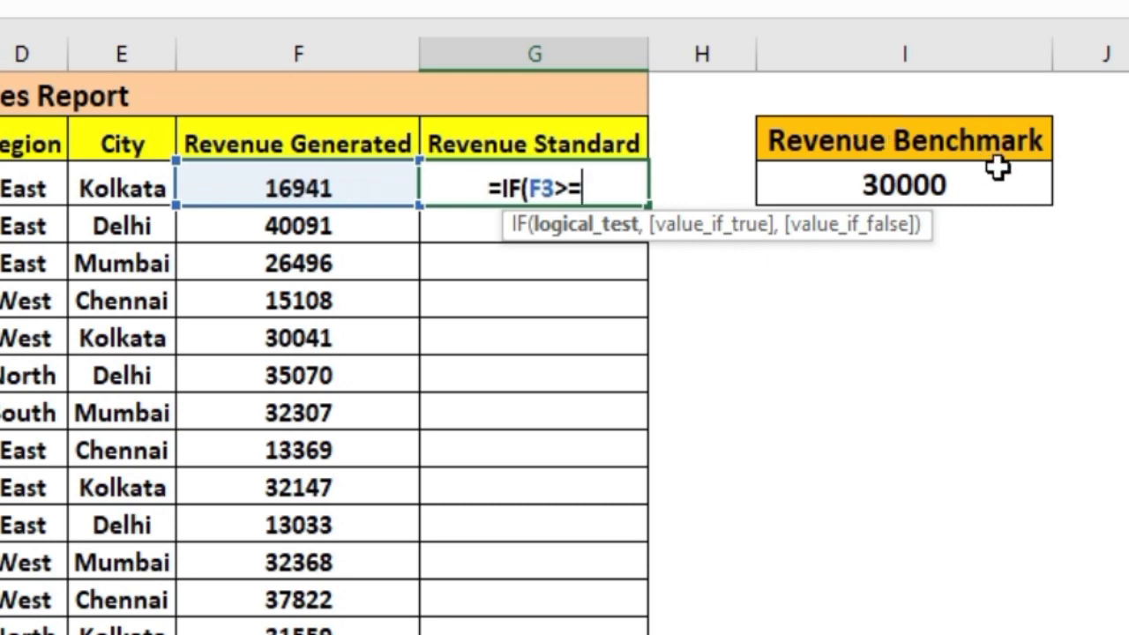
Step: Complete the logical test with the absolute benchmark reference $I$3 and continue to the value_if_true argument
{"action": "left_click", "coordinate": [955, 176]}
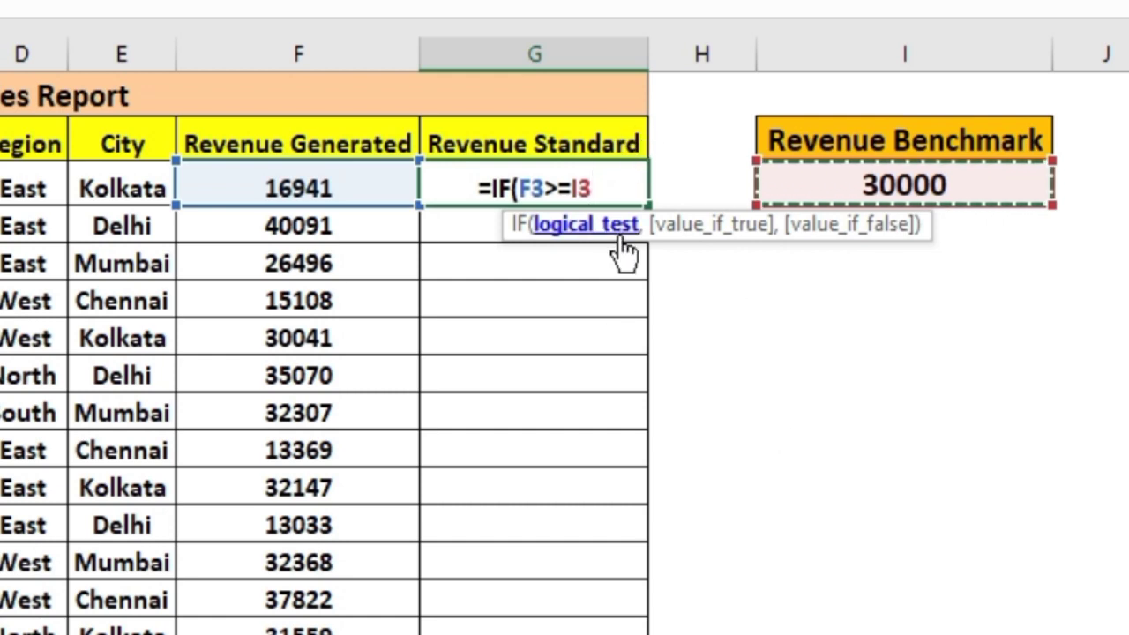
{"action": "key", "text": "F4"}
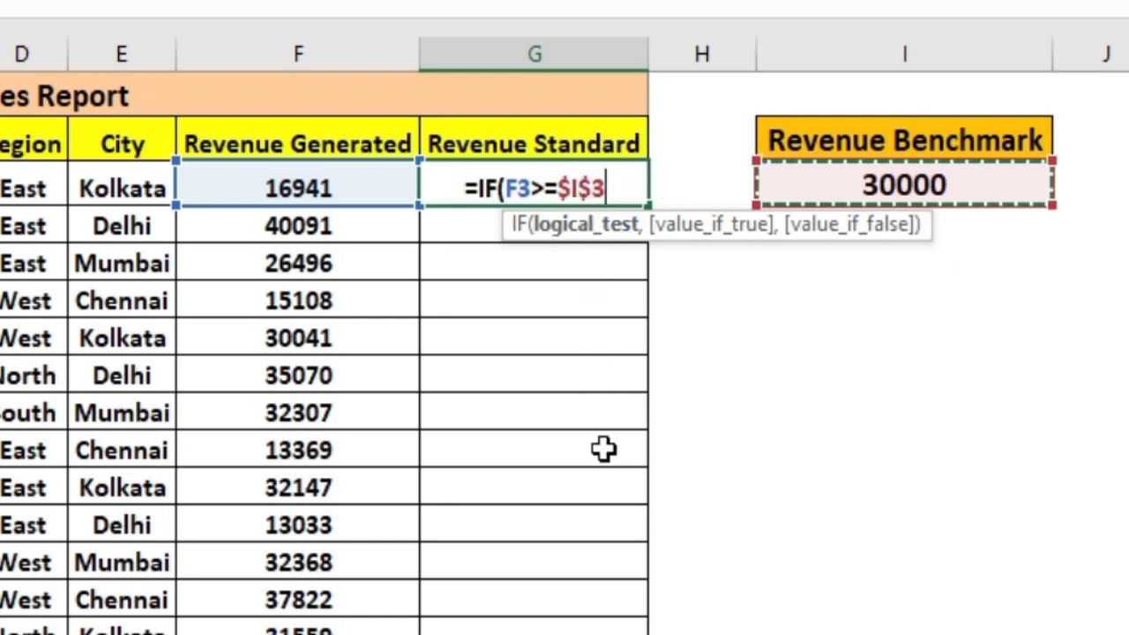
{"action": "left_click_drag", "start_coordinate": [607, 183], "coordinate": [565, 167]}
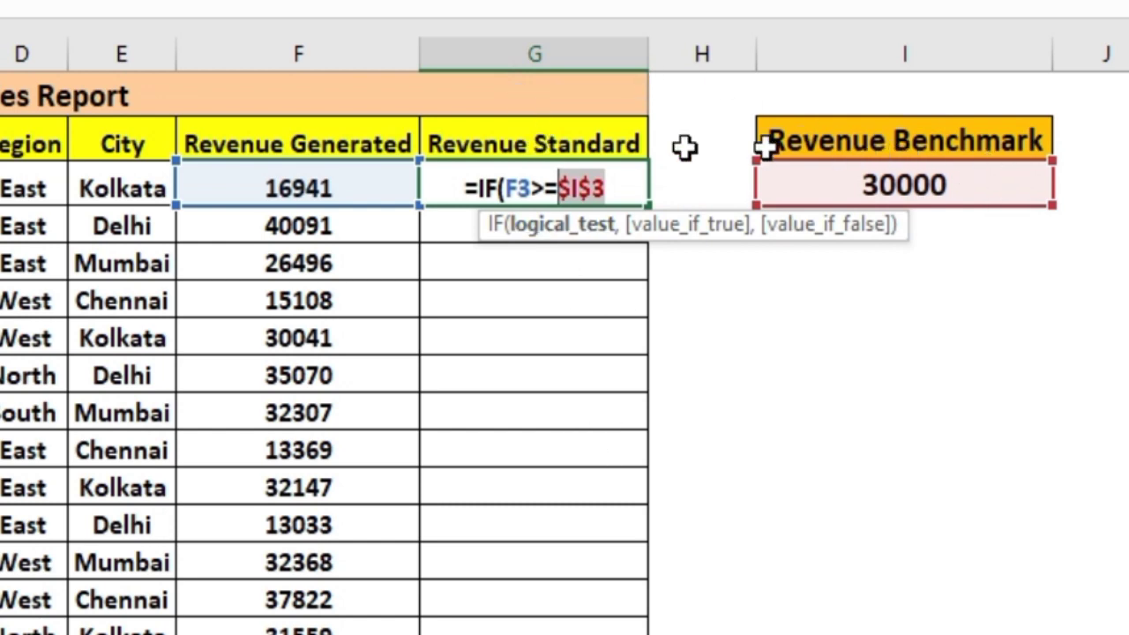
{"action": "left_click", "coordinate": [620, 186]}
{"action": "left_click_drag", "start_coordinate": [620, 186], "coordinate": [506, 187]}
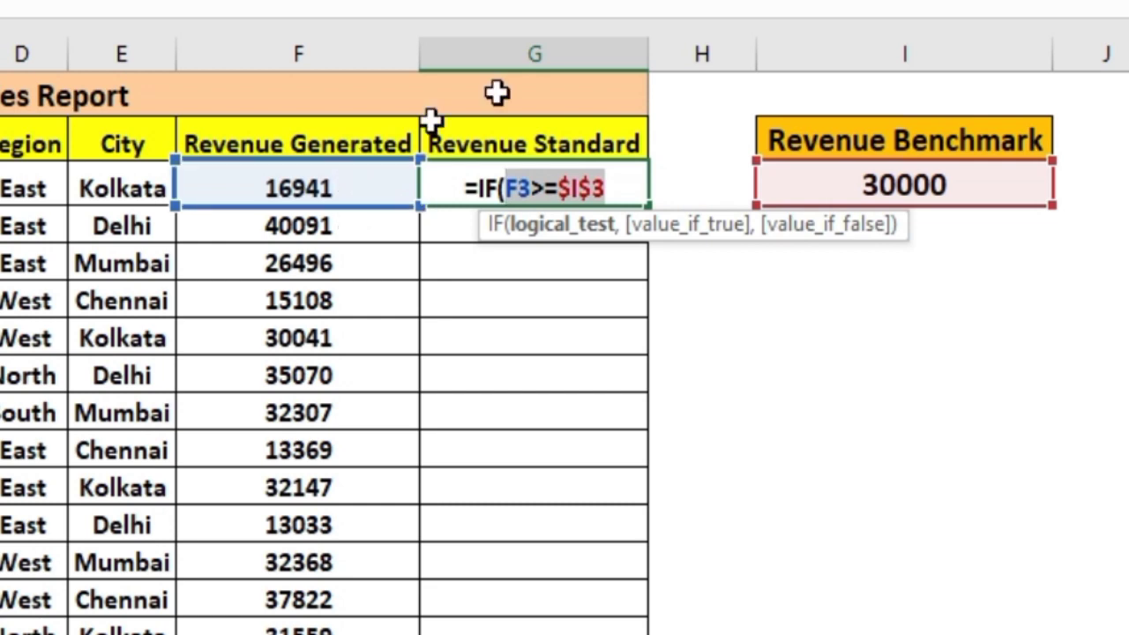
{"action": "left_click", "coordinate": [621, 187]}
{"action": "type", "text": ","}
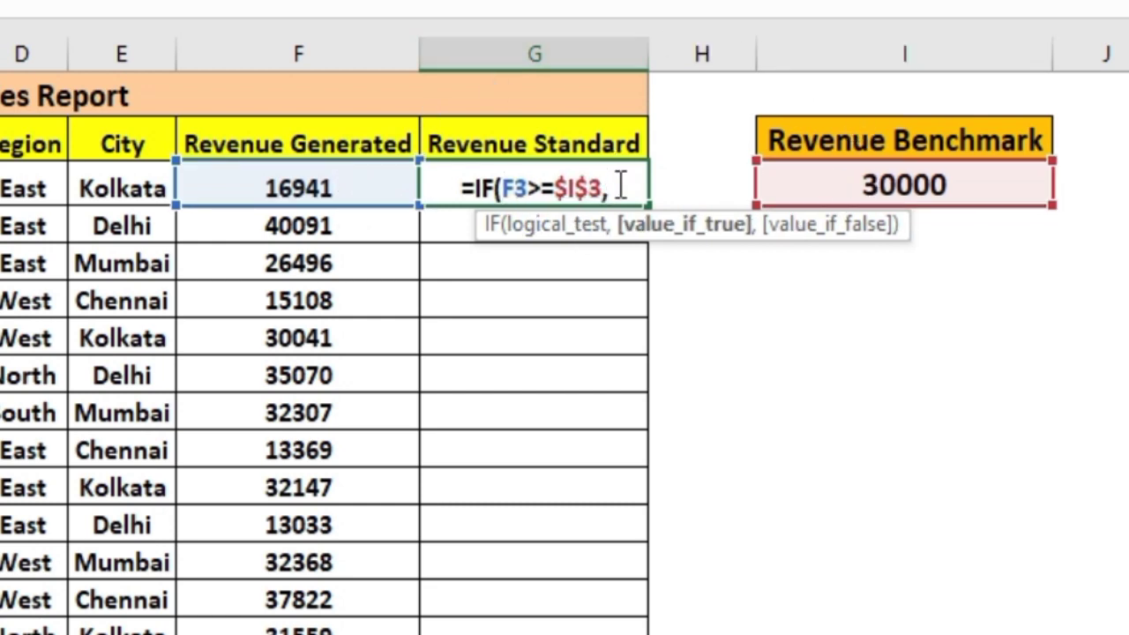
{"action": "key", "text": "BackSpace"}
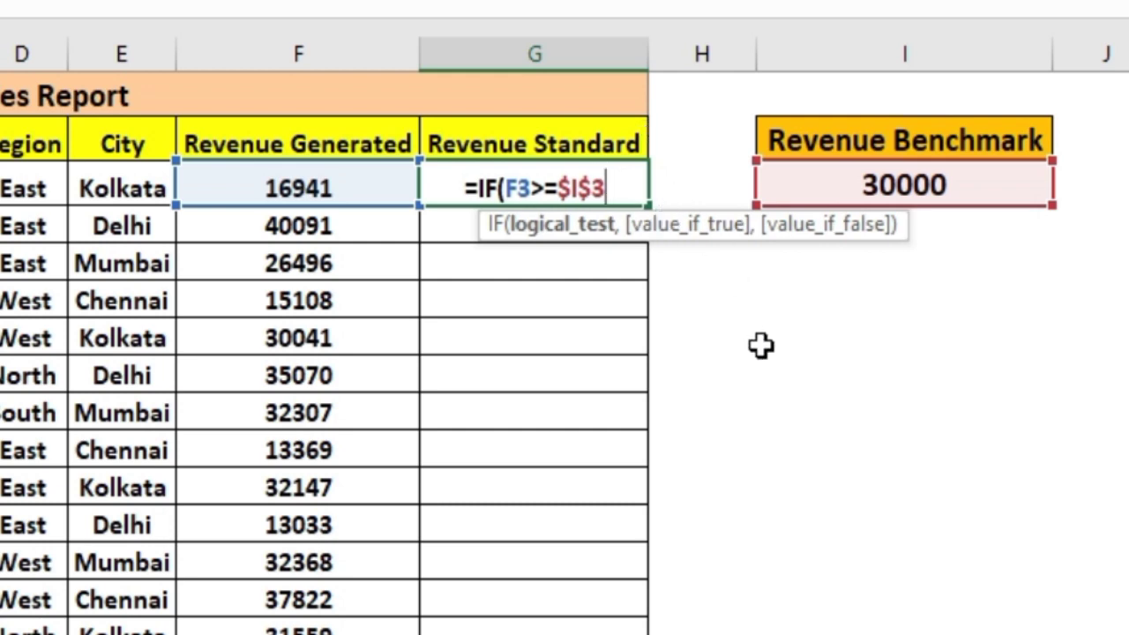
{"action": "type", "text": ","}
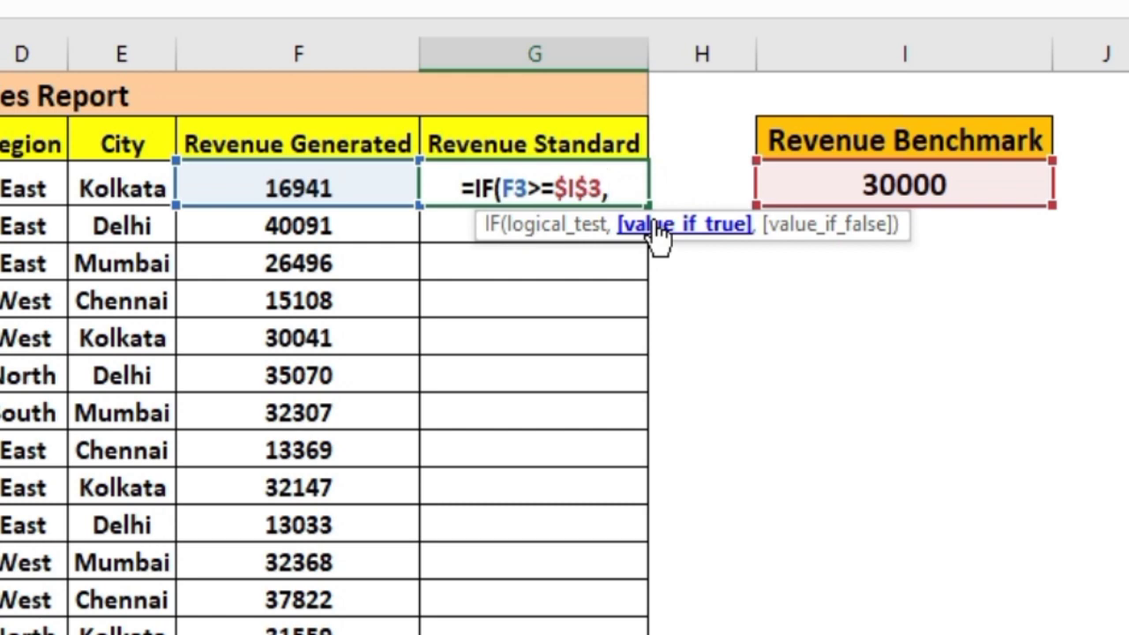
{"action": "type", "text": "\""}
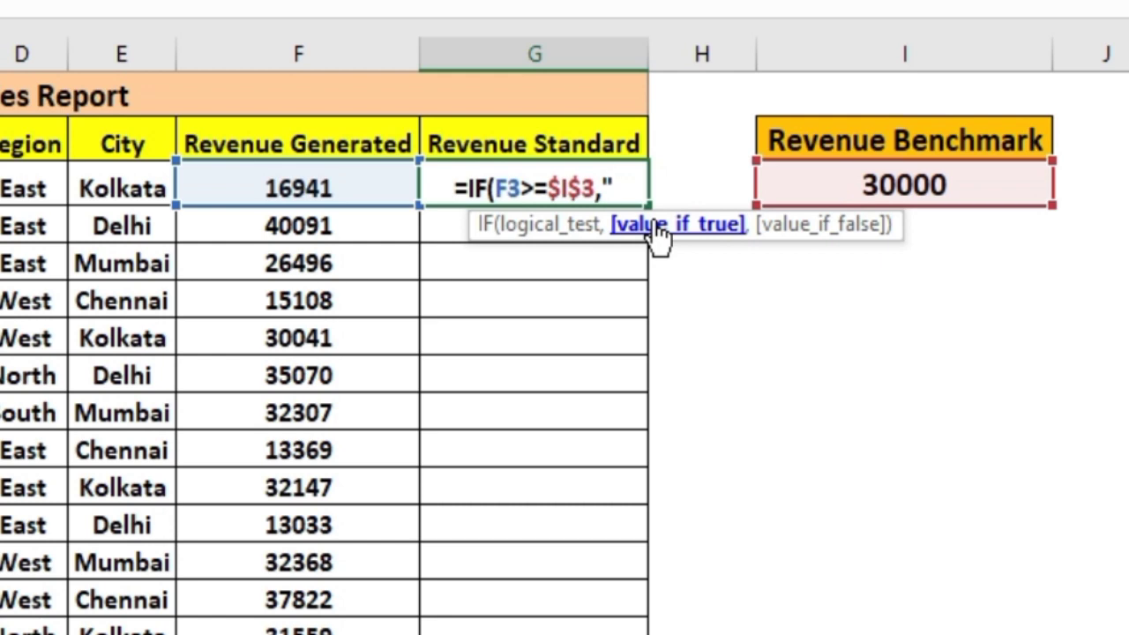
{"action": "key", "text": "BackSpace"}
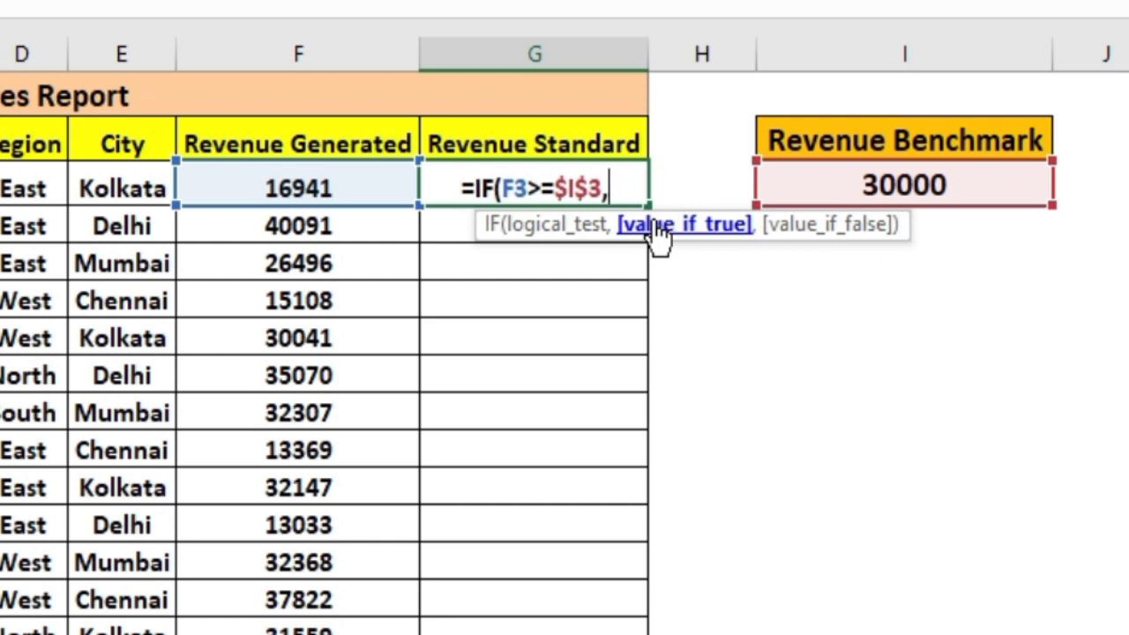
{"action": "type", "text": "5451"}
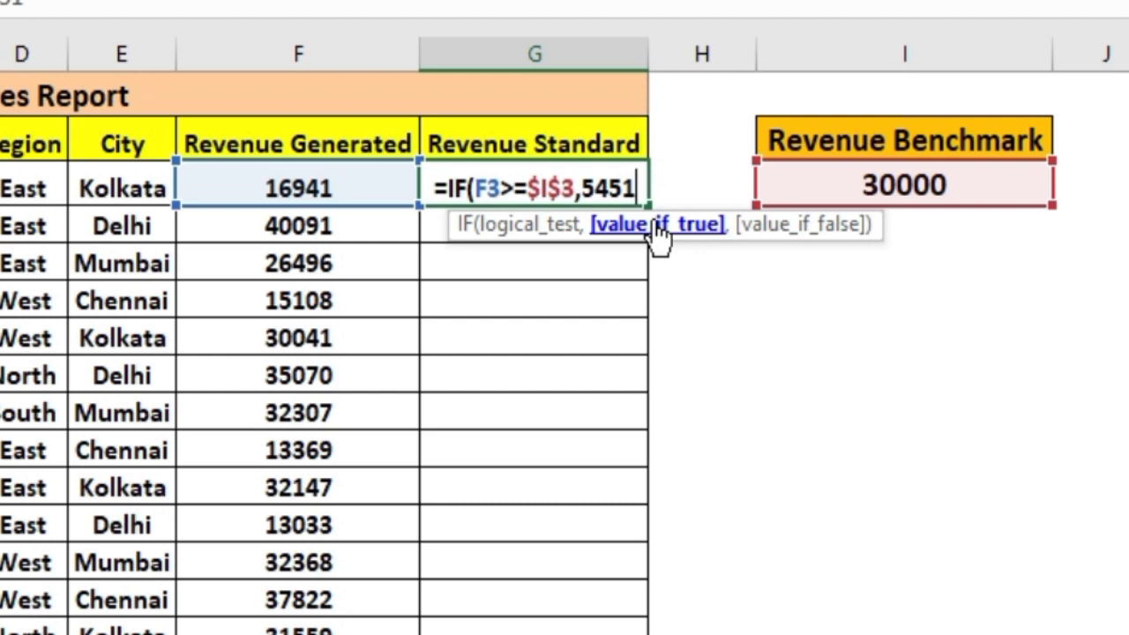
{"action": "key", "text": "BackSpace"}
{"action": "key", "text": "BackSpace"}
{"action": "key", "text": "BackSpace"}
{"action": "key", "text": "BackSpace"}
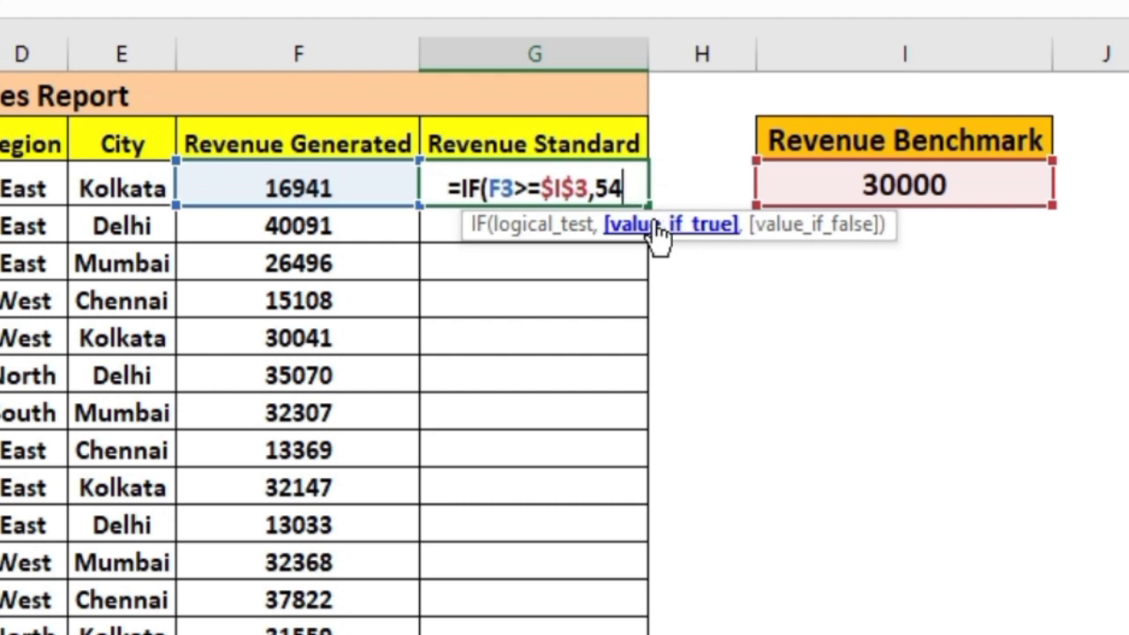
Step: Enter "Target Met" in double quotes as the value_if_true argument of the IF formula in G3
{"action": "type", "text": "\""}
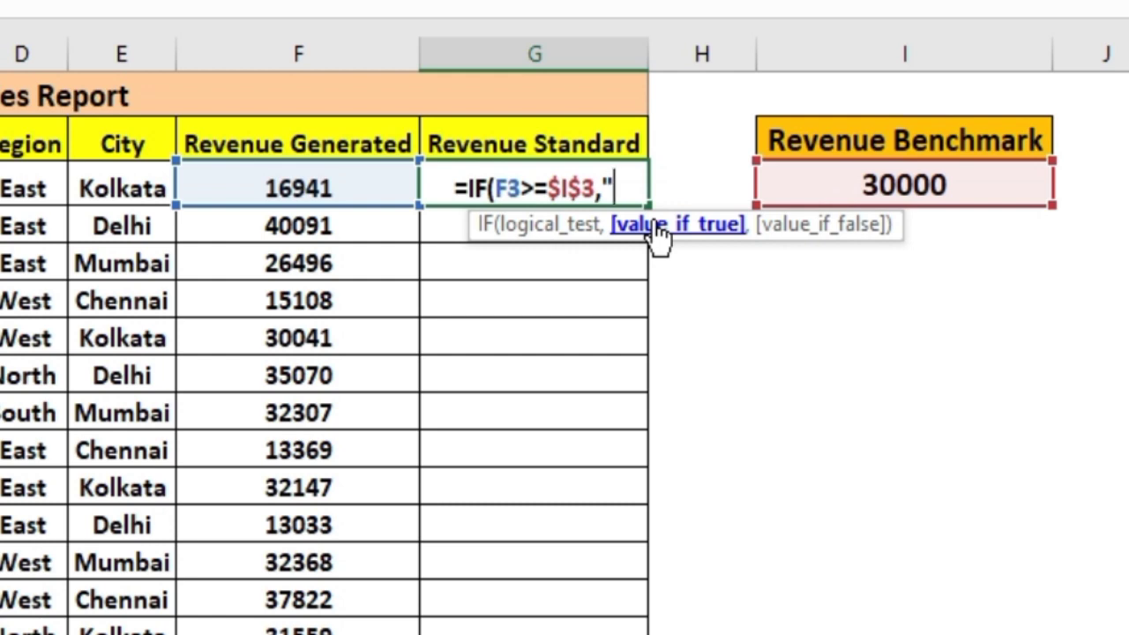
{"action": "type", "text": "T"}
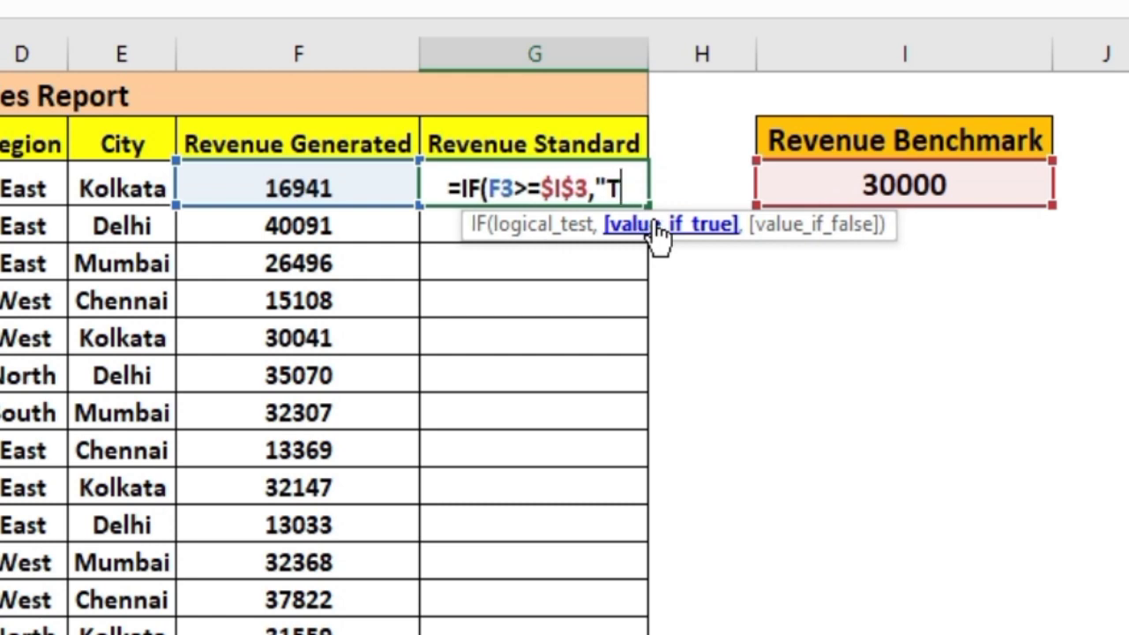
{"action": "type", "text": "arget"}
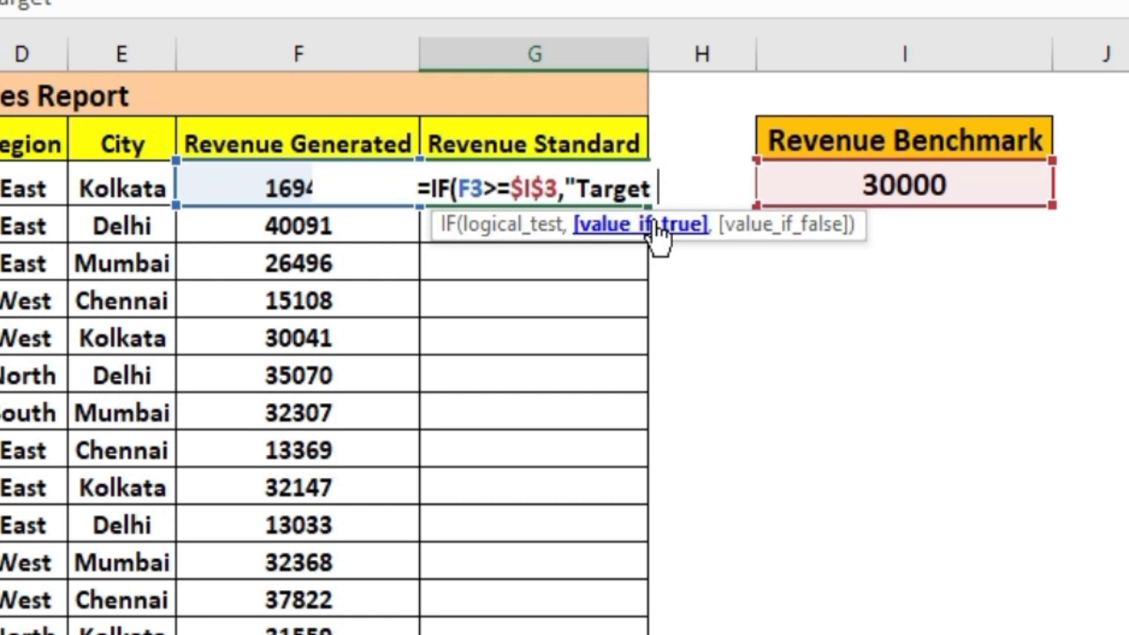
{"action": "type", "text": " M"}
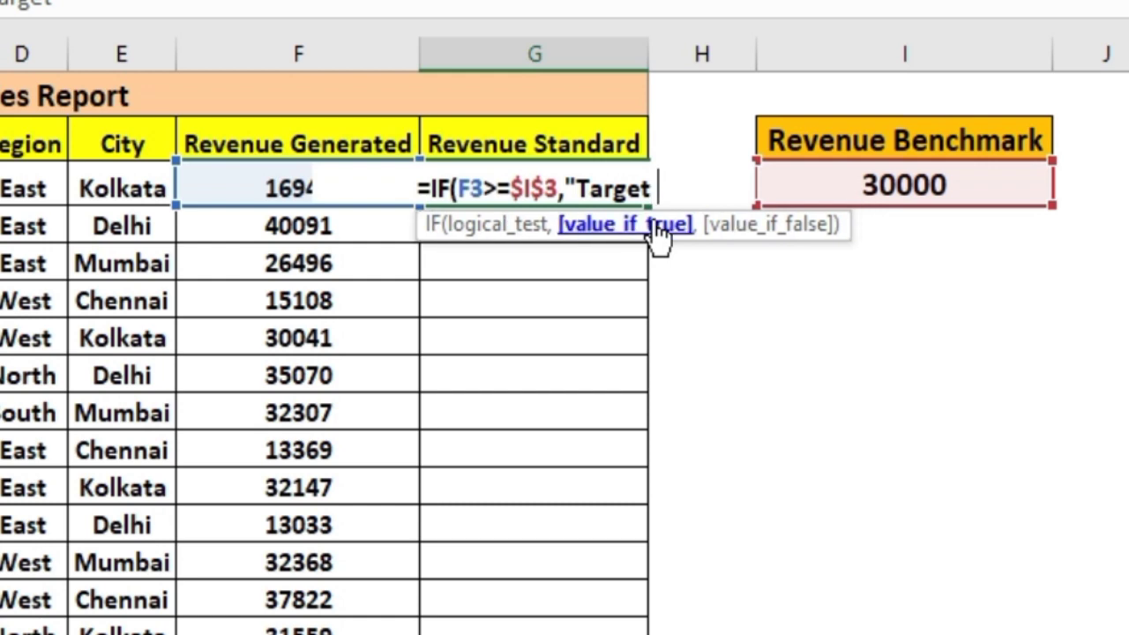
{"action": "type", "text": "et"}
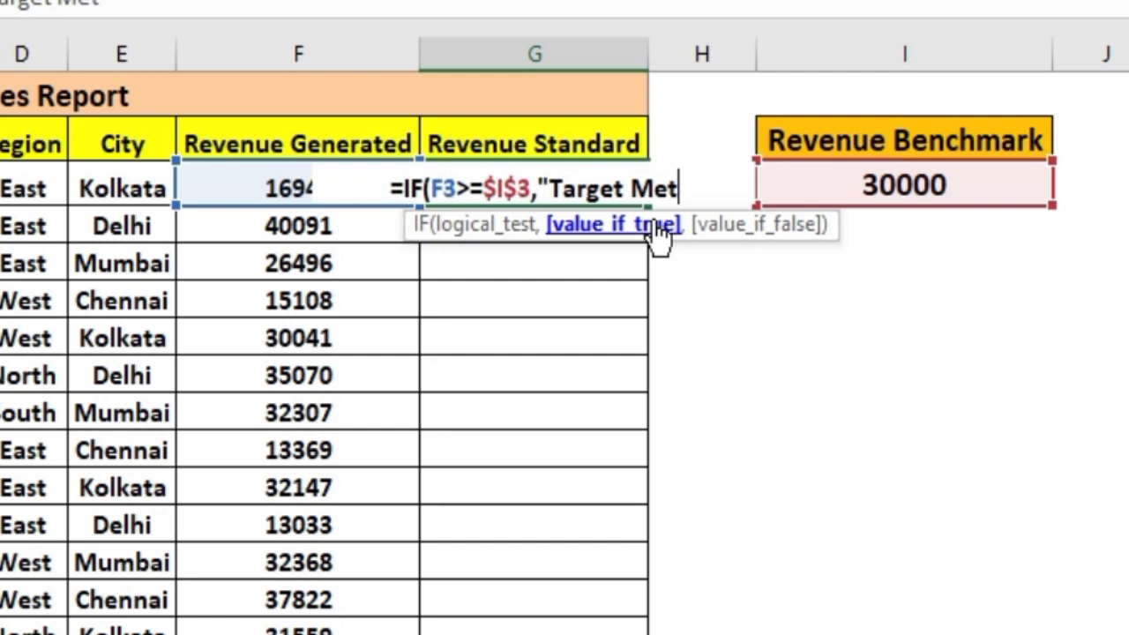
{"action": "type", "text": "\""}
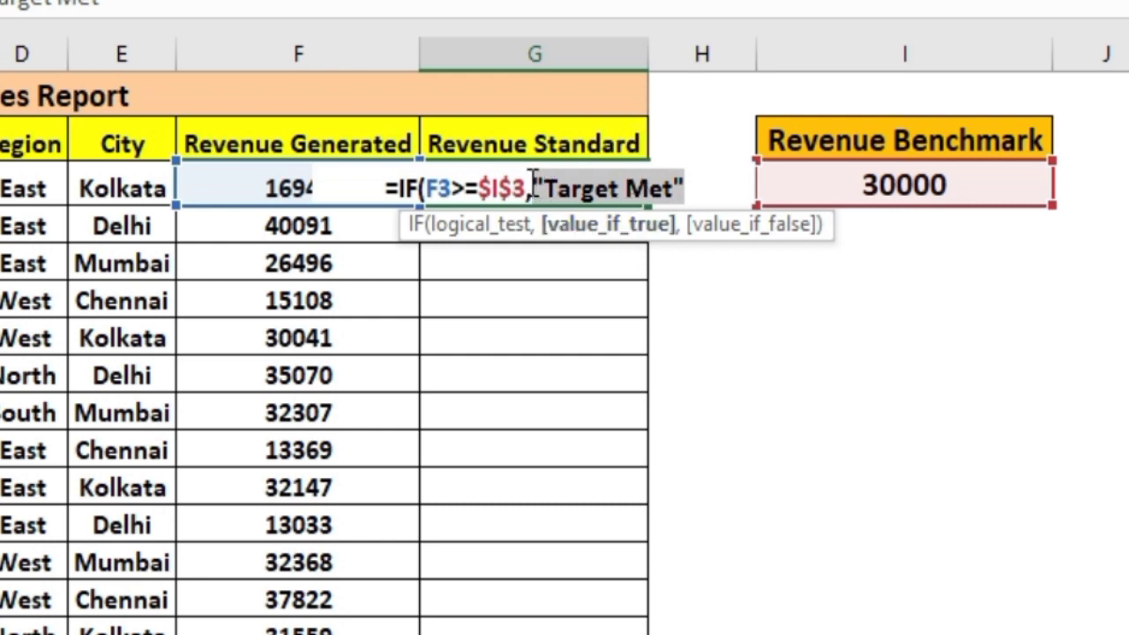
Step: Enter "Target not Met" in double quotes as the value_if_false argument and close the IF formula in G3
{"action": "left_click_drag", "start_coordinate": [528, 187], "coordinate": [437, 188]}
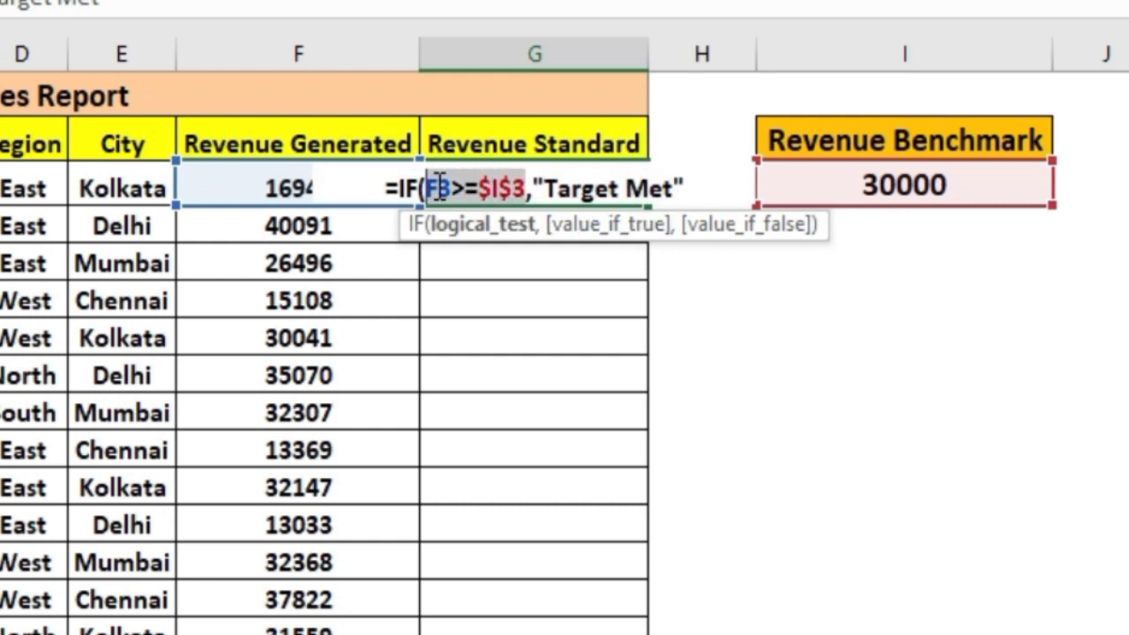
{"action": "left_click", "coordinate": [695, 188]}
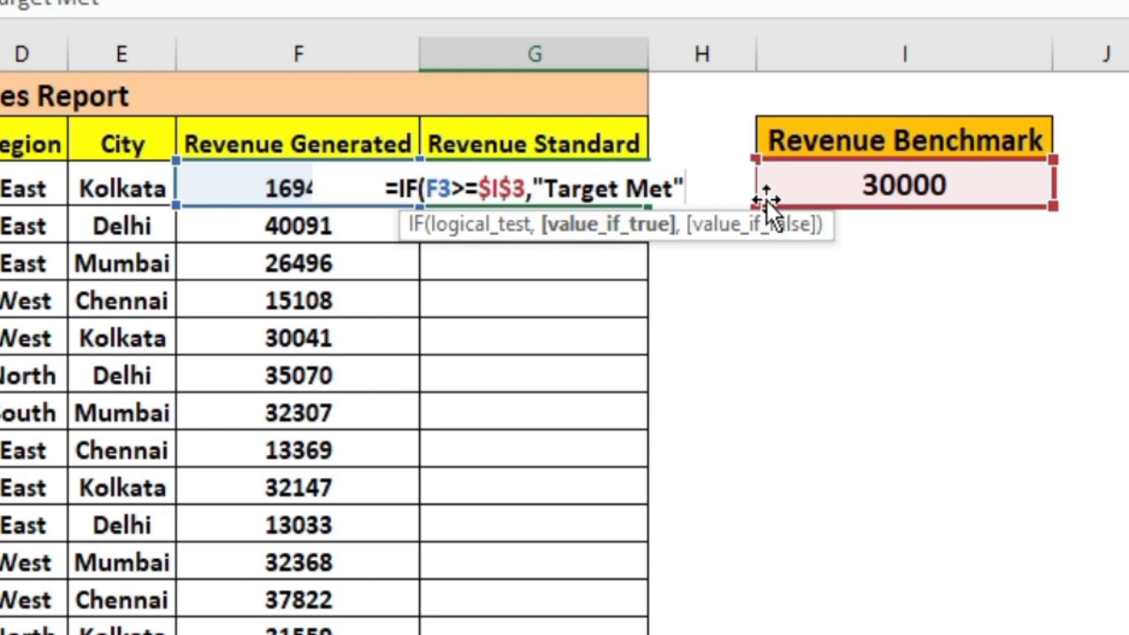
{"action": "type", "text": ","}
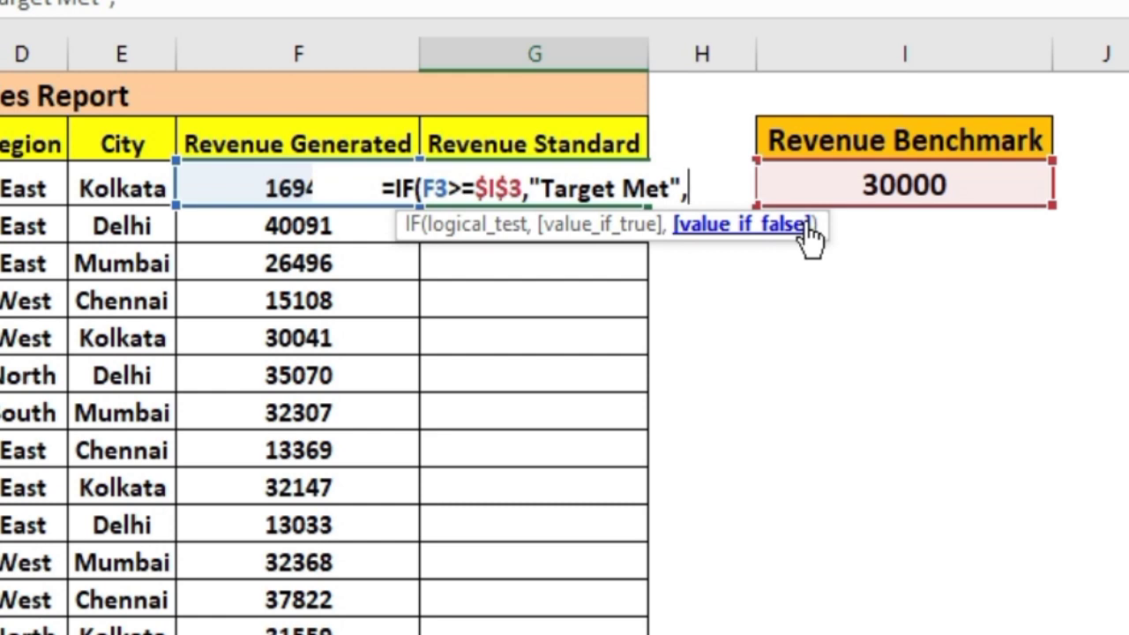
{"action": "type", "text": "\""}
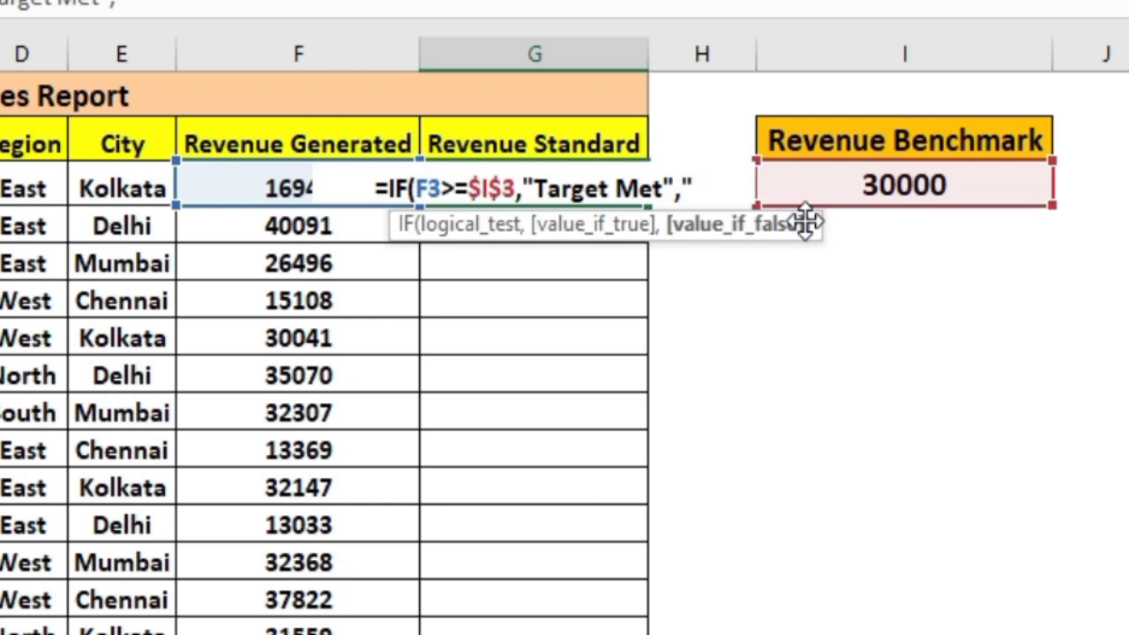
{"action": "type", "text": "Tar"}
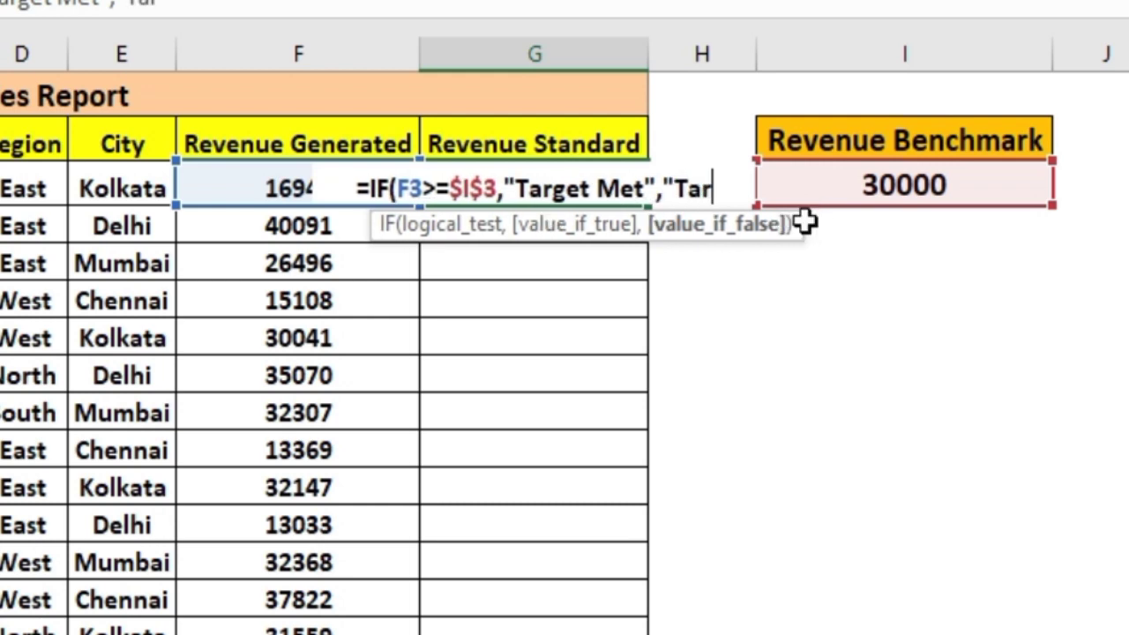
{"action": "type", "text": "get not Met\""}
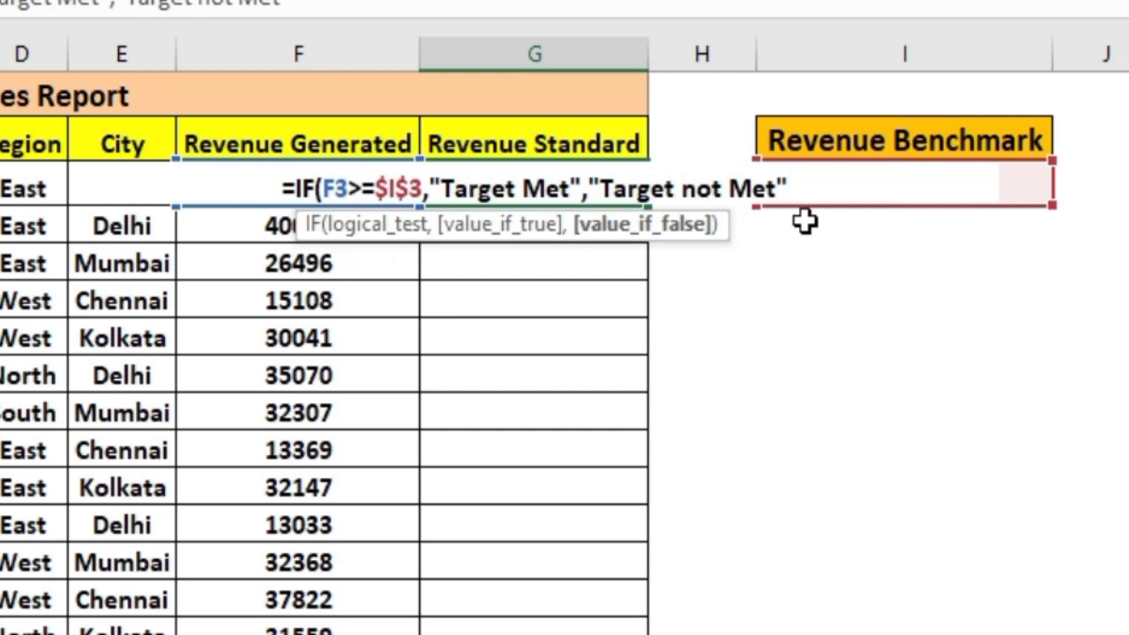
{"action": "type", "text": ")"}
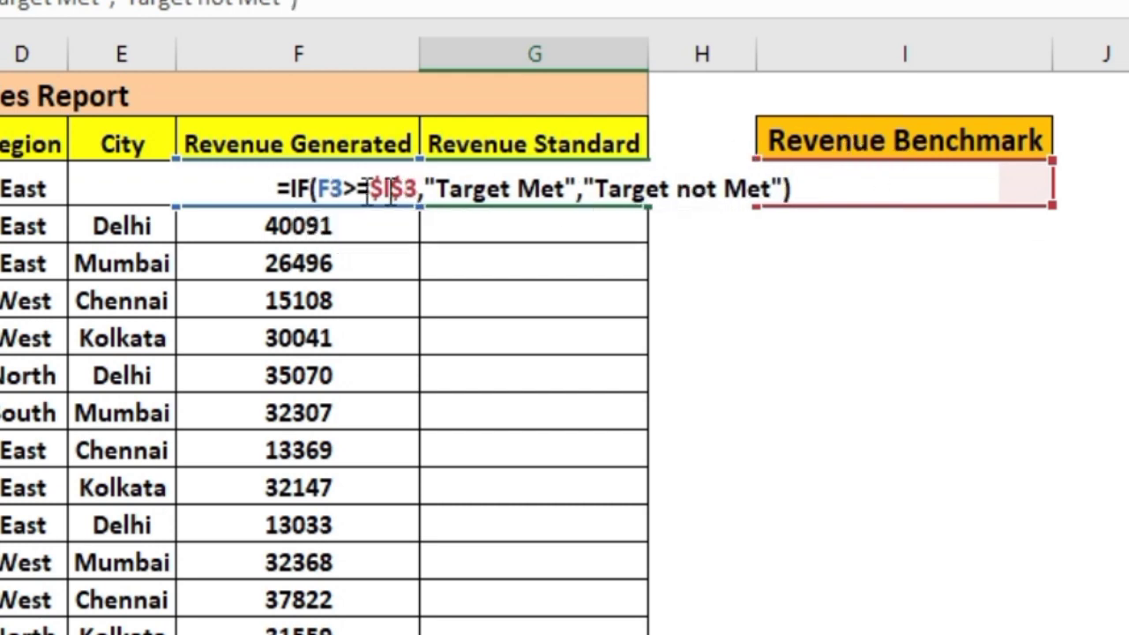
Step: Review the logical test and both result arguments of the IF formula, and commit it in G3
{"action": "left_click_drag", "start_coordinate": [417, 189], "coordinate": [324, 181]}
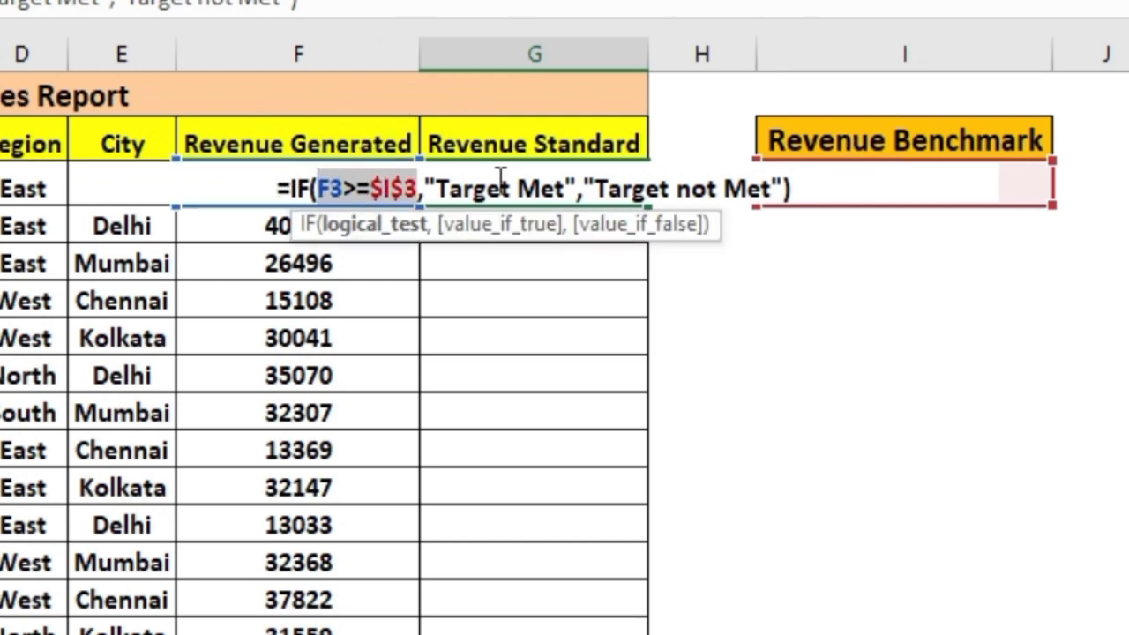
{"action": "left_click_drag", "start_coordinate": [553, 187], "coordinate": [453, 176]}
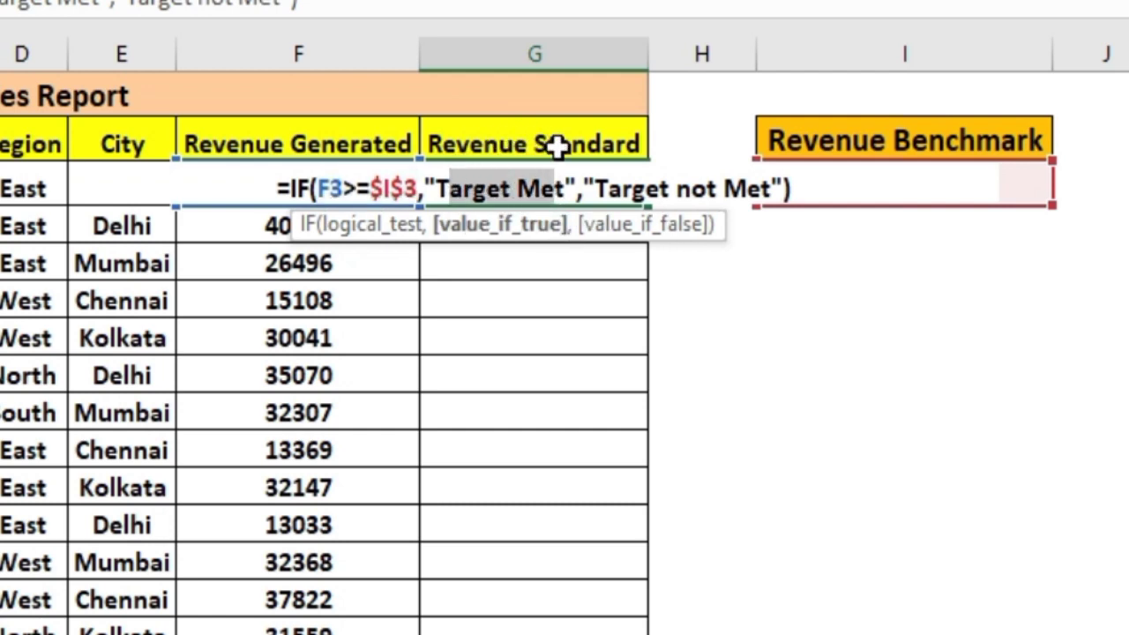
{"action": "left_click", "coordinate": [763, 190]}
{"action": "left_click_drag", "start_coordinate": [763, 189], "coordinate": [601, 180]}
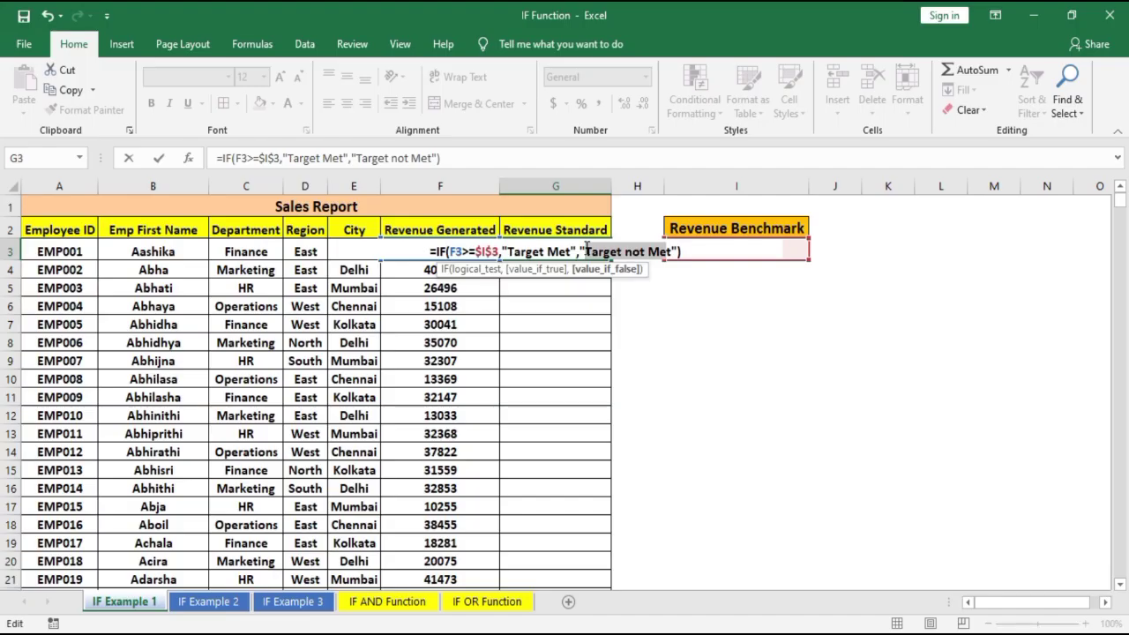
{"action": "key", "text": "Return"}
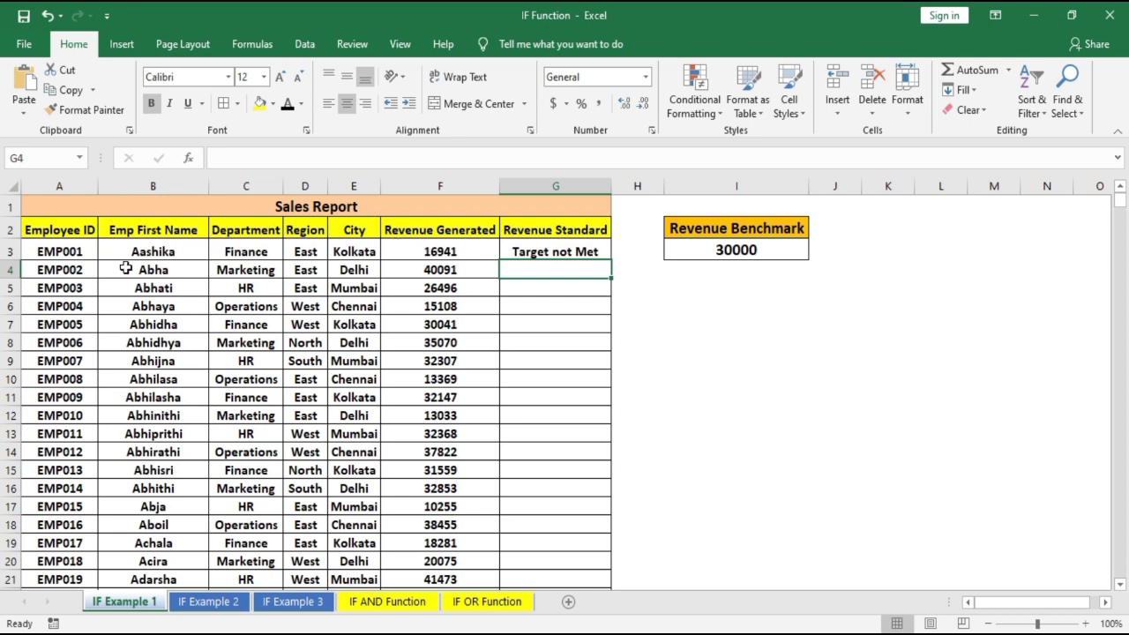
Step: Compare the first employee's revenue with the benchmark and fill the G3 formula down the whole Revenue Standard column
{"action": "left_click_drag", "start_coordinate": [132, 251], "coordinate": [447, 251]}
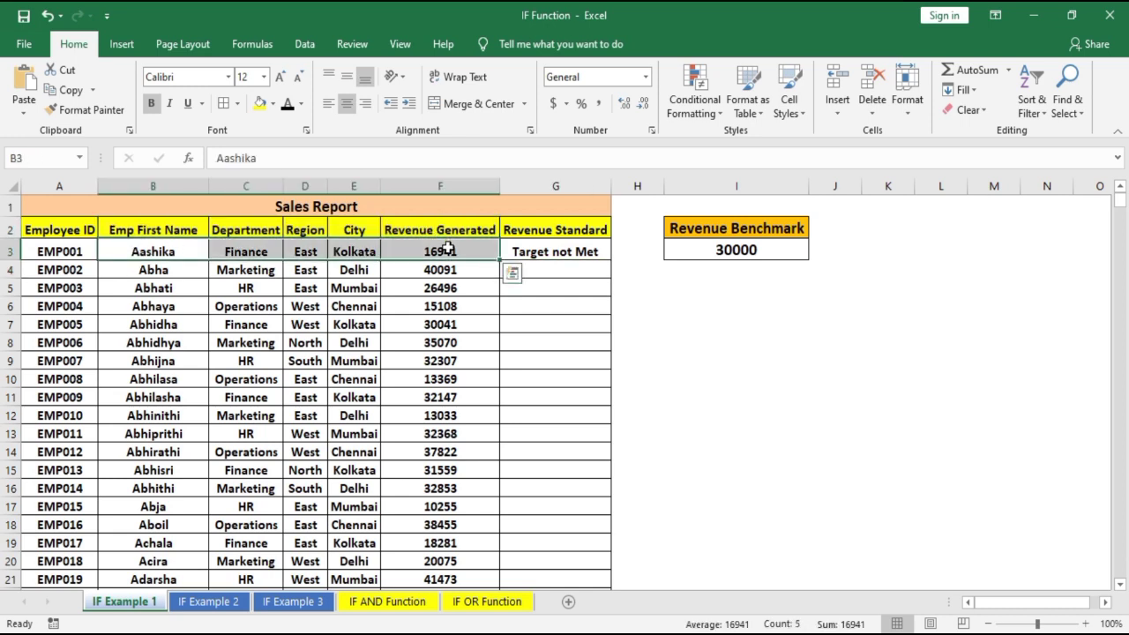
{"action": "left_click", "coordinate": [447, 249]}
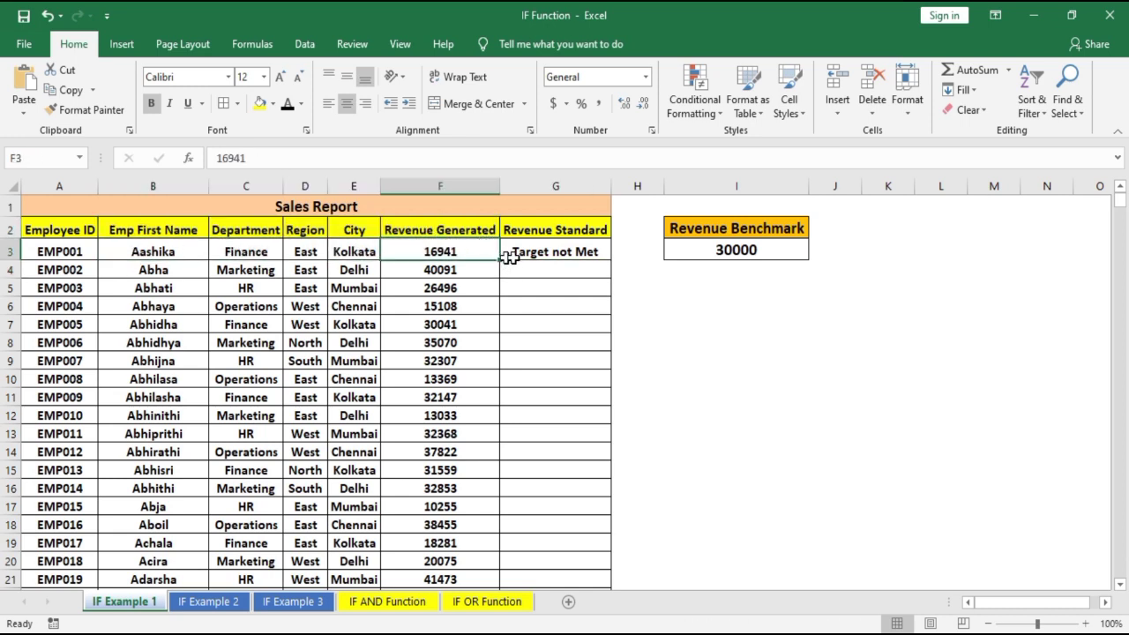
{"action": "left_click", "coordinate": [763, 232]}
{"action": "left_click_drag", "start_coordinate": [763, 243], "coordinate": [741, 249]}
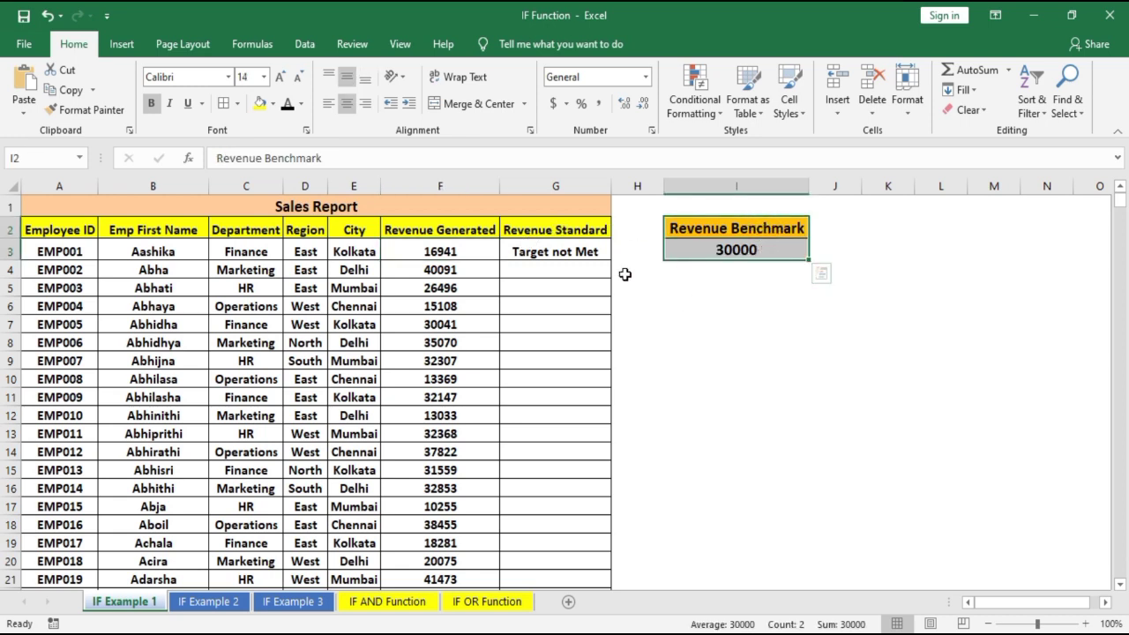
{"action": "left_click", "coordinate": [582, 253]}
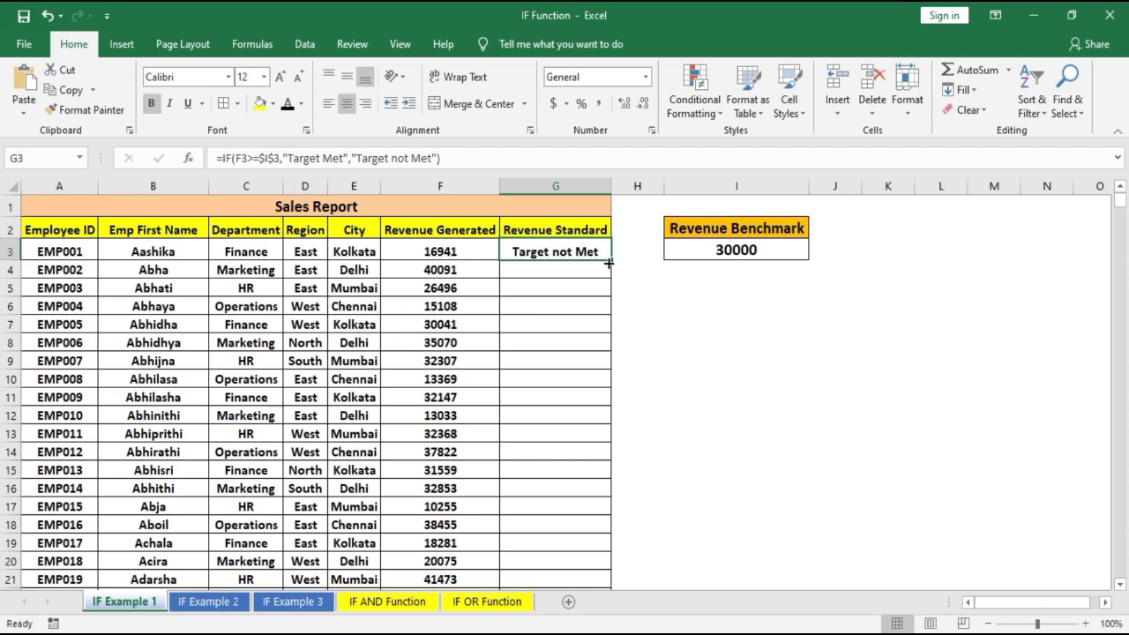
{"action": "double_click", "coordinate": [610, 262]}
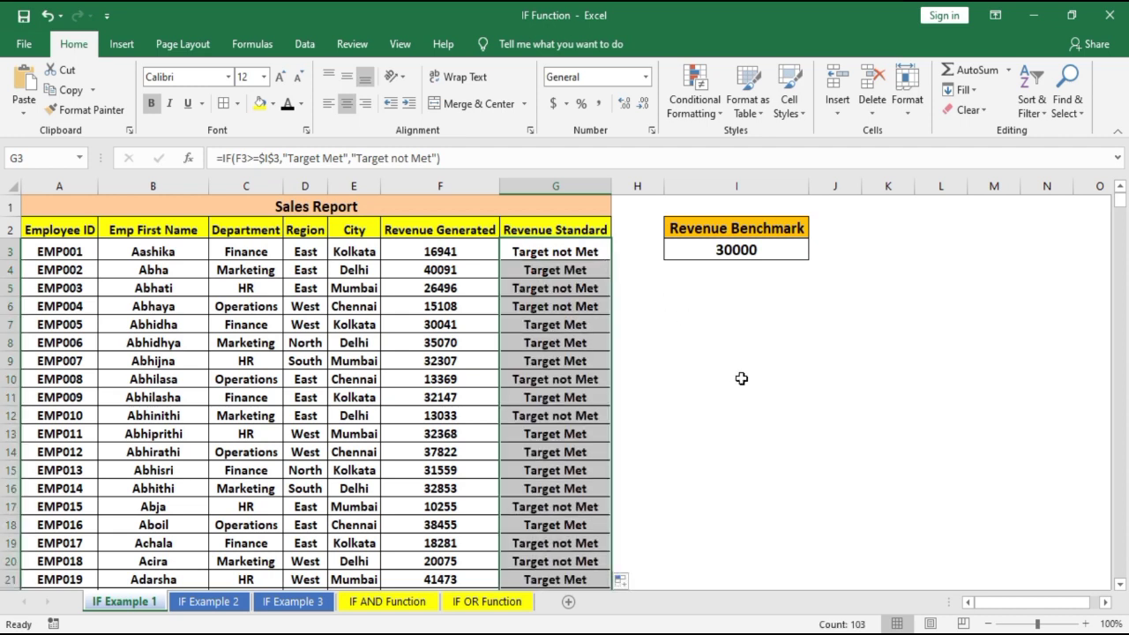
Step: Check the filled Revenue Standard results against the generated revenues in several rows of the report
{"action": "scroll", "coordinate": [562, 297], "scroll_direction": "down", "scroll_amount": 1}
{"action": "scroll", "coordinate": [572, 296], "scroll_direction": "up", "scroll_amount": 1}
{"action": "left_click_drag", "start_coordinate": [555, 270], "coordinate": [441, 271]}
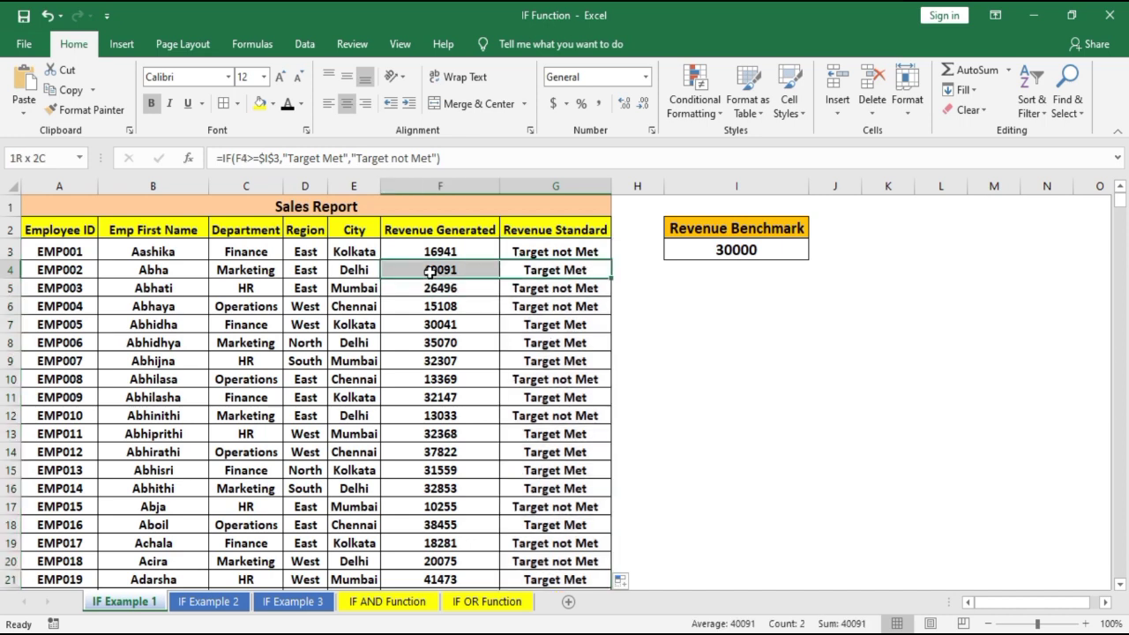
{"action": "left_click_drag", "start_coordinate": [538, 327], "coordinate": [454, 364]}
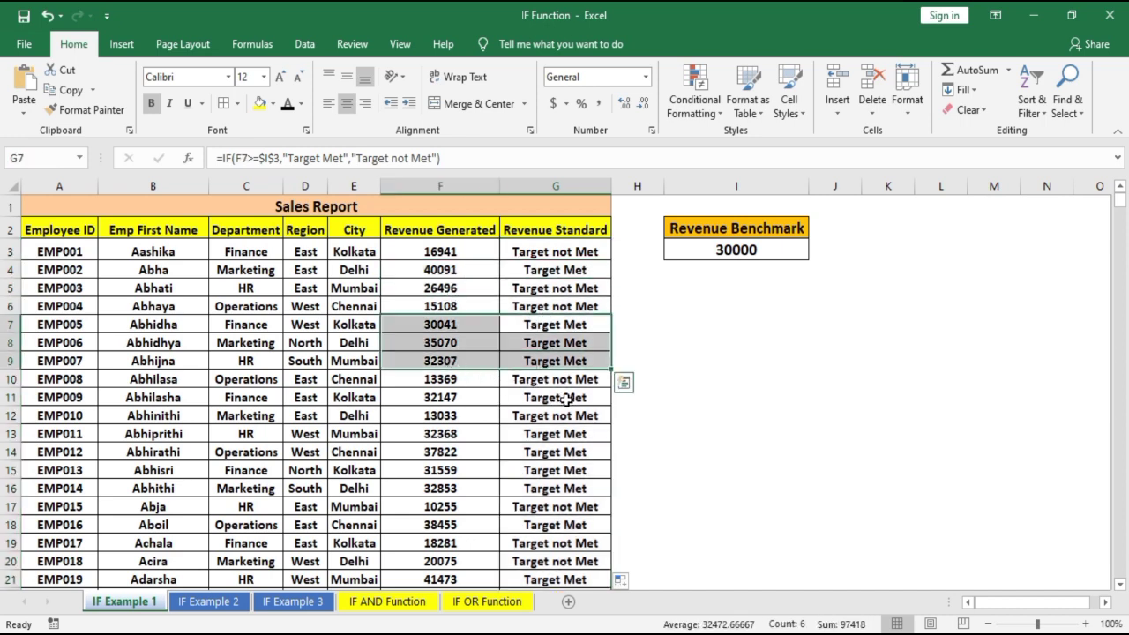
{"action": "left_click_drag", "start_coordinate": [554, 398], "coordinate": [439, 398]}
{"action": "scroll", "coordinate": [522, 429], "scroll_direction": "down", "scroll_amount": 2}
{"action": "left_click_drag", "start_coordinate": [565, 317], "coordinate": [458, 383]}
{"action": "scroll", "coordinate": [457, 383], "scroll_direction": "up", "scroll_amount": 2}
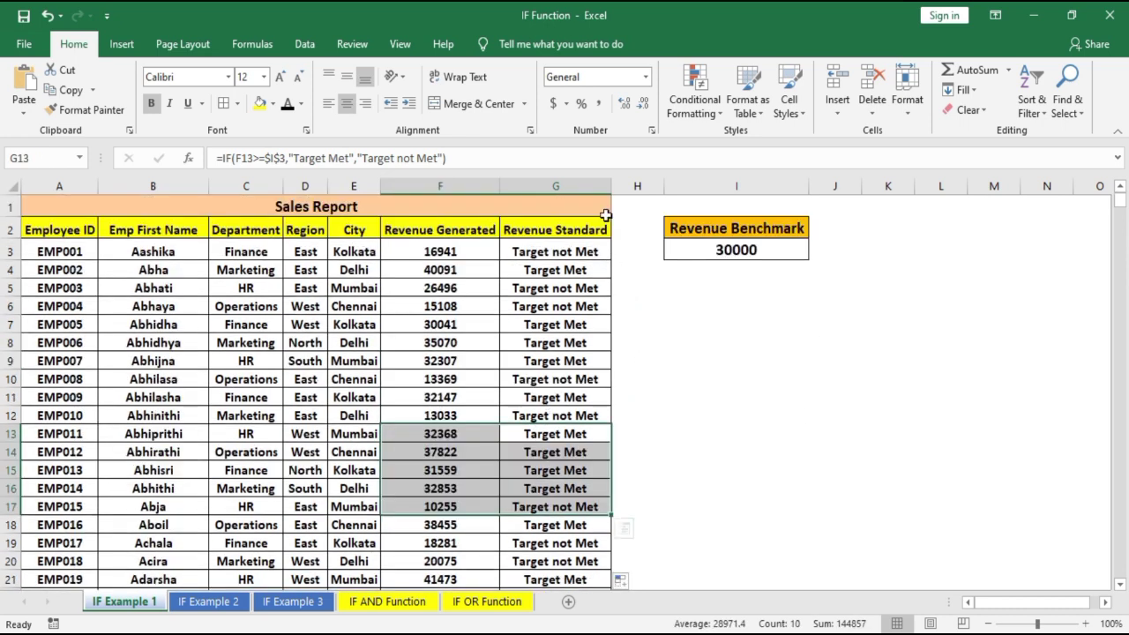
Step: Set the Revenue Benchmark in I3 to 35000 and check the recalculated Revenue Standard results, including row 7
{"action": "left_click", "coordinate": [761, 251]}
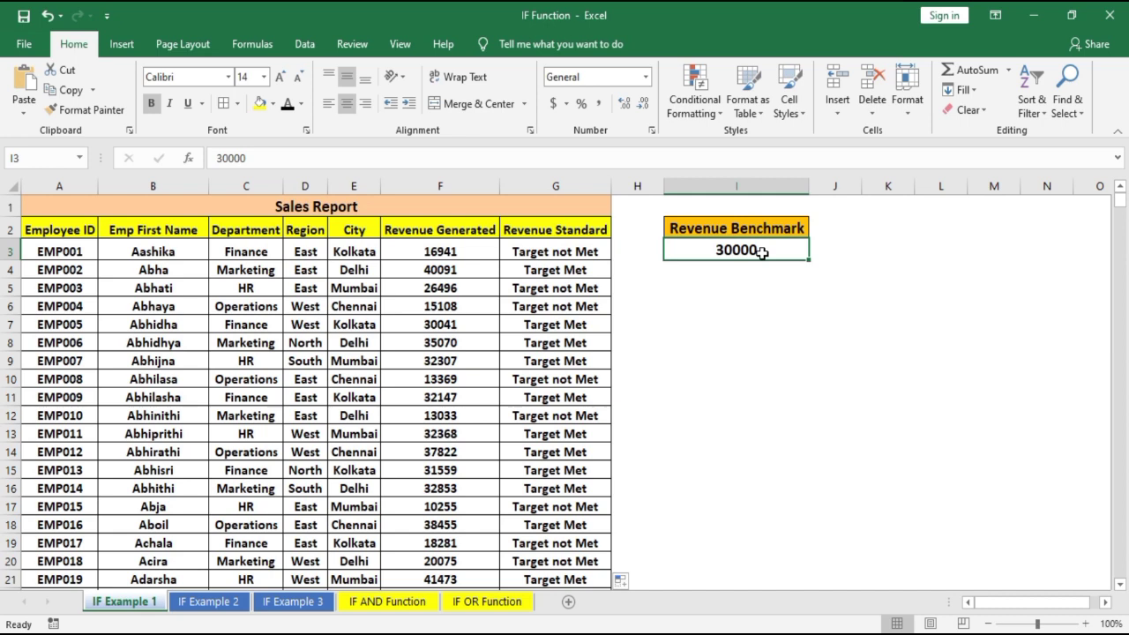
{"action": "type", "text": "3"}
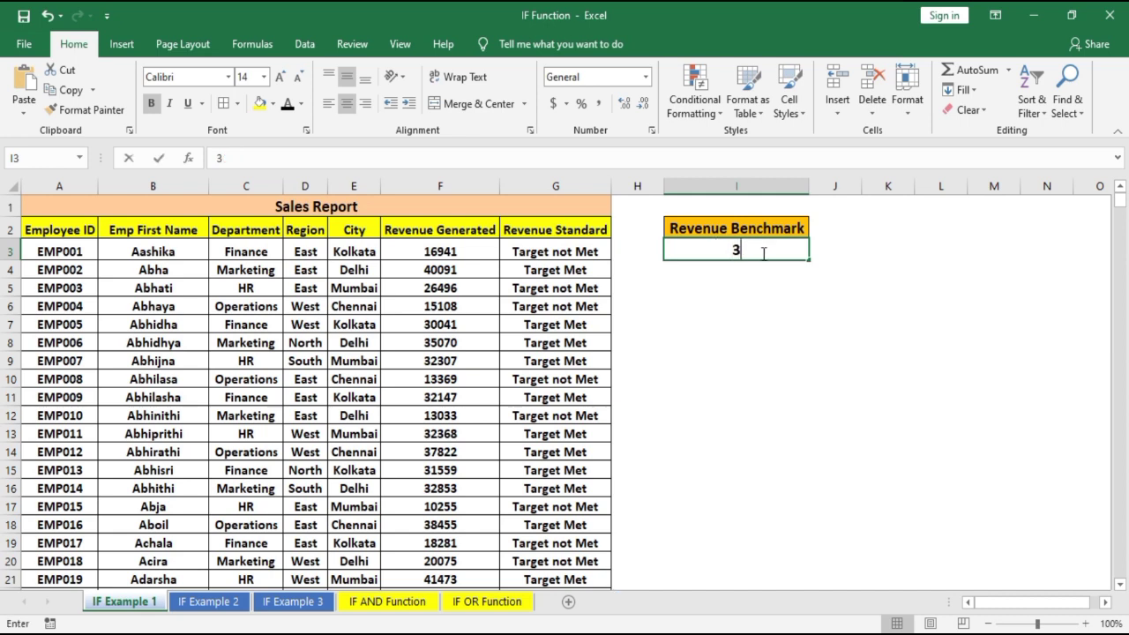
{"action": "type", "text": "5000"}
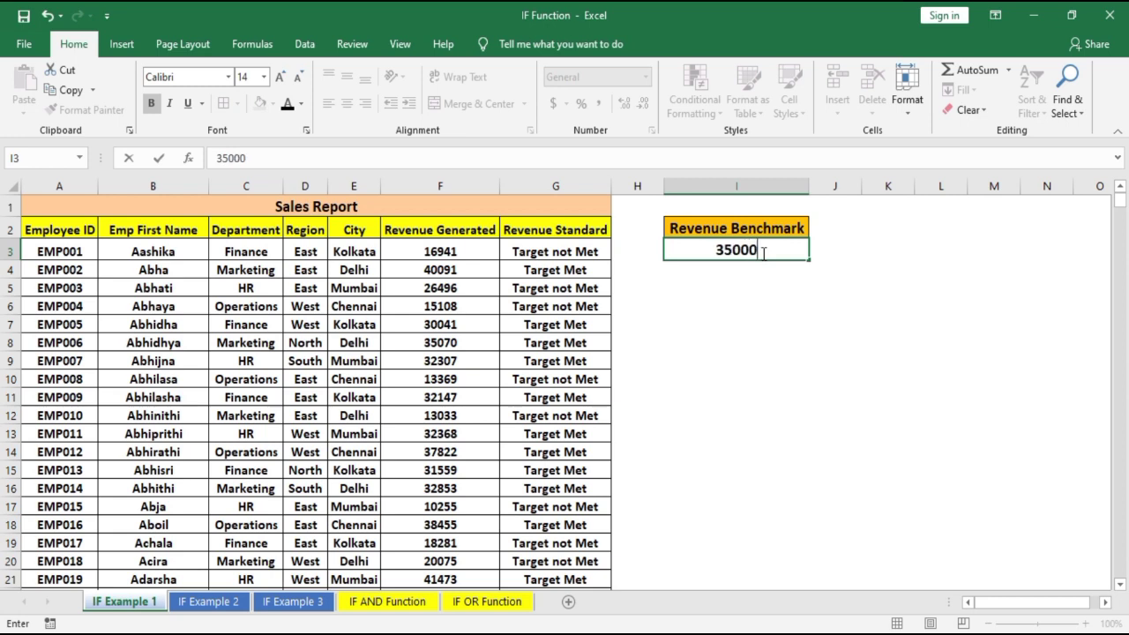
{"action": "key", "text": "Return"}
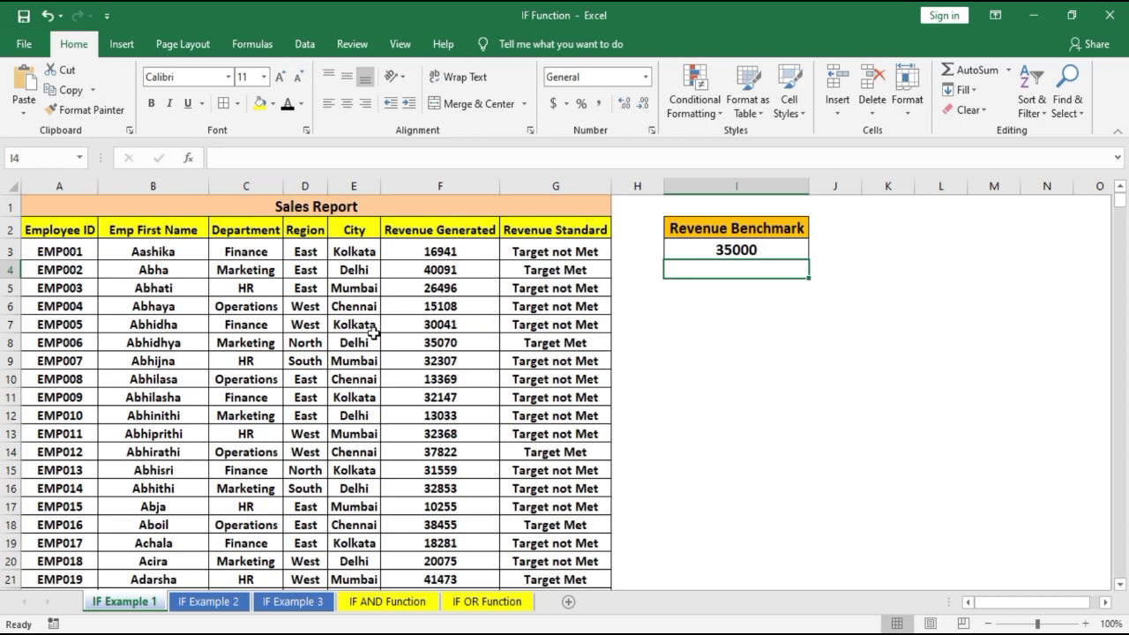
{"action": "mouse_move", "coordinate": [374, 328]}
{"action": "left_mouse_down"}
{"action": "mouse_move", "coordinate": [564, 343]}
{"action": "mouse_move", "coordinate": [520, 328]}
{"action": "mouse_move", "coordinate": [409, 335]}
{"action": "mouse_move", "coordinate": [367, 324]}
{"action": "left_mouse_up"}
{"action": "left_click", "coordinate": [585, 324]}
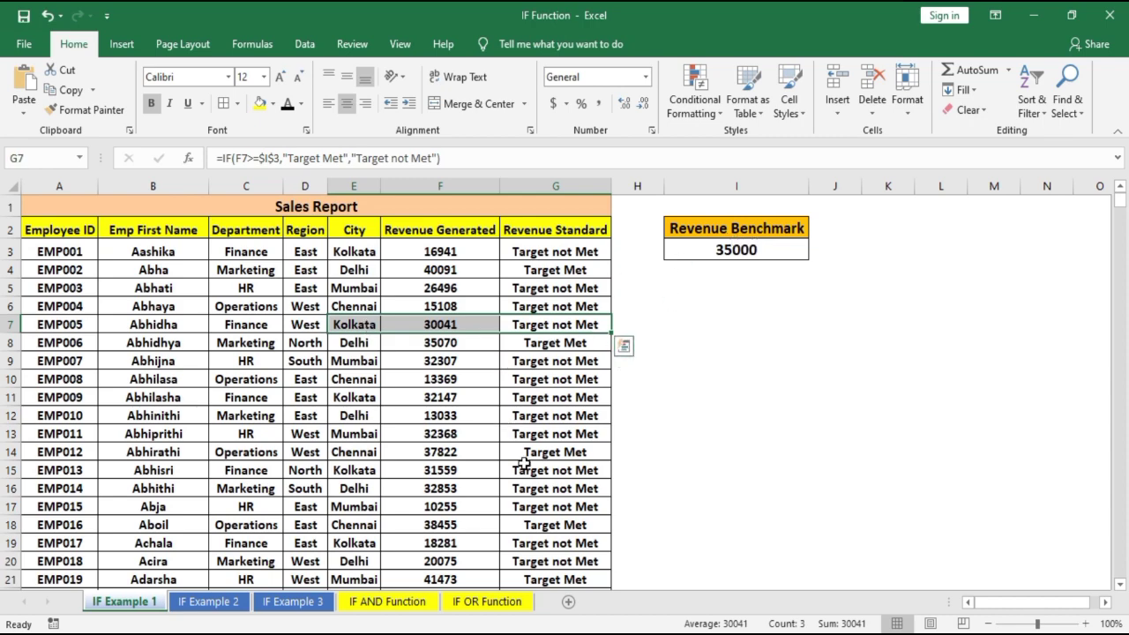
{"action": "scroll", "coordinate": [524, 462], "scroll_direction": "down", "scroll_amount": 5}
{"action": "scroll", "coordinate": [528, 466], "scroll_direction": "up", "scroll_amount": 5}
Step: Open the IF Example 2 sheet and review the loan table's title and its columns from Bank Name to Credit Score
{"action": "left_click", "coordinate": [211, 602]}
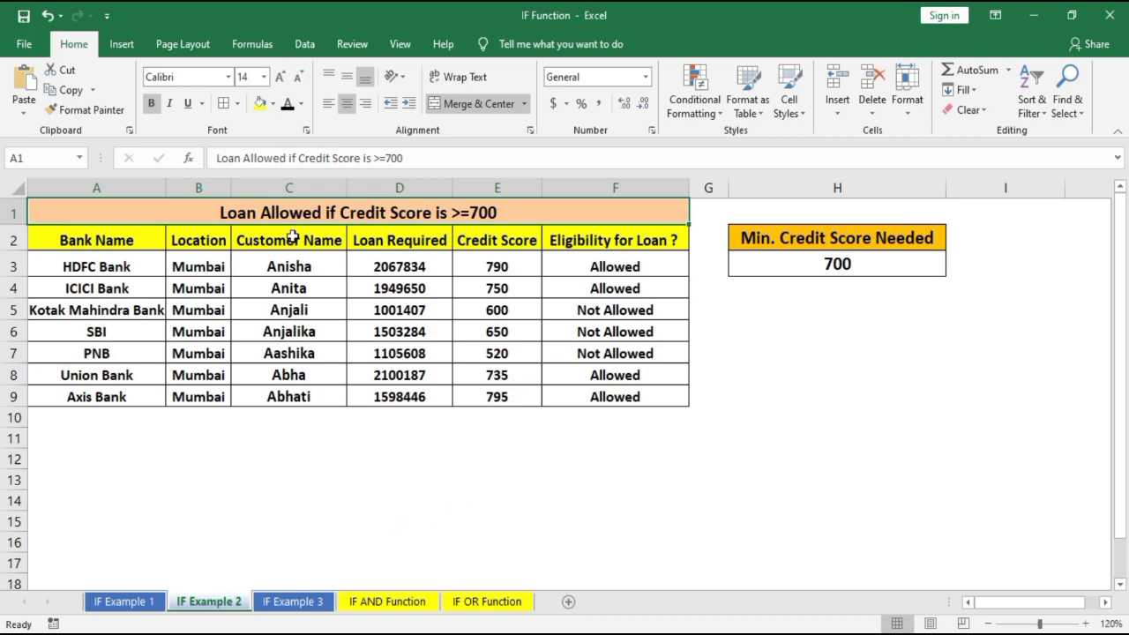
{"action": "left_click_drag", "start_coordinate": [293, 241], "coordinate": [296, 399]}
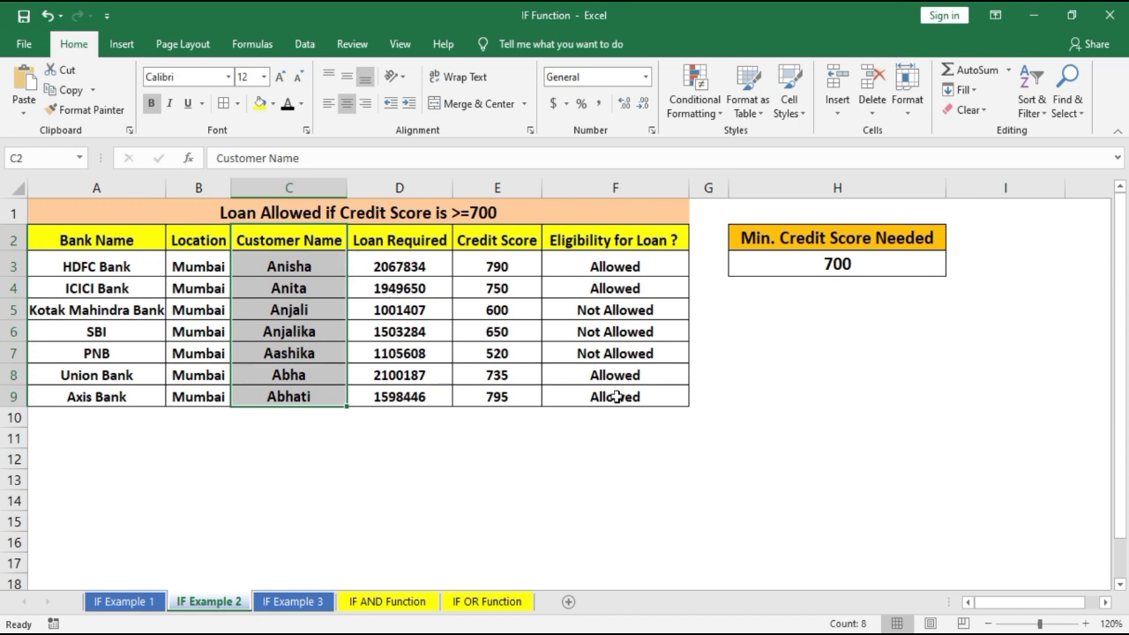
{"action": "left_click", "coordinate": [439, 212]}
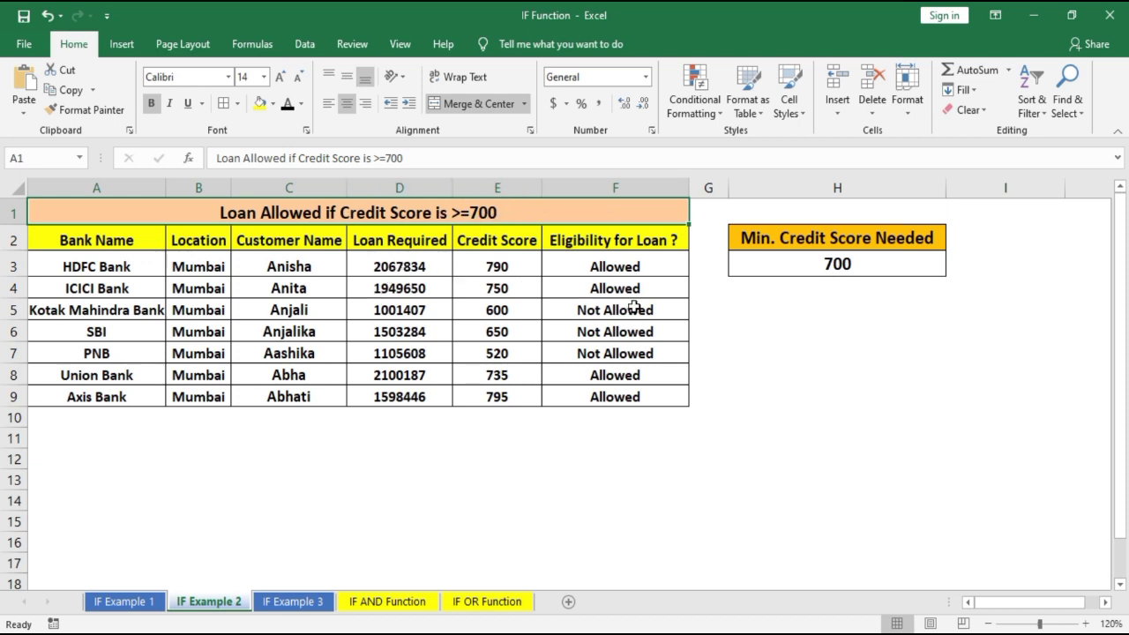
{"action": "left_click", "coordinate": [95, 187]}
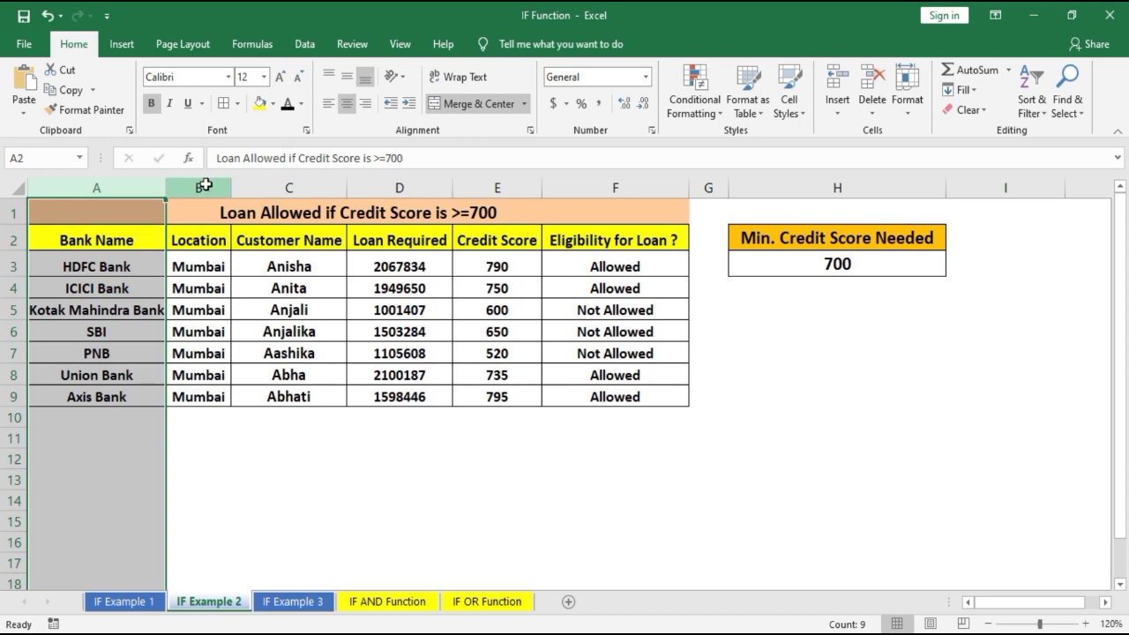
{"action": "left_click", "coordinate": [205, 185]}
{"action": "left_click", "coordinate": [285, 186]}
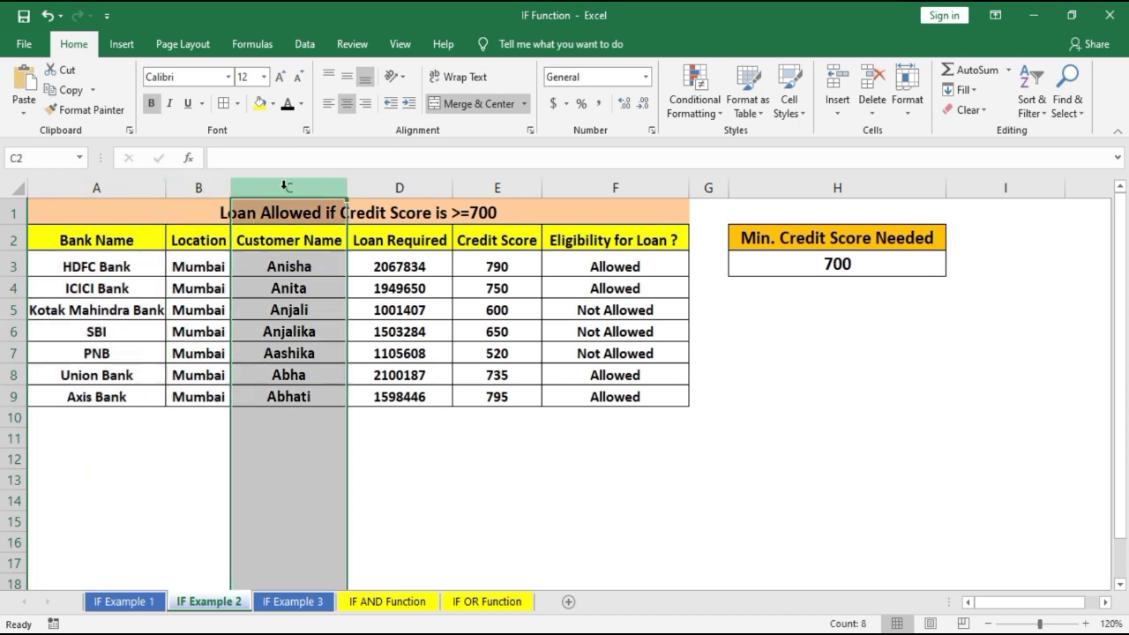
{"action": "left_click", "coordinate": [411, 182]}
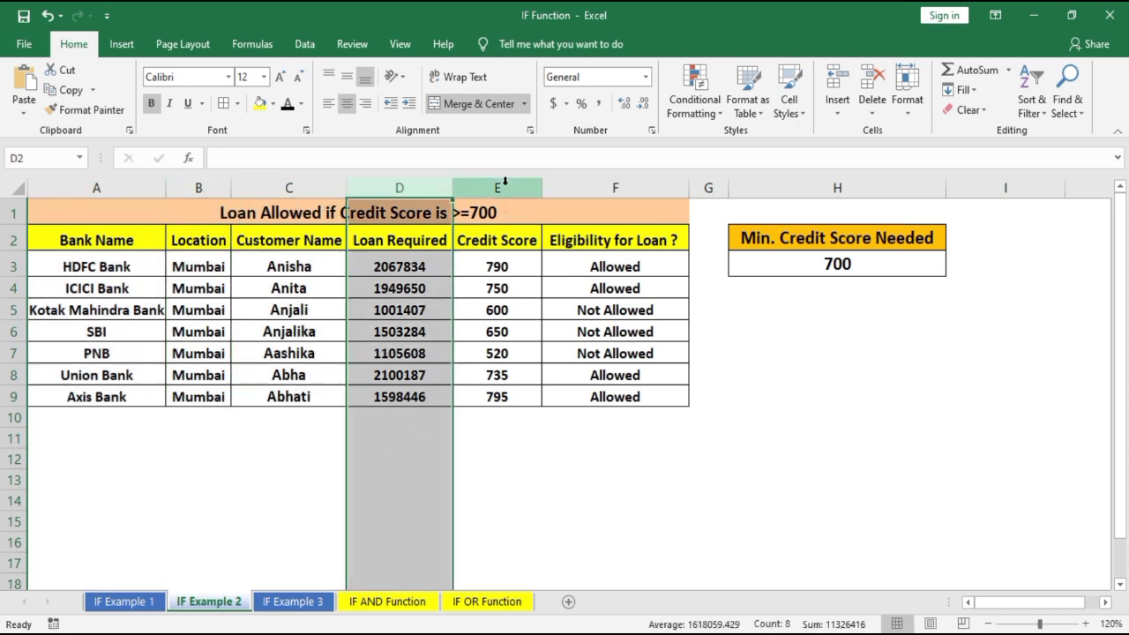
{"action": "left_click", "coordinate": [505, 182]}
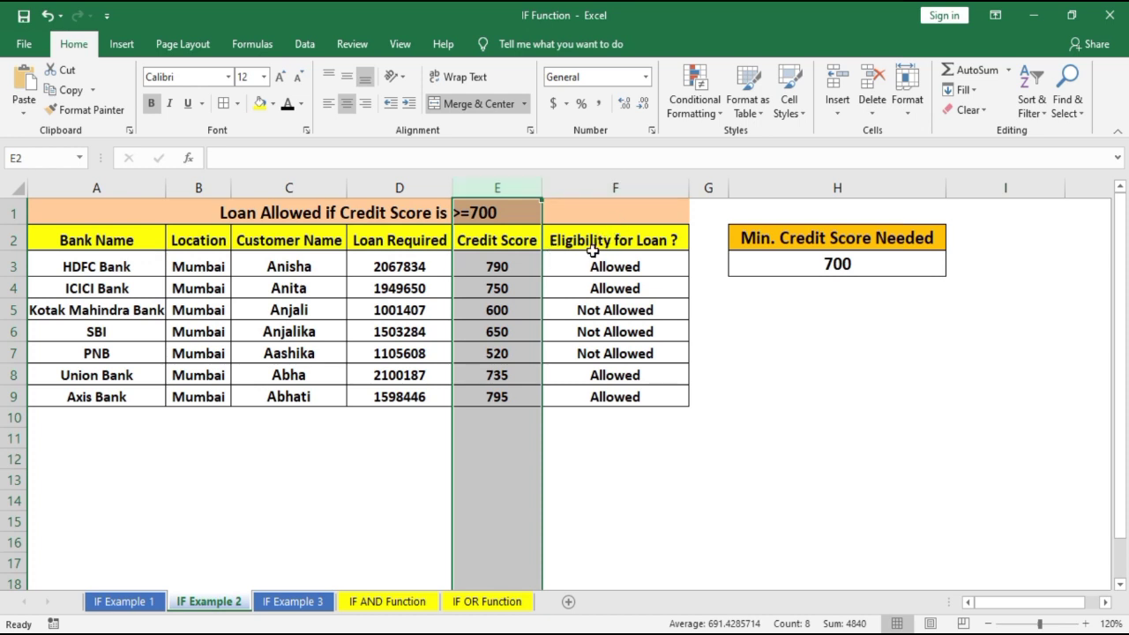
Step: Clear the Eligibility for Loan results in F3:F9 and review the credit scores and the minimum score in H3
{"action": "left_click_drag", "start_coordinate": [592, 264], "coordinate": [582, 391]}
{"action": "key", "text": "Delete"}
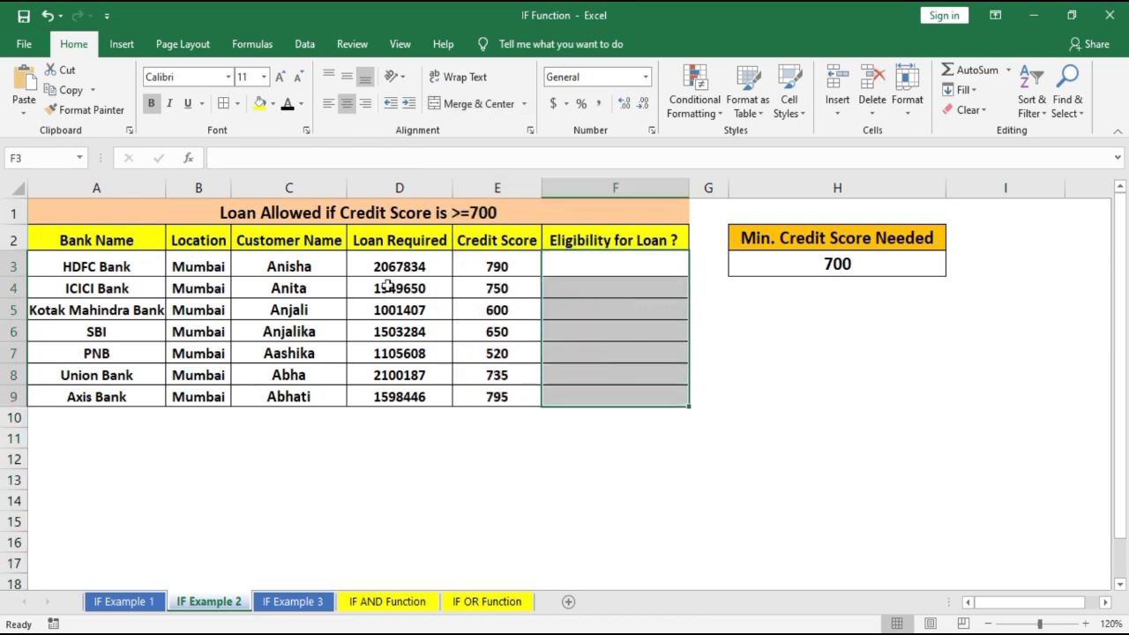
{"action": "left_click", "coordinate": [630, 271]}
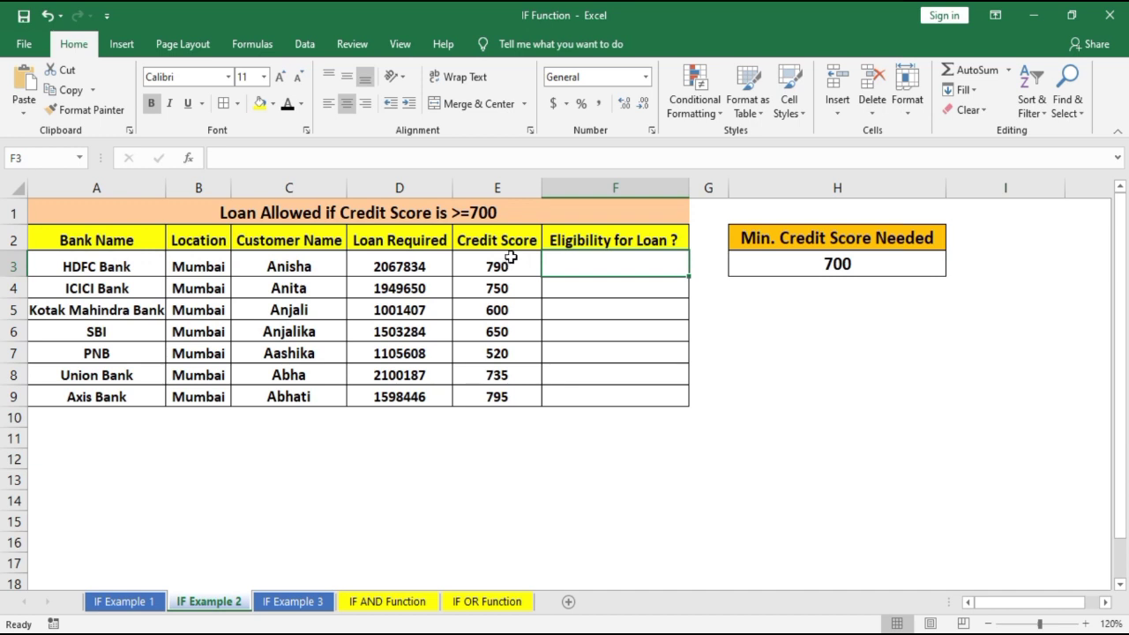
{"action": "left_click_drag", "start_coordinate": [501, 256], "coordinate": [496, 397]}
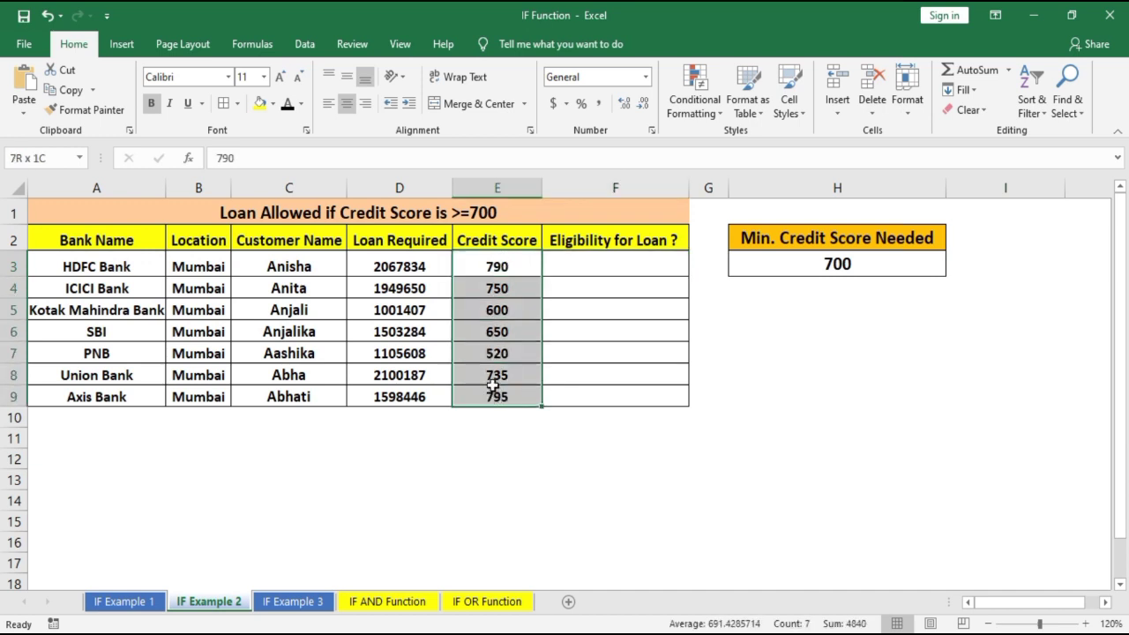
{"action": "left_click", "coordinate": [873, 268]}
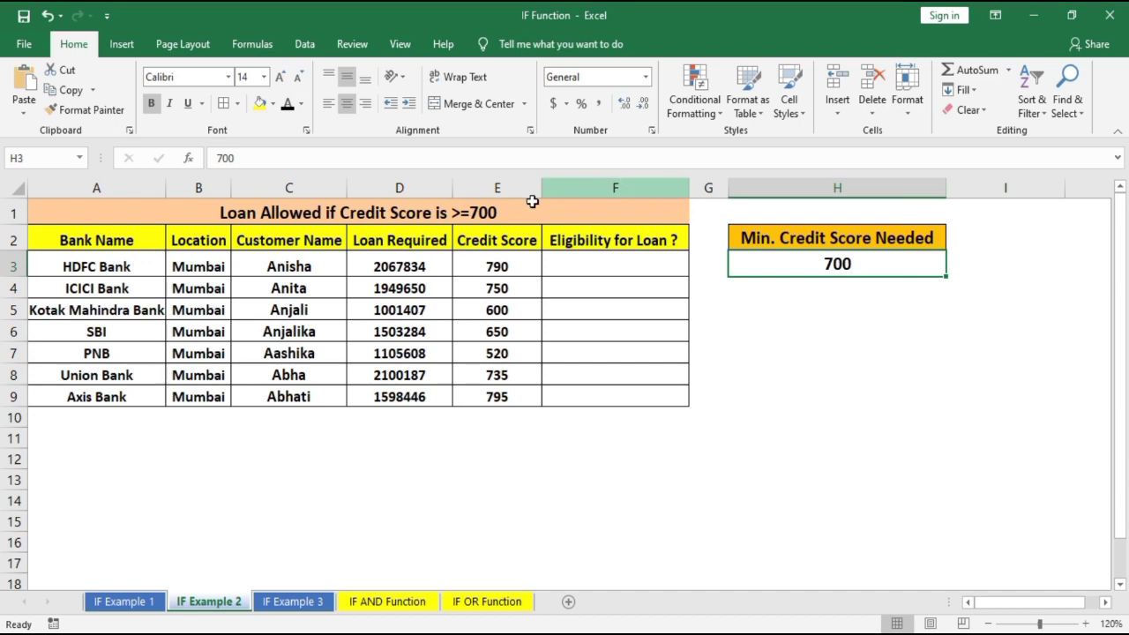
Step: Start an IF formula in F3 with the logical test E3>=$H$3, comparing the credit score with the locked minimum score
{"action": "left_click", "coordinate": [664, 264]}
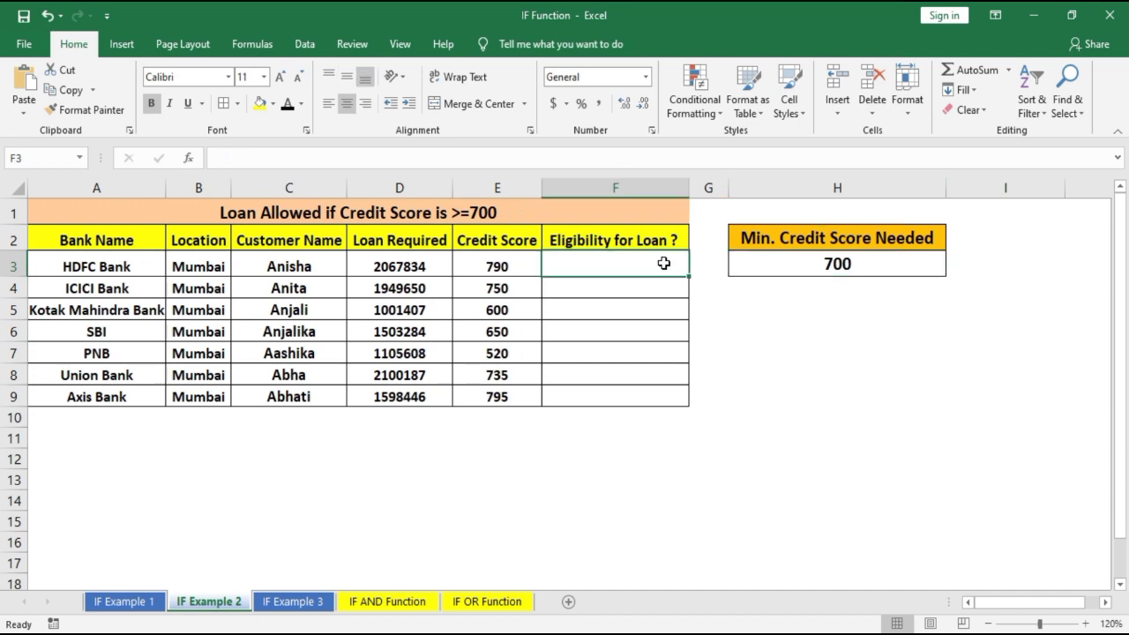
{"action": "type", "text": "="}
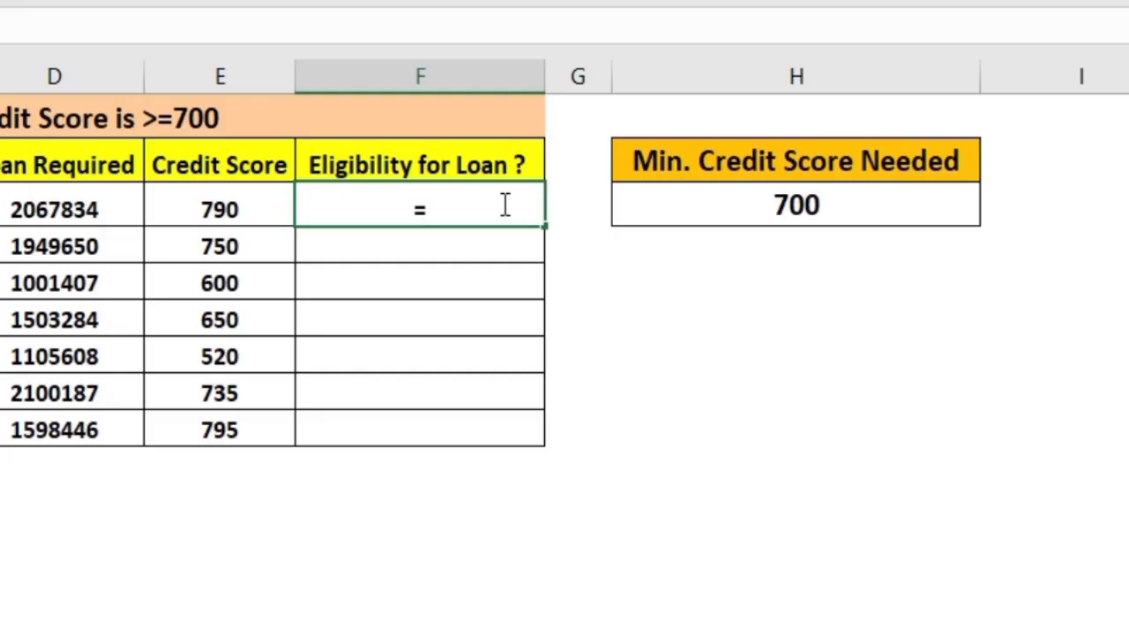
{"action": "type", "text": "if"}
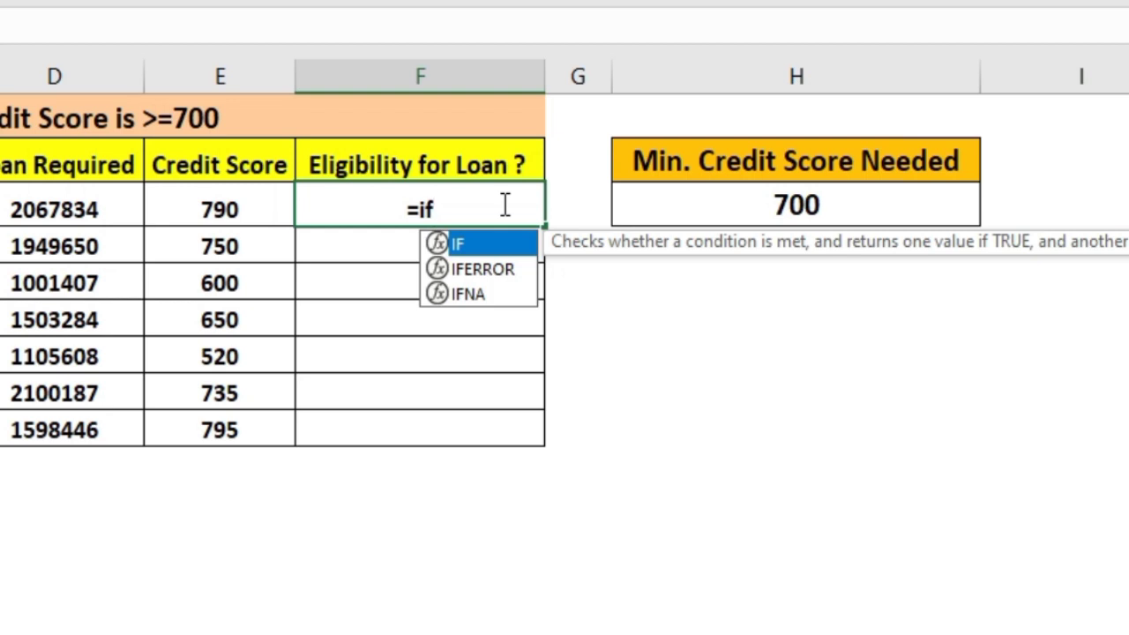
{"action": "key", "text": "Tab"}
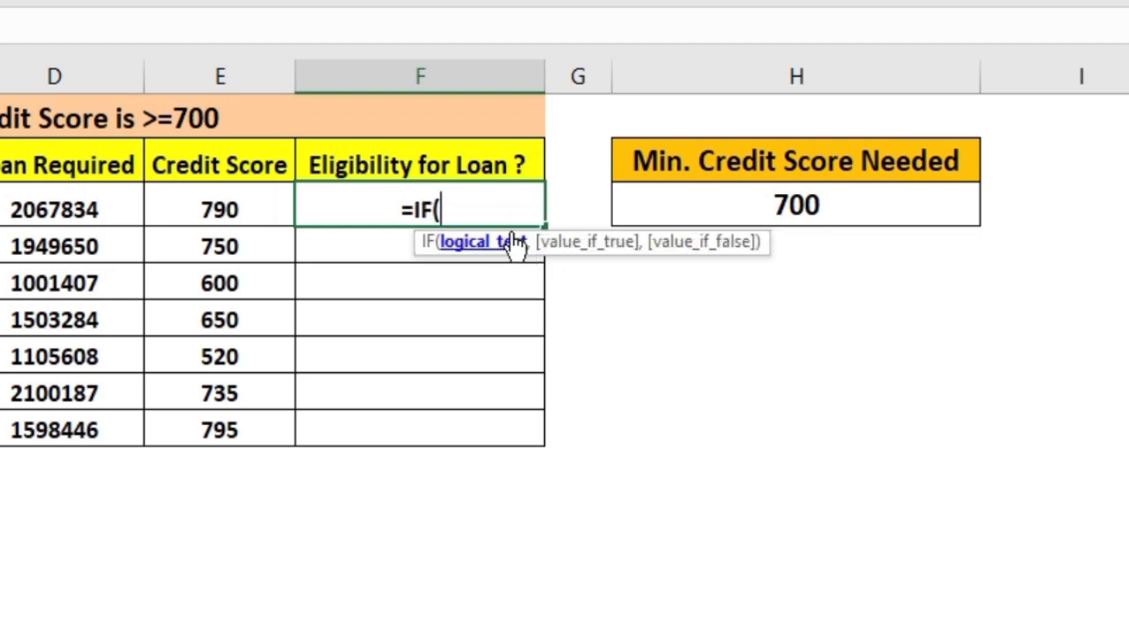
{"action": "left_click", "coordinate": [216, 210]}
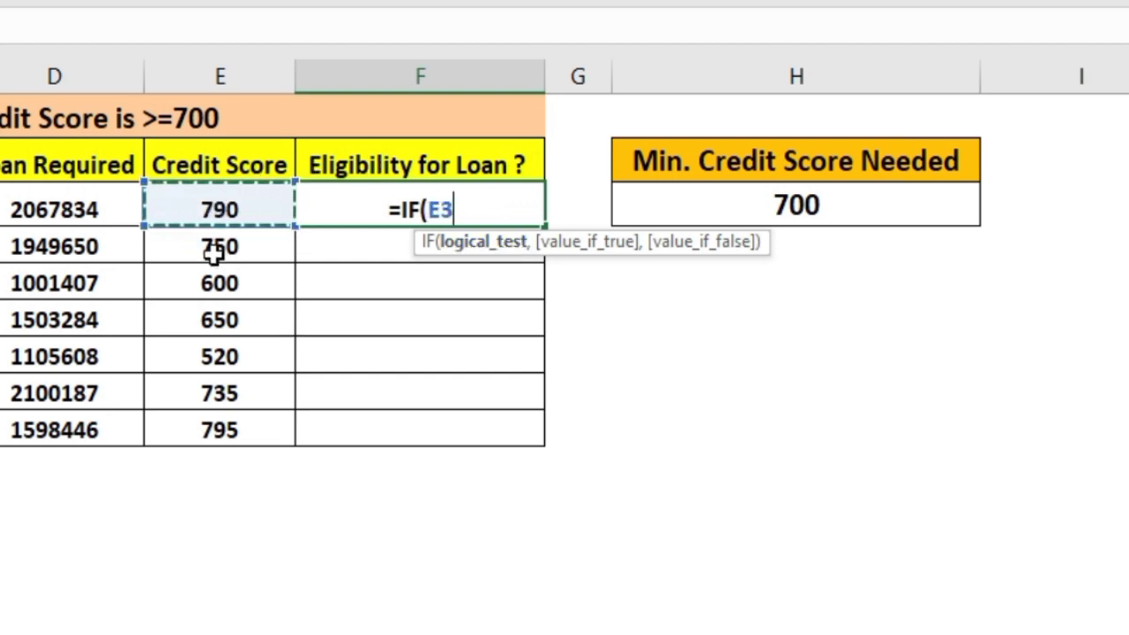
{"action": "type", "text": ">="}
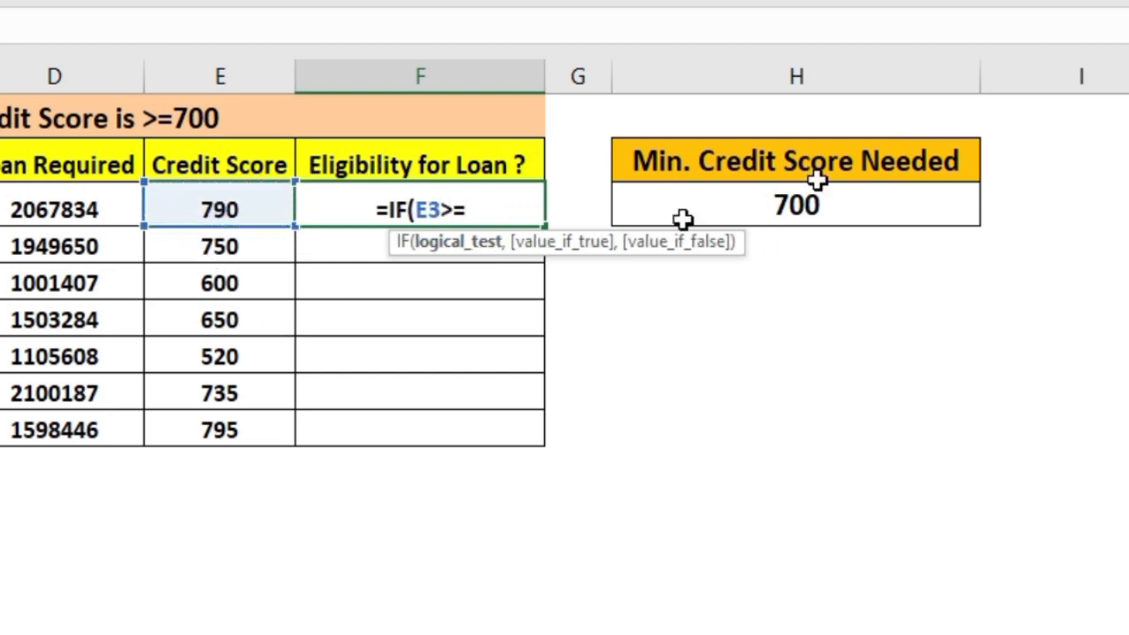
{"action": "left_click", "coordinate": [862, 205]}
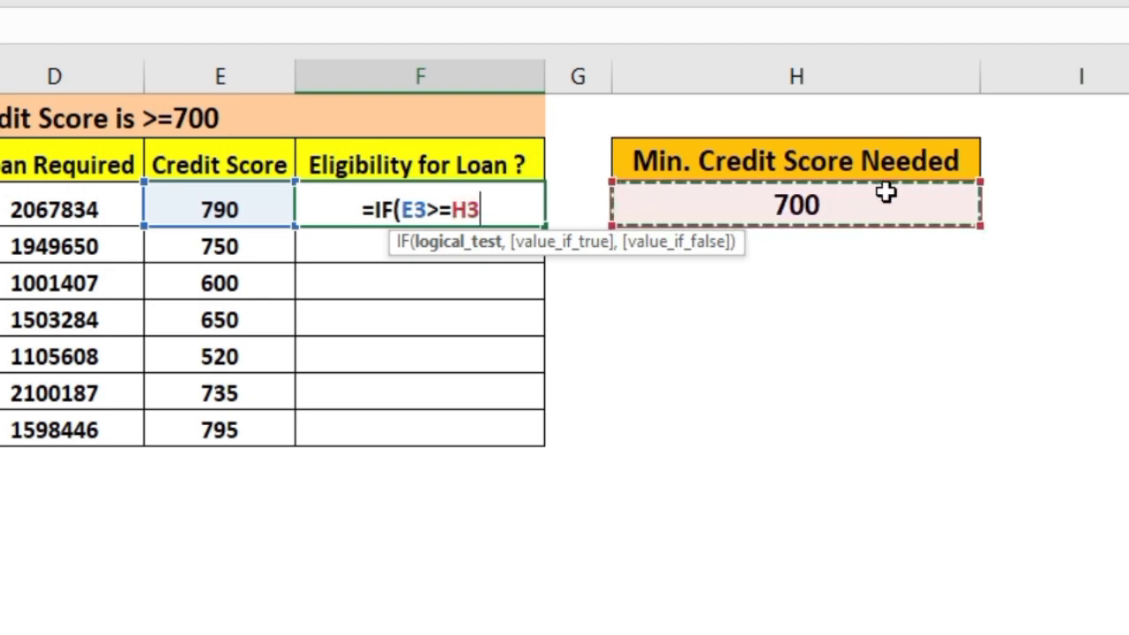
{"action": "key", "text": "F4"}
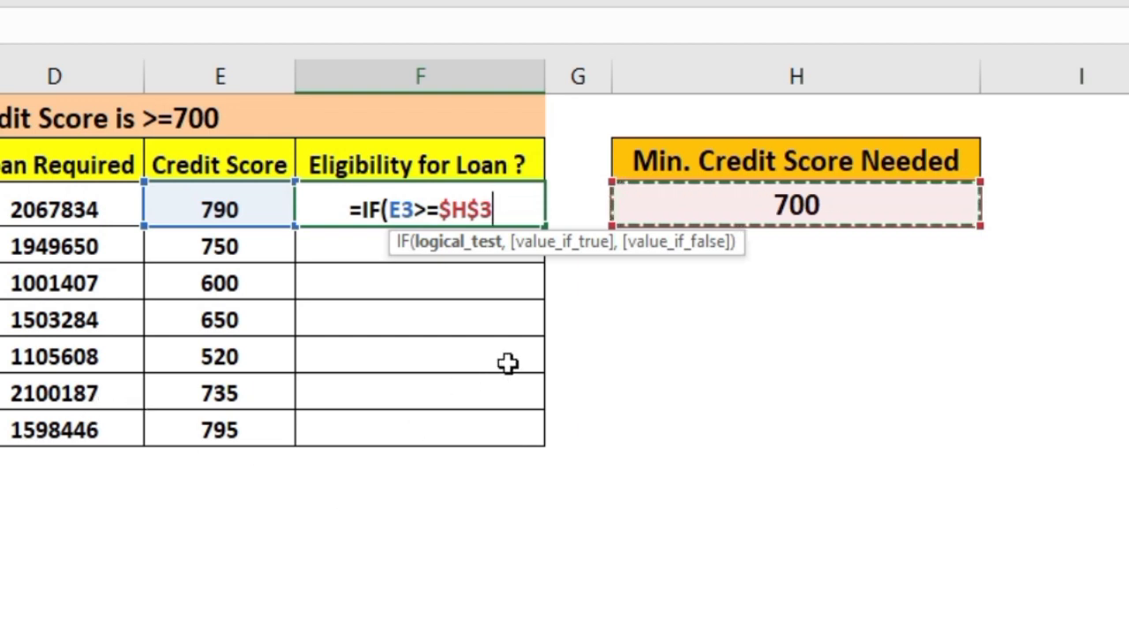
Step: Complete the F3 formula with "allowed" as the true result and "not allowed" as the false result, and enter it
{"action": "type", "text": ","}
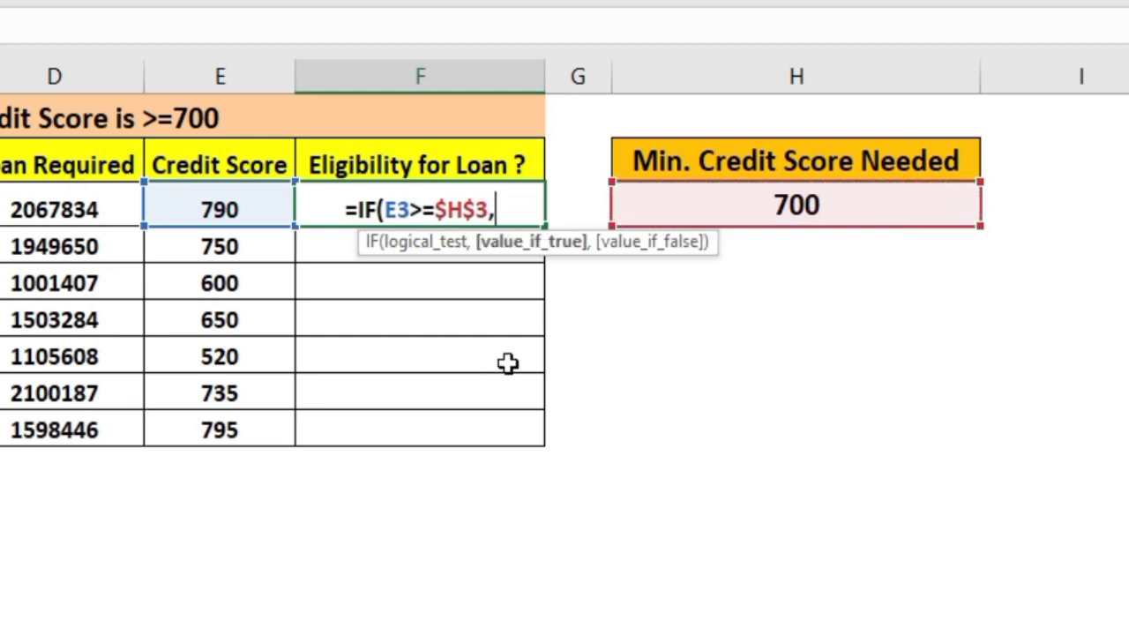
{"action": "type", "text": "\""}
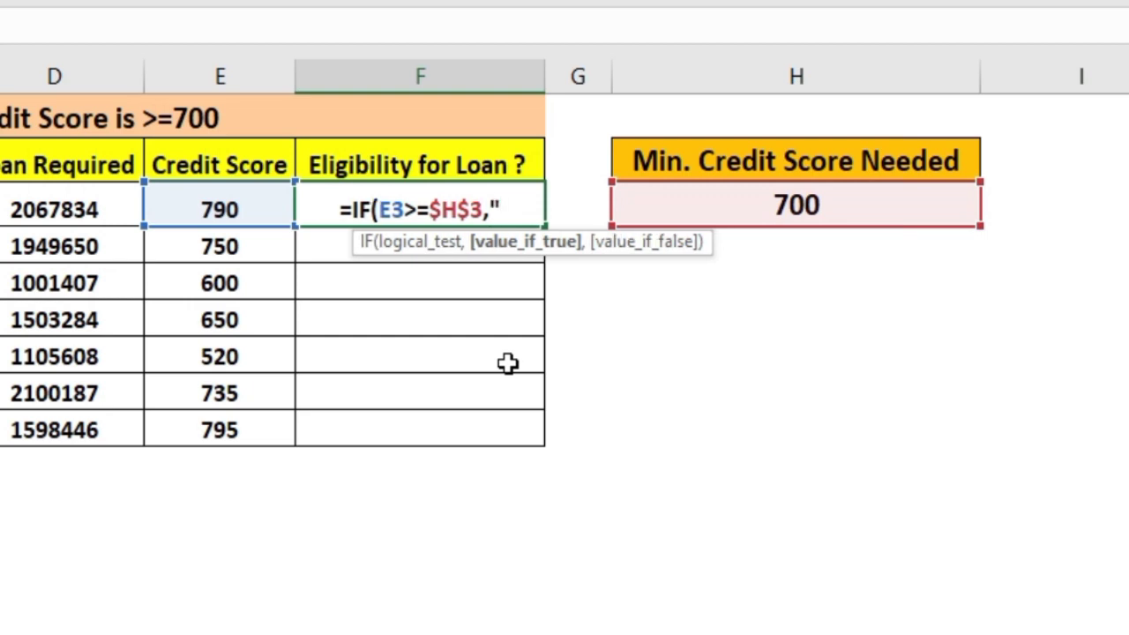
{"action": "type", "text": "al"}
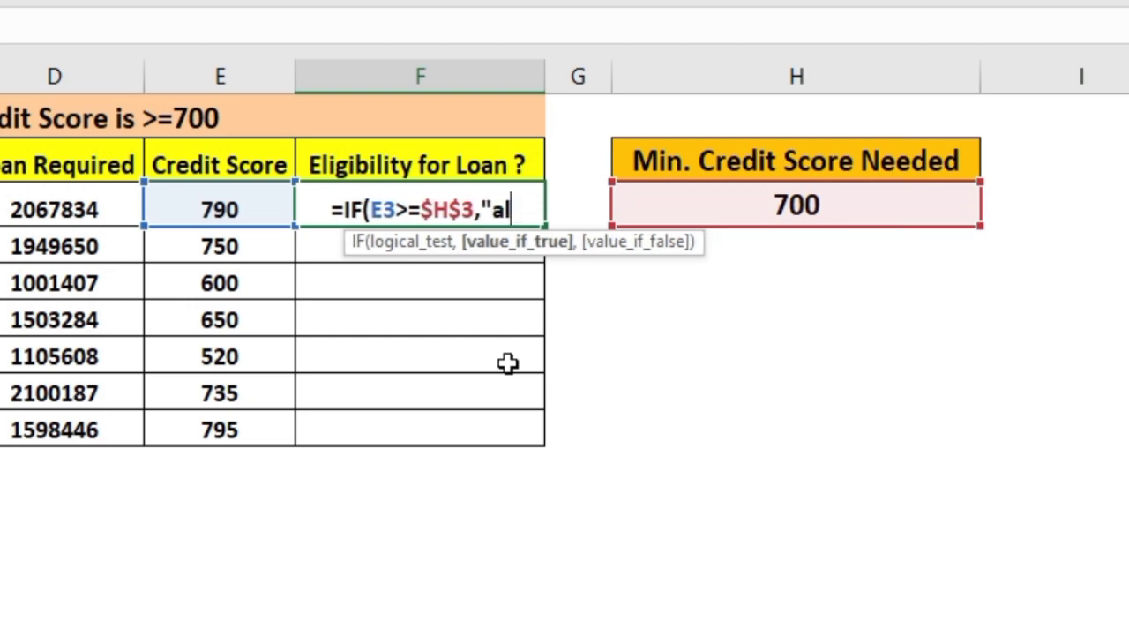
{"action": "type", "text": "lowed"}
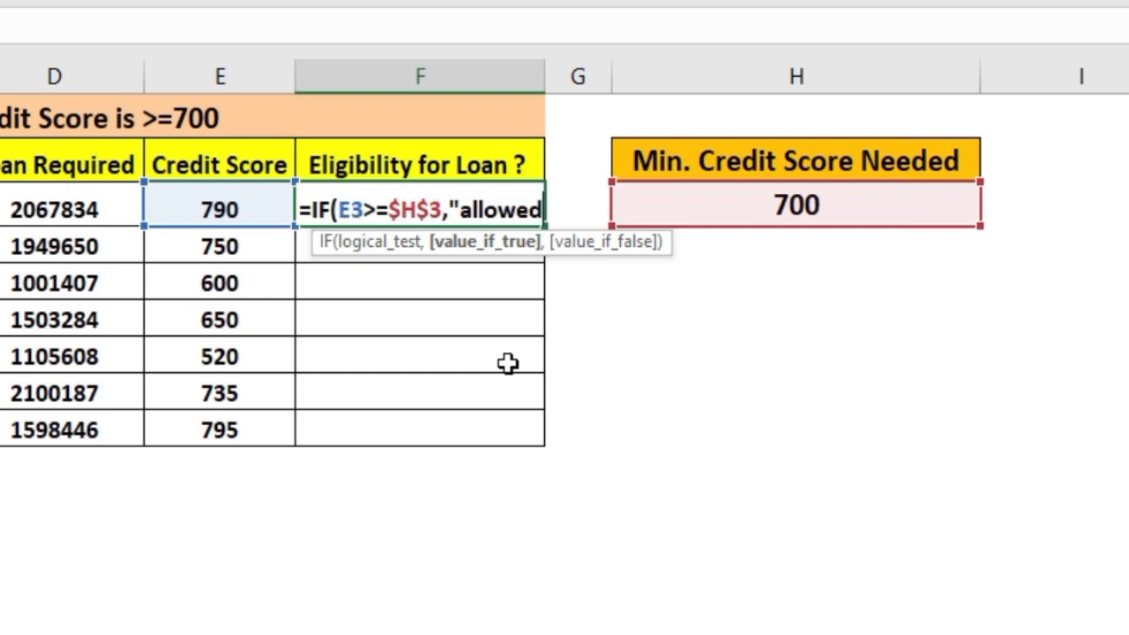
{"action": "type", "text": "\""}
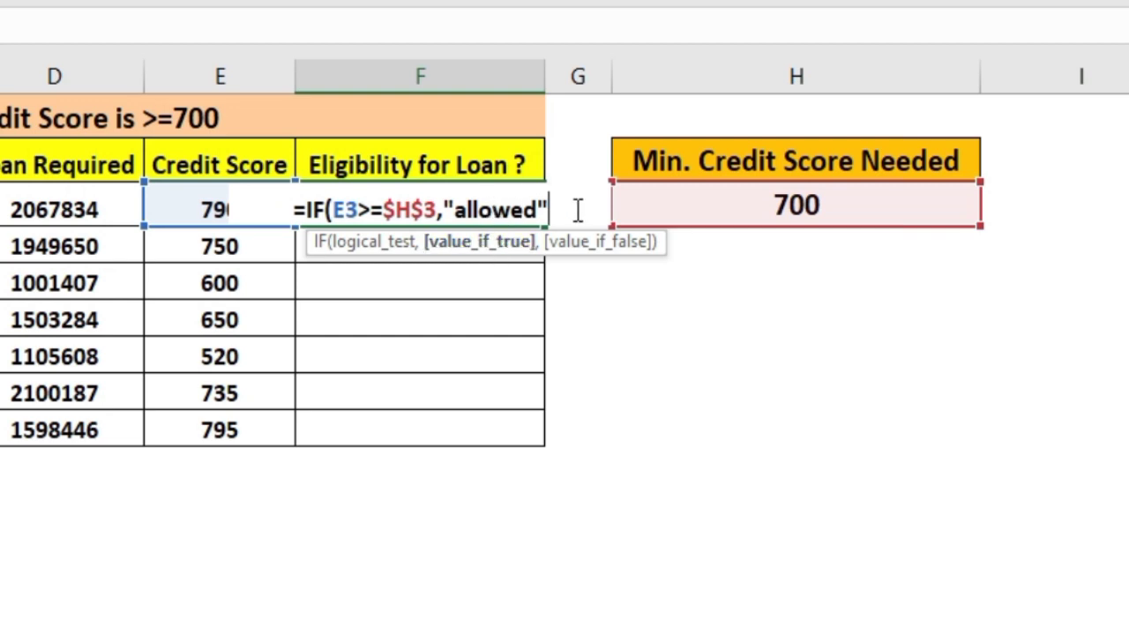
{"action": "type", "text": ","}
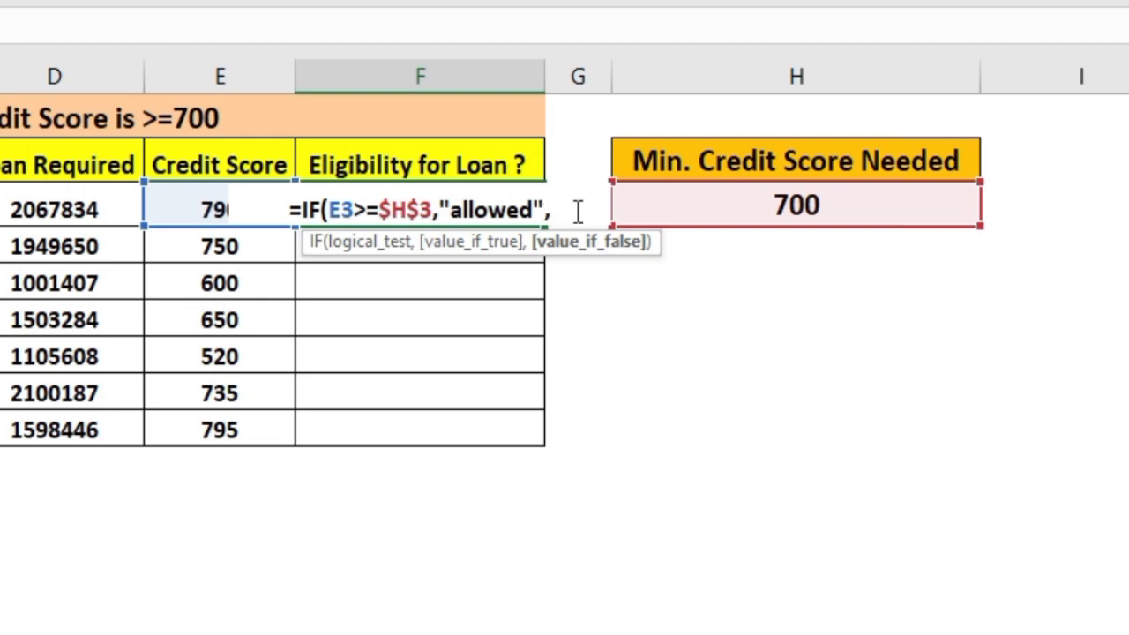
{"action": "type", "text": "\",\"n"}
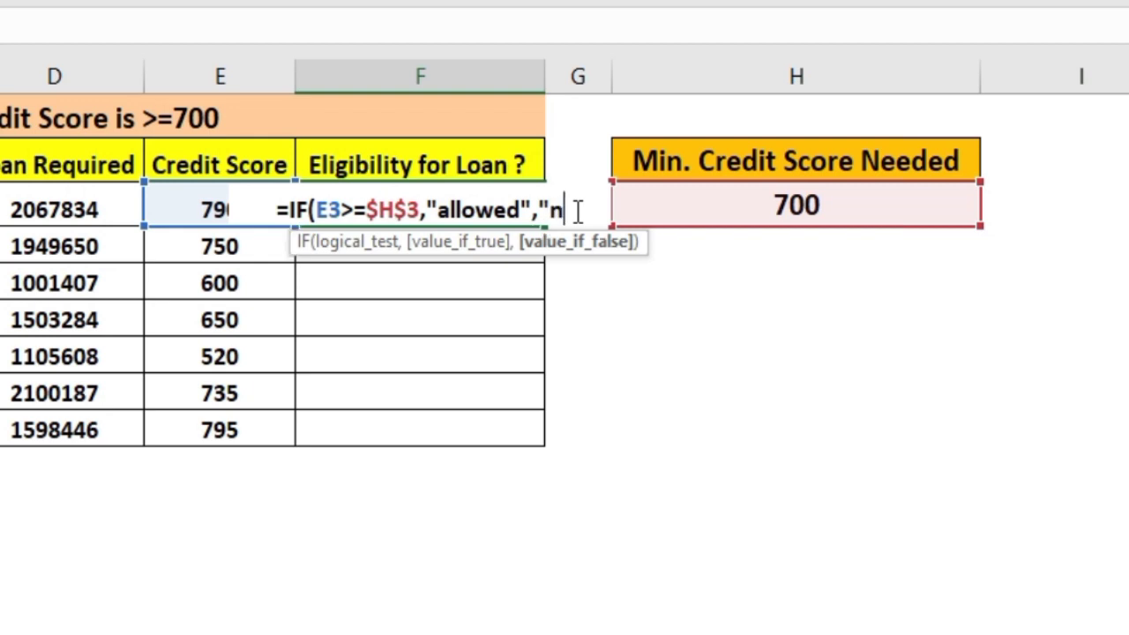
{"action": "type", "text": "ot a"}
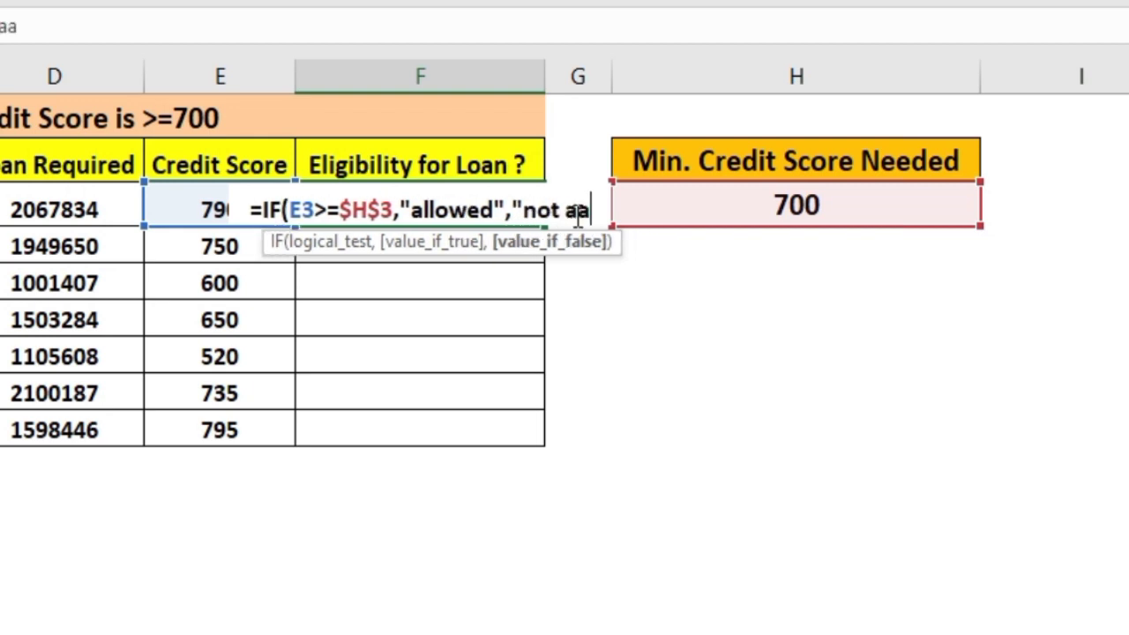
{"action": "type", "text": "llowed"}
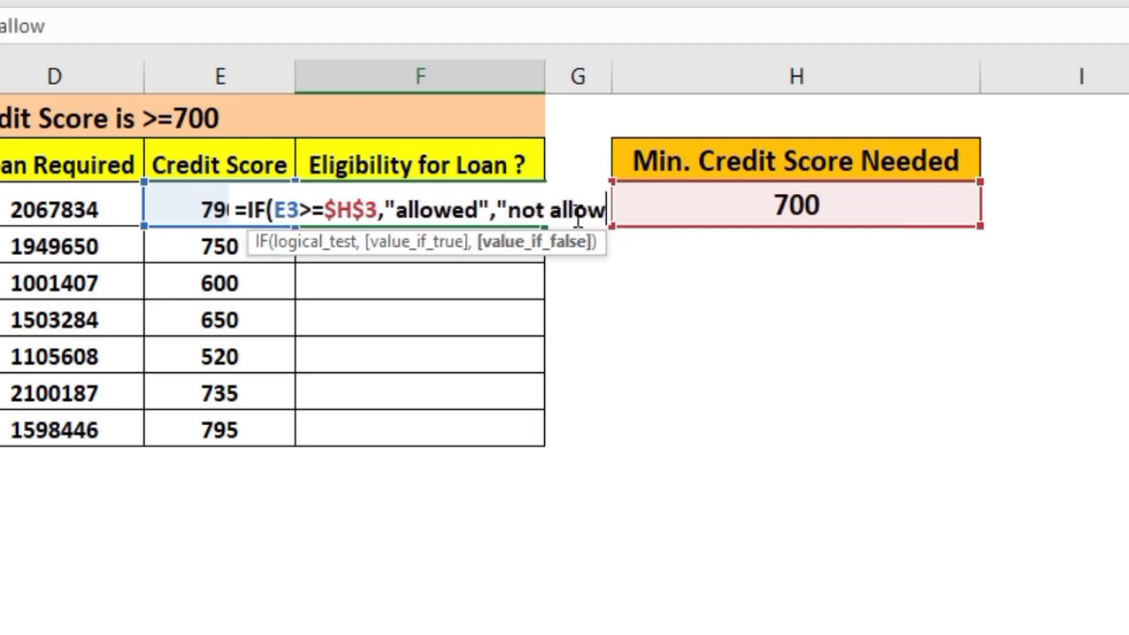
{"action": "type", "text": "\""}
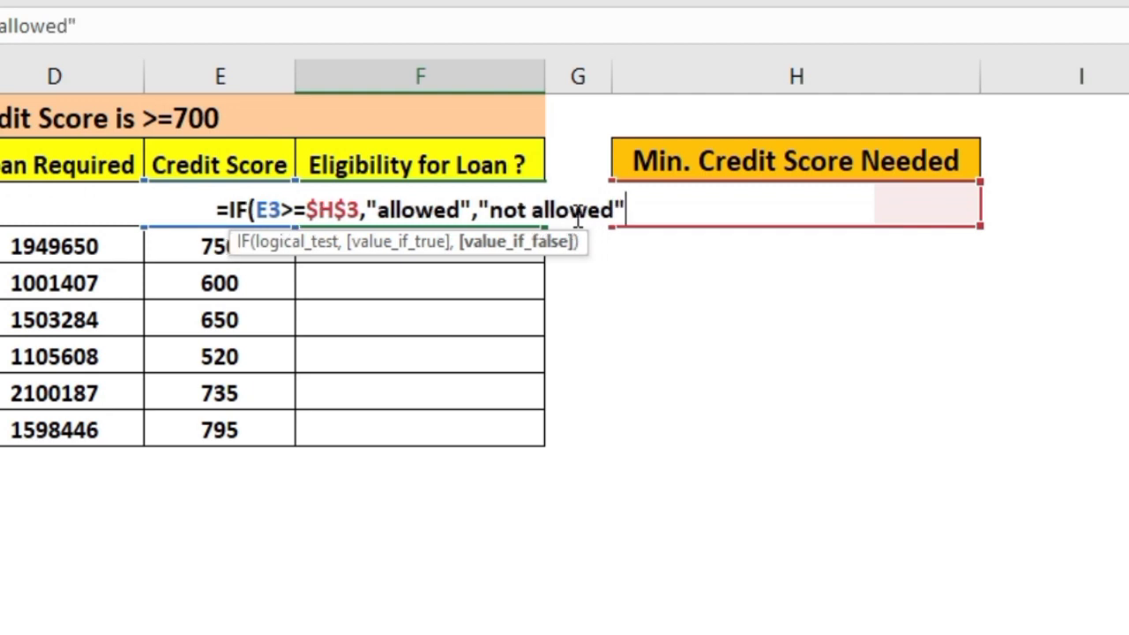
{"action": "type", "text": ")"}
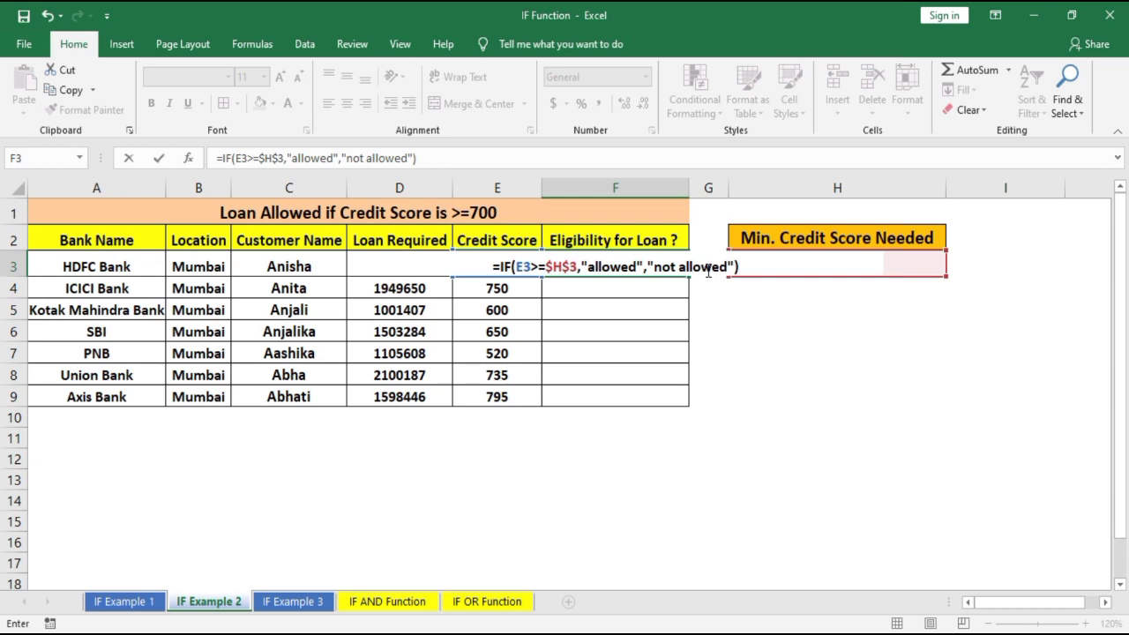
{"action": "key", "text": "Return"}
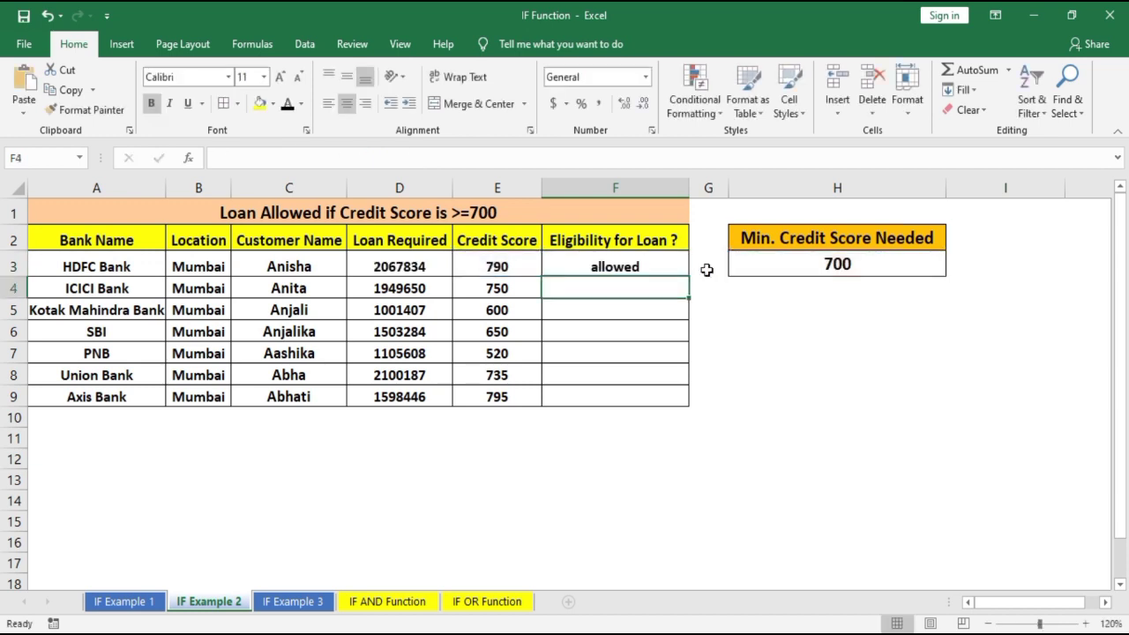
Step: Test the eligibility formula by setting HDFC Bank's credit score in E3 to 690
{"action": "left_click", "coordinate": [608, 263]}
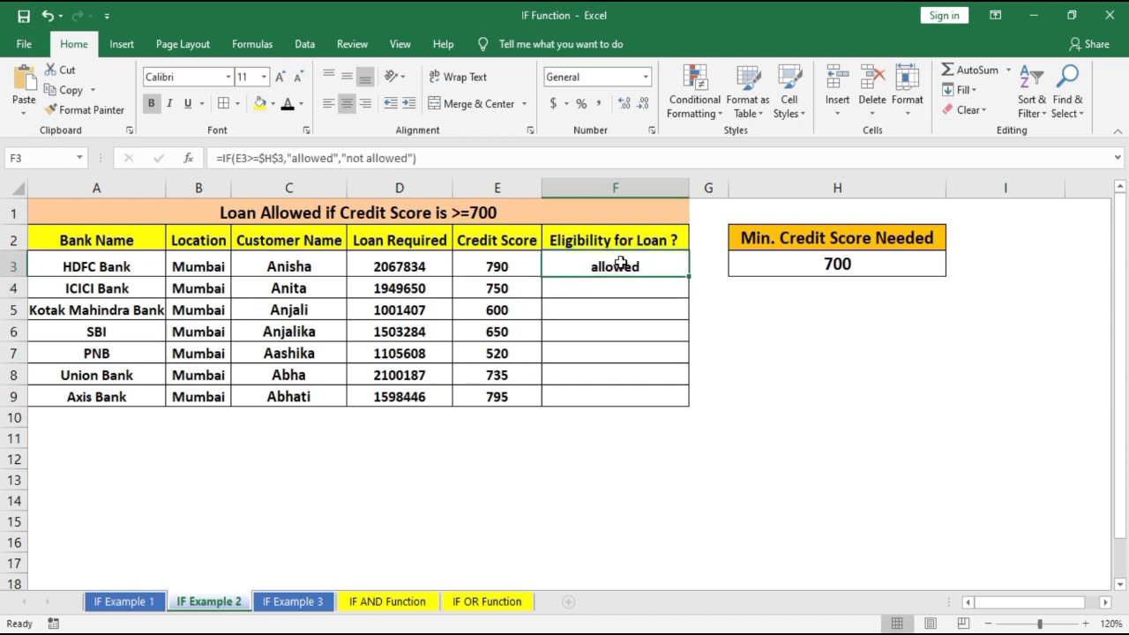
{"action": "left_click", "coordinate": [490, 265]}
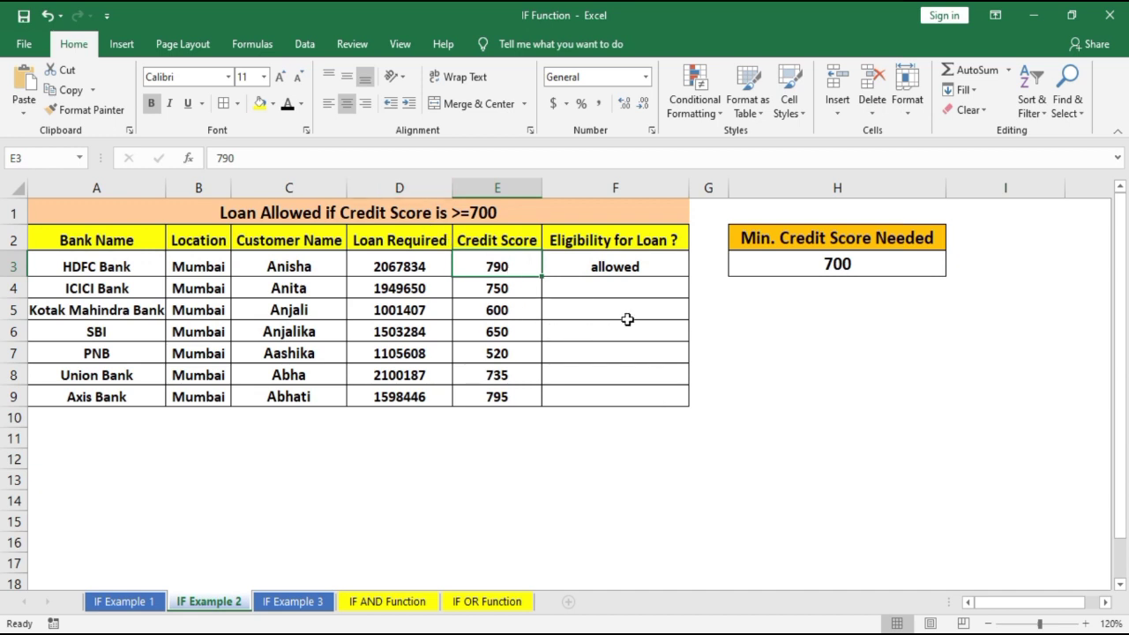
{"action": "type", "text": "690"}
{"action": "key", "text": "Return"}
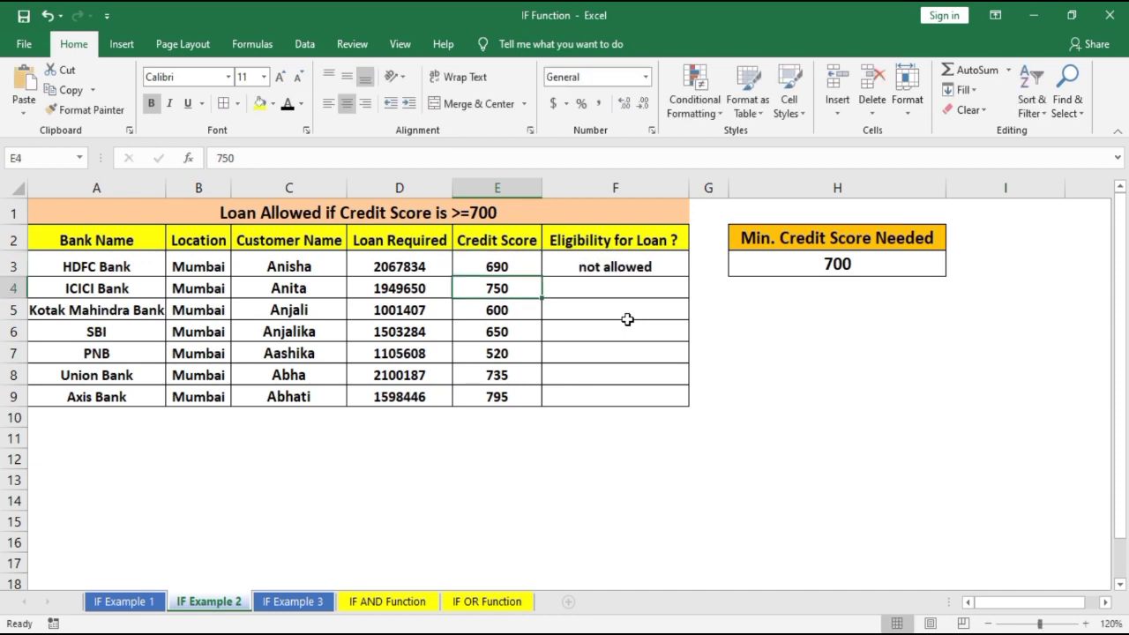
Step: Set HDFC Bank's credit score in E3 to 750
{"action": "key", "text": "Up"}
{"action": "type", "text": "750"}
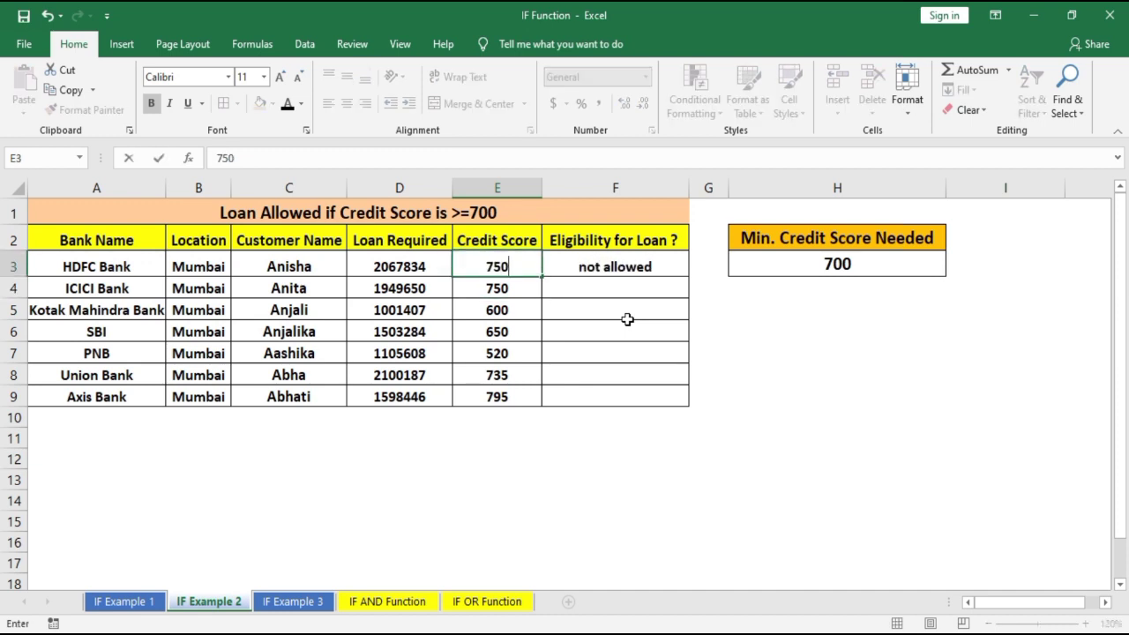
{"action": "key", "text": "Return"}
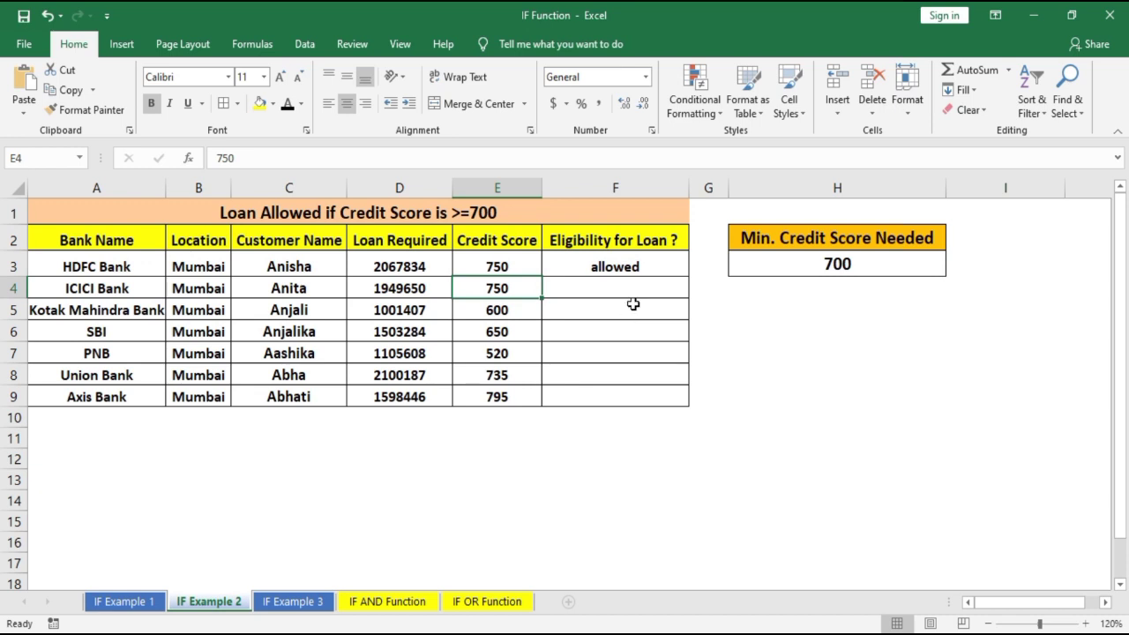
Step: Fill the F3 eligibility formula down through F9 and check the results for all banks
{"action": "left_click", "coordinate": [644, 262]}
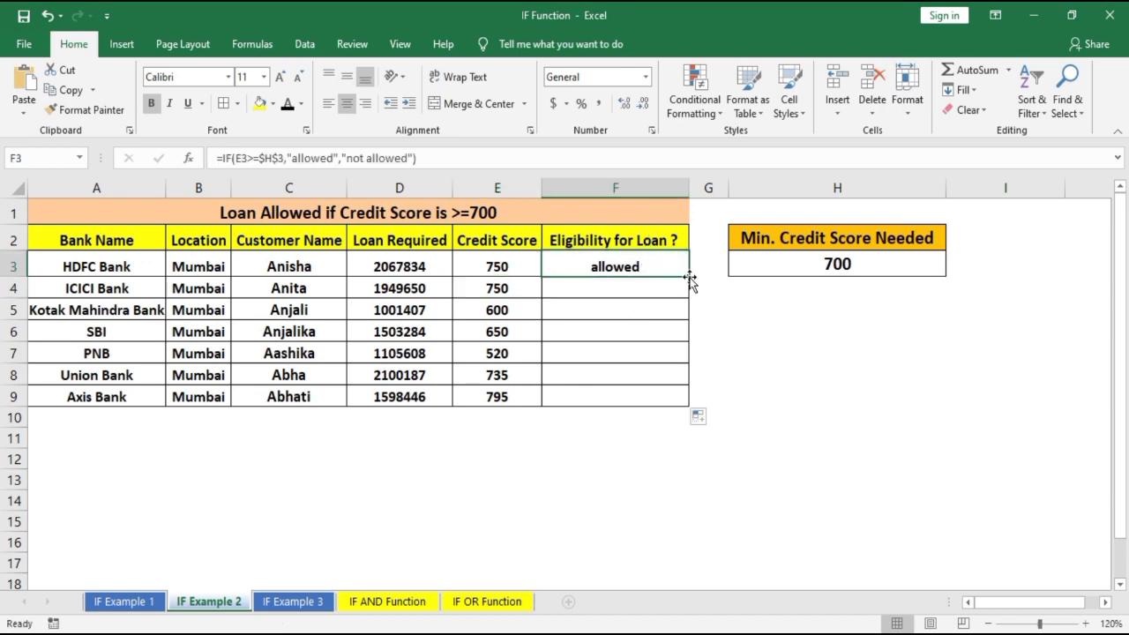
{"action": "double_click", "coordinate": [694, 276]}
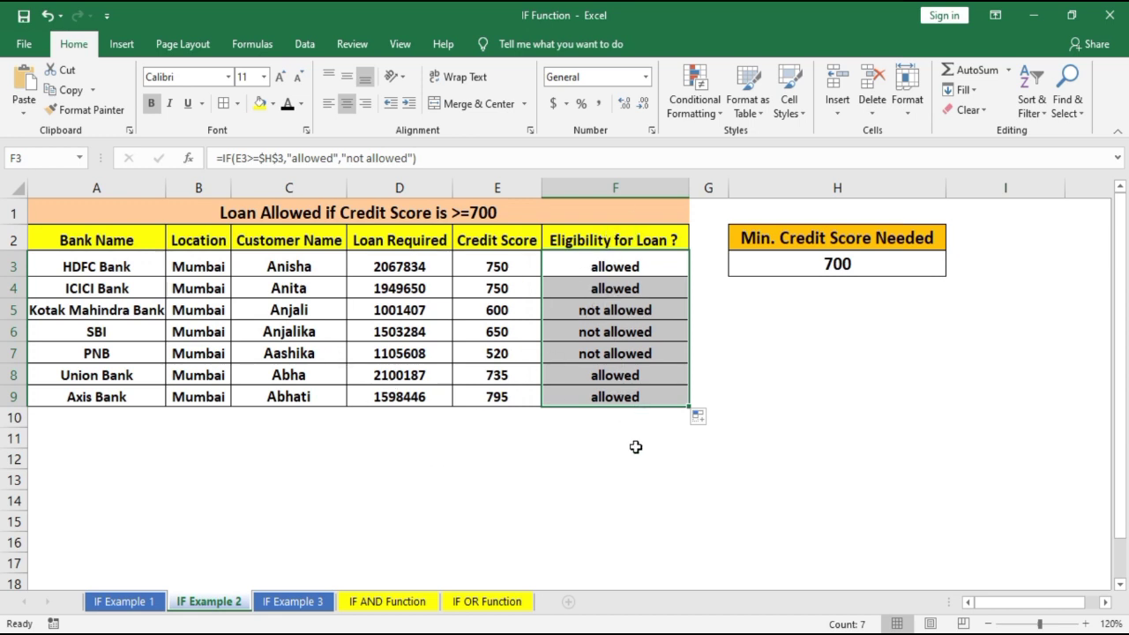
{"action": "left_click", "coordinate": [637, 263]}
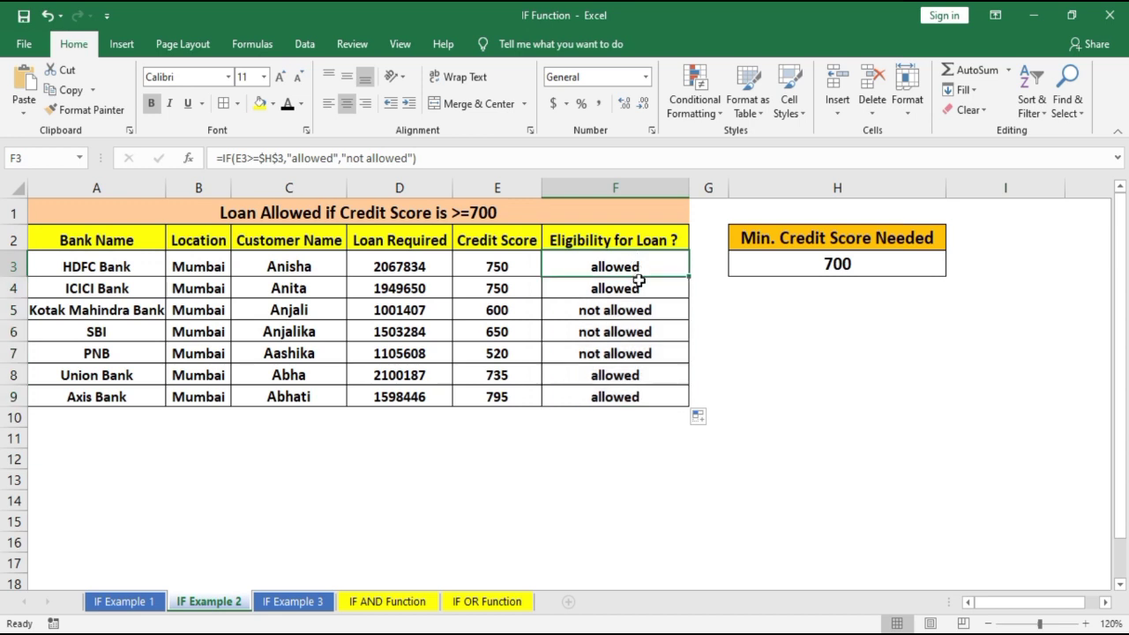
{"action": "left_click_drag", "start_coordinate": [639, 281], "coordinate": [638, 287]}
{"action": "left_click_drag", "start_coordinate": [607, 373], "coordinate": [622, 417]}
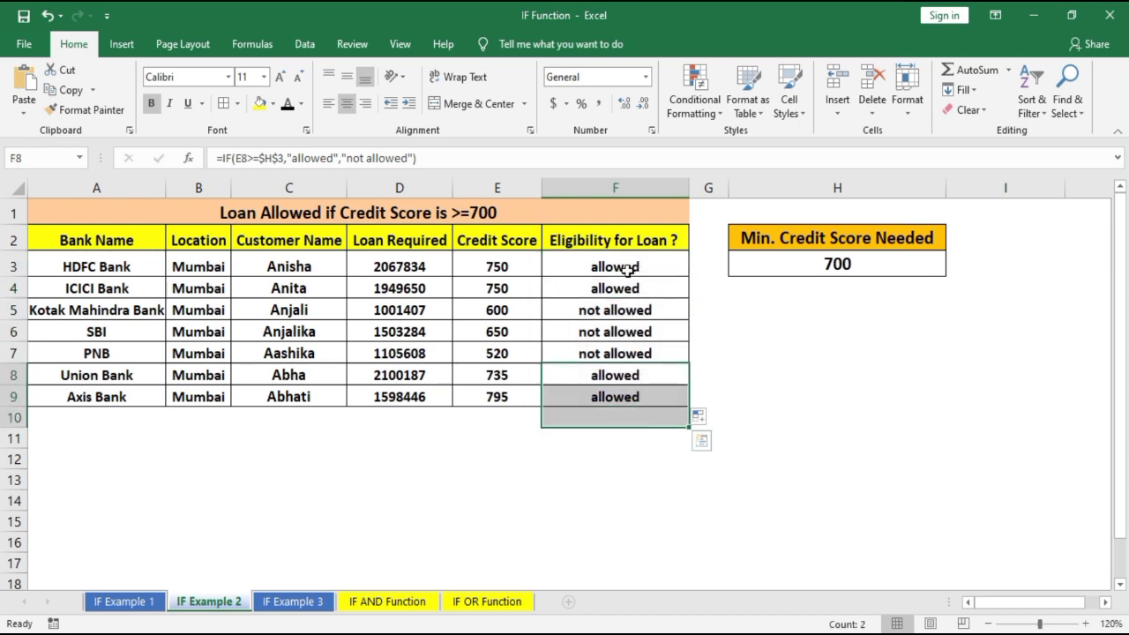
{"action": "left_click_drag", "start_coordinate": [628, 269], "coordinate": [637, 394]}
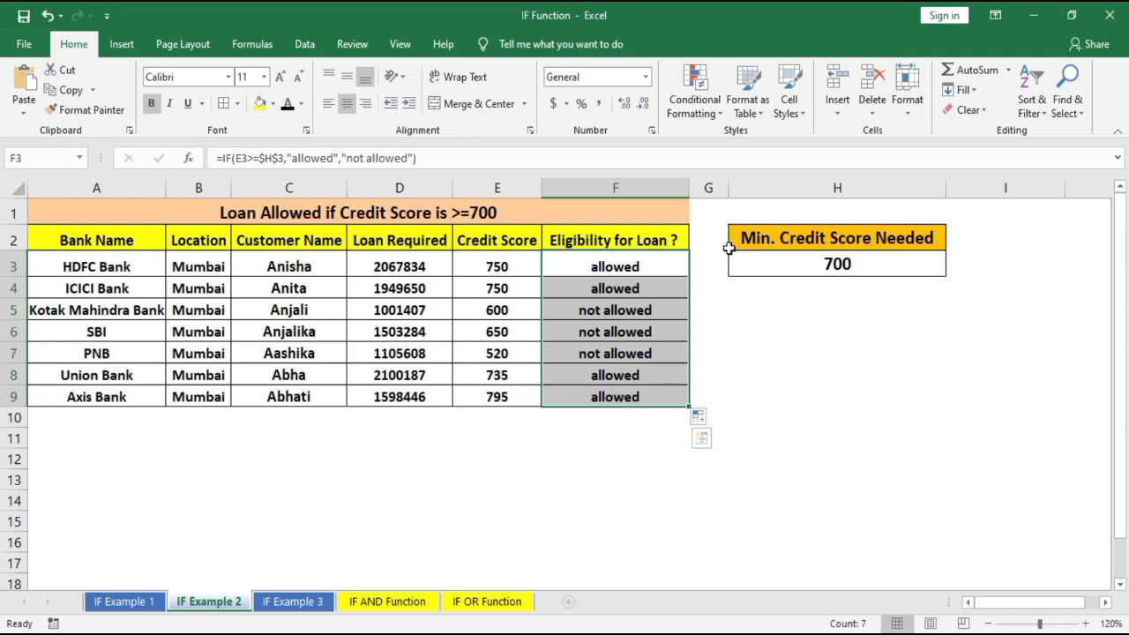
Step: Highlight cells in F3:F9 containing the text "allowed" with Green Fill with Dark Green Text using conditional formatting
{"action": "left_click", "coordinate": [632, 258]}
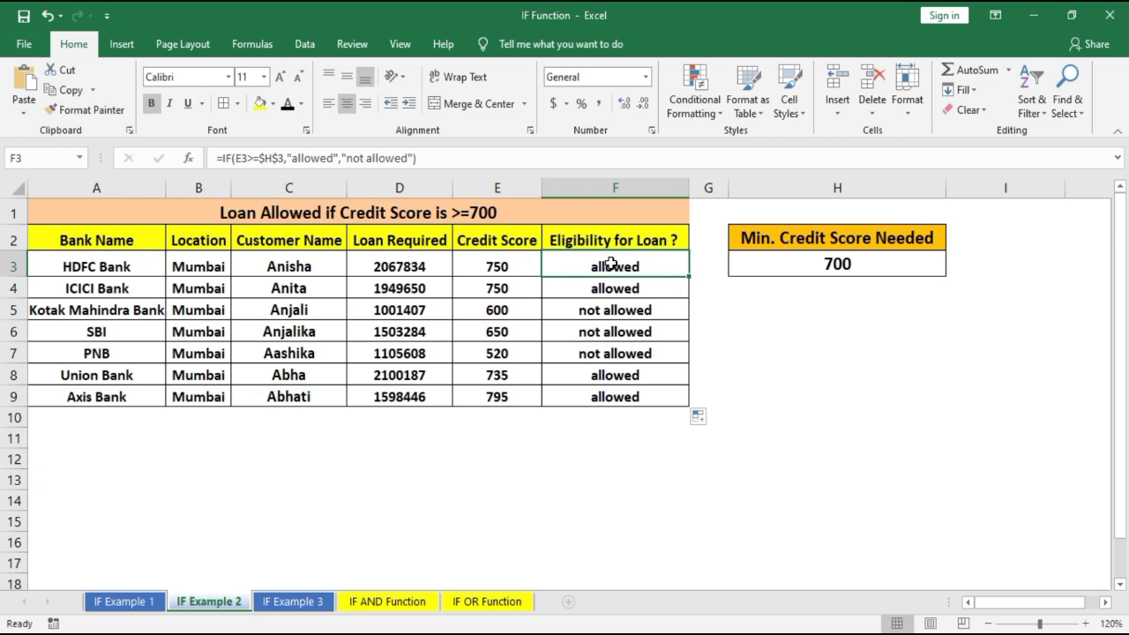
{"action": "left_click_drag", "start_coordinate": [609, 266], "coordinate": [633, 400]}
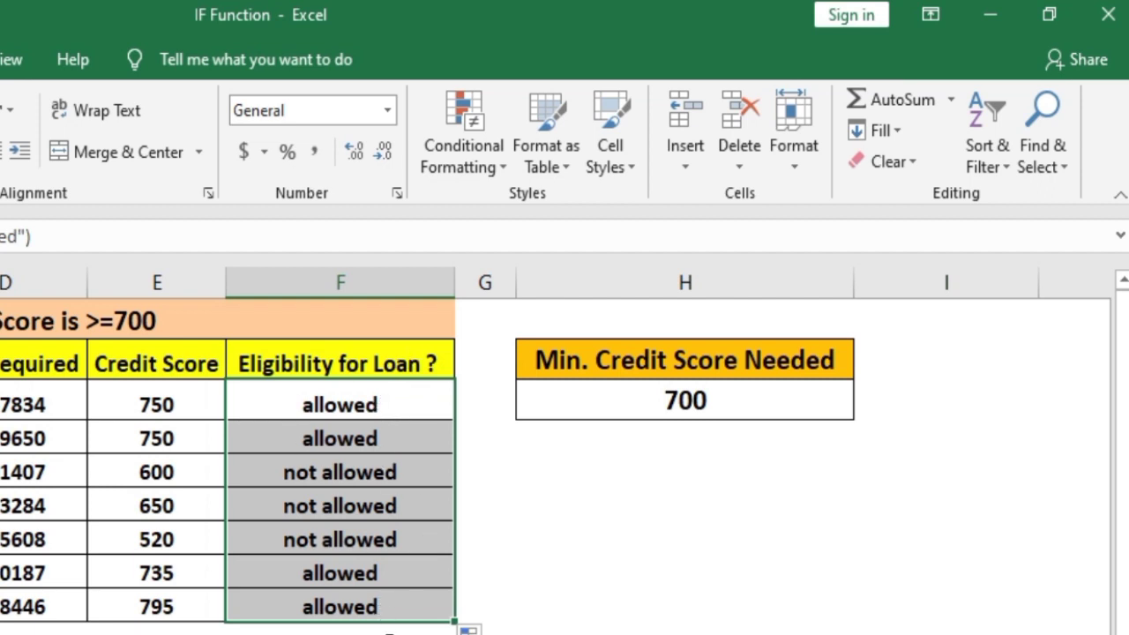
{"action": "left_click", "coordinate": [483, 173]}
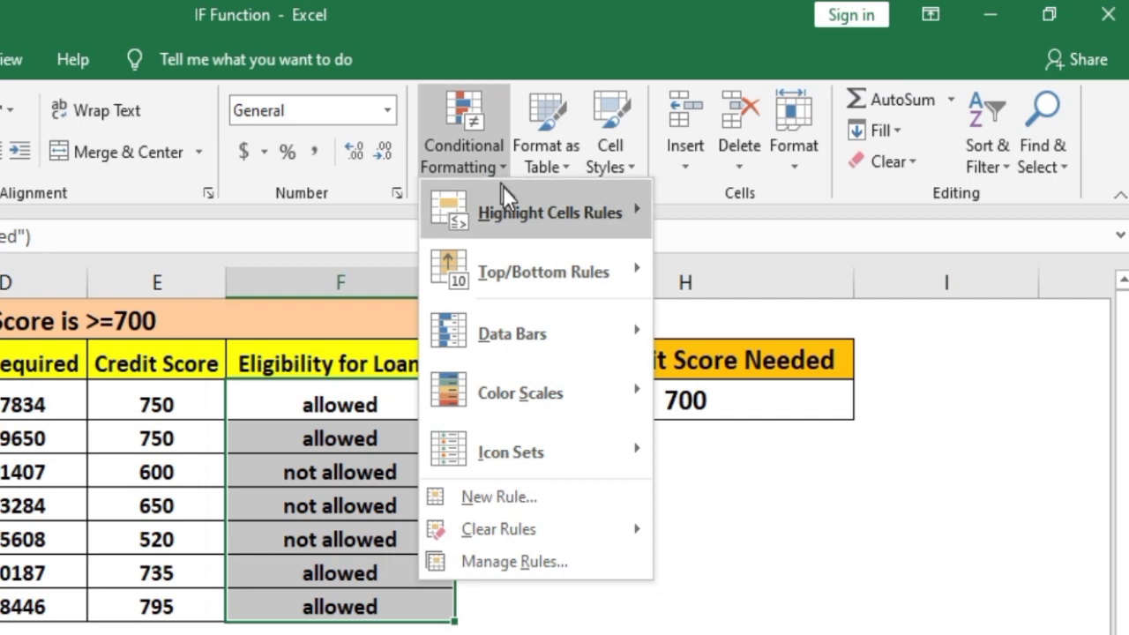
{"action": "mouse_move", "coordinate": [519, 211]}
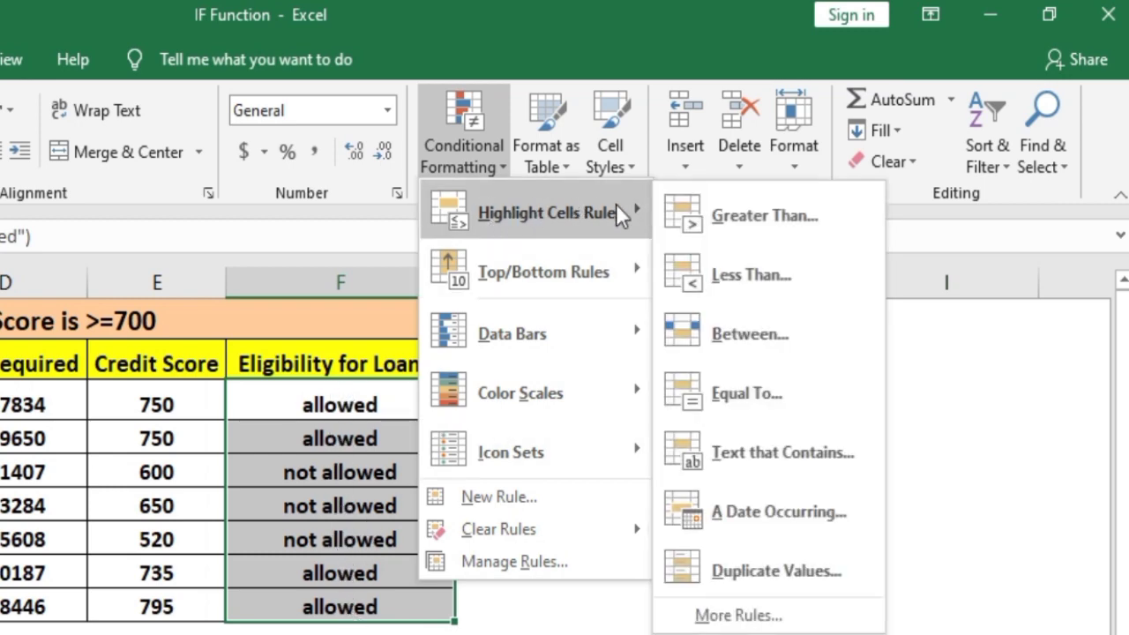
{"action": "left_click", "coordinate": [745, 476]}
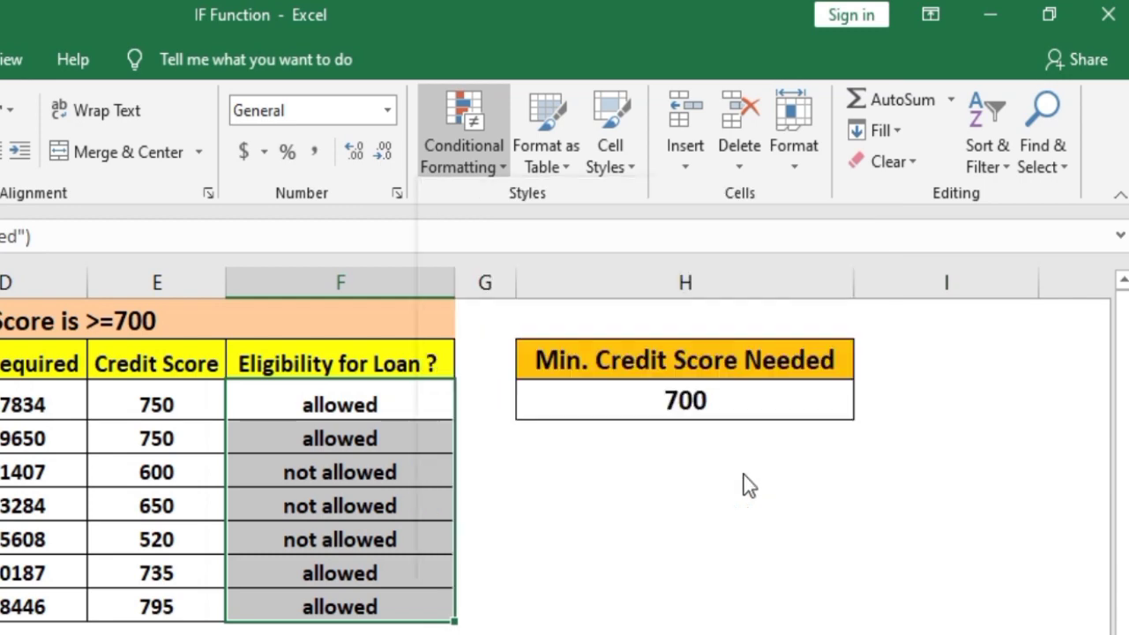
{"action": "left_click_drag", "start_coordinate": [287, 312], "coordinate": [893, 245]}
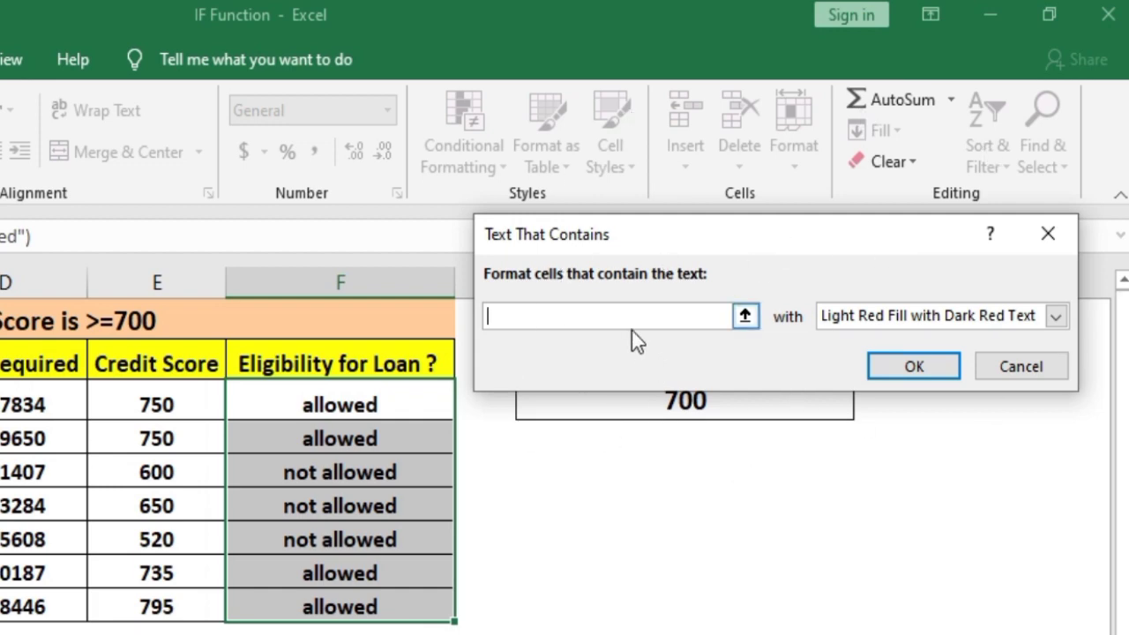
{"action": "type", "text": "allo"}
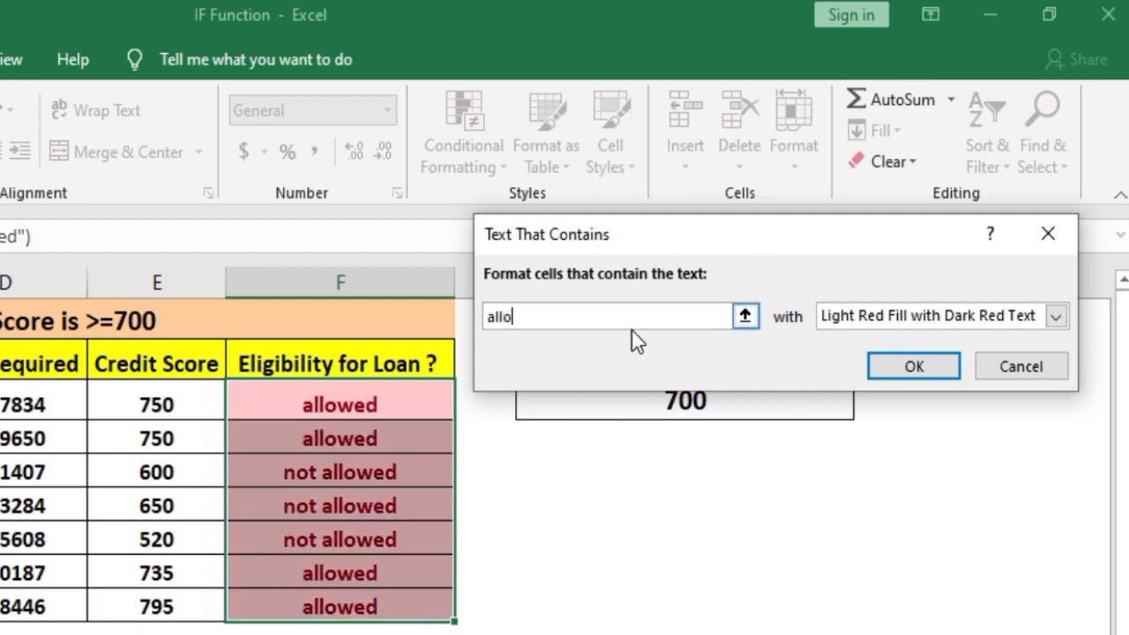
{"action": "type", "text": "wed"}
{"action": "left_click", "coordinate": [902, 317]}
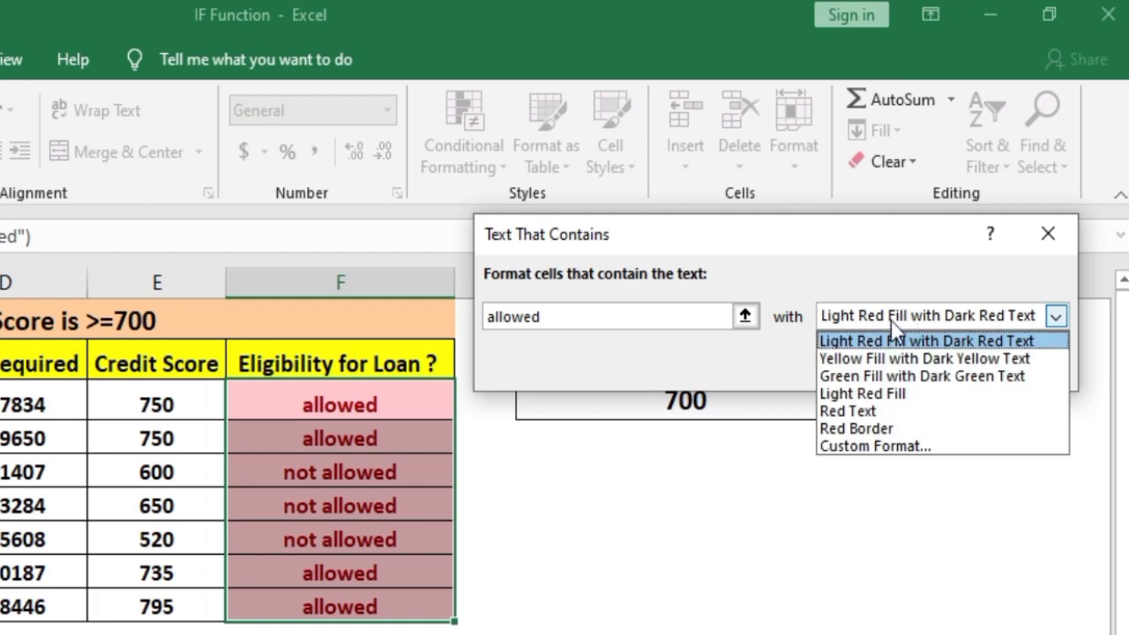
{"action": "left_click", "coordinate": [849, 375]}
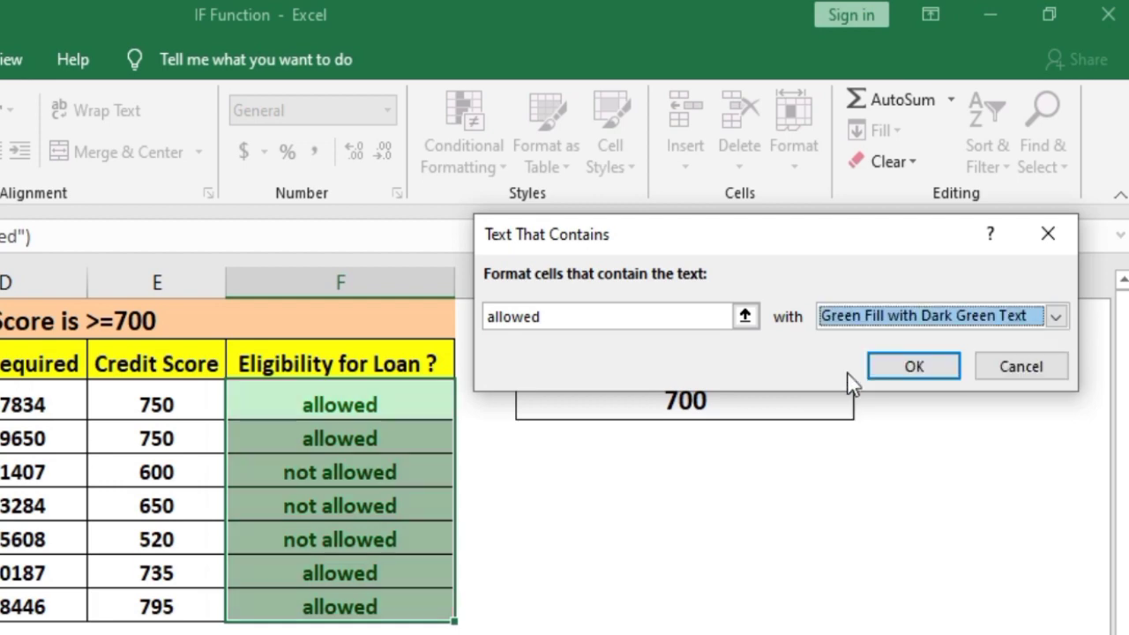
{"action": "left_click", "coordinate": [913, 367]}
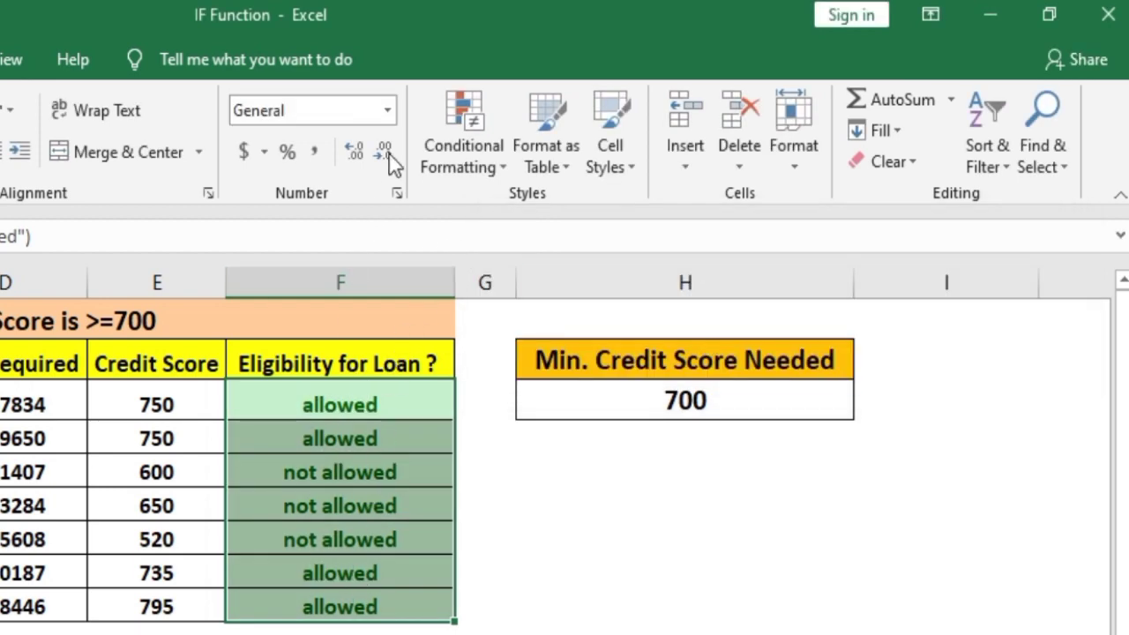
Step: Highlight F3:F9 cells containing "not allowed" with Light Red Fill with Dark Red Text, and check the highlighted "allowed" cells
{"action": "left_click", "coordinate": [468, 110]}
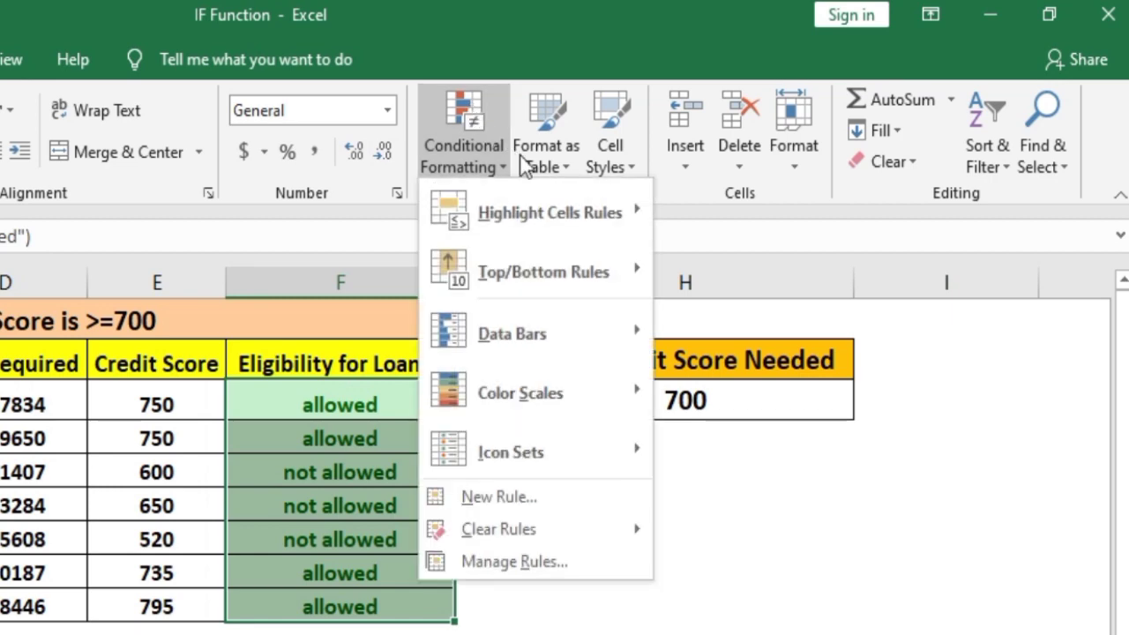
{"action": "mouse_move", "coordinate": [553, 214]}
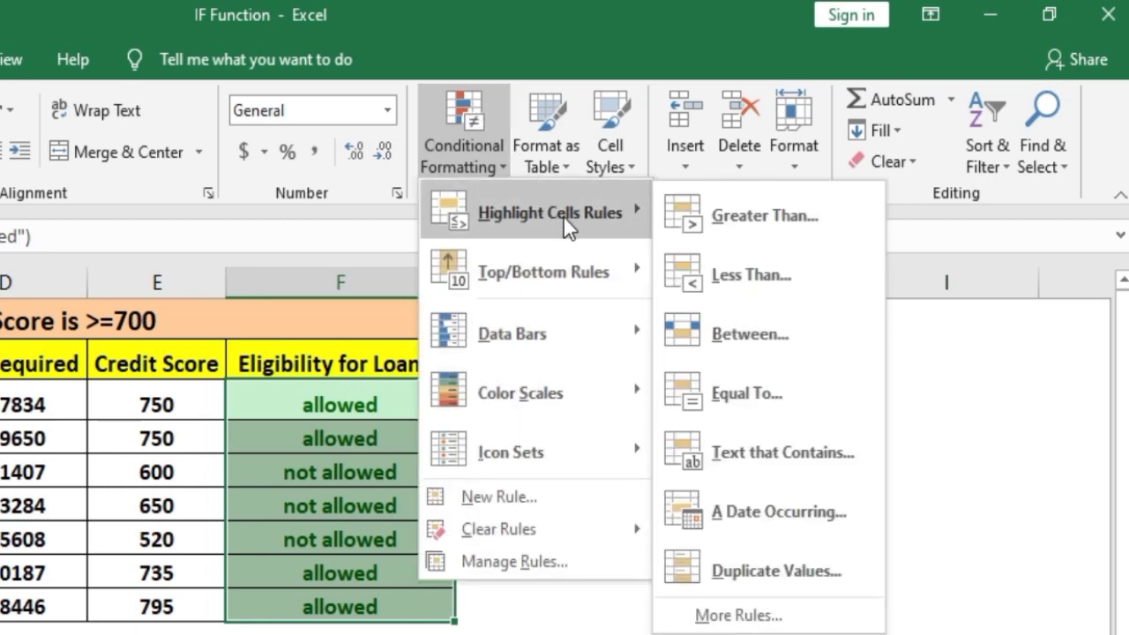
{"action": "left_click", "coordinate": [799, 451]}
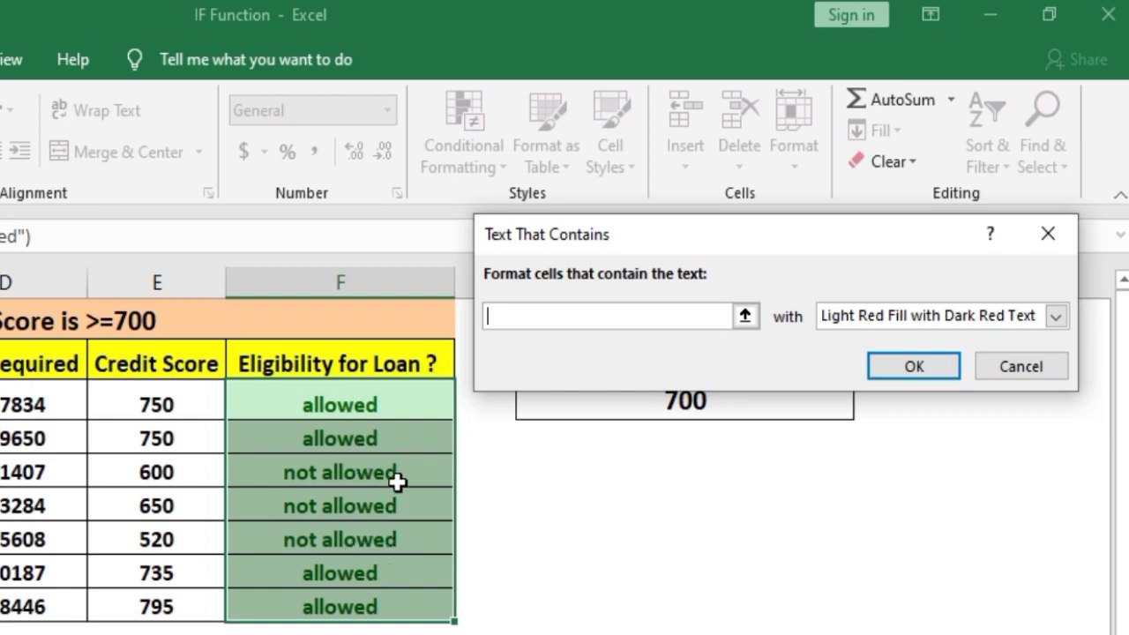
{"action": "type", "text": "not"}
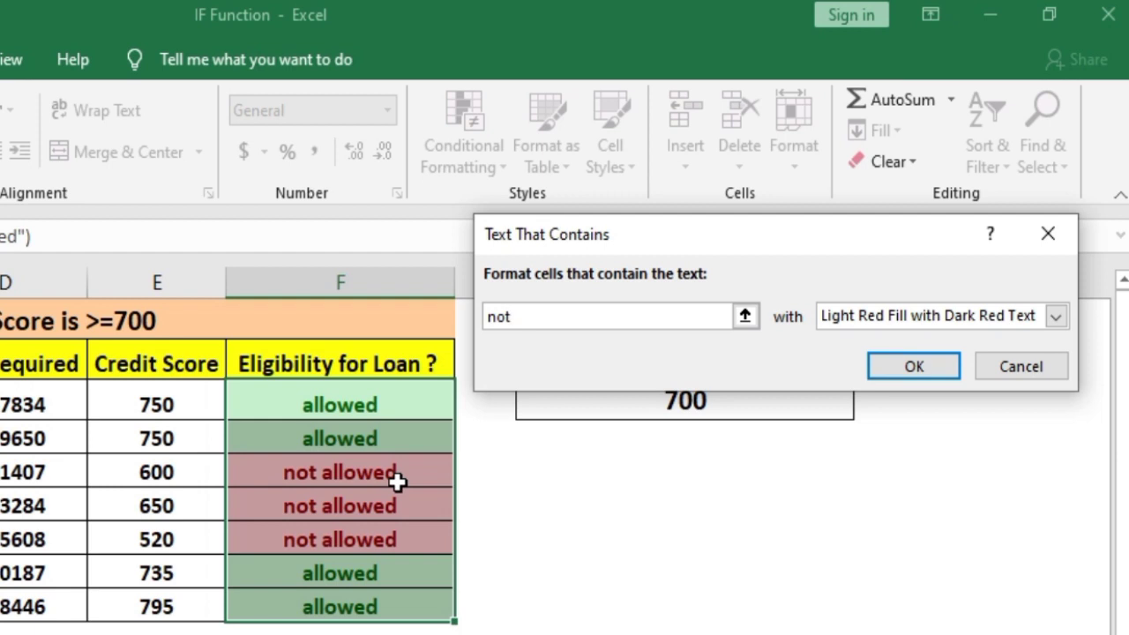
{"action": "type", "text": " allowed"}
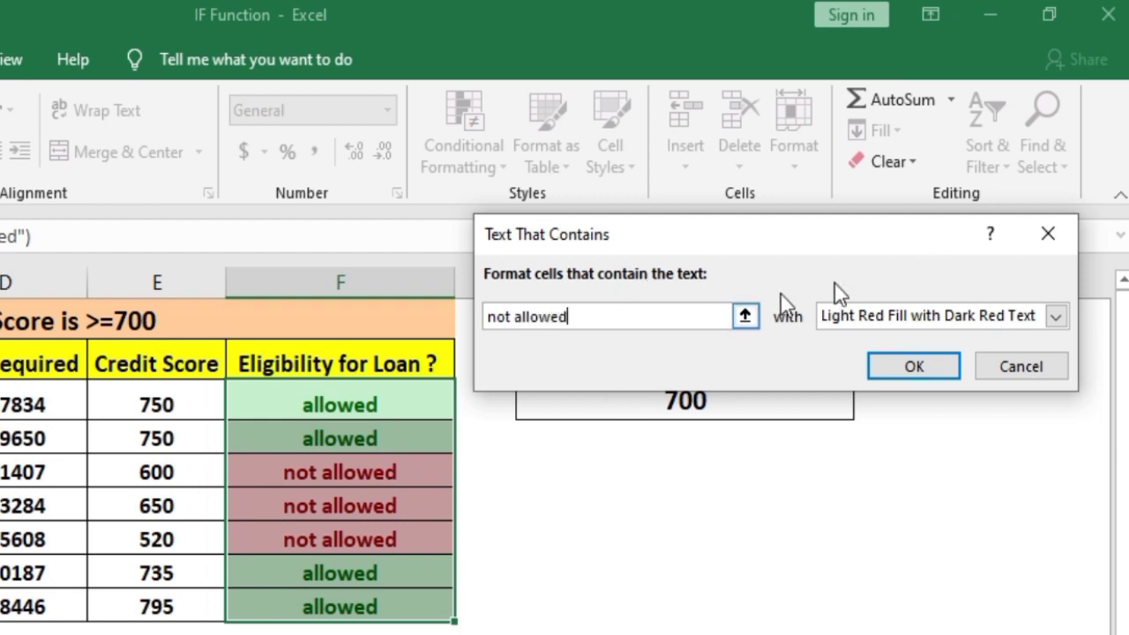
{"action": "left_click", "coordinate": [892, 315]}
{"action": "left_click", "coordinate": [875, 342]}
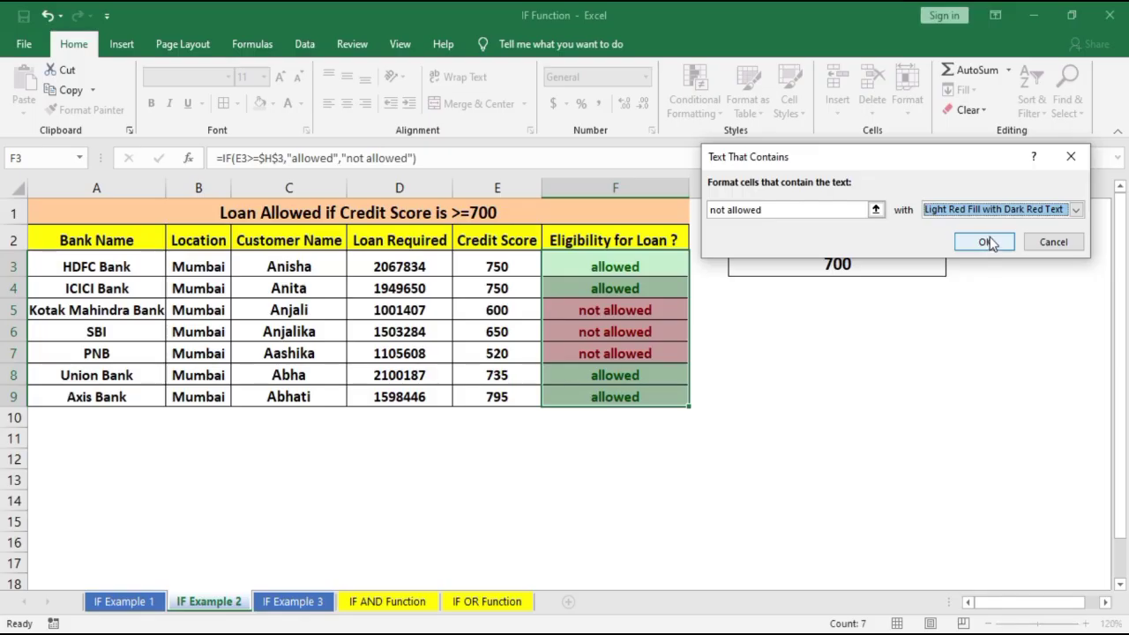
{"action": "left_click", "coordinate": [985, 241]}
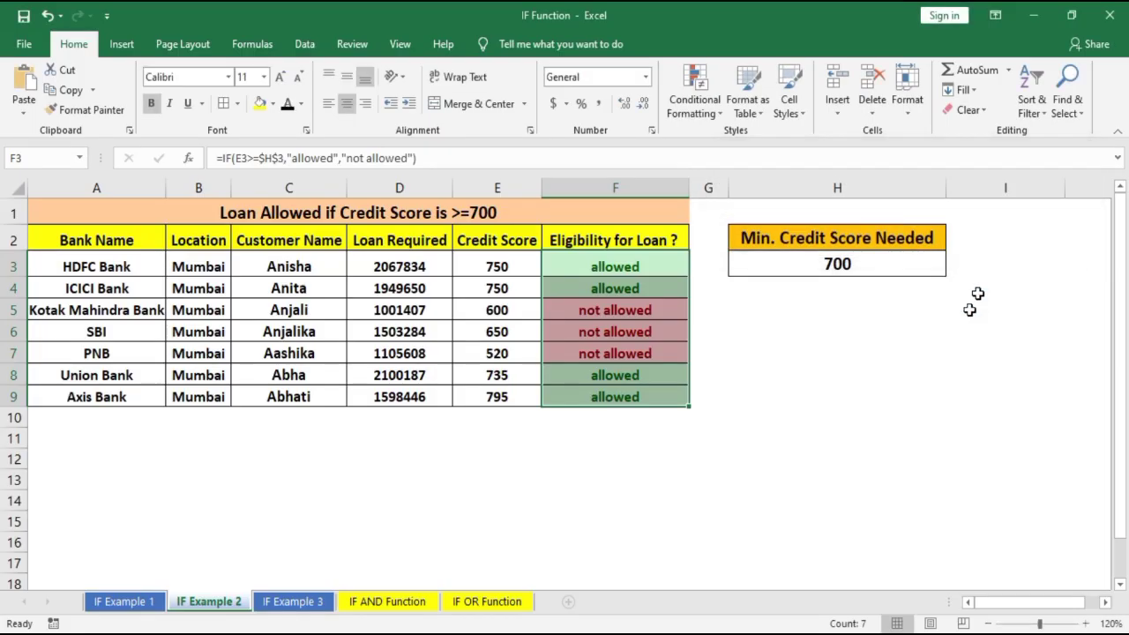
{"action": "left_click", "coordinate": [933, 401]}
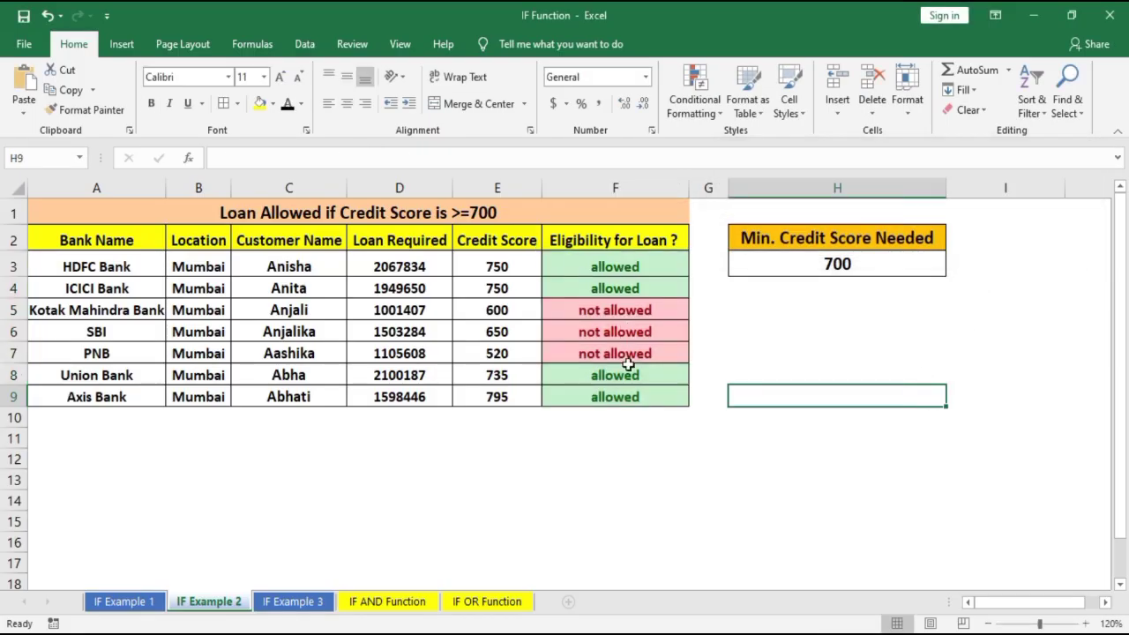
{"action": "left_click_drag", "start_coordinate": [635, 266], "coordinate": [636, 290]}
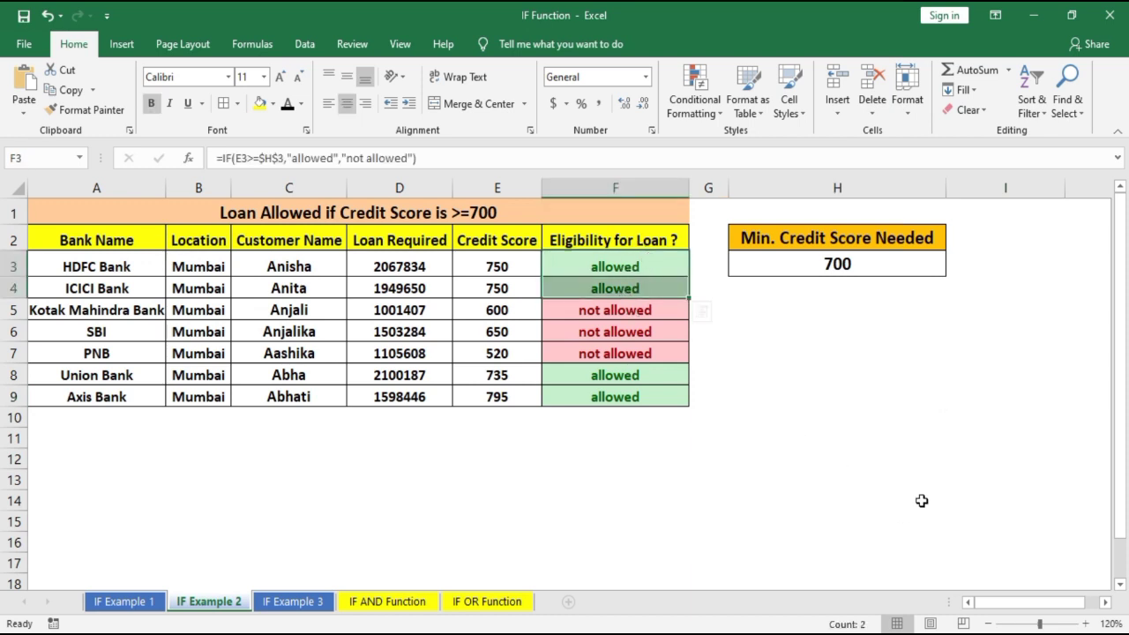
{"action": "left_click_drag", "start_coordinate": [651, 376], "coordinate": [686, 396]}
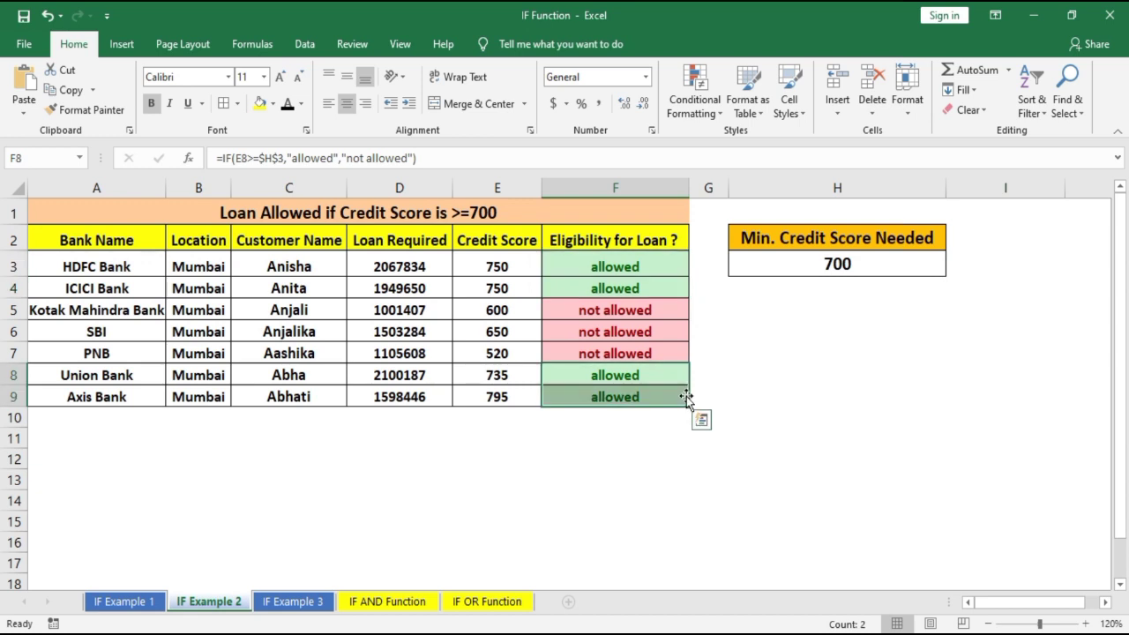
{"action": "left_click", "coordinate": [704, 416]}
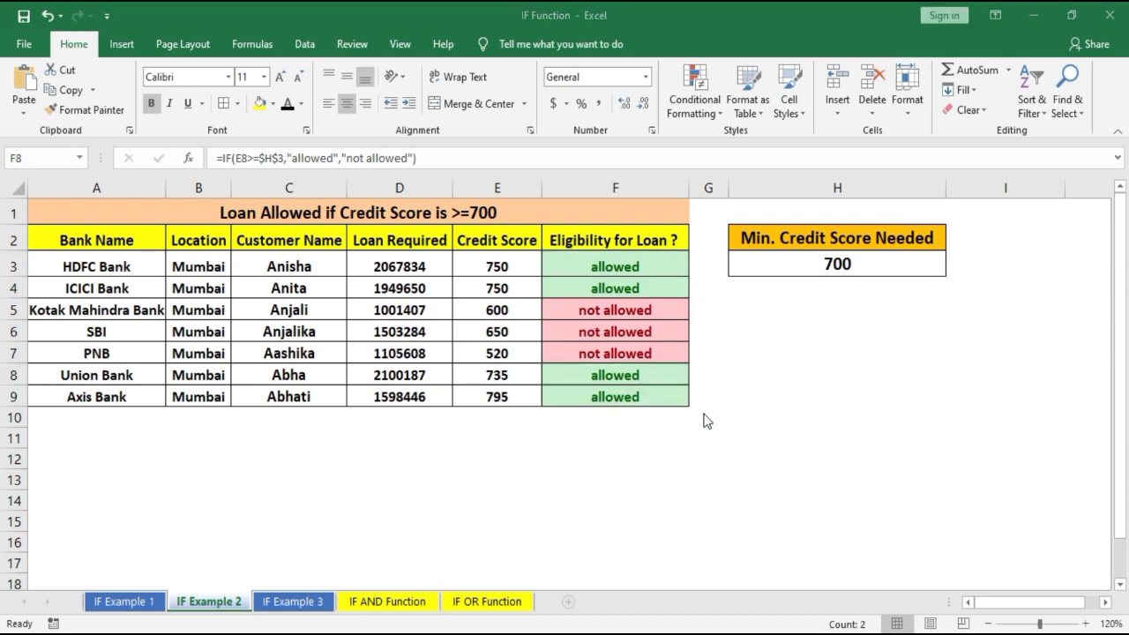
Step: Go to the IF Example 1 sheet and select all Revenue Standard results from G3 down to G105
{"action": "left_click", "coordinate": [124, 603]}
{"action": "left_click", "coordinate": [139, 608]}
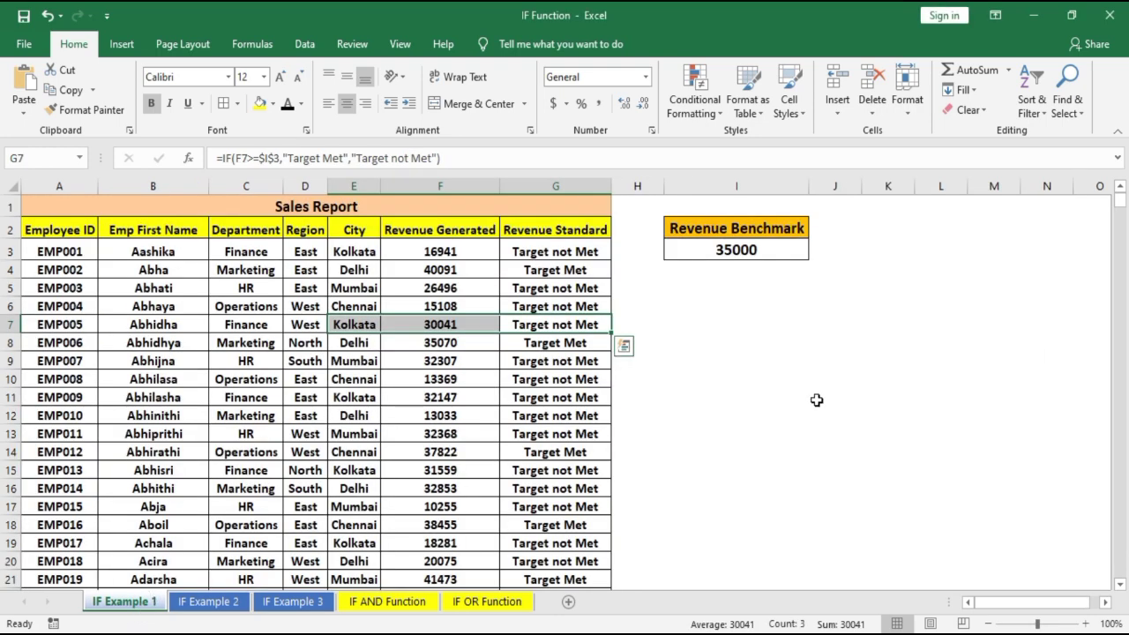
{"action": "left_click", "coordinate": [554, 253]}
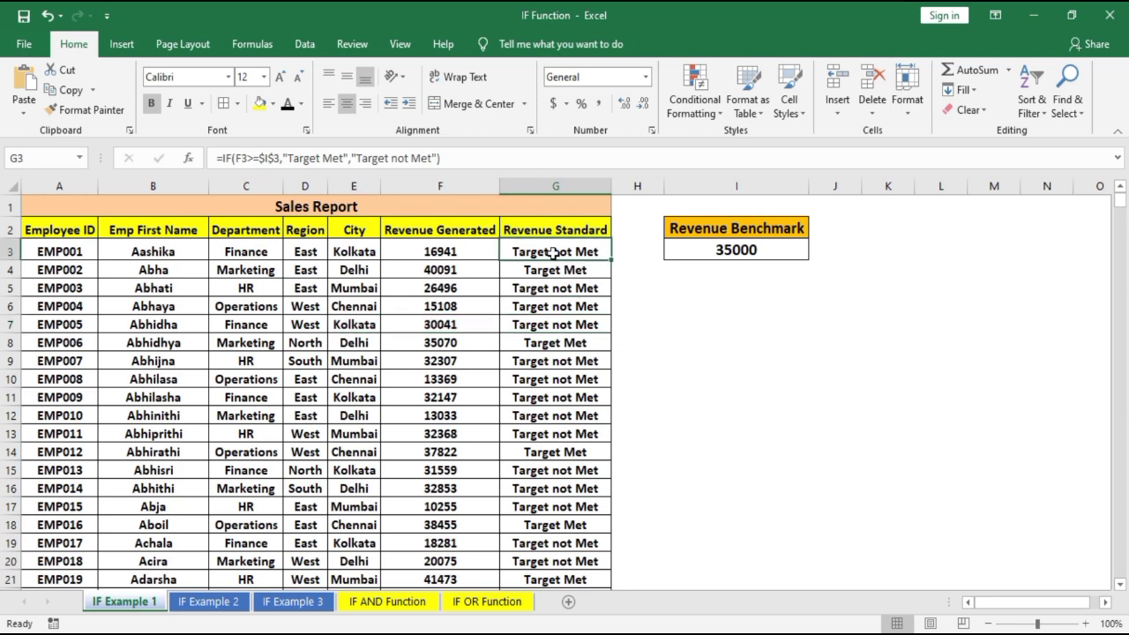
{"action": "key", "text": "Left"}
{"action": "key", "text": "Left"}
{"action": "key", "text": "Left"}
{"action": "key", "text": "Right"}
{"action": "key", "text": "Right"}
{"action": "key", "text": "Right"}
{"action": "key", "text": "Right"}
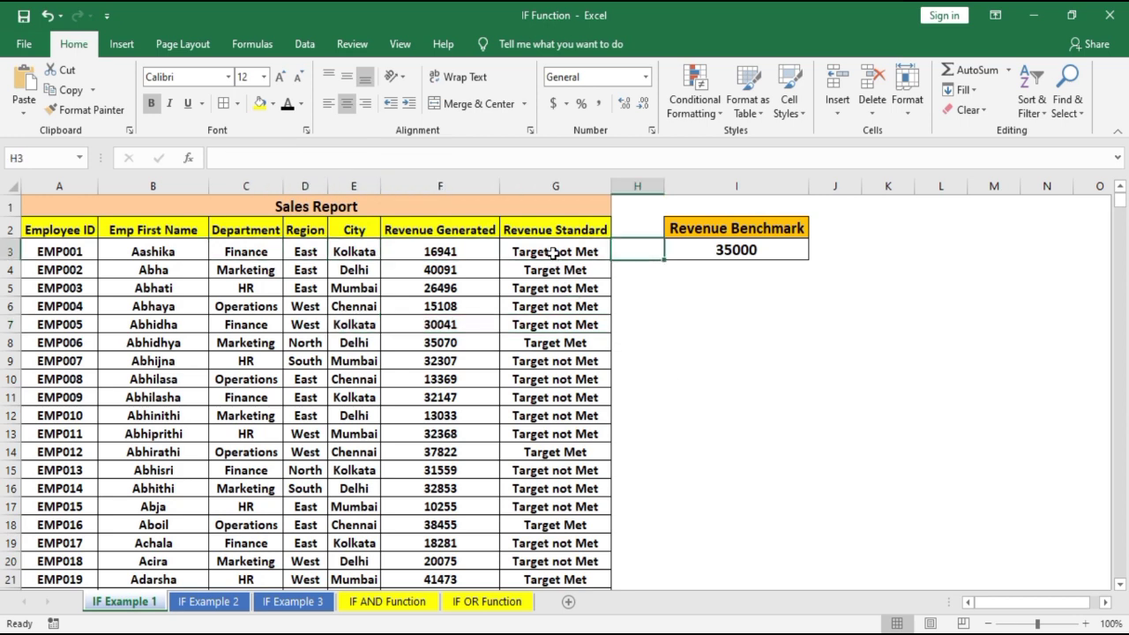
{"action": "key", "text": "Left"}
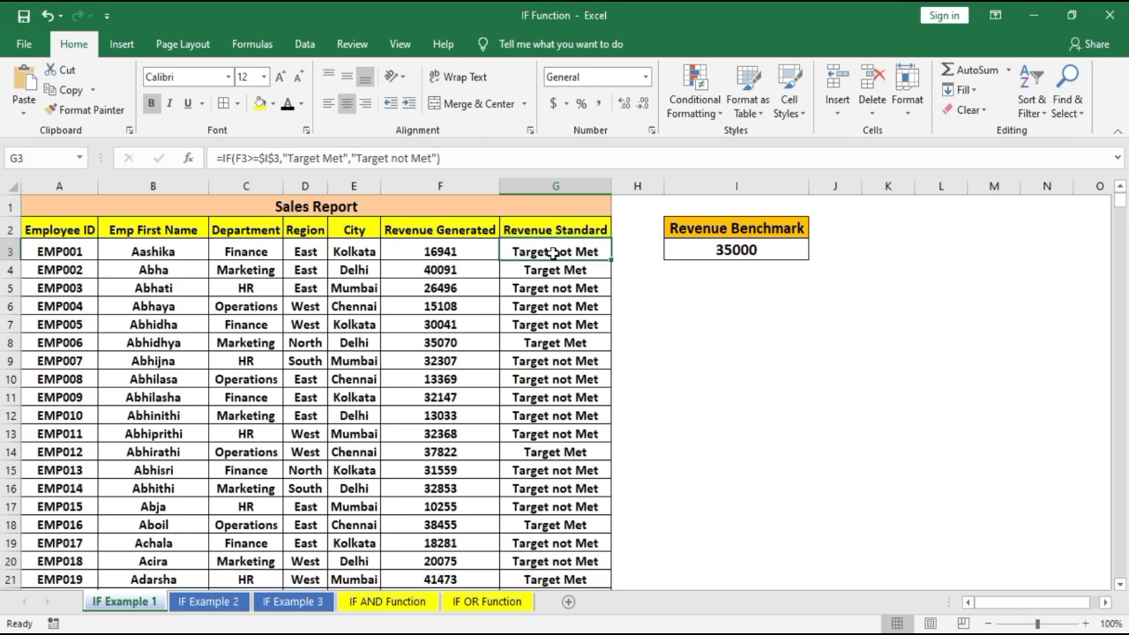
{"action": "key", "text": "ctrl+shift+Down"}
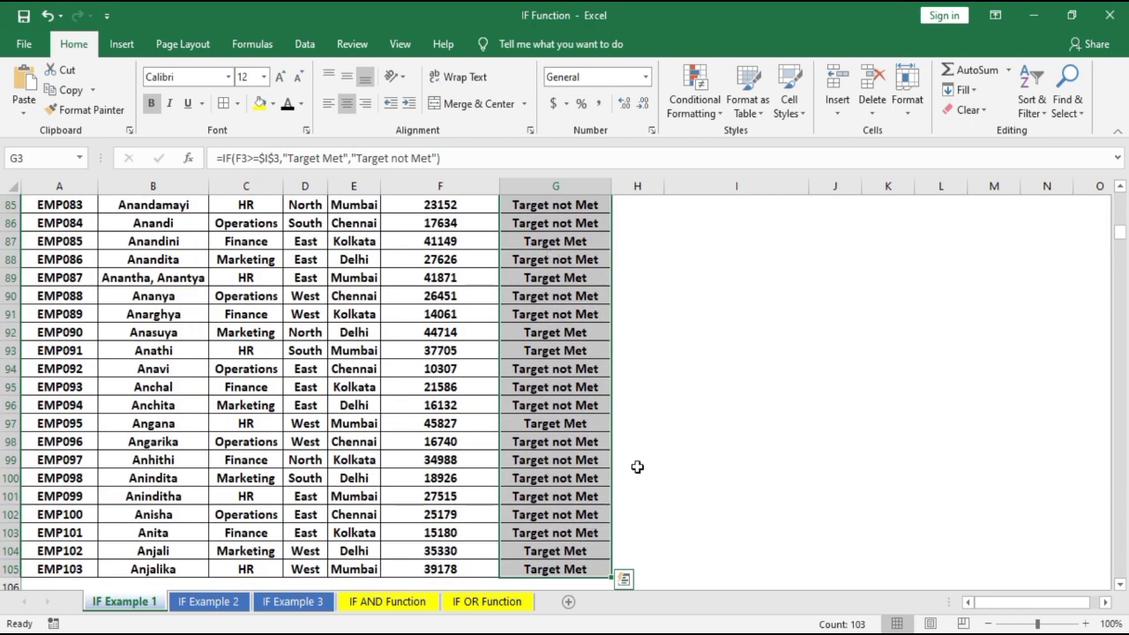
Step: Highlight Revenue Standard cells containing "target met" with Green Fill with Dark Green Text, and review the column up to its first rows
{"action": "left_click", "coordinate": [686, 85]}
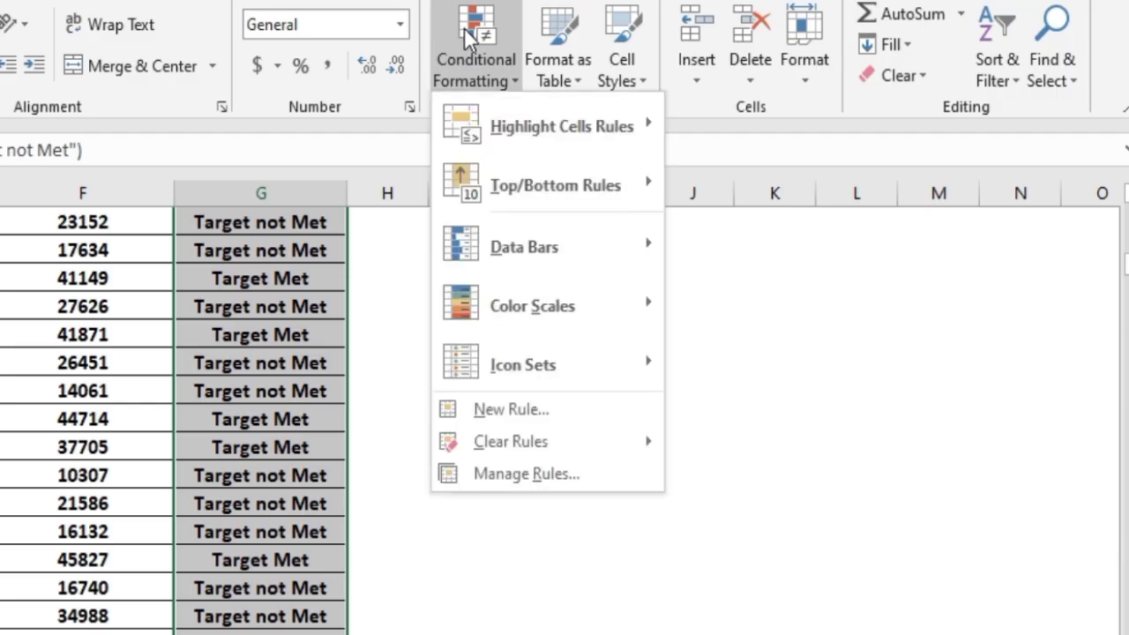
{"action": "mouse_move", "coordinate": [580, 126]}
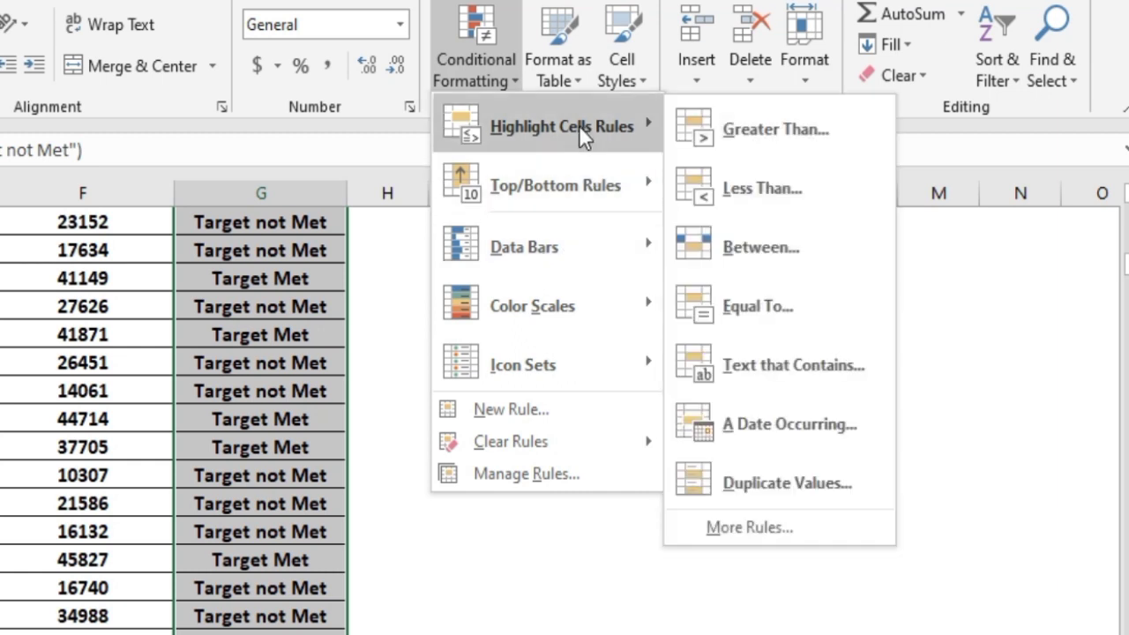
{"action": "left_click", "coordinate": [795, 366]}
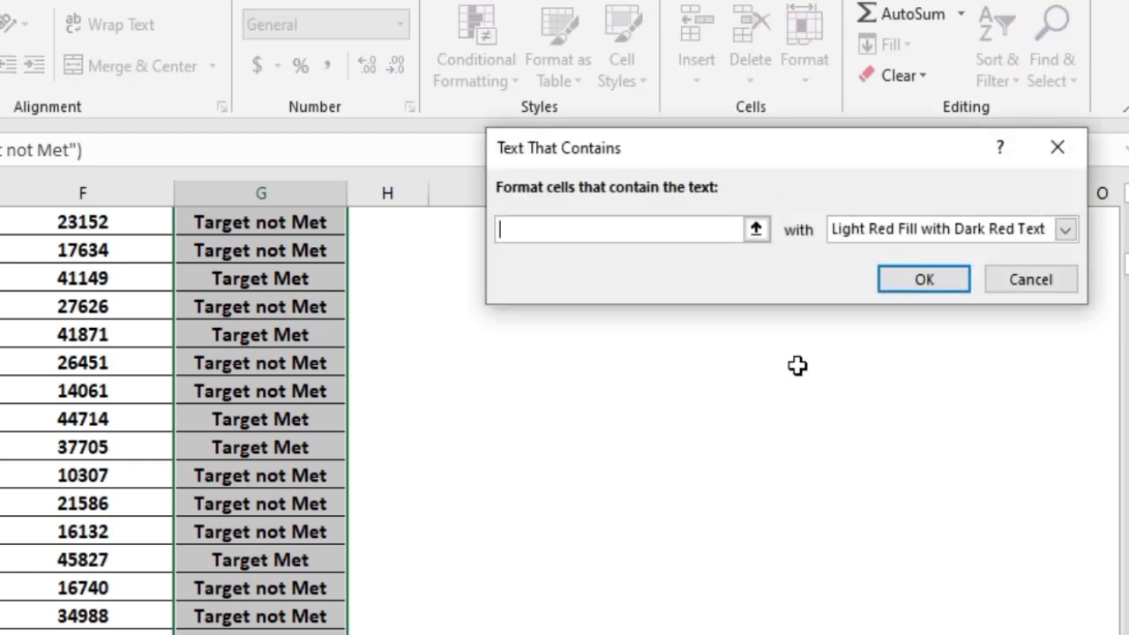
{"action": "type", "text": "t"}
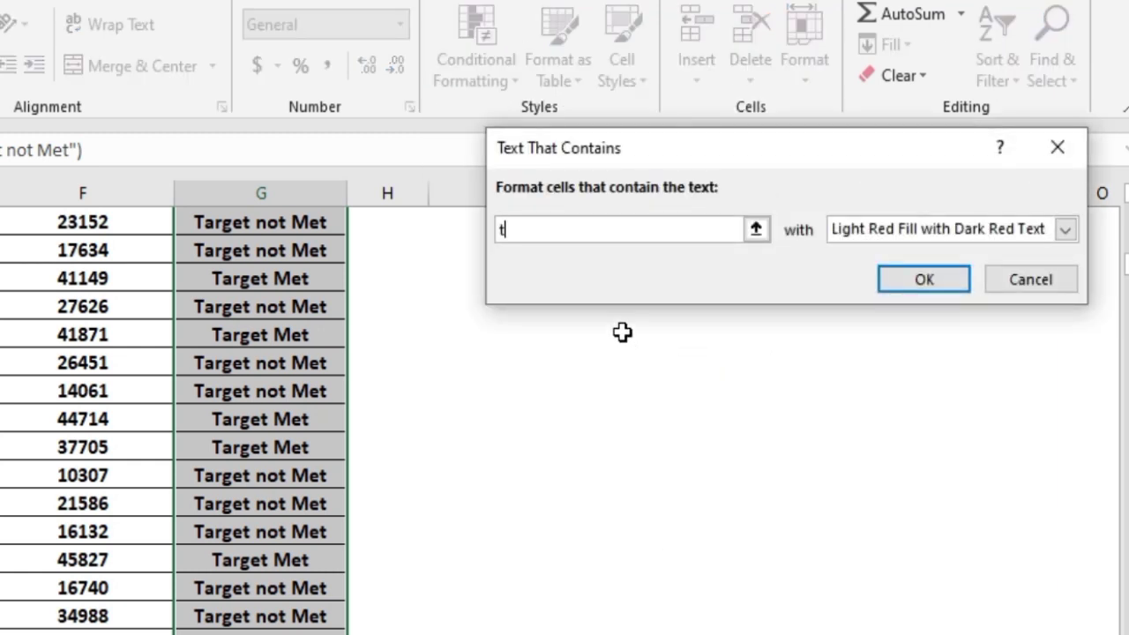
{"action": "type", "text": "ar"}
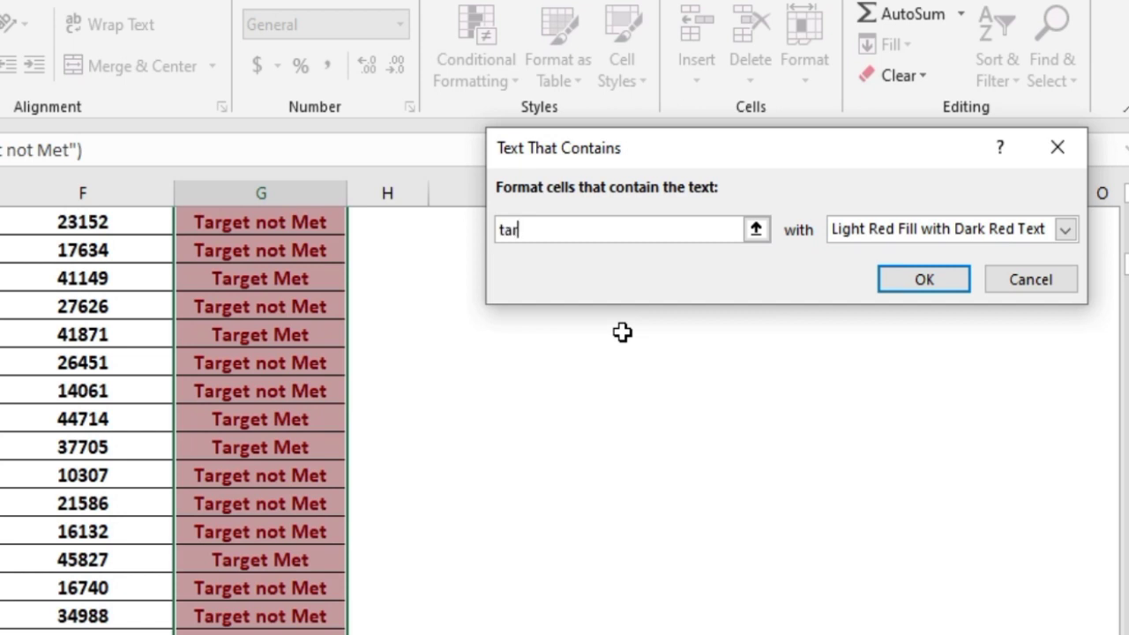
{"action": "type", "text": "get met"}
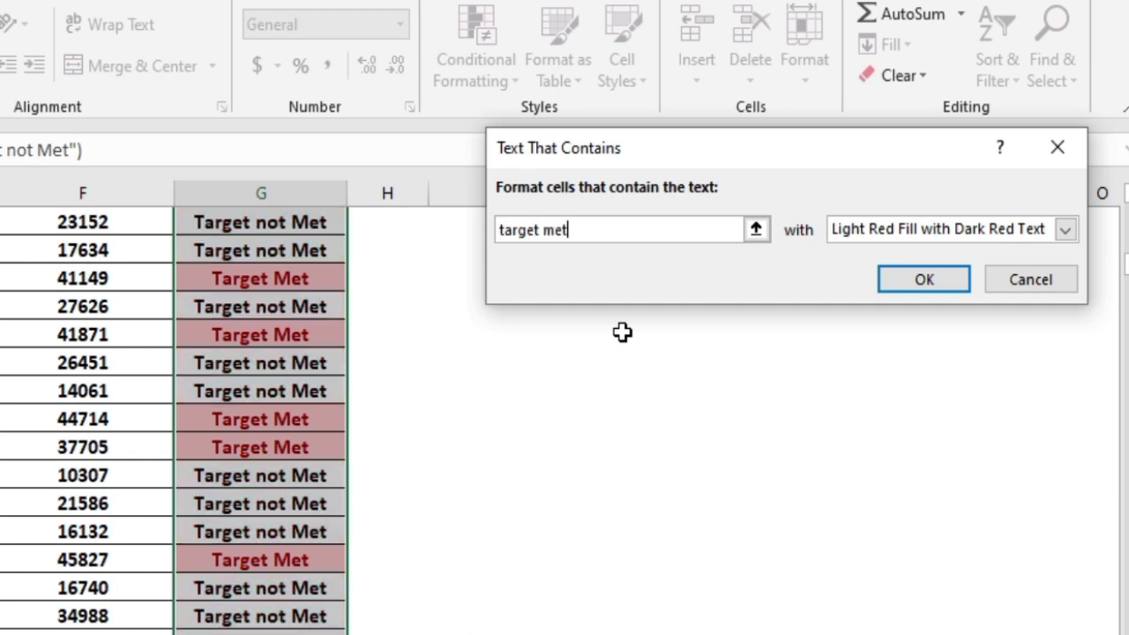
{"action": "left_click", "coordinate": [917, 232]}
{"action": "left_click", "coordinate": [898, 291]}
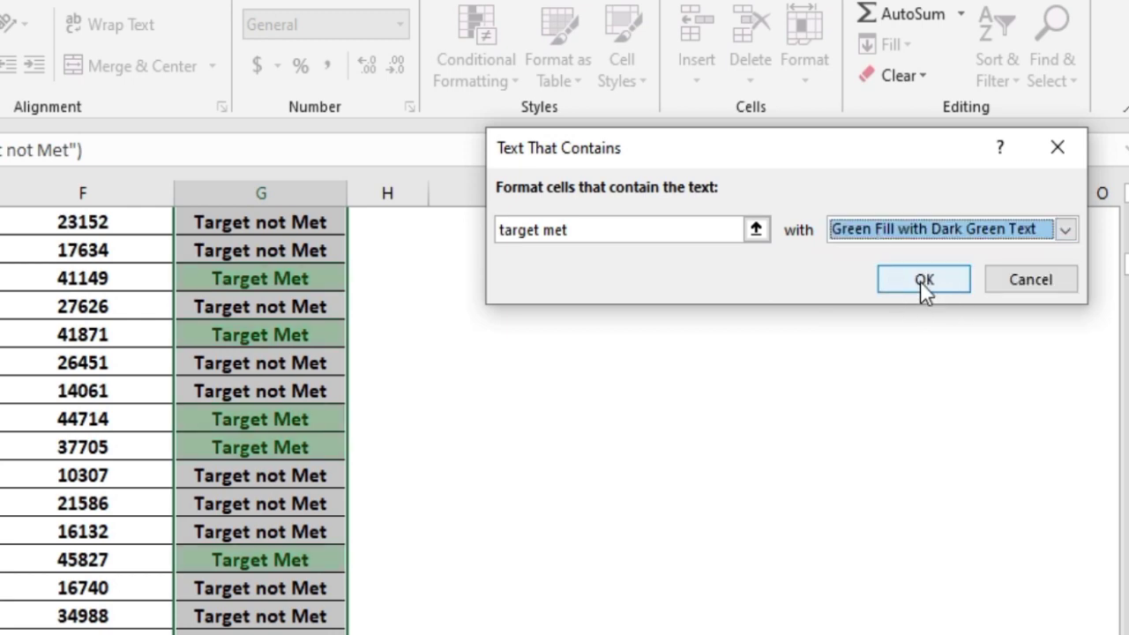
{"action": "left_click", "coordinate": [924, 280]}
{"action": "key", "text": "F9"}
{"action": "key", "text": "F9"}
{"action": "key", "text": "F9"}
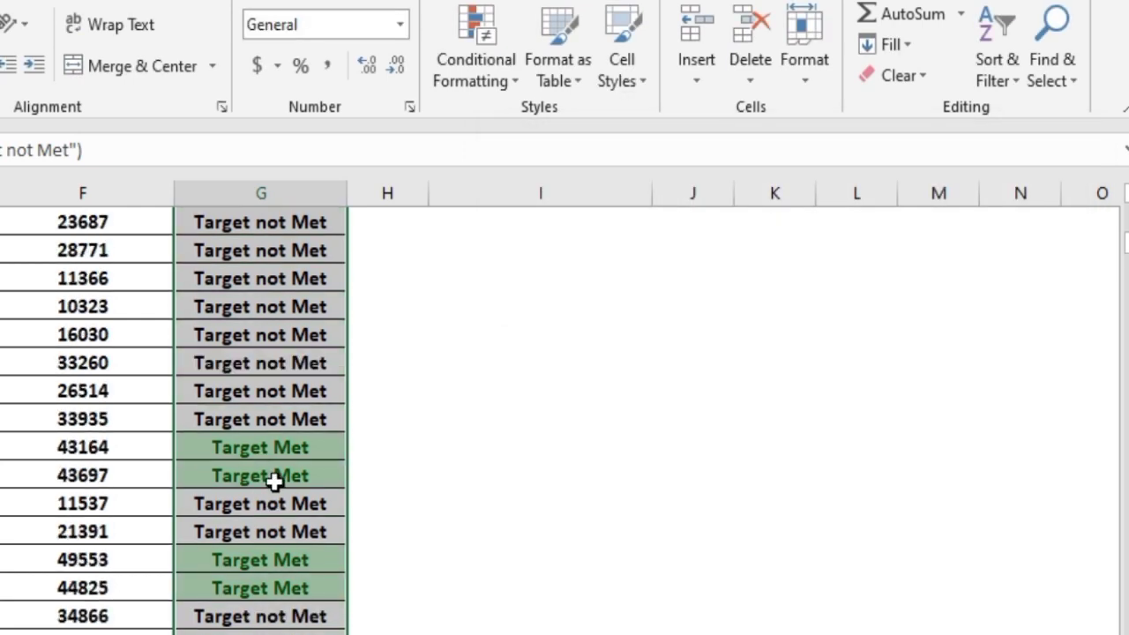
{"action": "scroll", "coordinate": [275, 481], "scroll_direction": "up", "scroll_amount": 2}
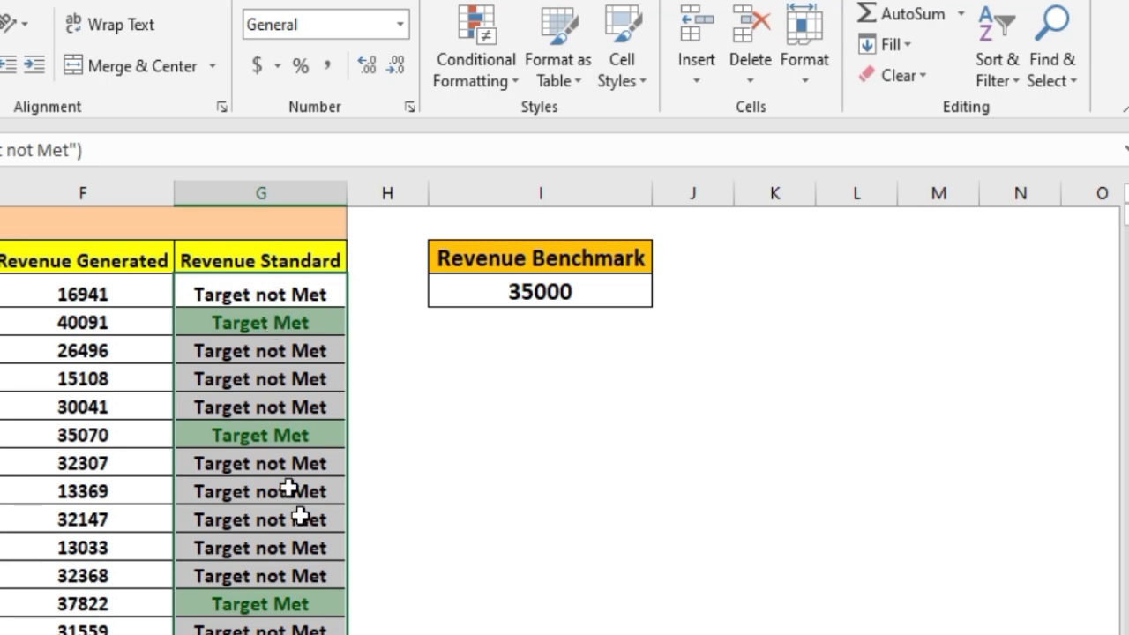
Step: Highlight Revenue Standard cells containing "target not met" with Light Red Fill with Dark Red Text using conditional formatting
{"action": "left_click", "coordinate": [476, 50]}
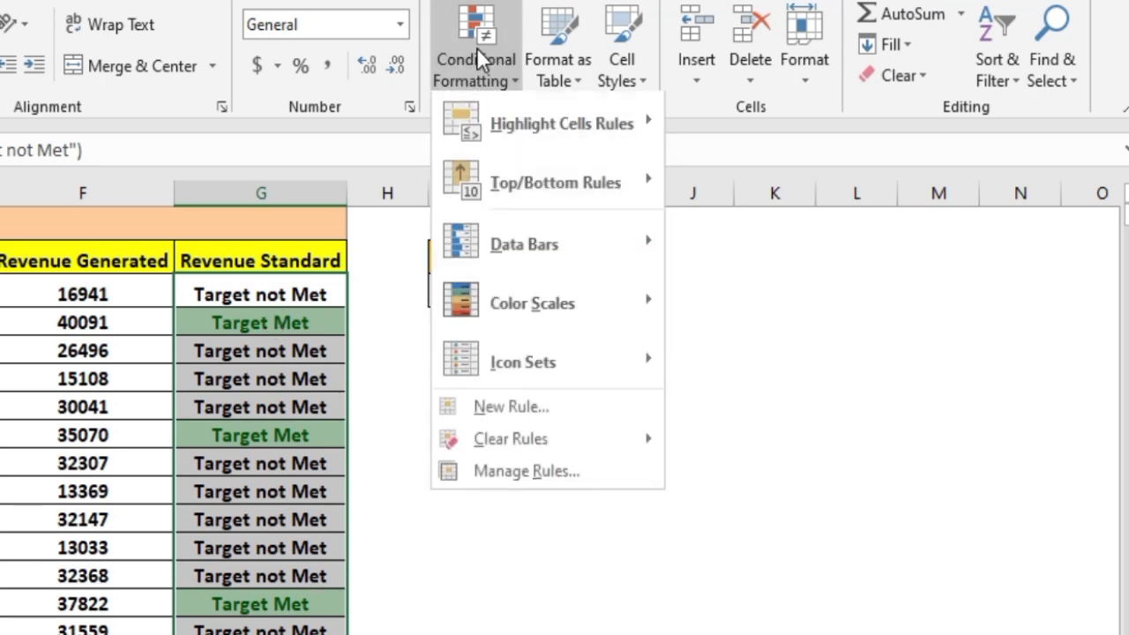
{"action": "mouse_move", "coordinate": [575, 120]}
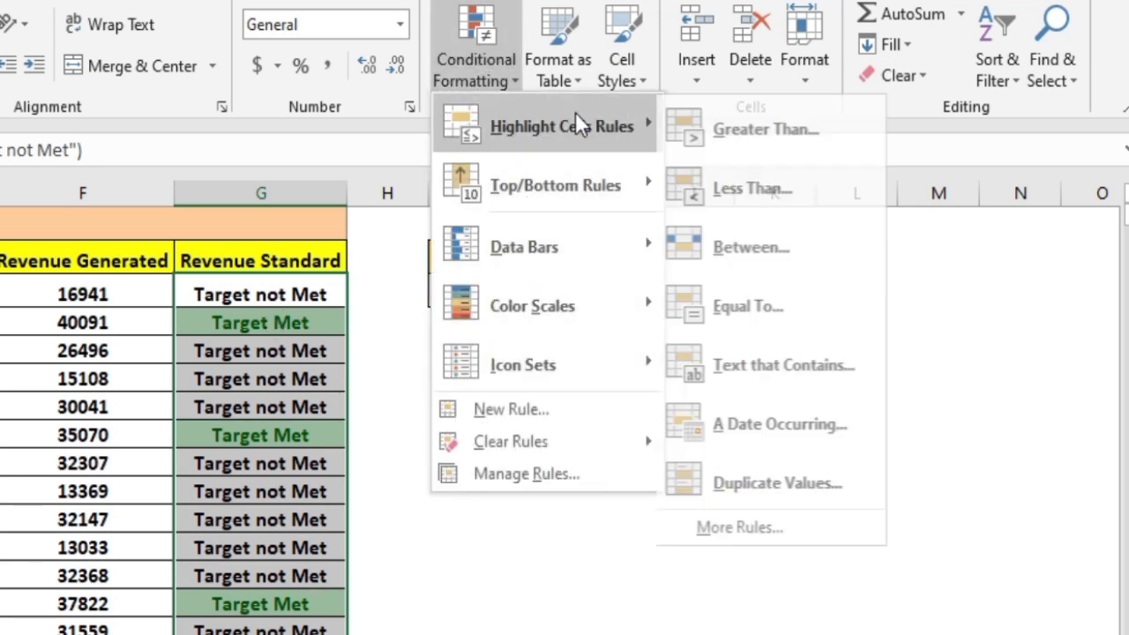
{"action": "left_click", "coordinate": [793, 358]}
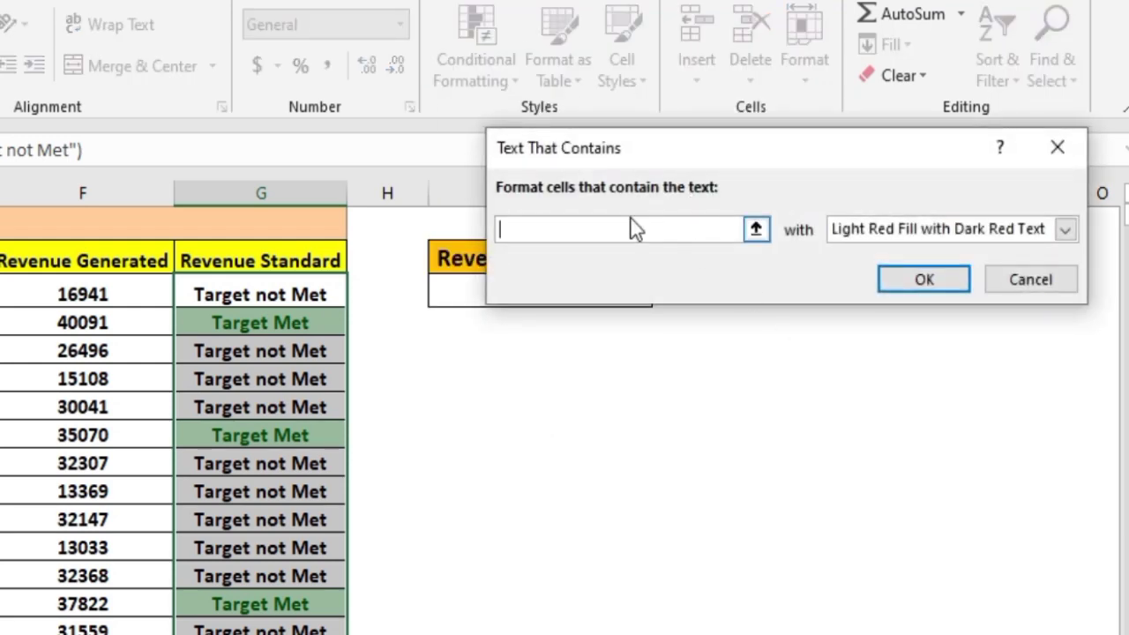
{"action": "type", "text": "tar"}
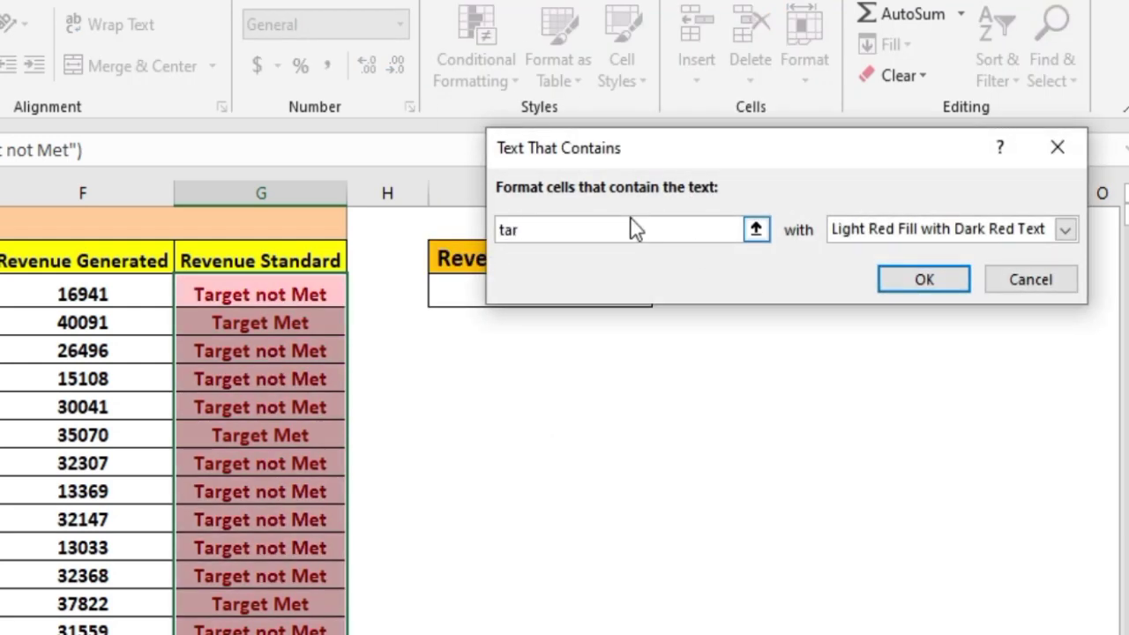
{"action": "type", "text": "get not met"}
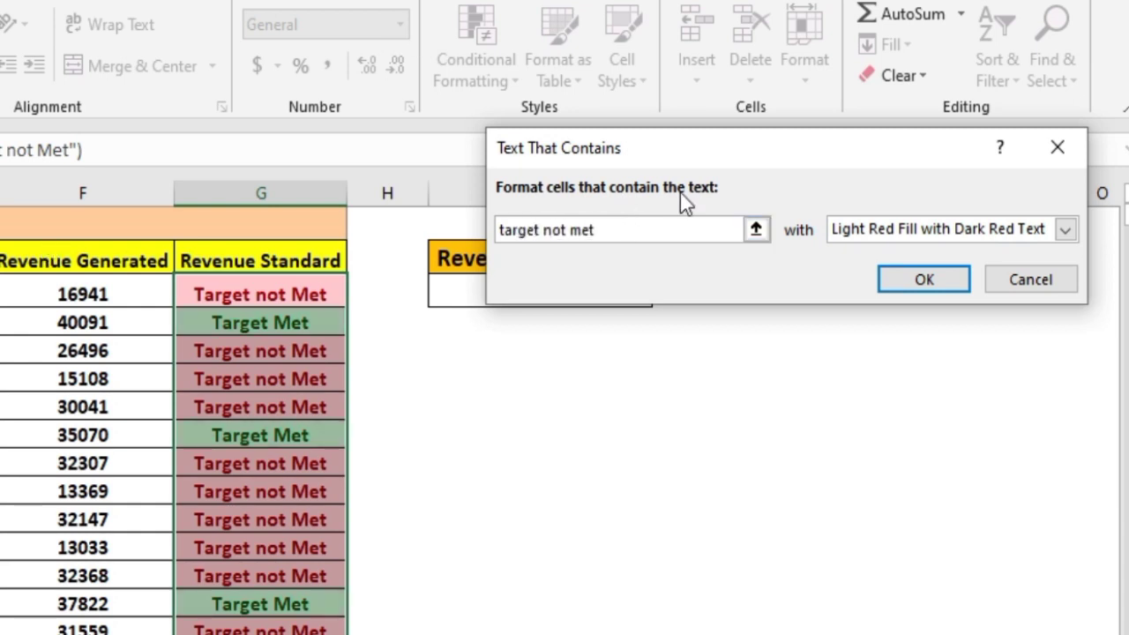
{"action": "left_click", "coordinate": [904, 231]}
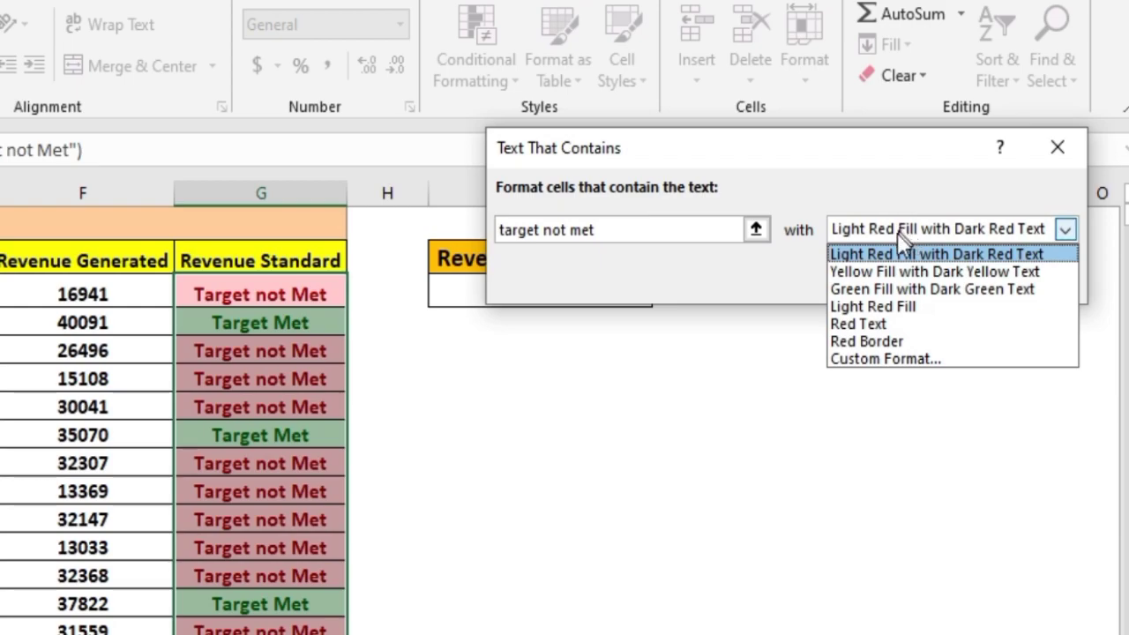
{"action": "left_click", "coordinate": [891, 233]}
{"action": "left_click", "coordinate": [923, 279]}
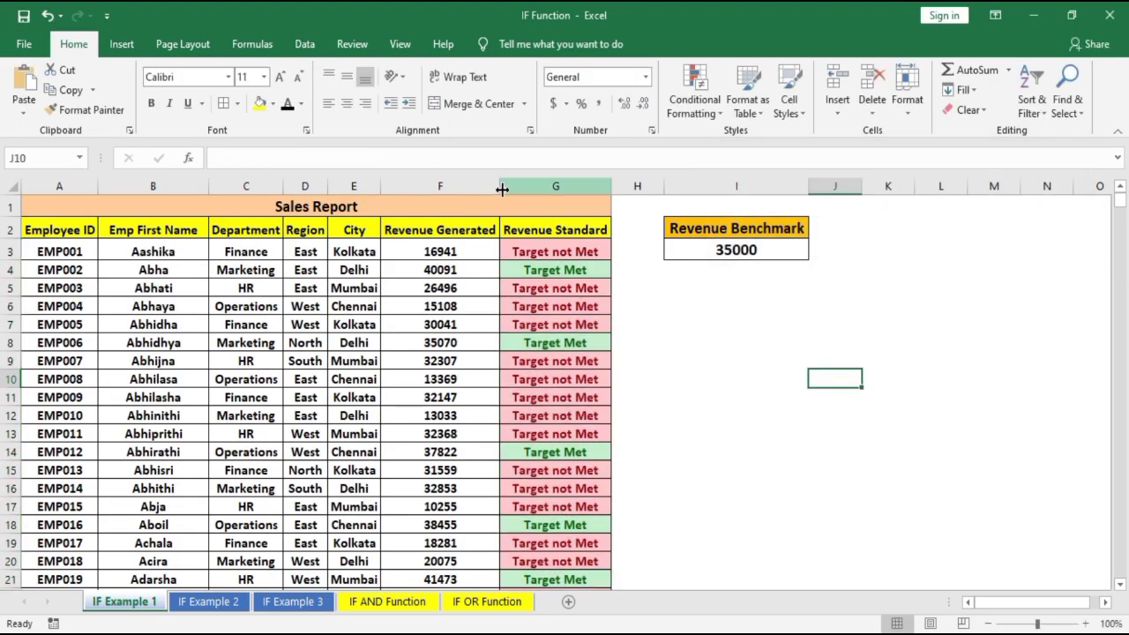
Step: Review the coloured Revenue Standard results, and set the Revenue Benchmark in I3 to 30000
{"action": "scroll", "coordinate": [224, 549], "scroll_direction": "down", "scroll_amount": 1}
{"action": "scroll", "coordinate": [532, 415], "scroll_direction": "down", "scroll_amount": 14}
{"action": "scroll", "coordinate": [536, 397], "scroll_direction": "up", "scroll_amount": 14}
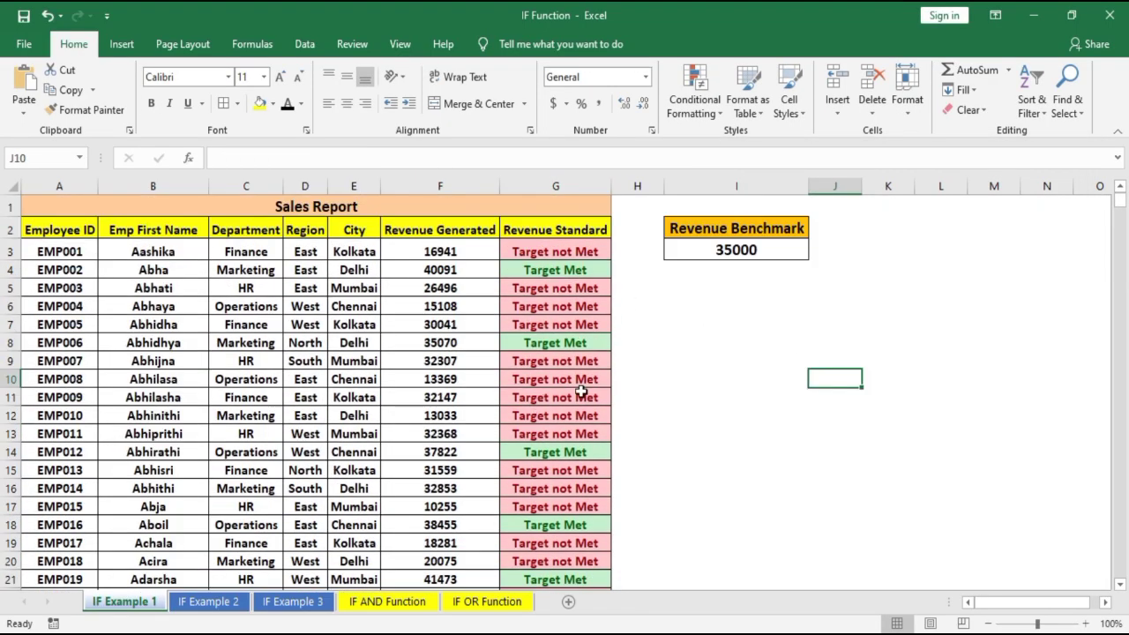
{"action": "left_click", "coordinate": [719, 249]}
{"action": "type", "text": "30000"}
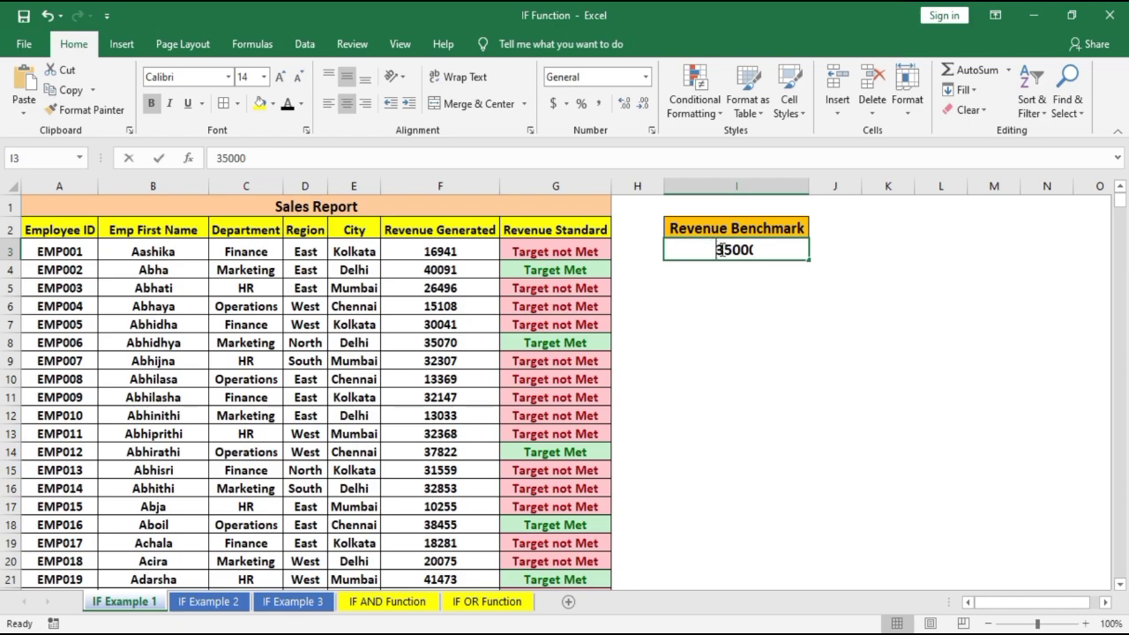
{"action": "key", "text": "Return"}
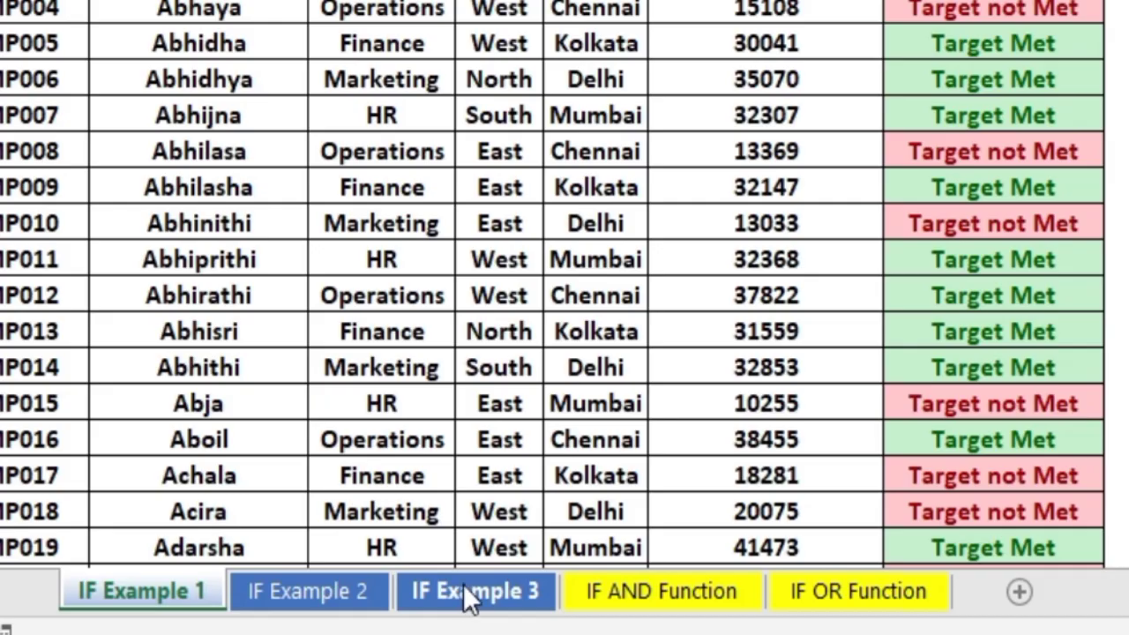
Step: Go to the IF Example 3 sheet and look over the salesman, department, region and Sales Contribution columns
{"action": "left_click", "coordinate": [466, 589]}
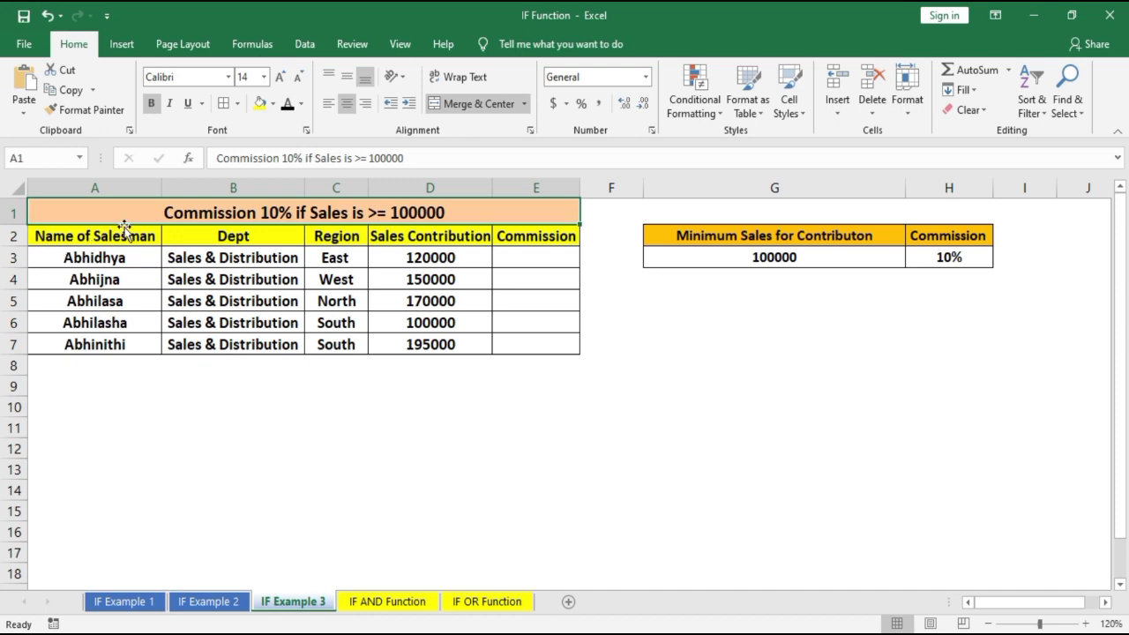
{"action": "left_click", "coordinate": [117, 182]}
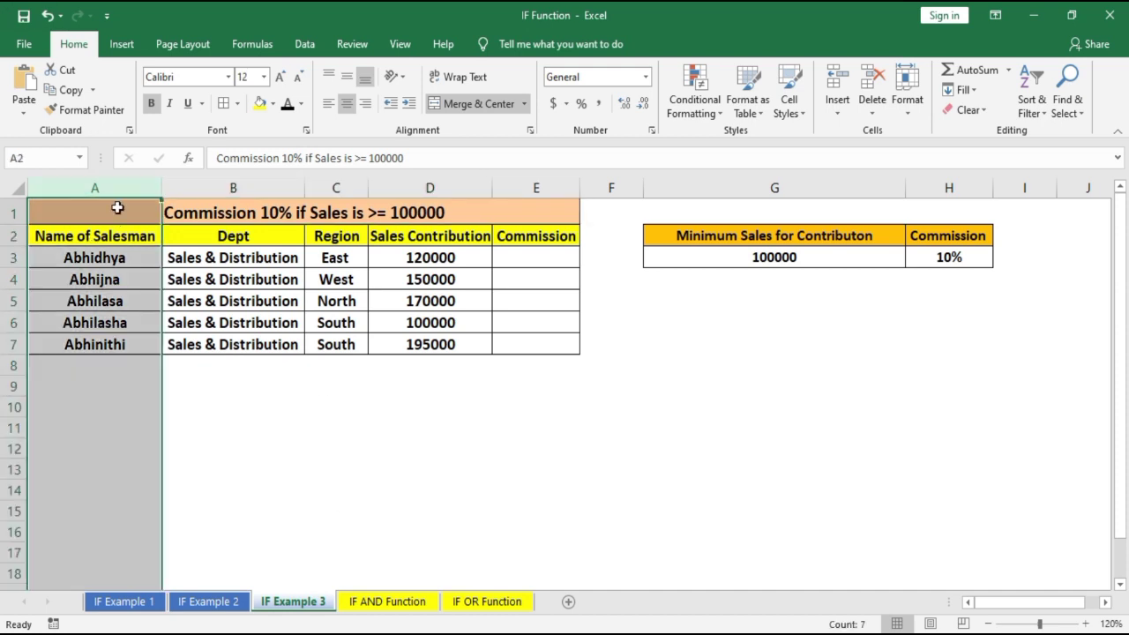
{"action": "left_click", "coordinate": [250, 187]}
{"action": "left_click", "coordinate": [336, 185]}
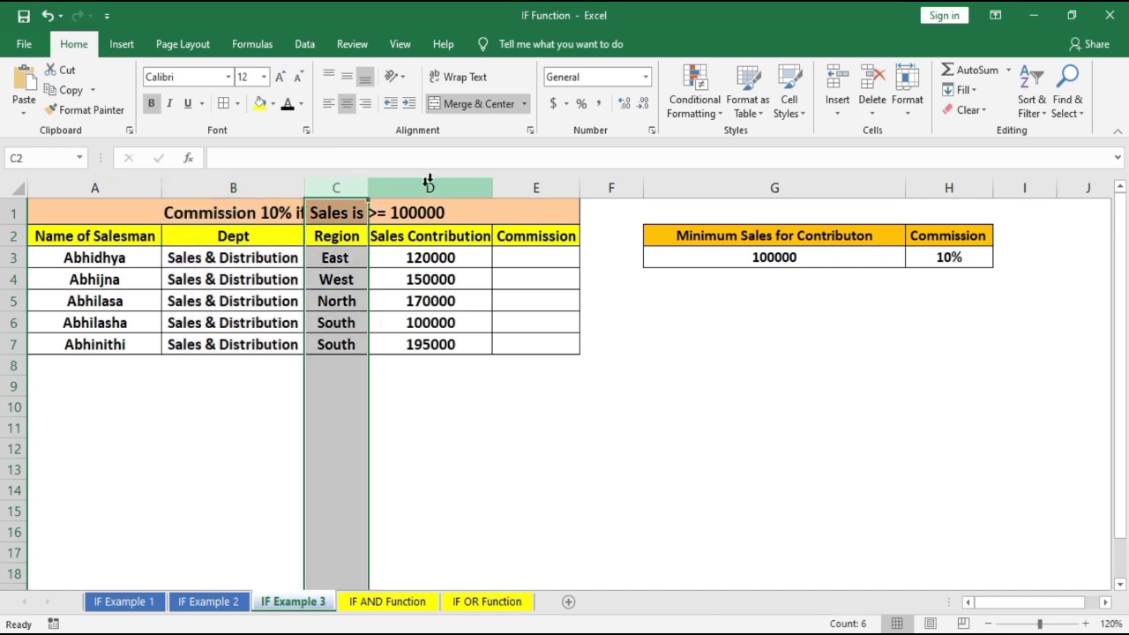
{"action": "left_click_drag", "start_coordinate": [430, 238], "coordinate": [443, 344]}
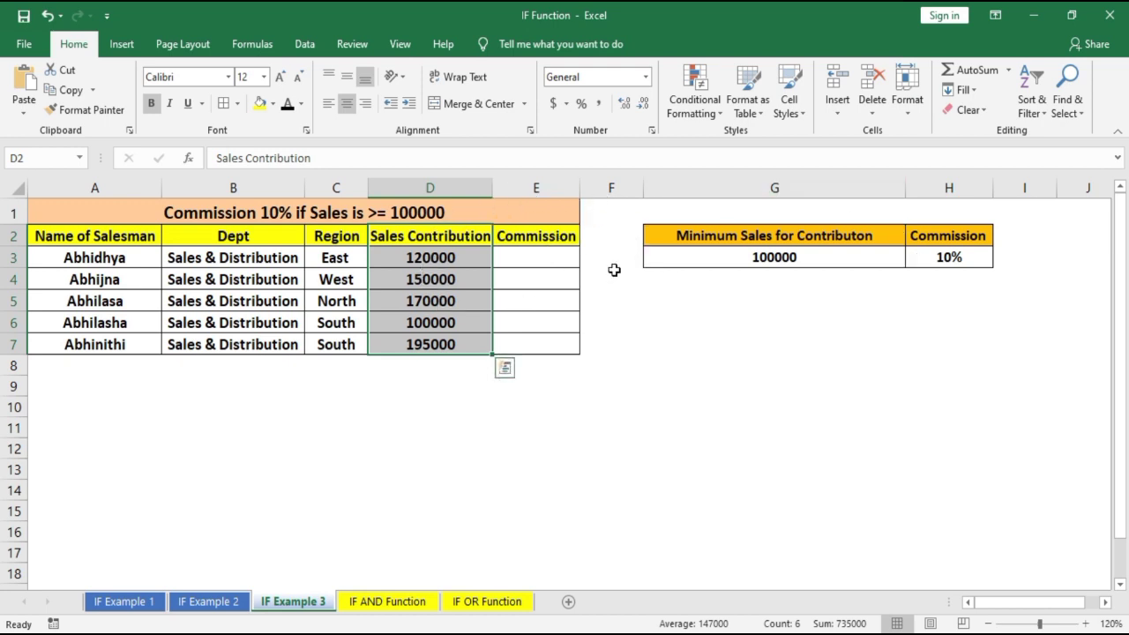
Step: Start an IF formula in Commission cell E3 with the logical test D3>=$G$3, using an absolute reference to the minimum sales
{"action": "left_click", "coordinate": [561, 256]}
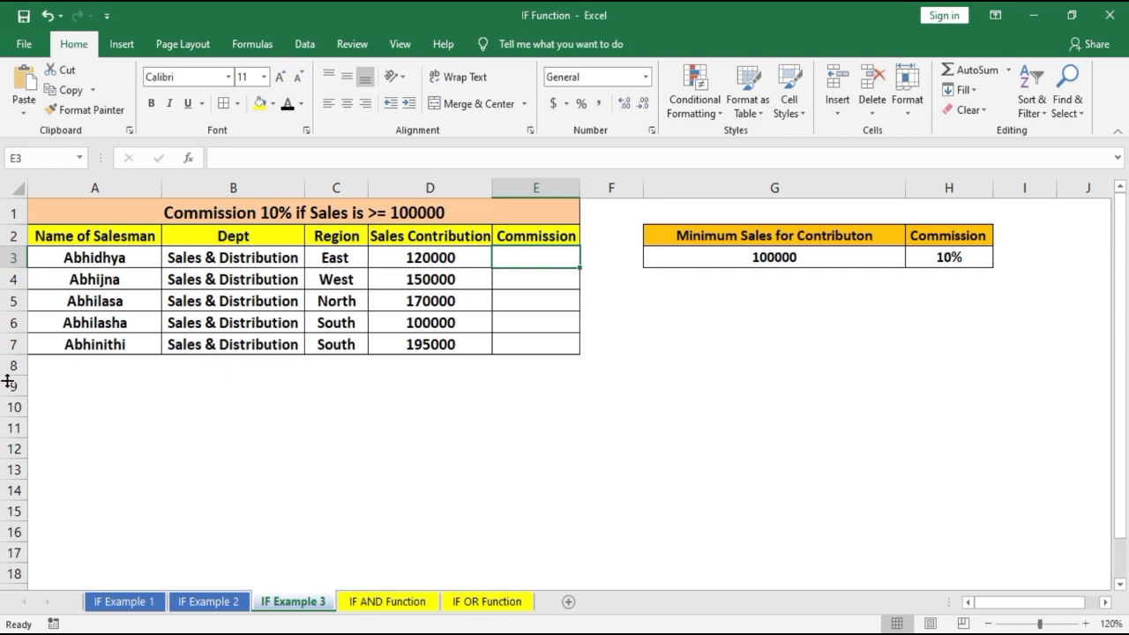
{"action": "type", "text": "="}
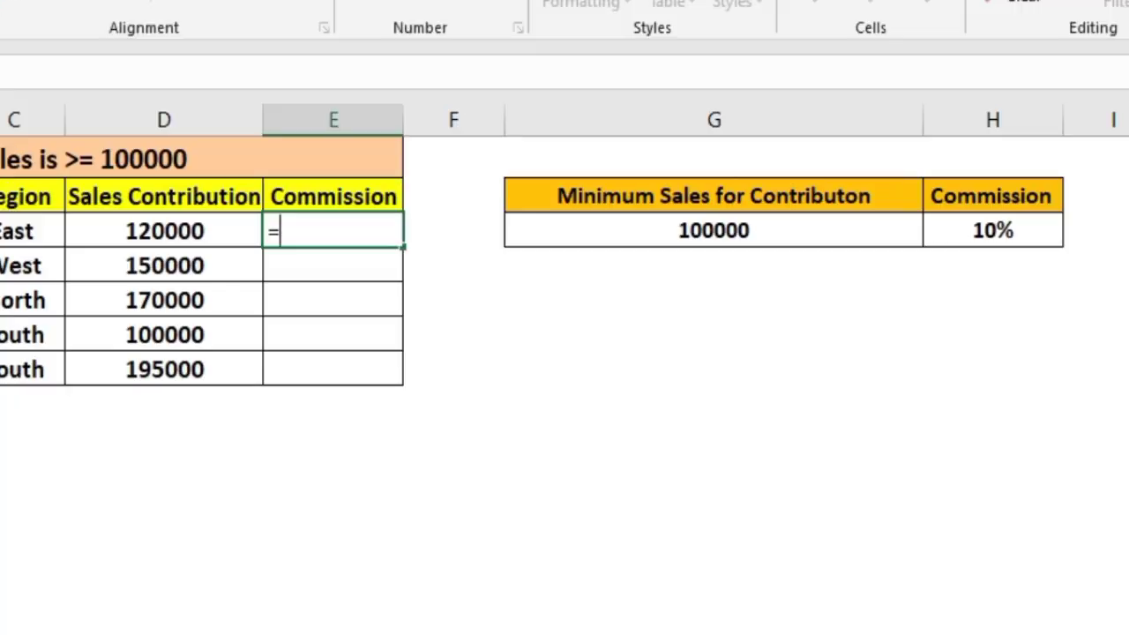
{"action": "type", "text": "i"}
{"action": "key", "text": "Tab"}
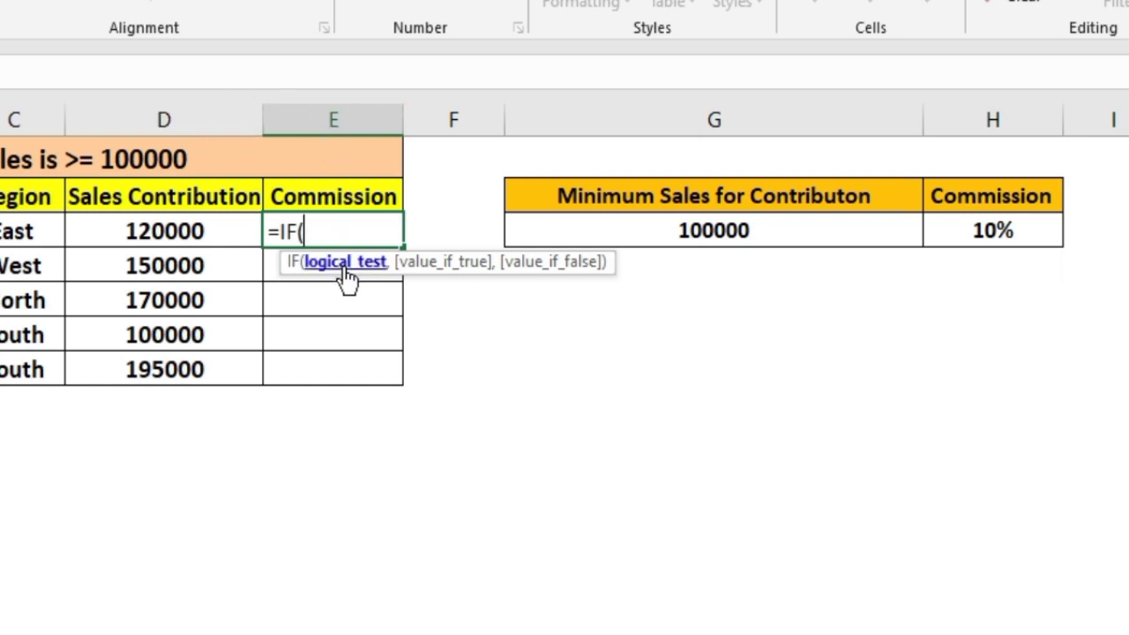
{"action": "left_click", "coordinate": [169, 224]}
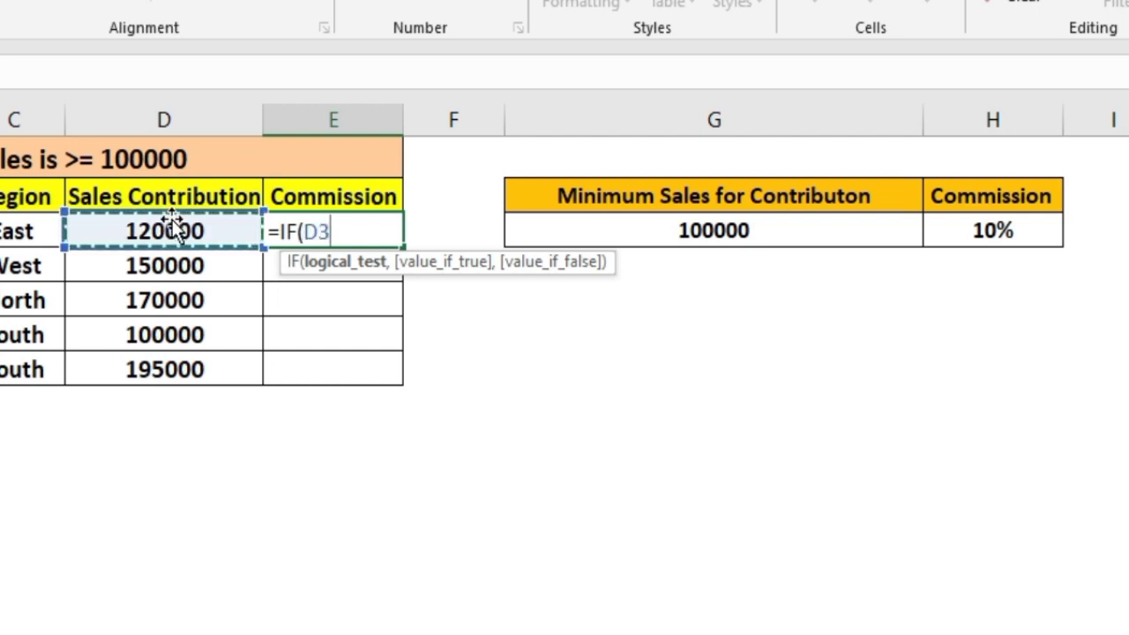
{"action": "type", "text": ">"}
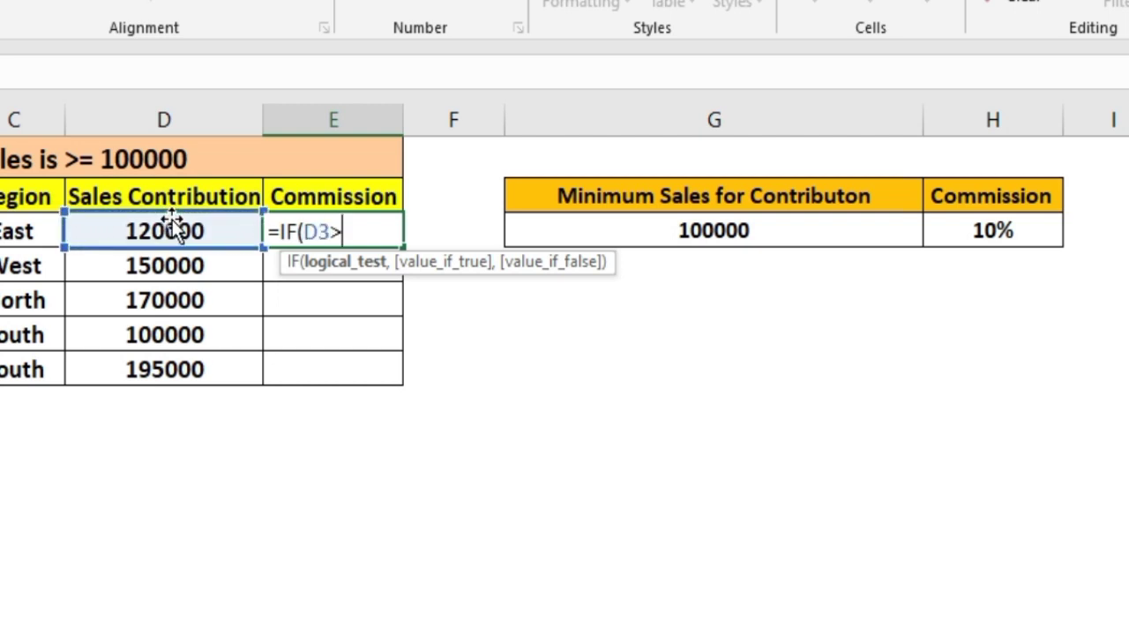
{"action": "type", "text": "="}
{"action": "left_click", "coordinate": [725, 230]}
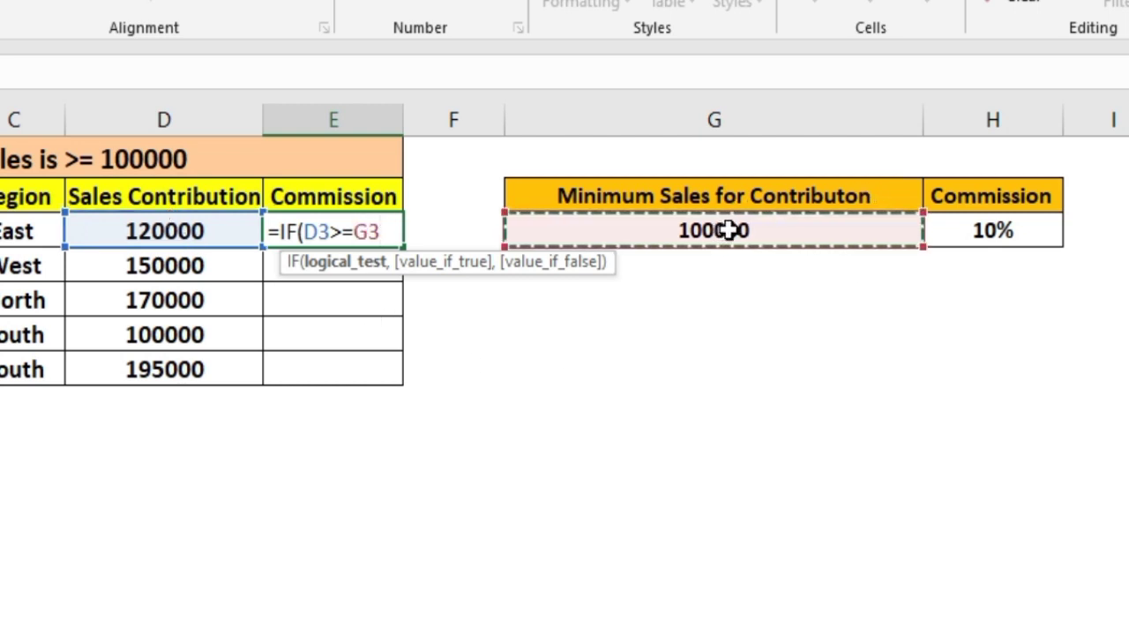
{"action": "key", "text": "F4"}
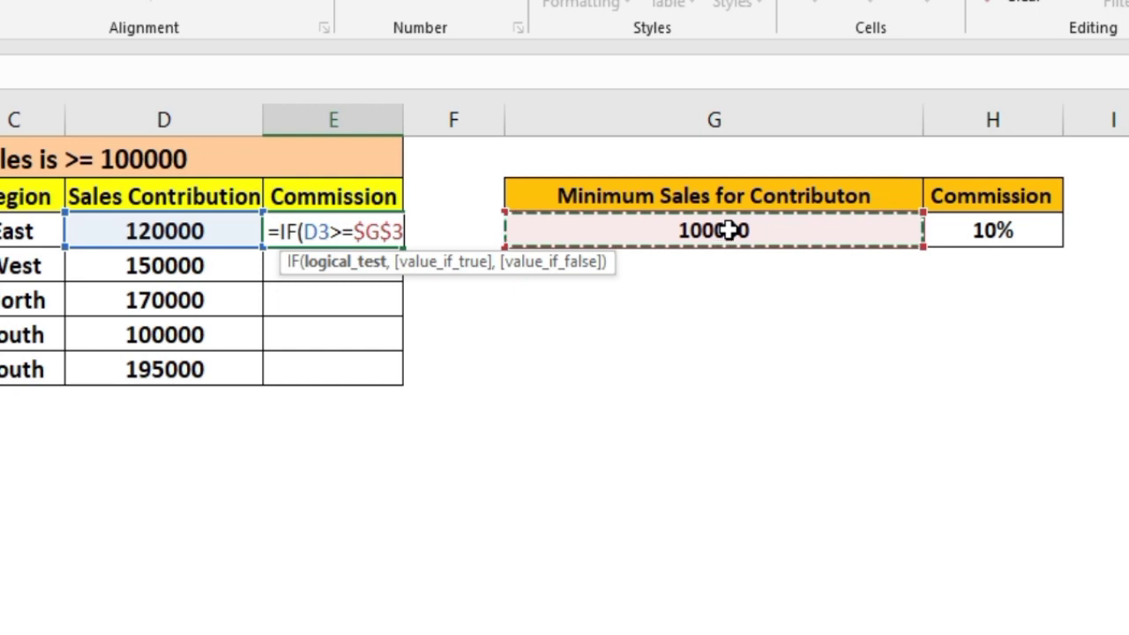
{"action": "type", "text": ","}
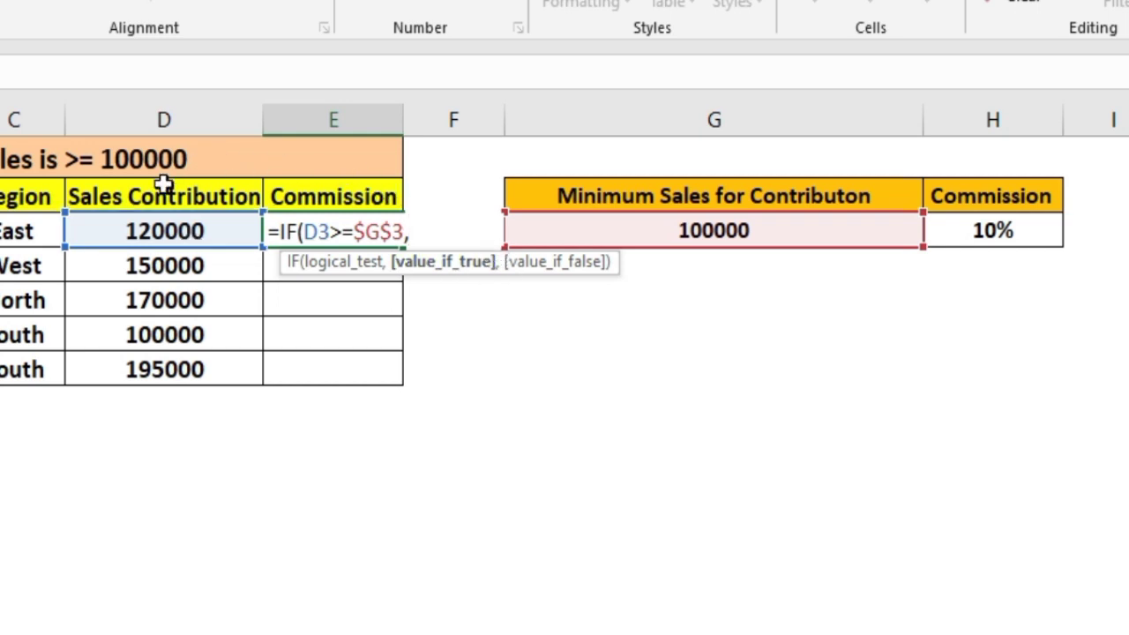
Step: Set the formula's value if true to the sales contribution times the commission rate, D3*H3
{"action": "left_click", "coordinate": [154, 230]}
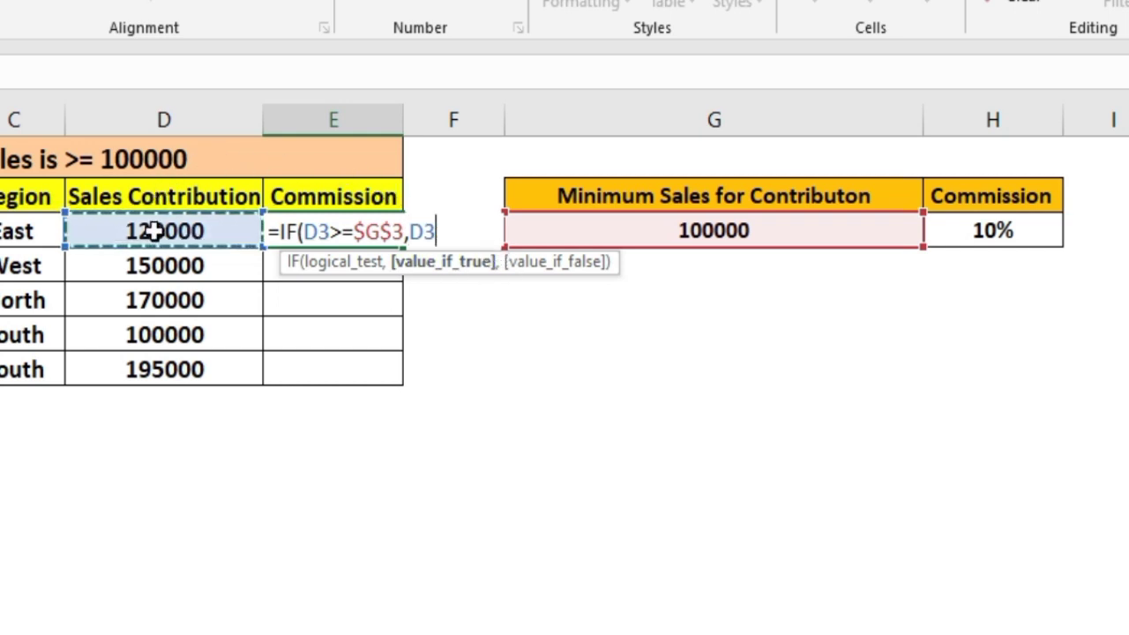
{"action": "type", "text": "*"}
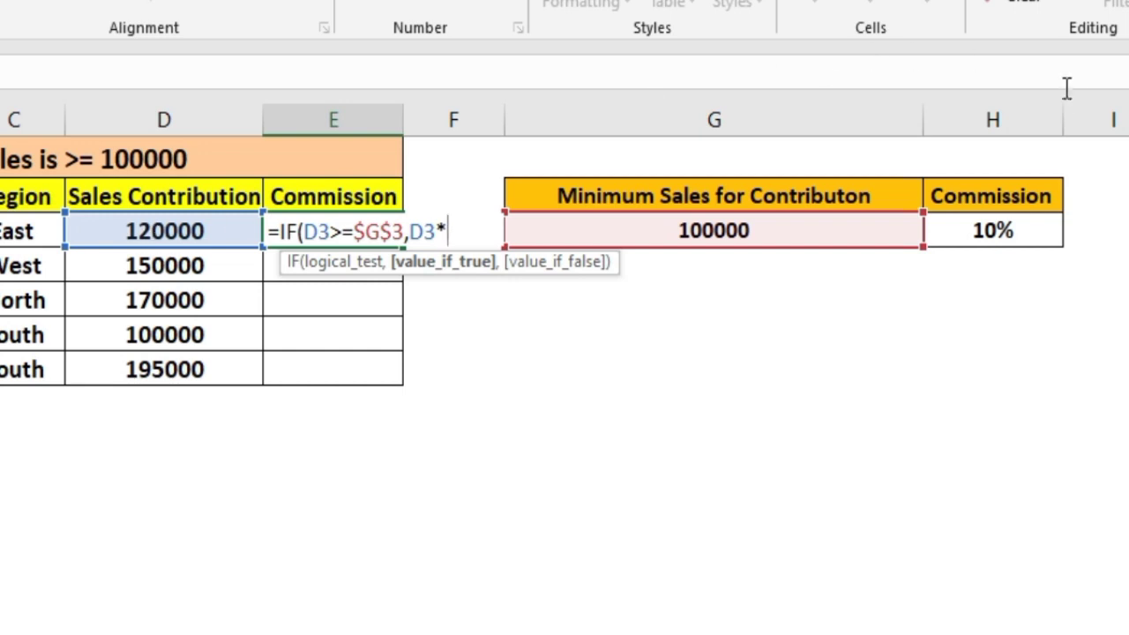
{"action": "left_click", "coordinate": [997, 229]}
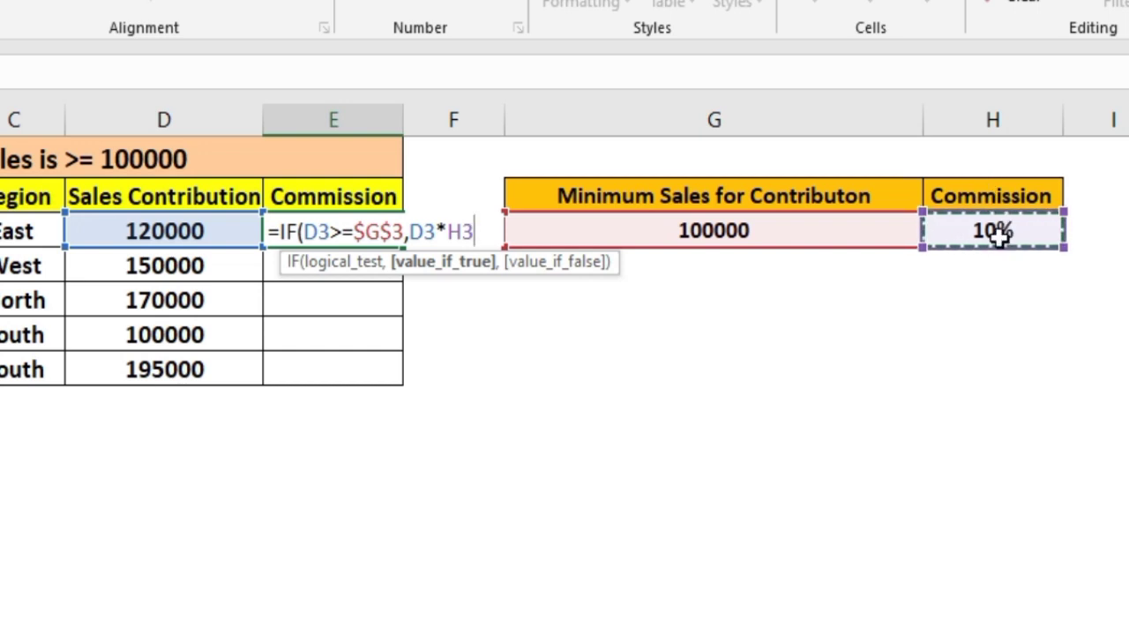
{"action": "type", "text": "/100"}
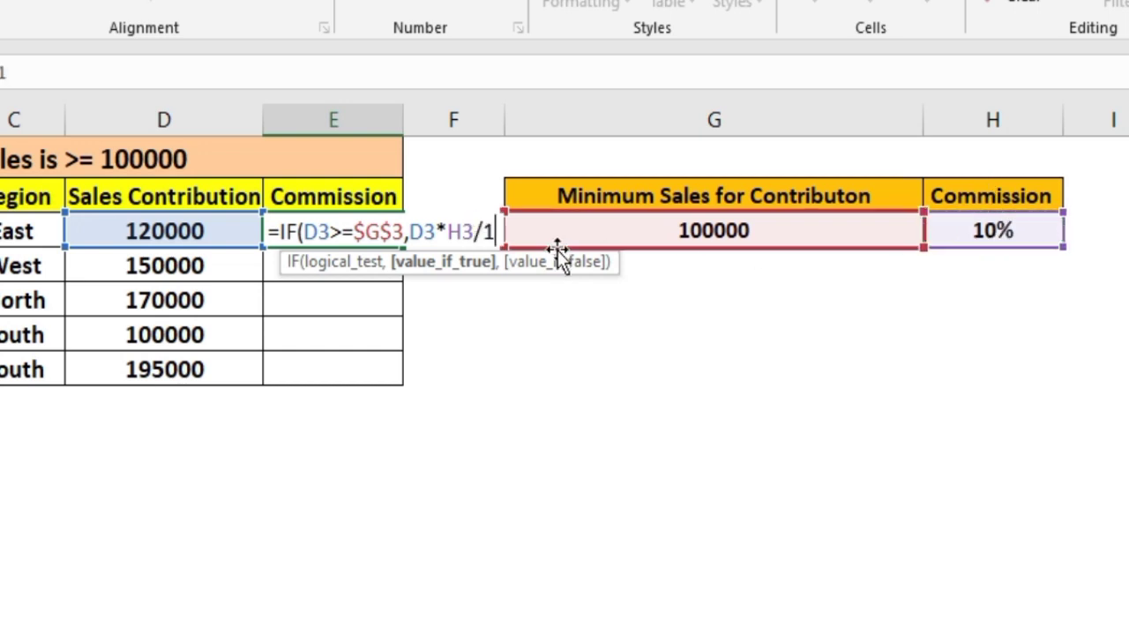
{"action": "key", "text": "BackSpace"}
{"action": "key", "text": "BackSpace"}
{"action": "key", "text": "BackSpace"}
{"action": "key", "text": "BackSpace"}
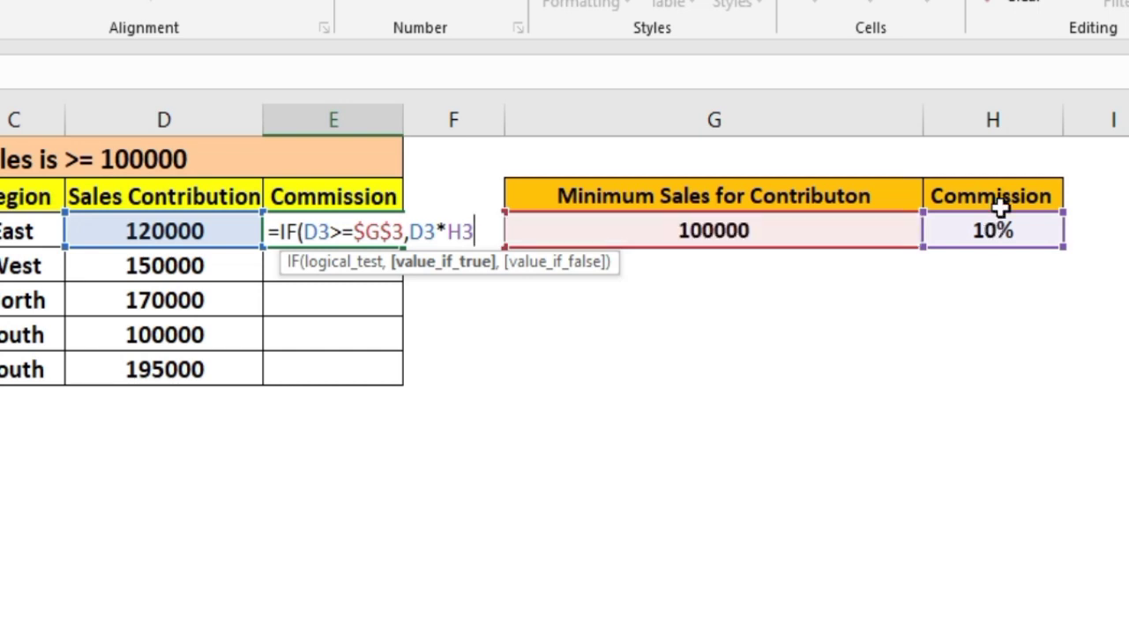
Step: Make the commission rate reference absolute as $H$3, set the value if false to 0, and enter the formula
{"action": "key", "text": "F4"}
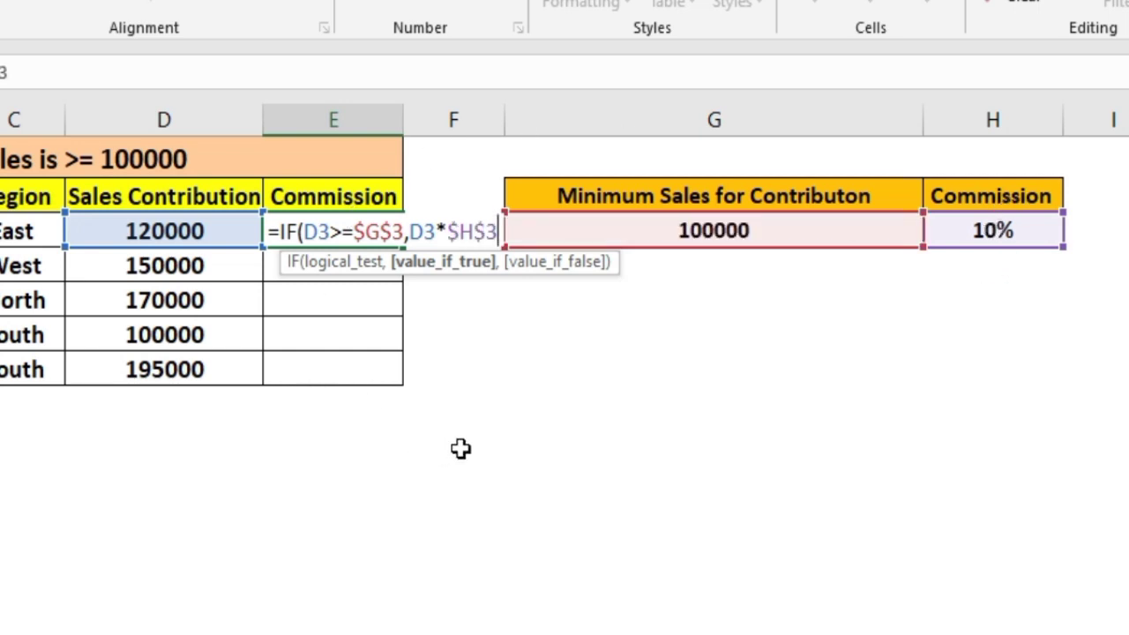
{"action": "type", "text": ","}
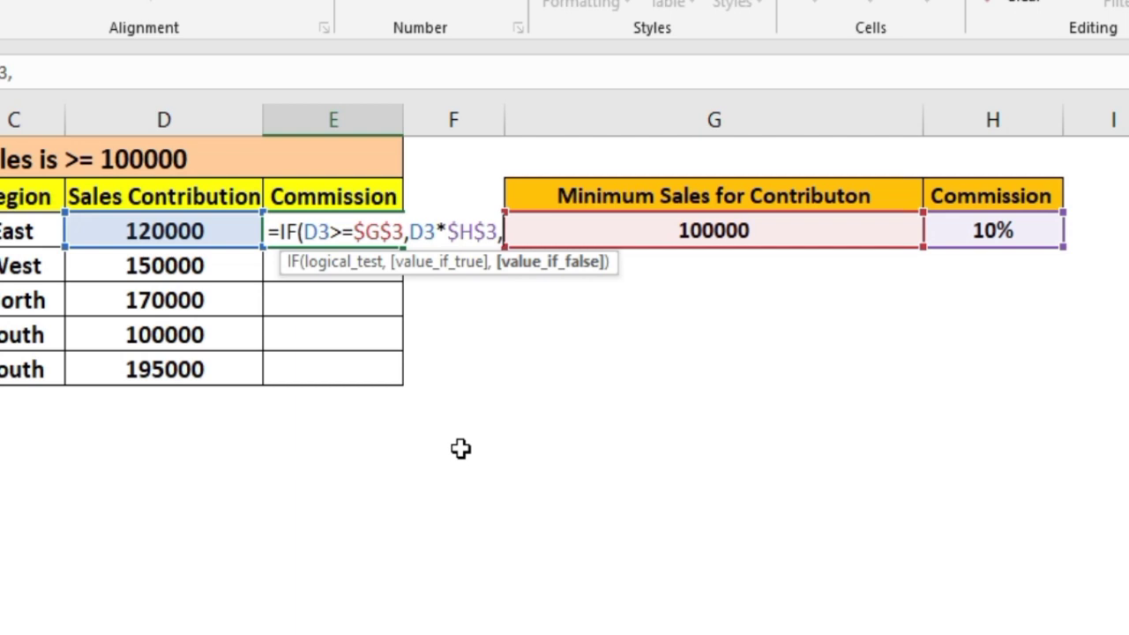
{"action": "type", "text": "0)"}
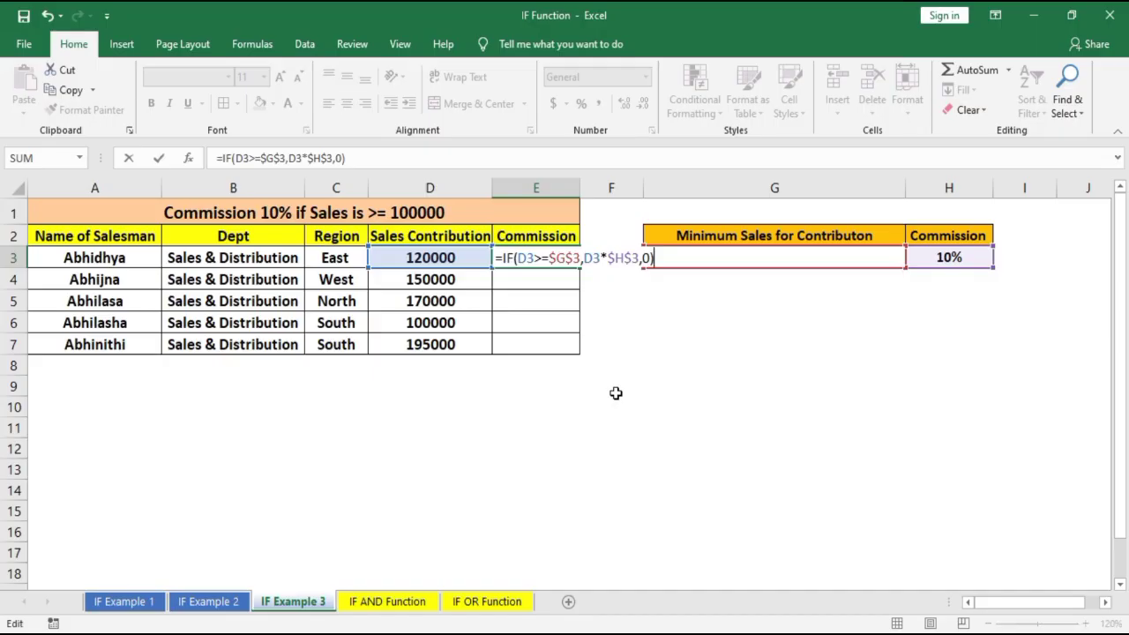
{"action": "key", "text": "Return"}
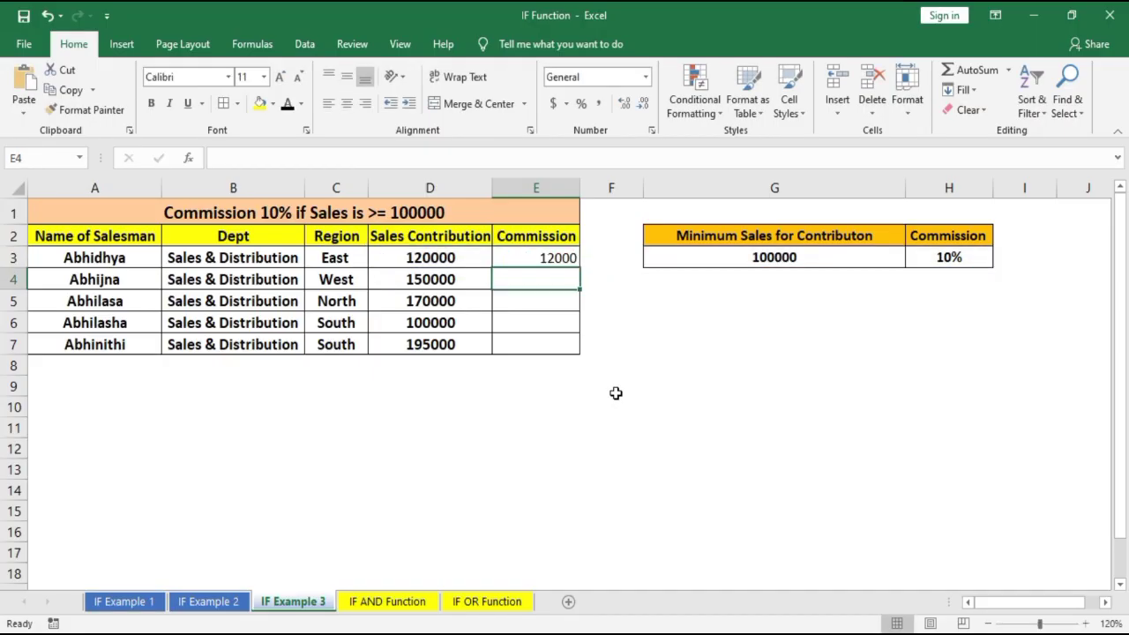
Step: Fill the commission formula from E3 down to E7, and check the results against the rate and Sales Contribution values
{"action": "left_click", "coordinate": [543, 255]}
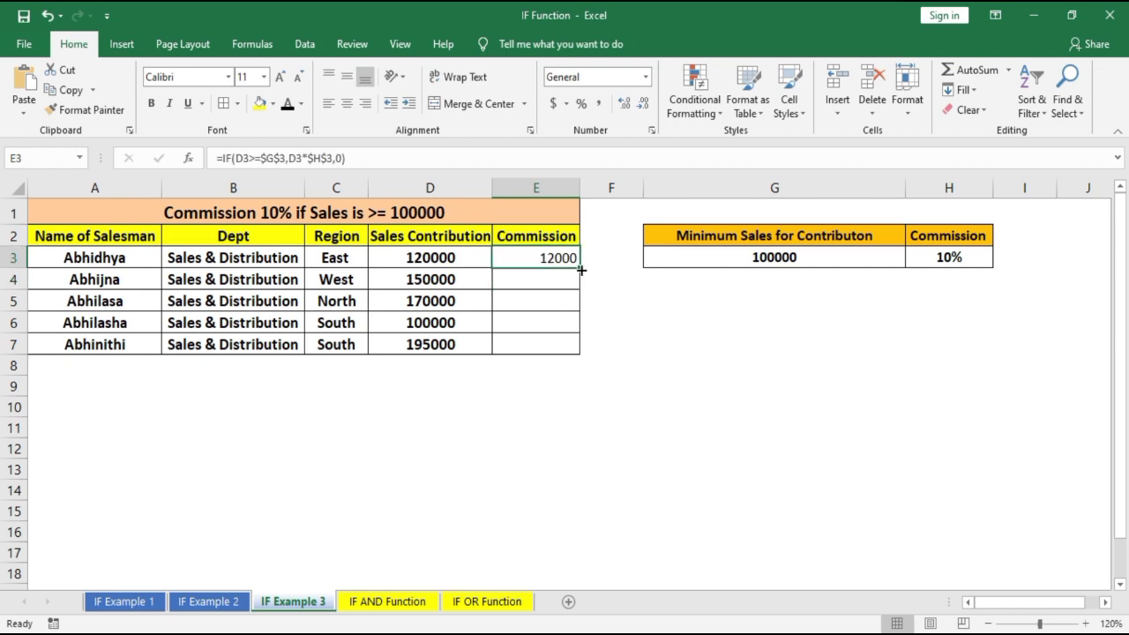
{"action": "double_click", "coordinate": [582, 270]}
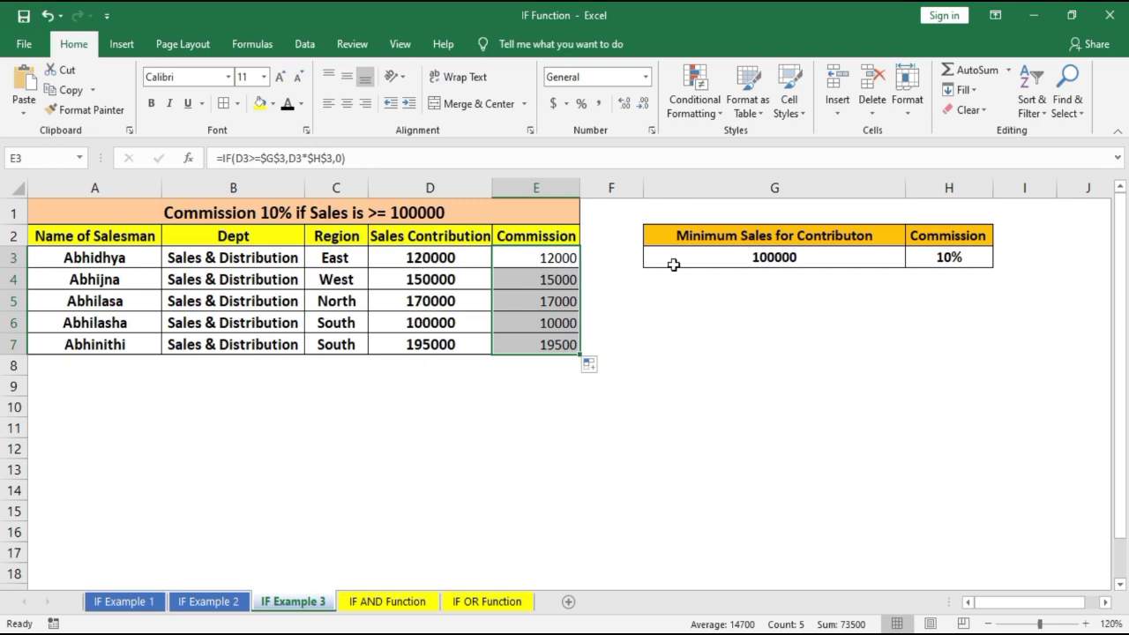
{"action": "left_click", "coordinate": [959, 258]}
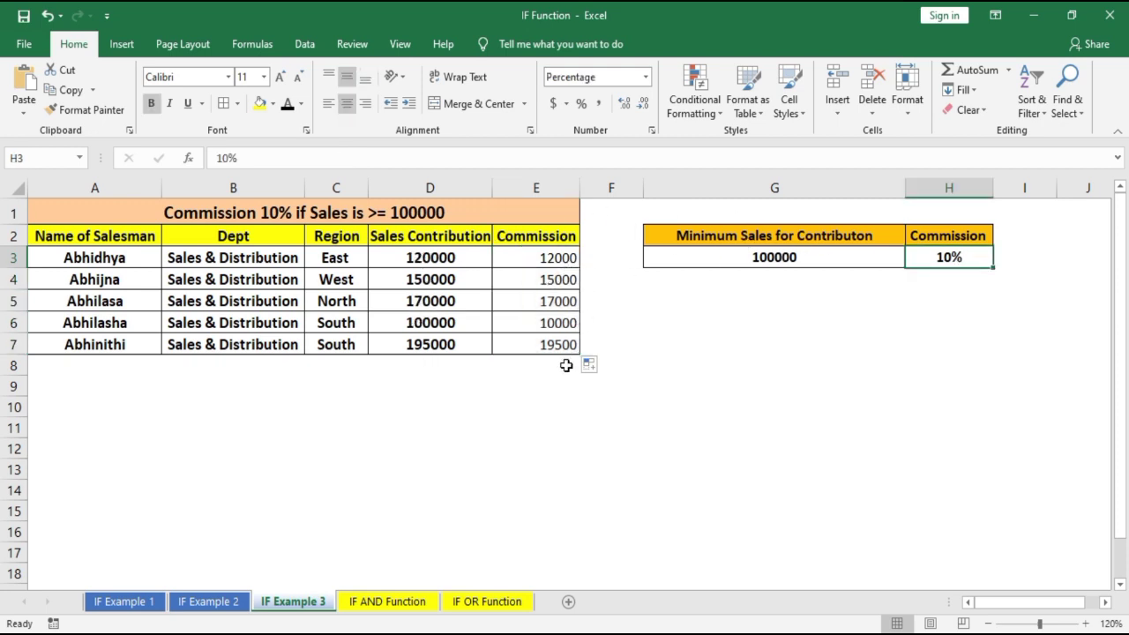
{"action": "left_click", "coordinate": [434, 304]}
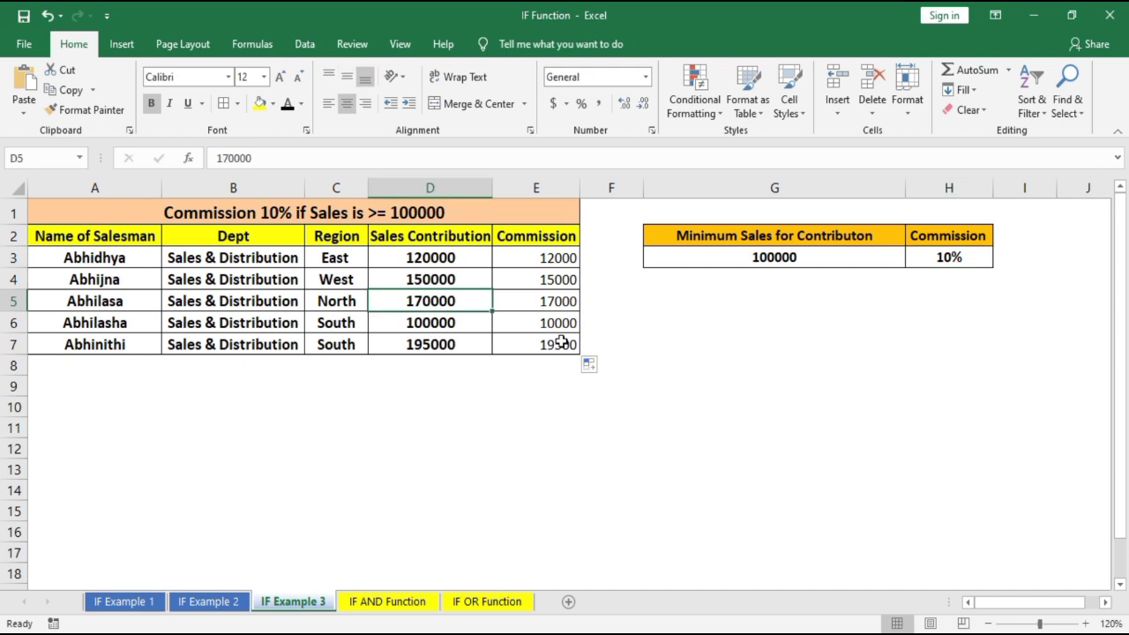
Step: Set the Sales Contribution in D5 to 99000 and check its commission in E5 against the minimum sales in G3
{"action": "type", "text": "99000"}
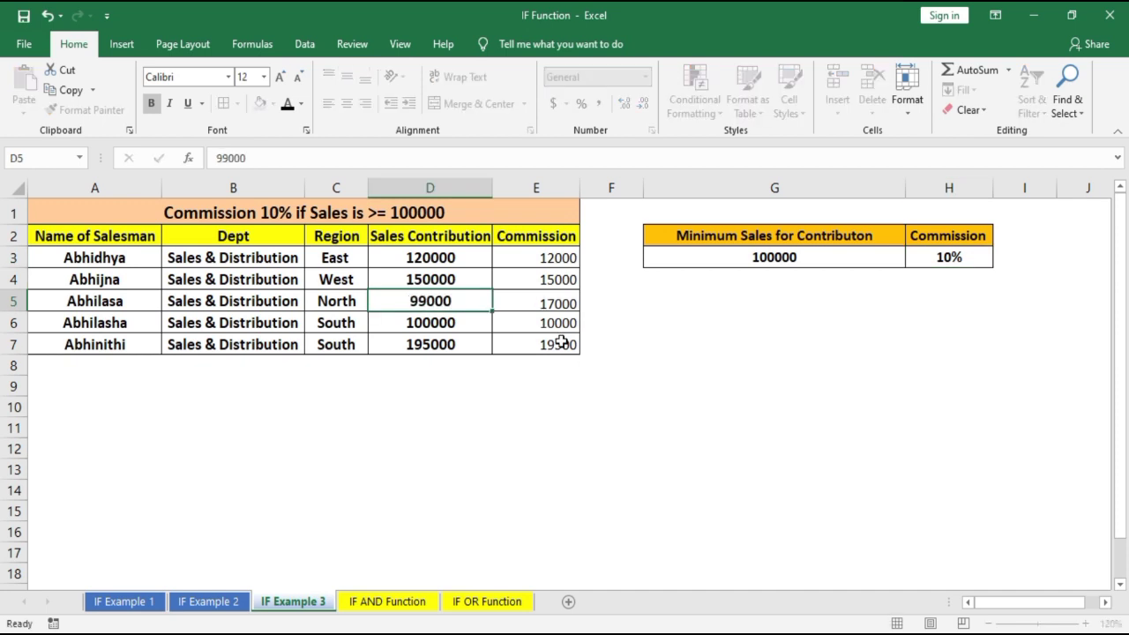
{"action": "key", "text": "Return"}
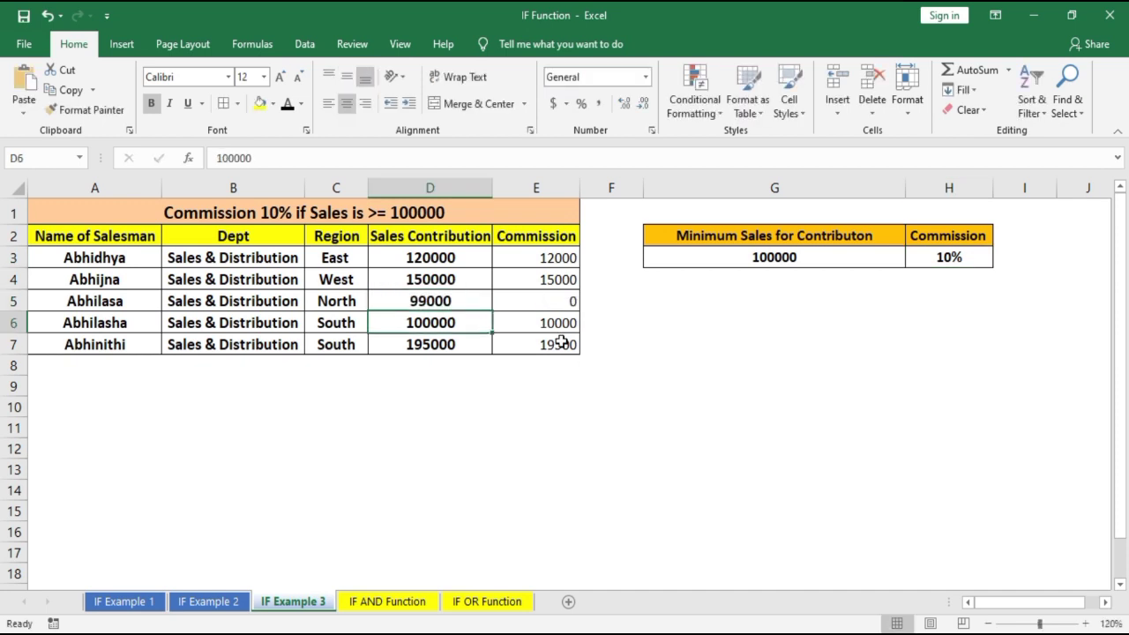
{"action": "left_click", "coordinate": [753, 258]}
{"action": "left_click", "coordinate": [469, 298]}
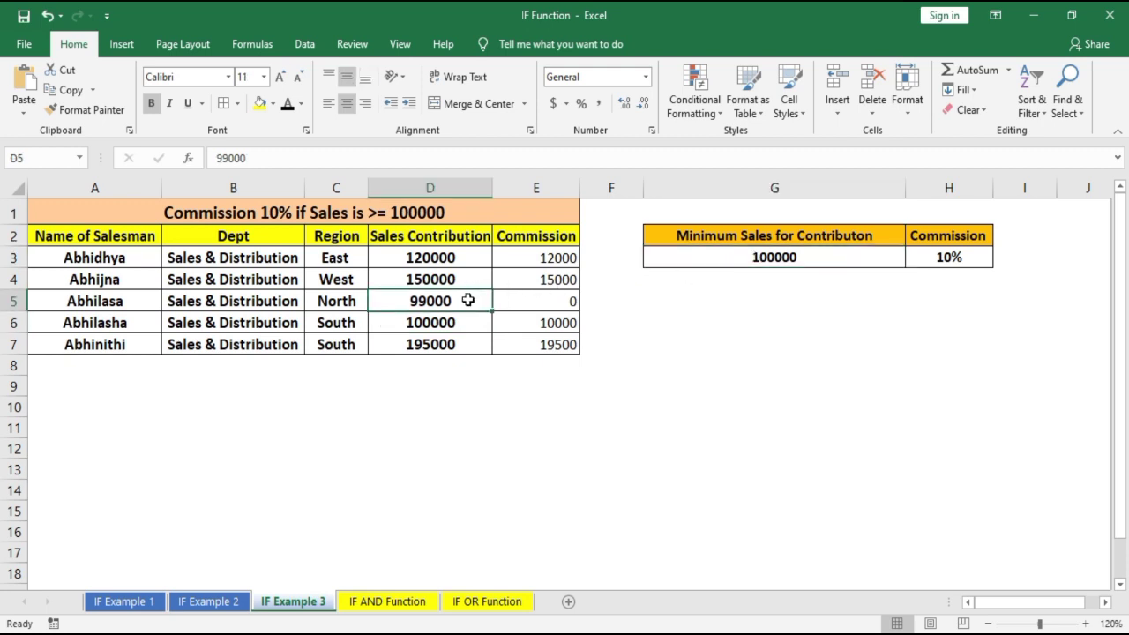
{"action": "left_click", "coordinate": [559, 308]}
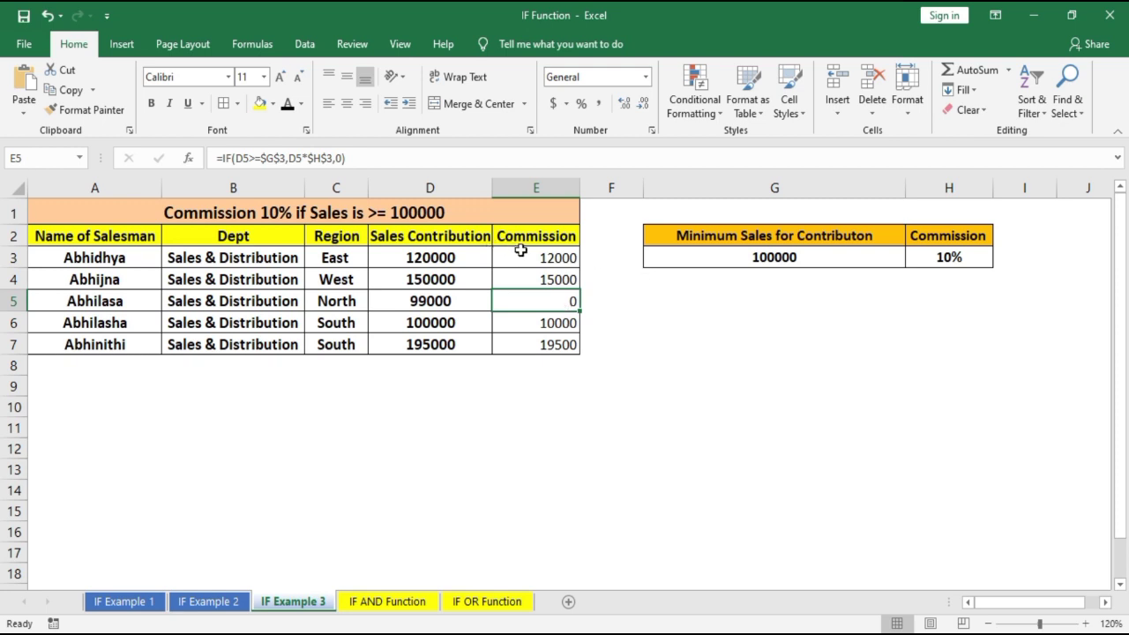
Step: Highlight Commission cells E3:E7 greater than 0 using conditional formatting with Green Fill with Dark Green Text
{"action": "left_click_drag", "start_coordinate": [531, 253], "coordinate": [545, 344]}
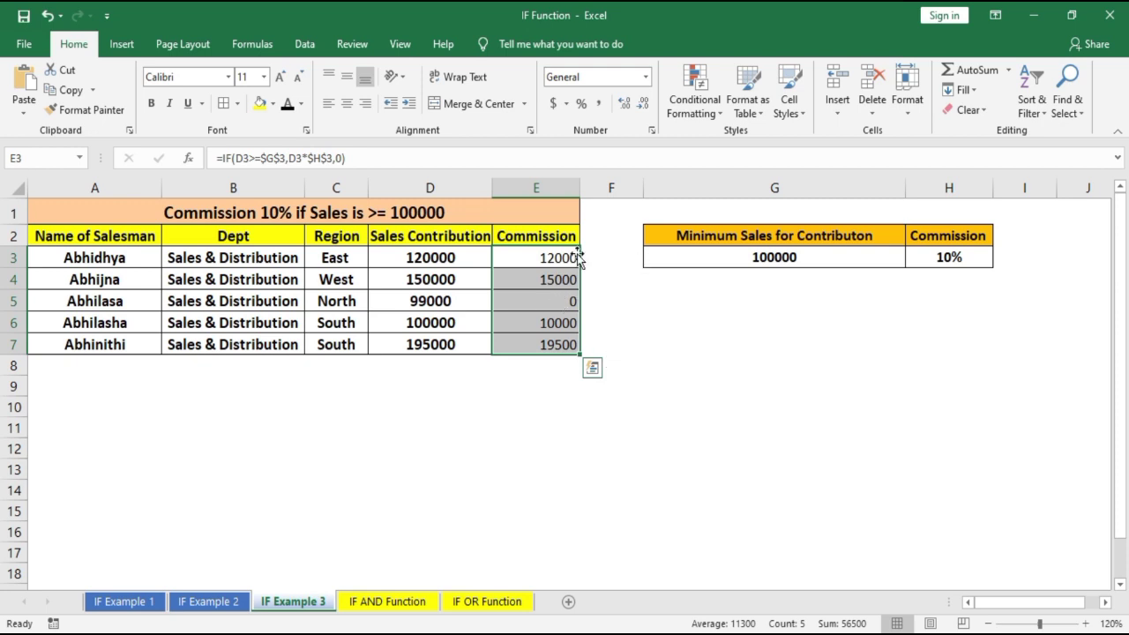
{"action": "left_click", "coordinate": [693, 108]}
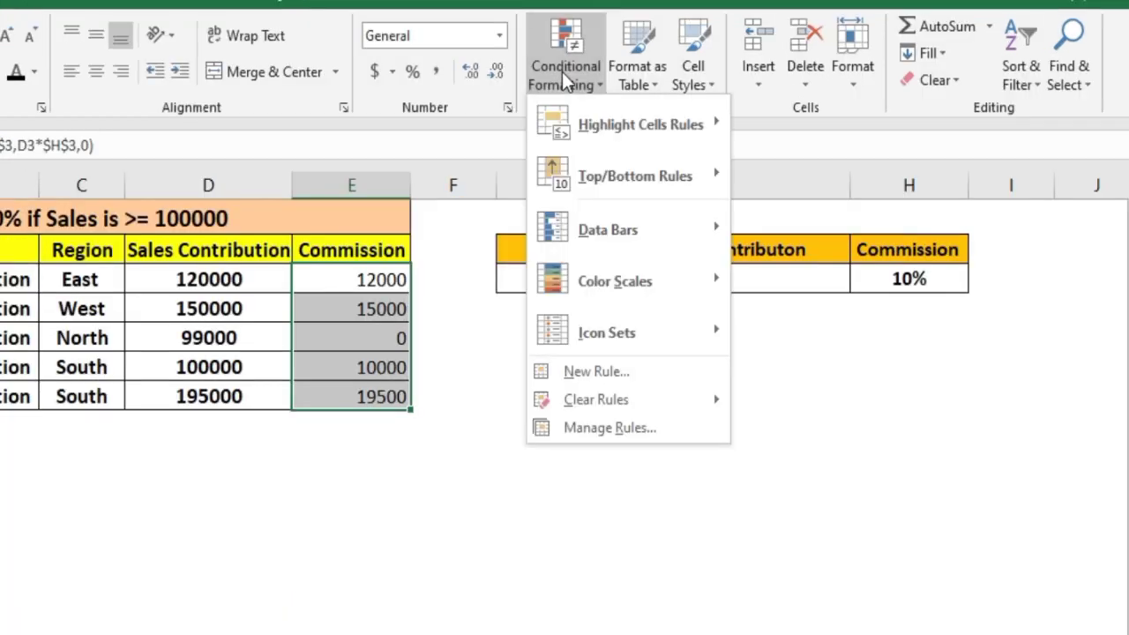
{"action": "mouse_move", "coordinate": [635, 134]}
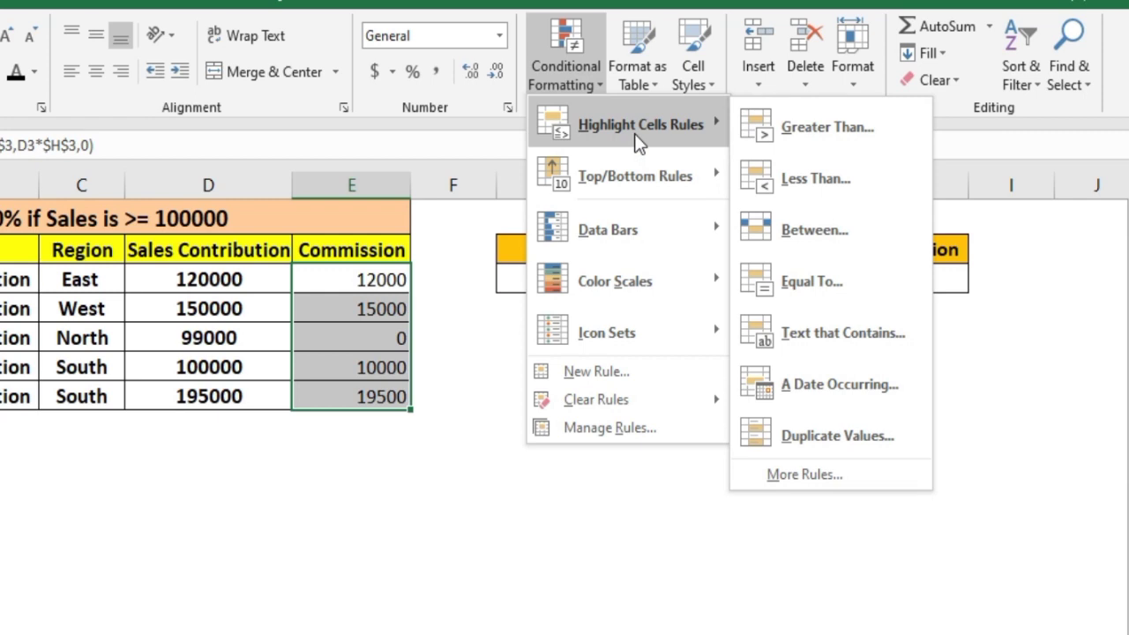
{"action": "left_click", "coordinate": [836, 113]}
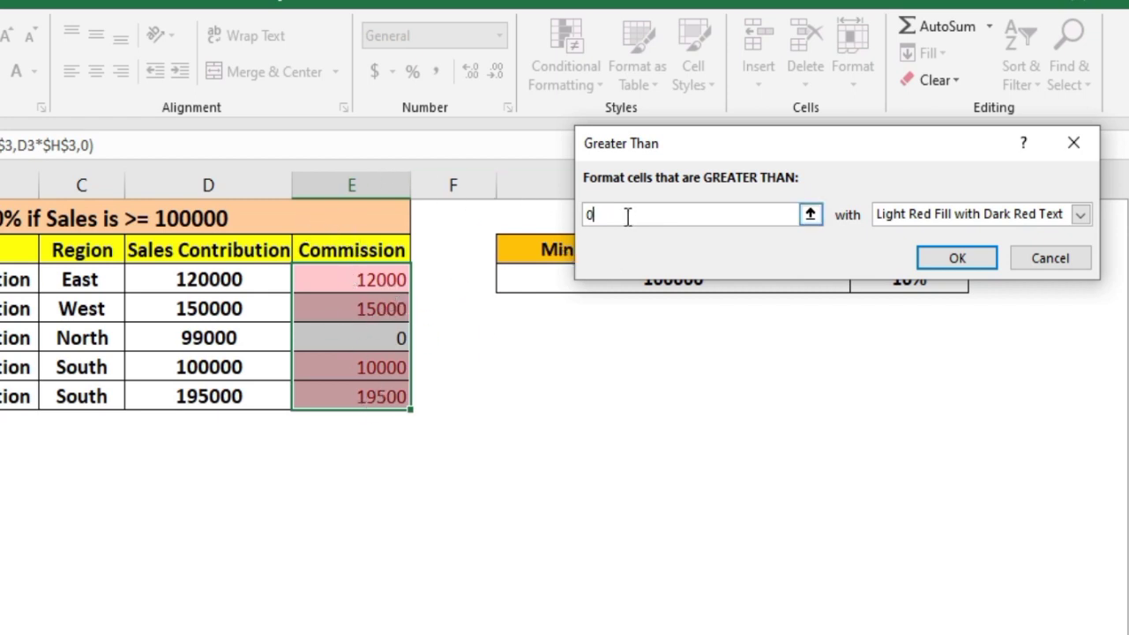
{"action": "left_click", "coordinate": [991, 211]}
{"action": "left_click", "coordinate": [951, 263]}
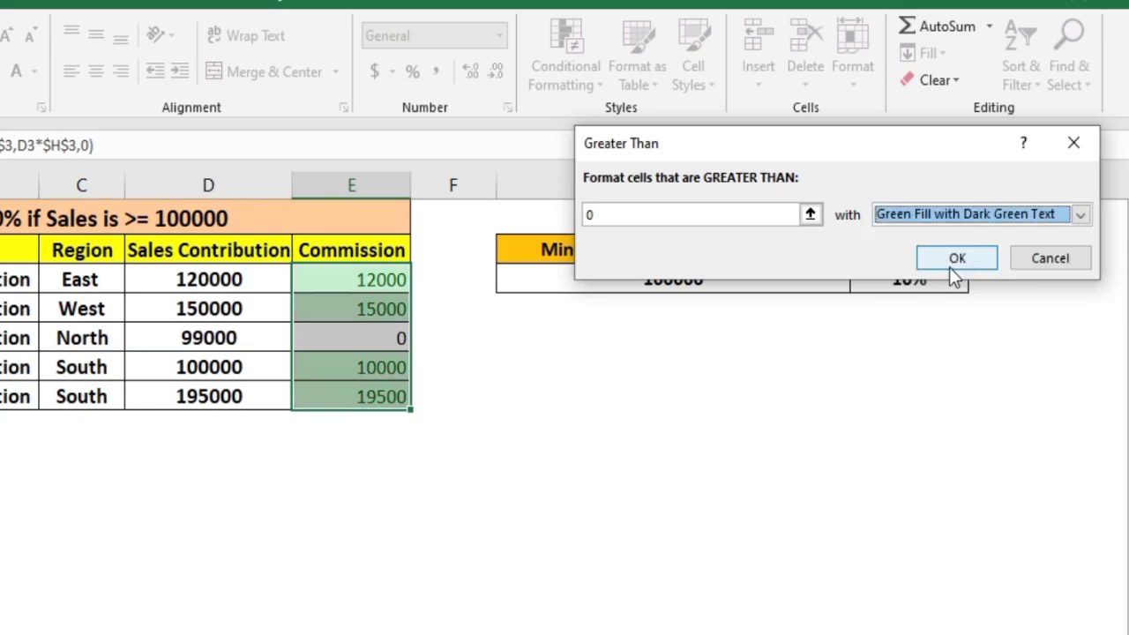
{"action": "left_click", "coordinate": [957, 257]}
{"action": "left_click", "coordinate": [731, 445]}
Step: Set the Sales Contribution in D4 to 98000 and check how the commission in E4 responds
{"action": "left_click", "coordinate": [208, 308]}
{"action": "type", "text": "98000"}
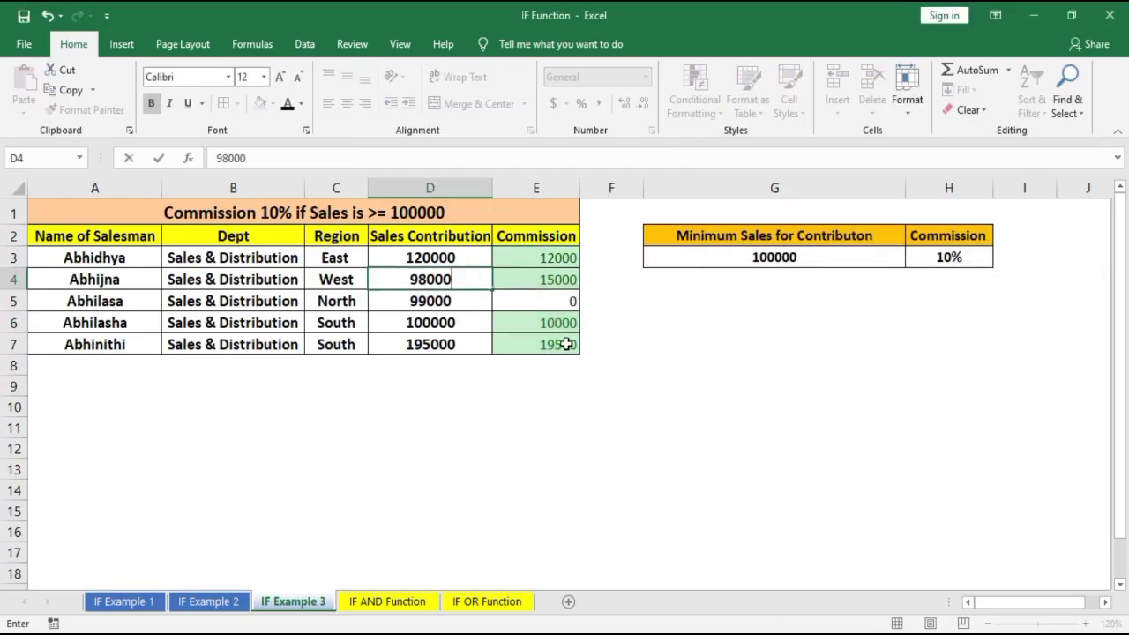
{"action": "key", "text": "Return"}
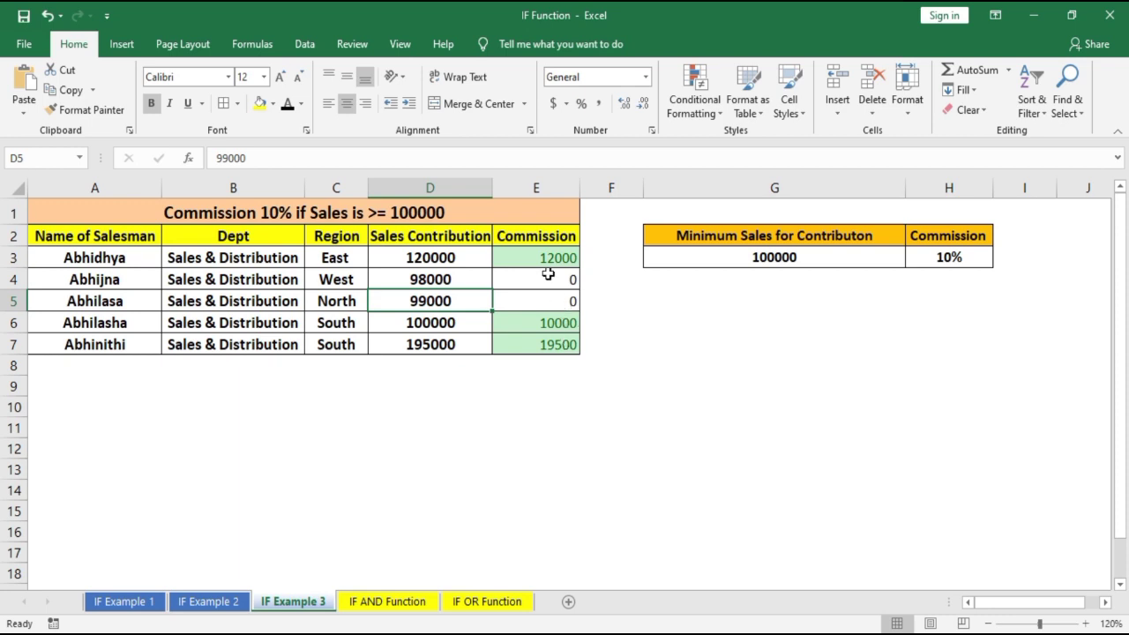
{"action": "left_click", "coordinate": [548, 275]}
Step: Set the Sales Contribution in D4 to 500000
{"action": "left_click", "coordinate": [457, 280]}
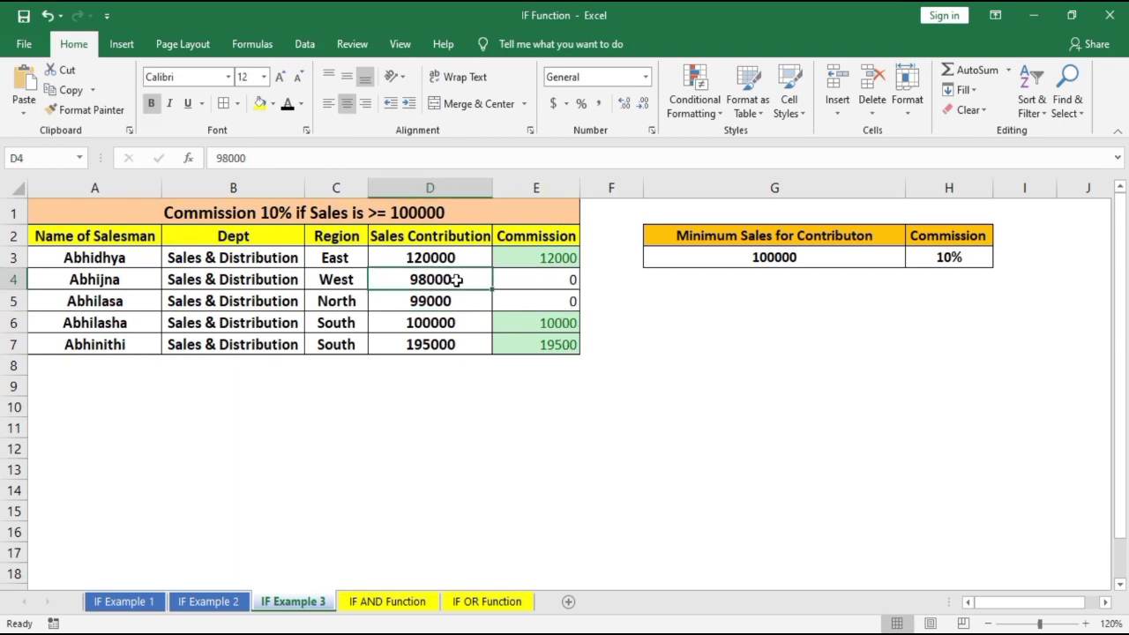
{"action": "type", "text": "500000"}
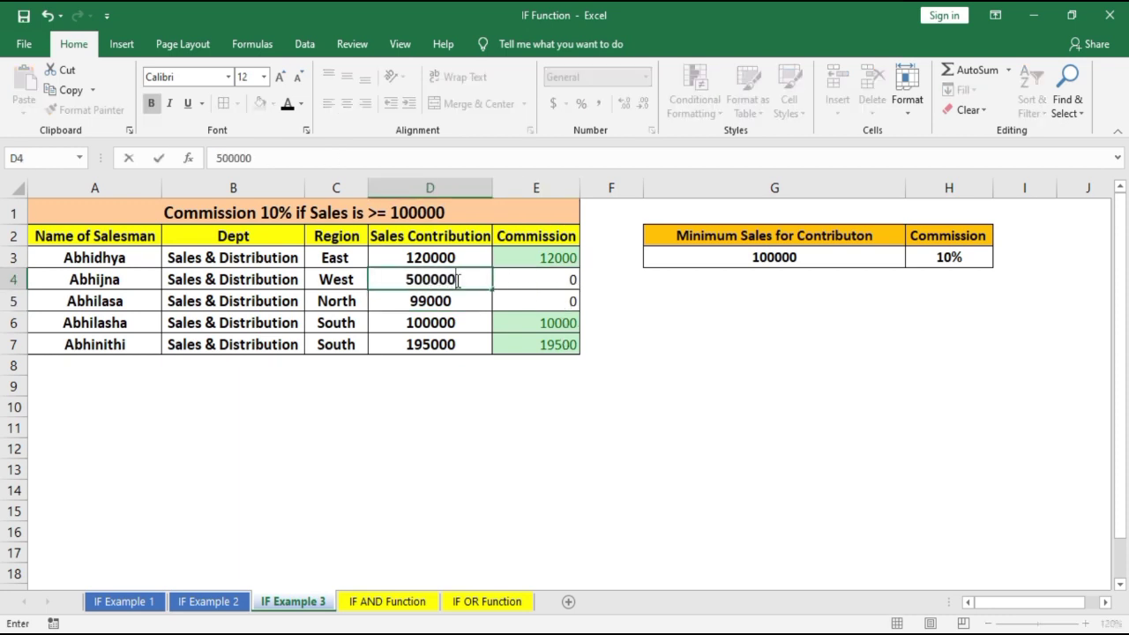
{"action": "key", "text": "Return"}
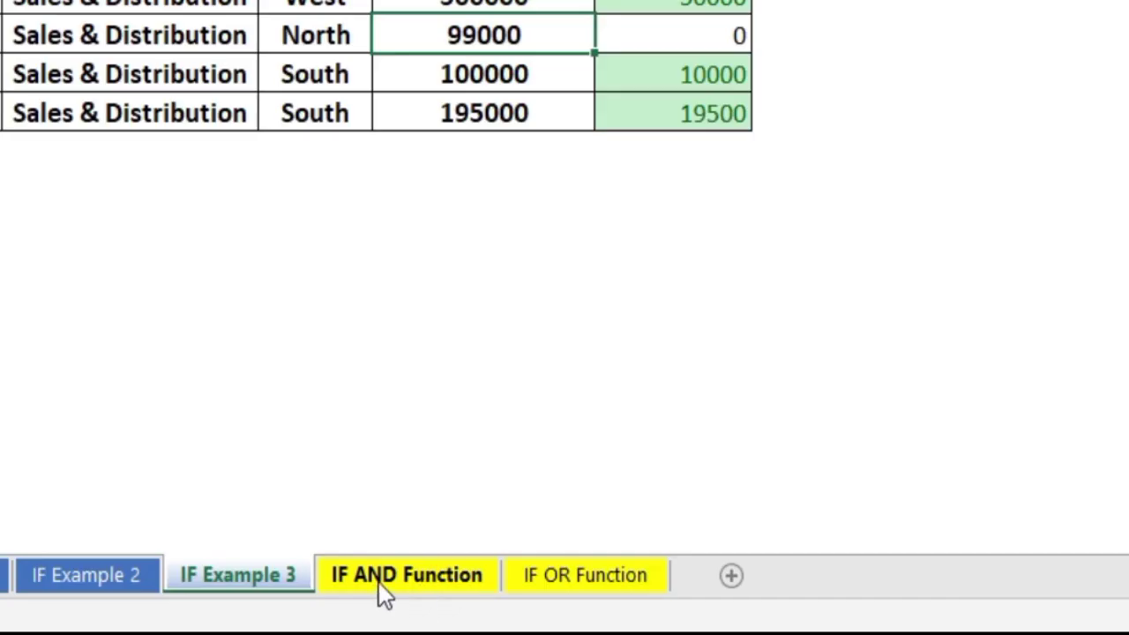
Step: Open the IF AND Function sheet and examine the Two Wheeler and Four Wheeler sales, their minimum sales targets and the commission rate
{"action": "left_click", "coordinate": [379, 582]}
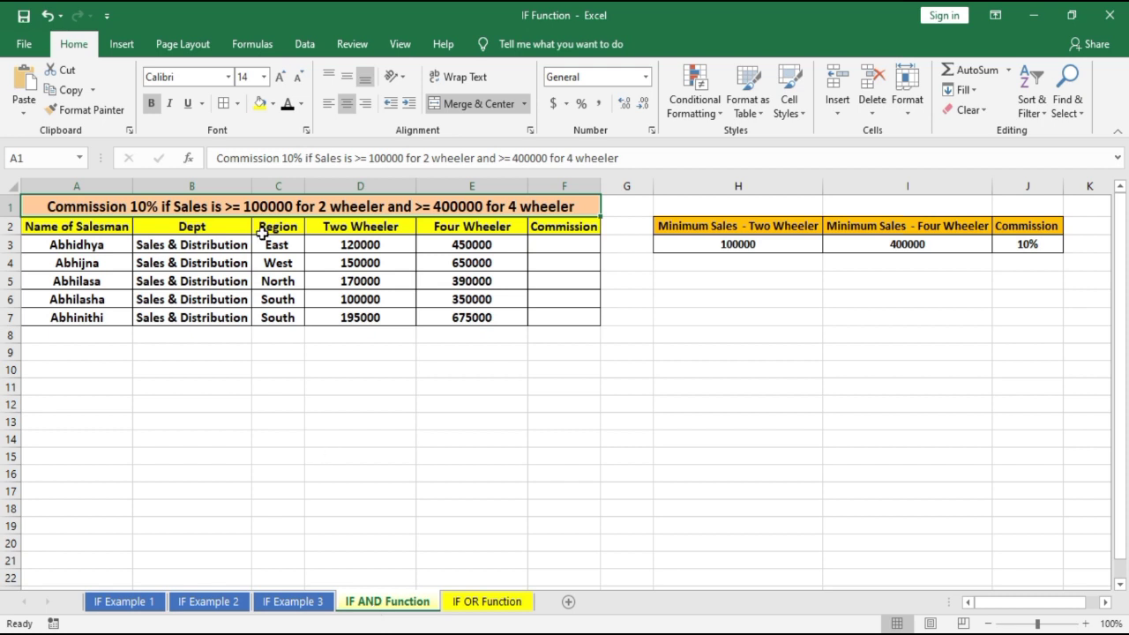
{"action": "left_click_drag", "start_coordinate": [365, 223], "coordinate": [372, 318]}
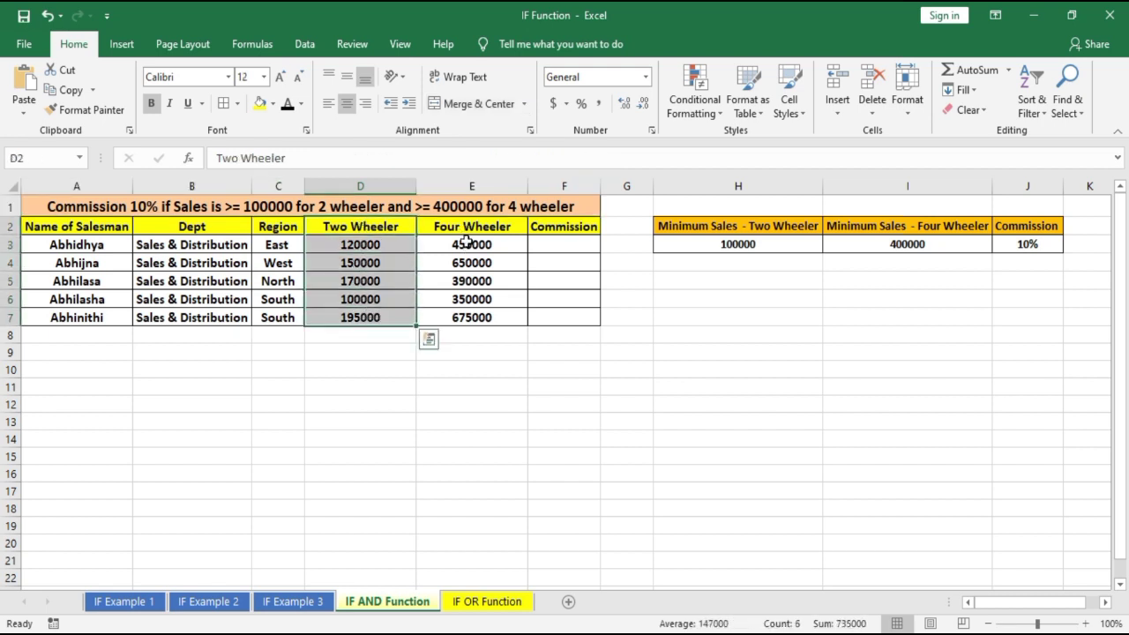
{"action": "left_click_drag", "start_coordinate": [468, 226], "coordinate": [465, 313]}
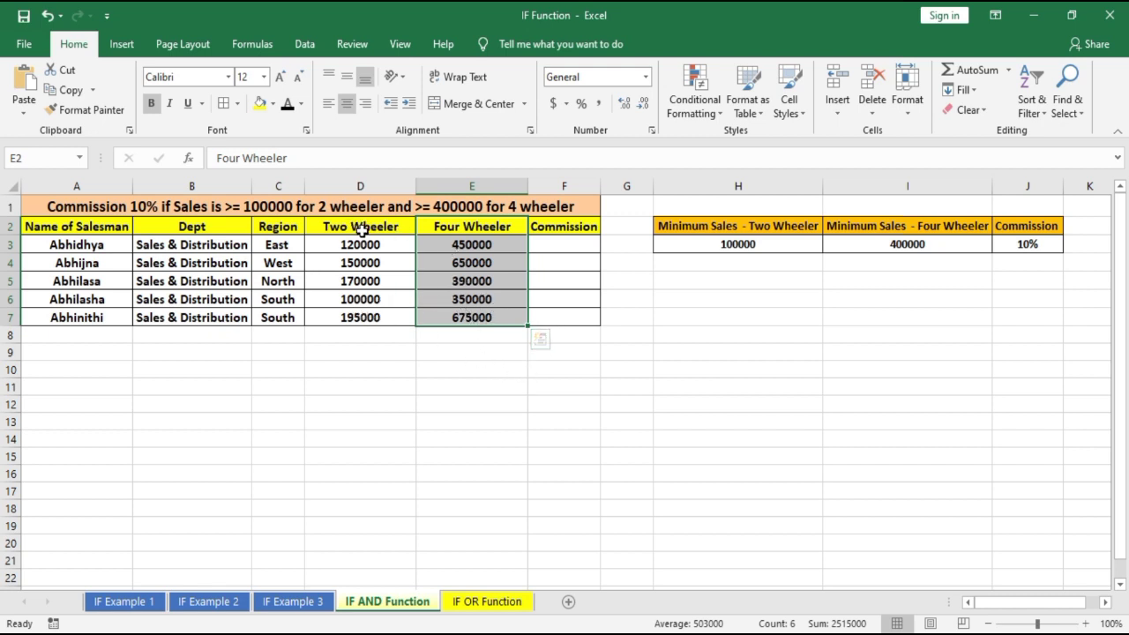
{"action": "left_click_drag", "start_coordinate": [748, 227], "coordinate": [745, 246]}
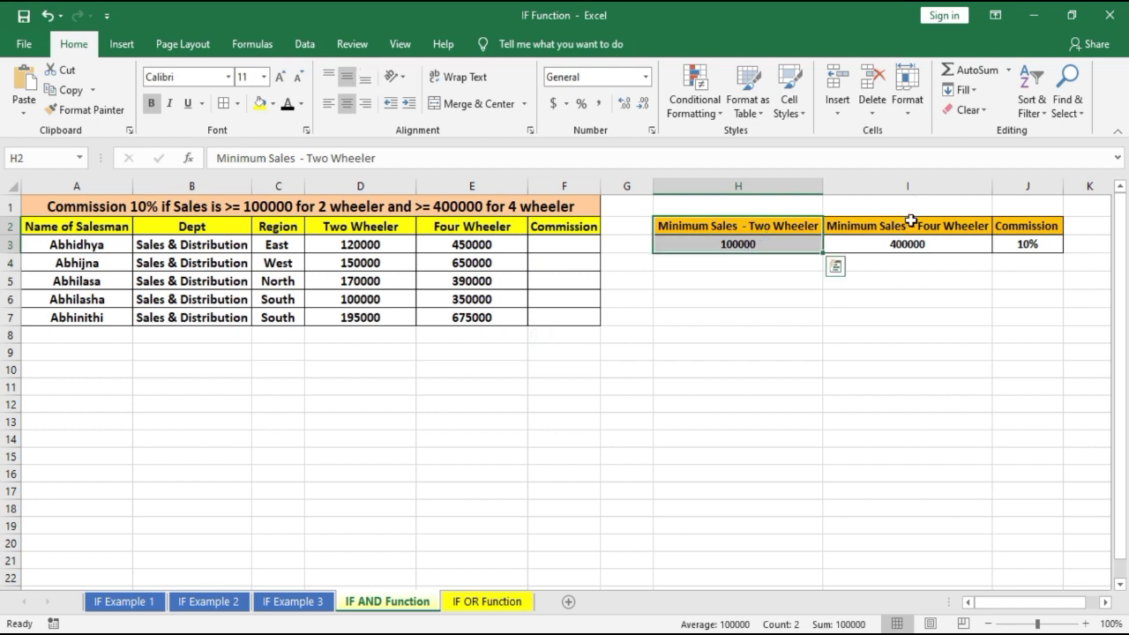
{"action": "left_click_drag", "start_coordinate": [909, 226], "coordinate": [909, 243]}
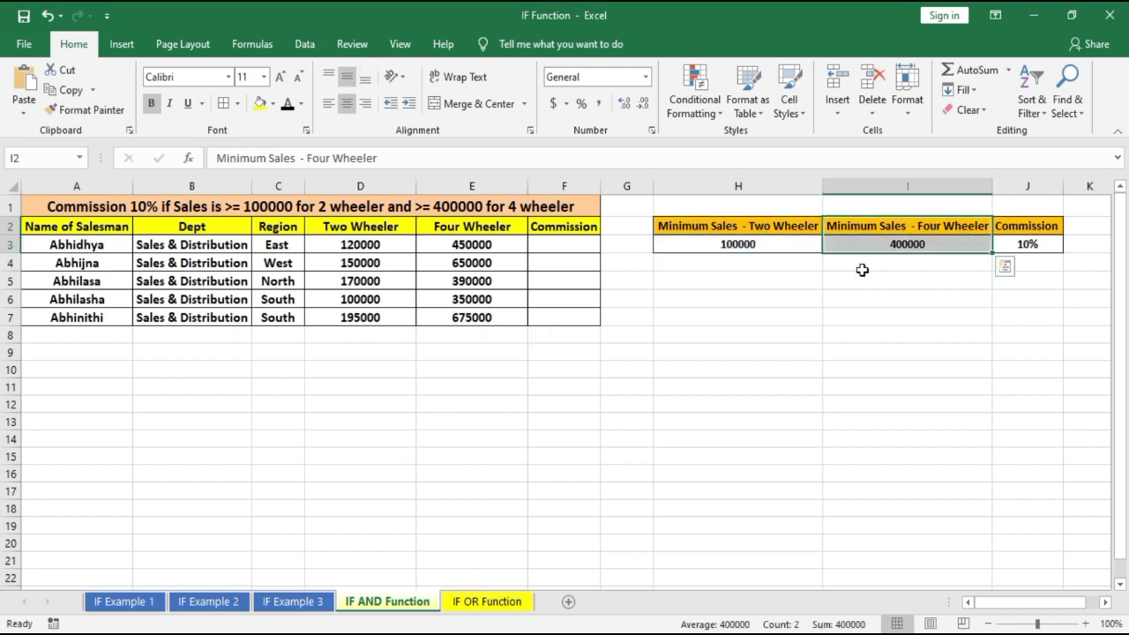
{"action": "left_click", "coordinate": [762, 230]}
{"action": "left_click_drag", "start_coordinate": [762, 230], "coordinate": [762, 243]}
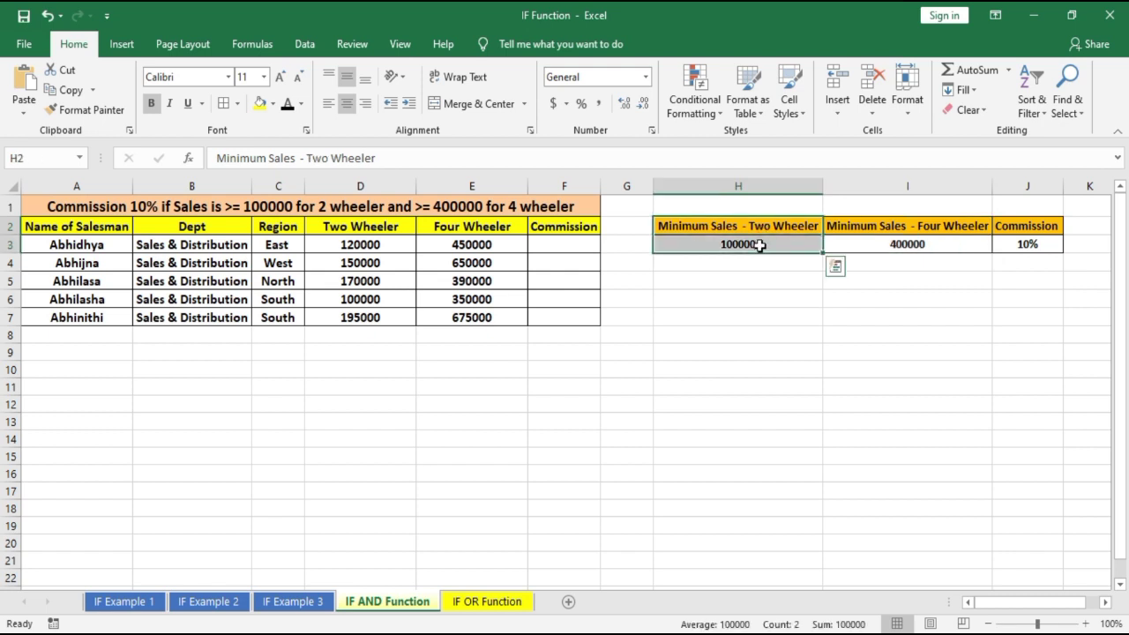
{"action": "left_click_drag", "start_coordinate": [882, 217], "coordinate": [884, 246]}
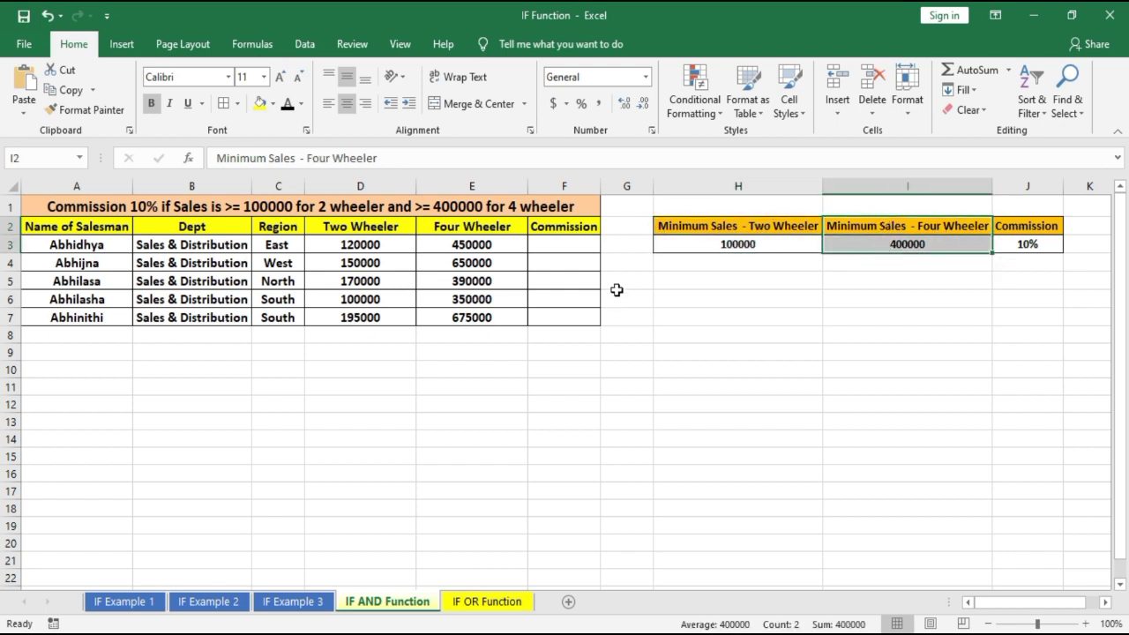
{"action": "left_click_drag", "start_coordinate": [1055, 226], "coordinate": [1052, 242]}
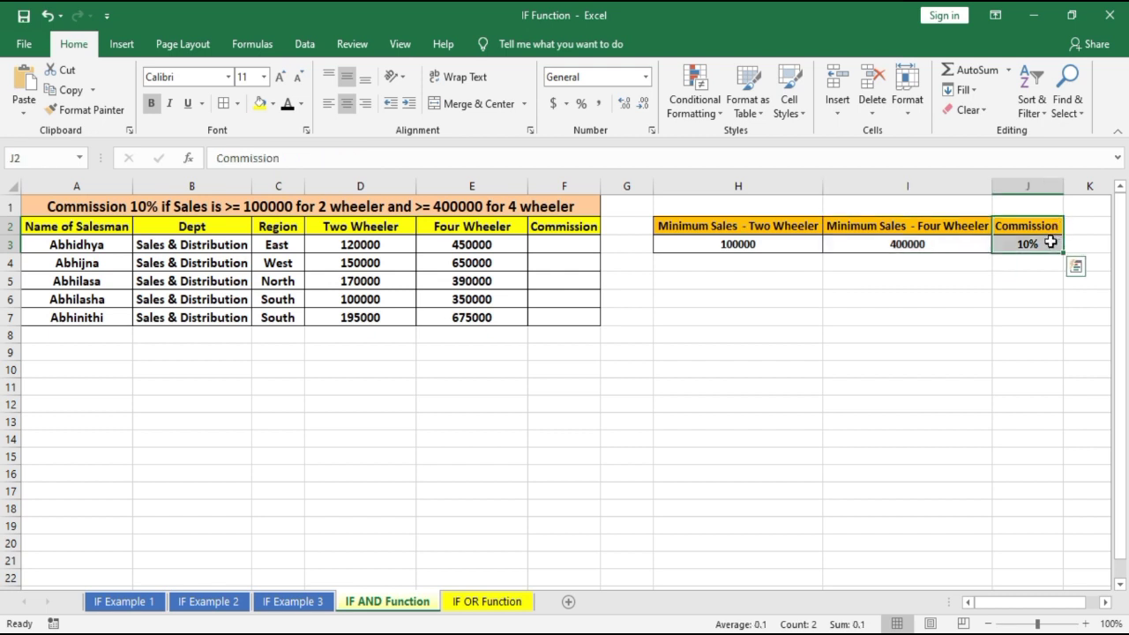
Step: Compare the Two Wheeler and Four Wheeler sales columns with their respective minimums in H3 and I3 to work out the commission conditions
{"action": "left_click_drag", "start_coordinate": [660, 225], "coordinate": [908, 235]}
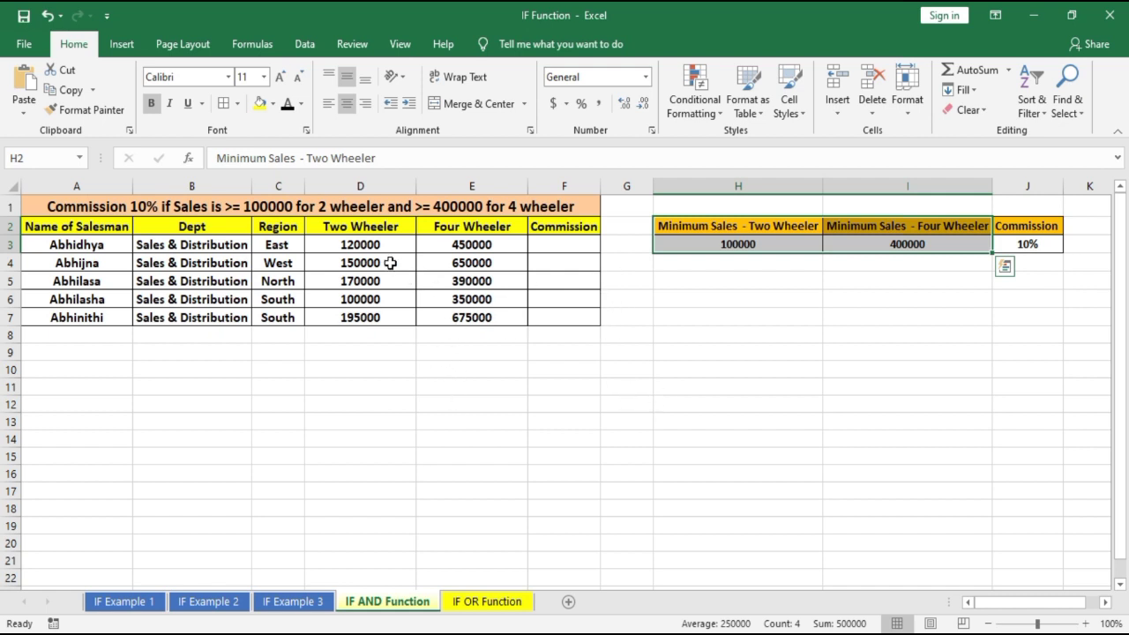
{"action": "left_click_drag", "start_coordinate": [719, 227], "coordinate": [717, 239]}
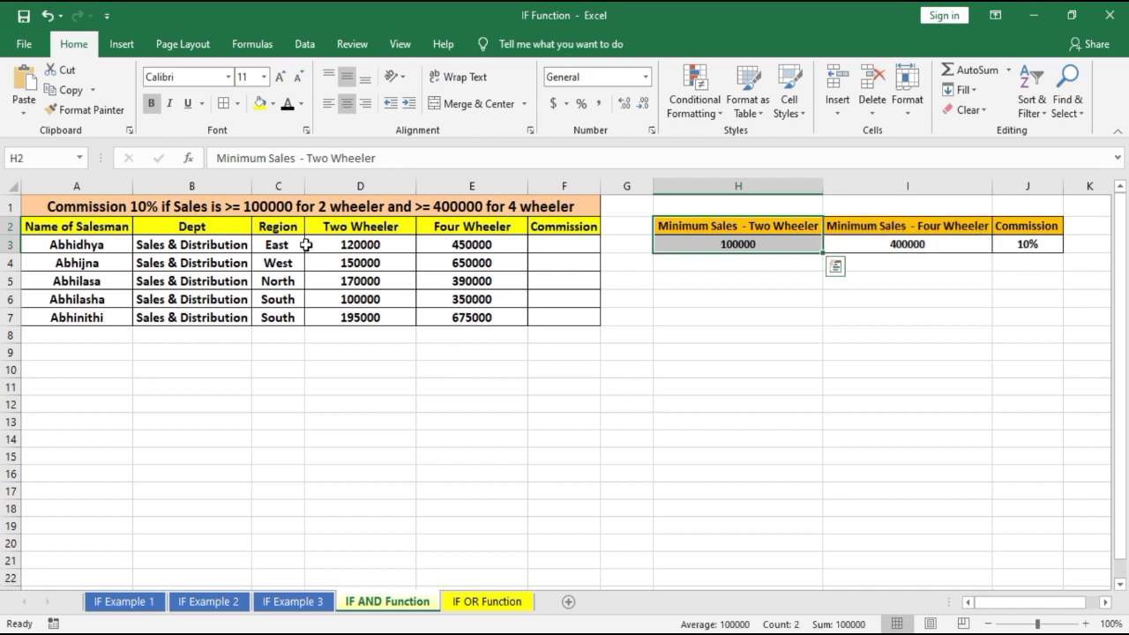
{"action": "left_click_drag", "start_coordinate": [335, 224], "coordinate": [344, 310]}
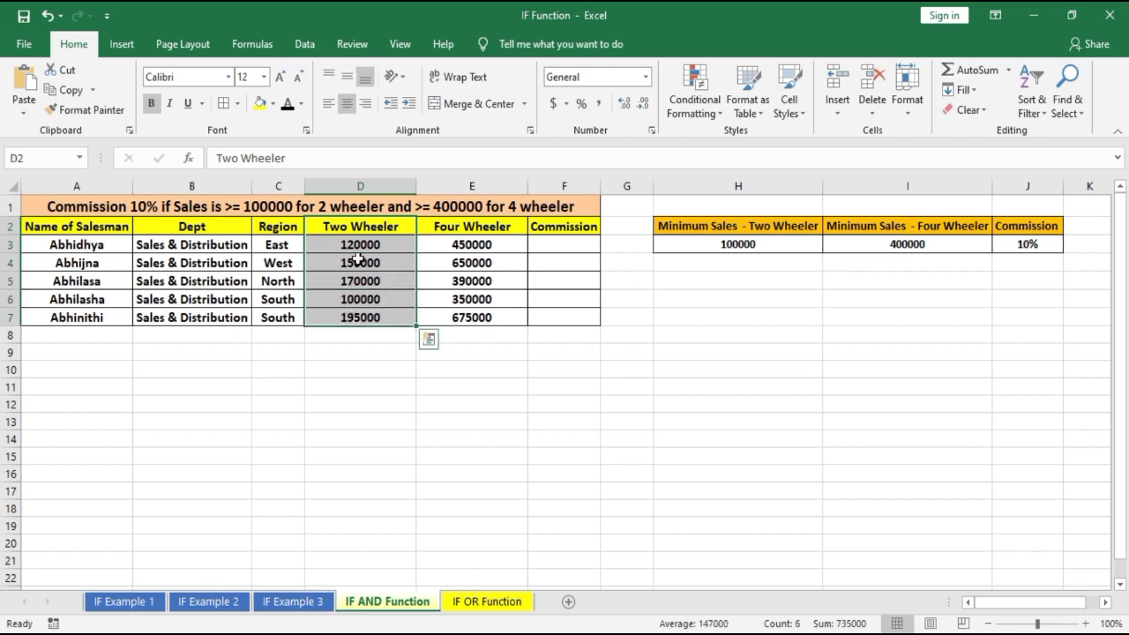
{"action": "left_click_drag", "start_coordinate": [450, 226], "coordinate": [461, 301]}
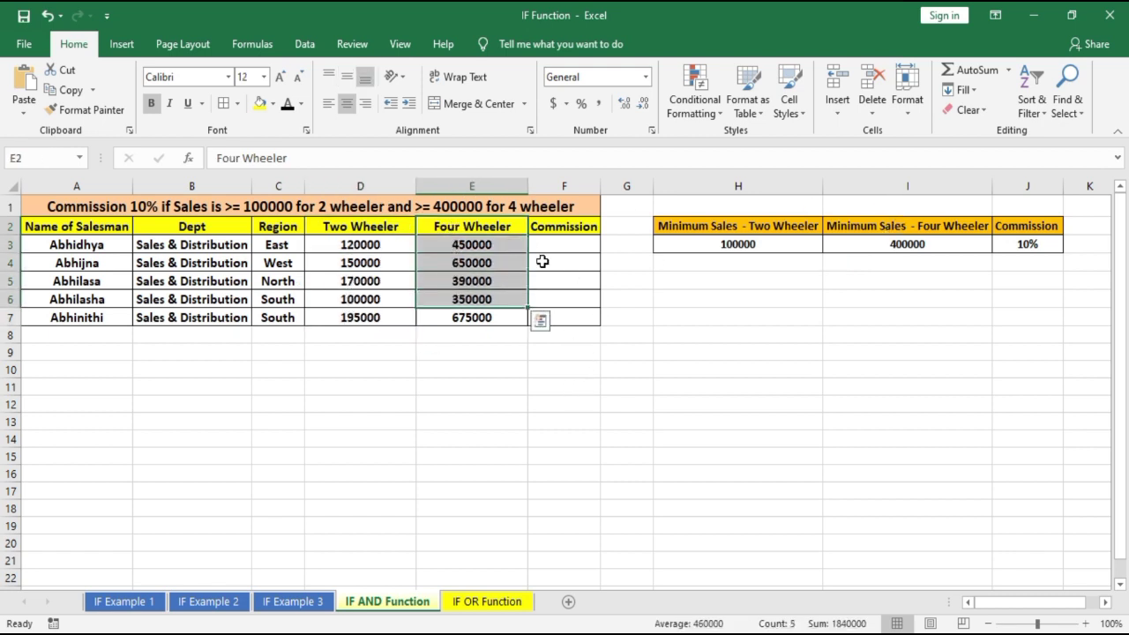
{"action": "left_click", "coordinate": [572, 246]}
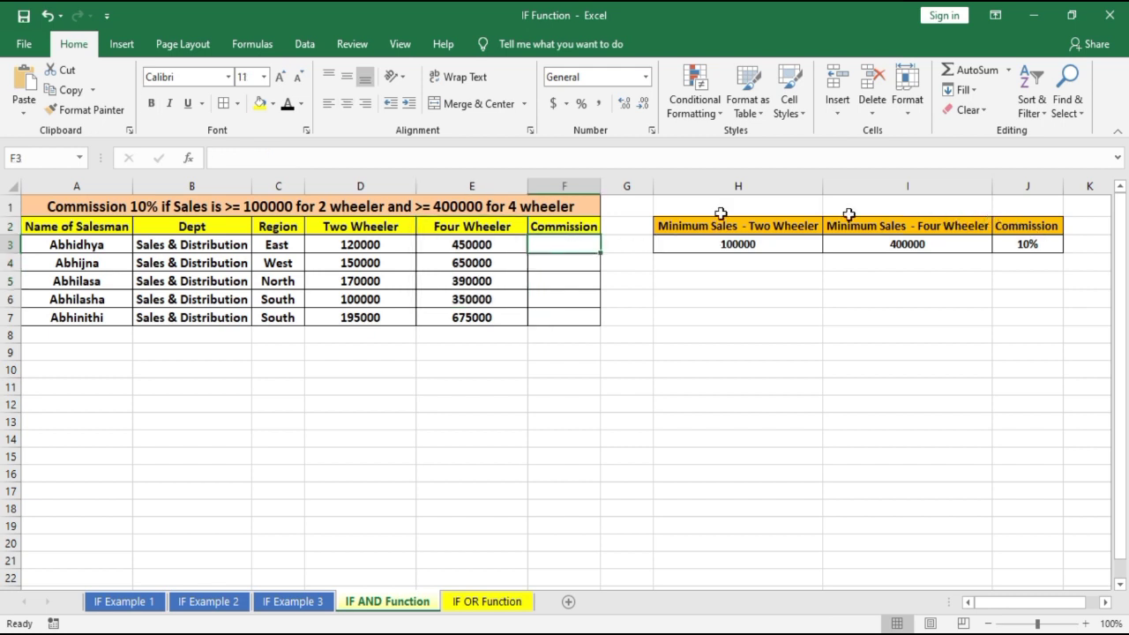
{"action": "left_click_drag", "start_coordinate": [348, 225], "coordinate": [446, 315]}
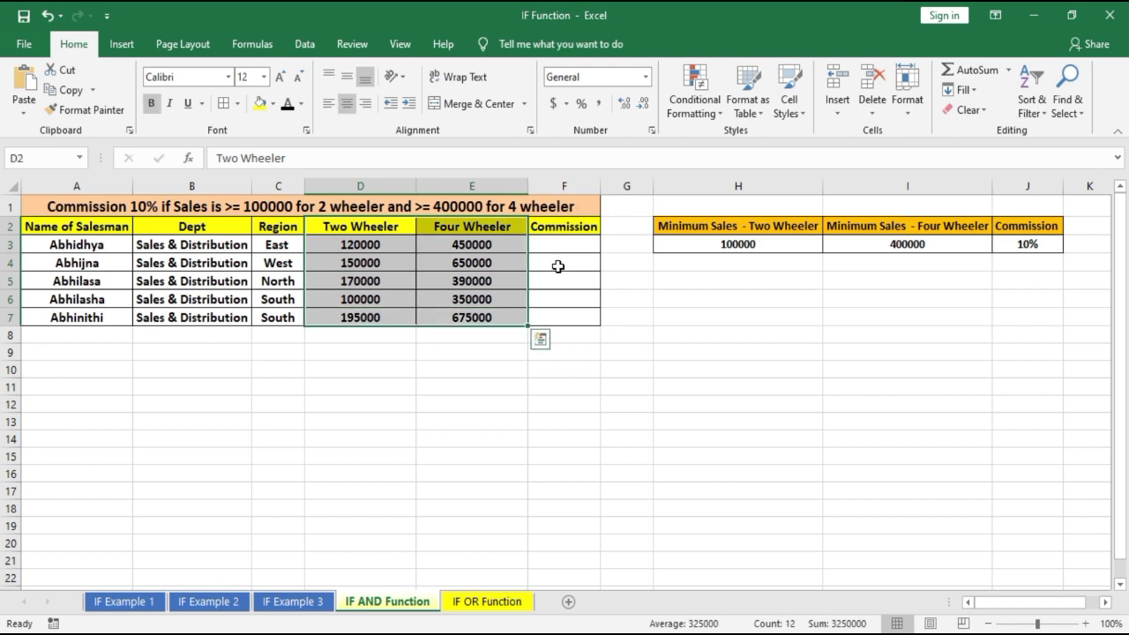
{"action": "left_click_drag", "start_coordinate": [734, 224], "coordinate": [729, 243]}
{"action": "left_click_drag", "start_coordinate": [914, 224], "coordinate": [920, 244]}
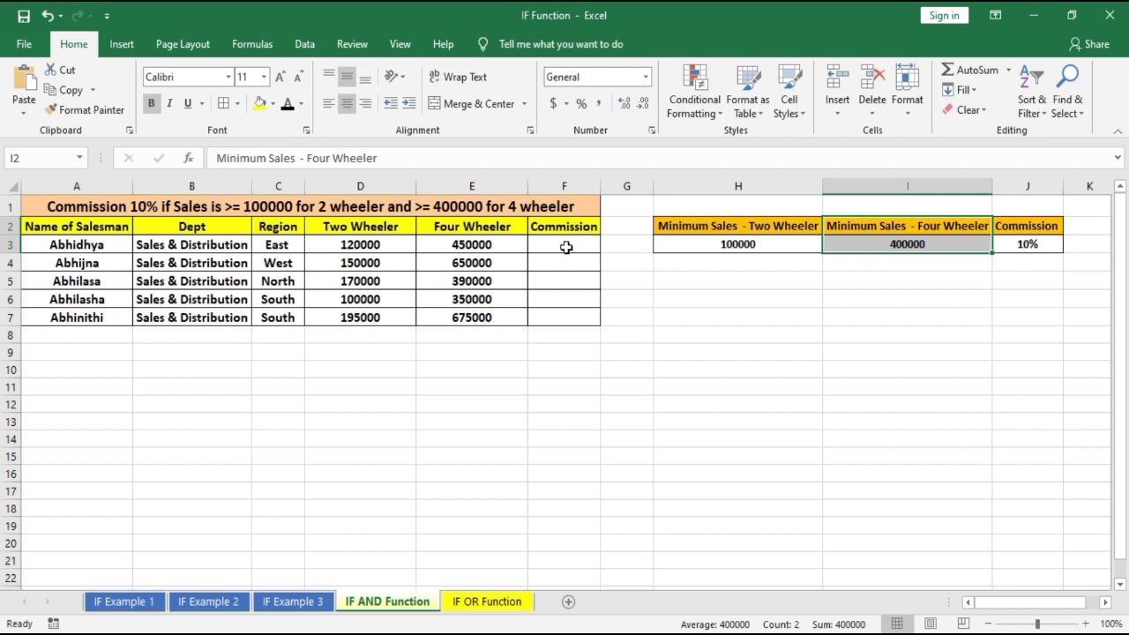
Step: Start an IF formula in the first Commission cell, F3, with a nested AND function as its logical test
{"action": "left_click", "coordinate": [560, 246]}
{"action": "type", "text": "="}
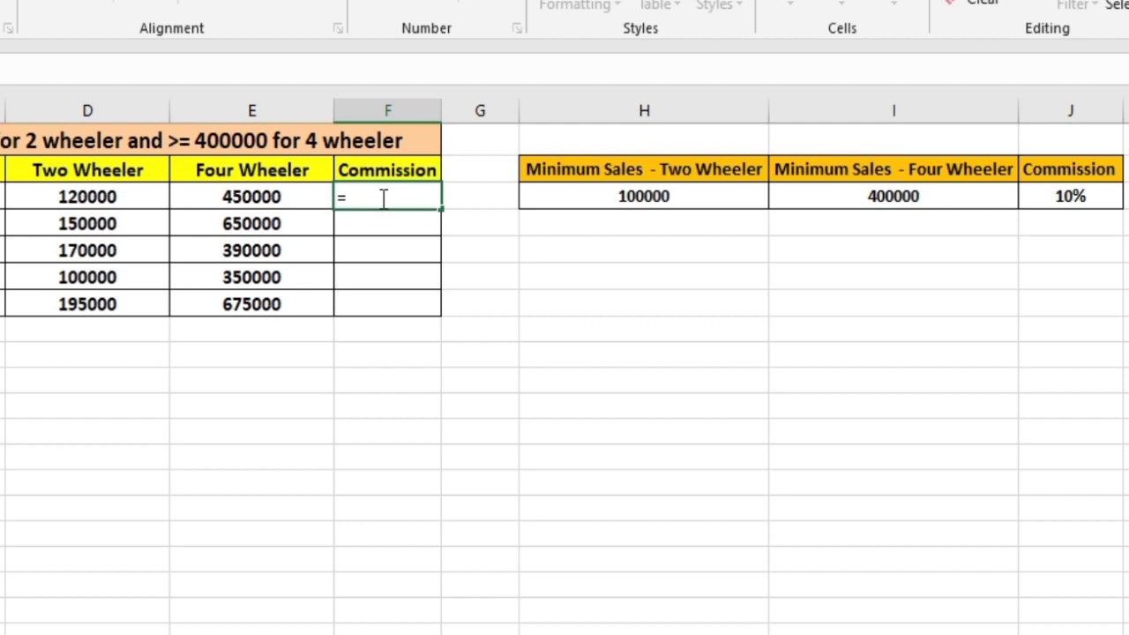
{"action": "type", "text": "if"}
{"action": "key", "text": "Tab"}
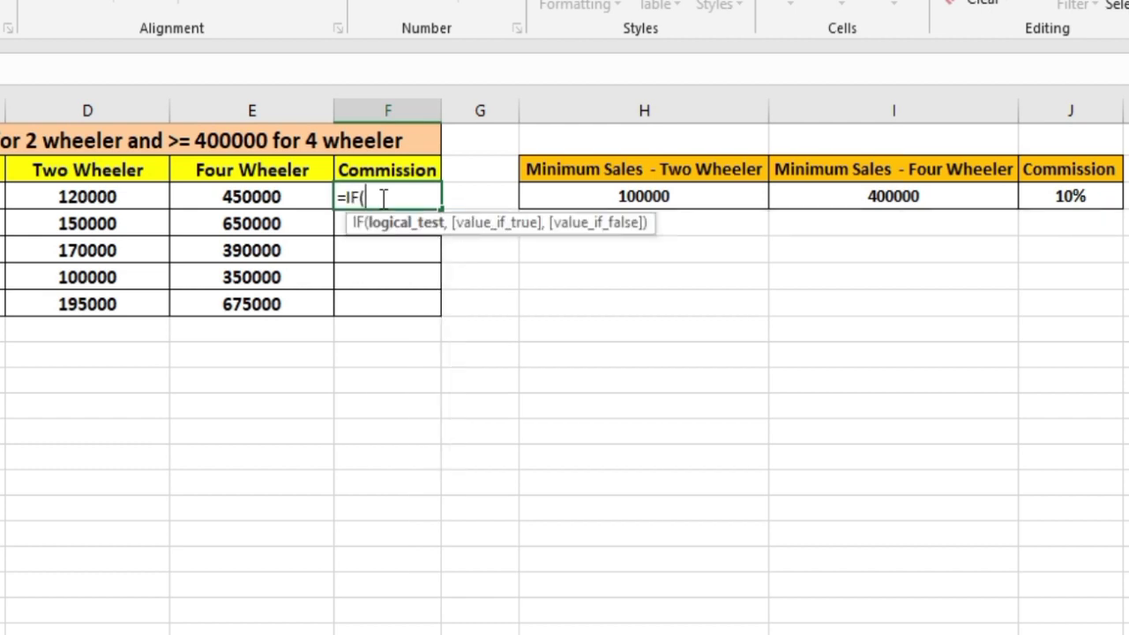
{"action": "type", "text": "an"}
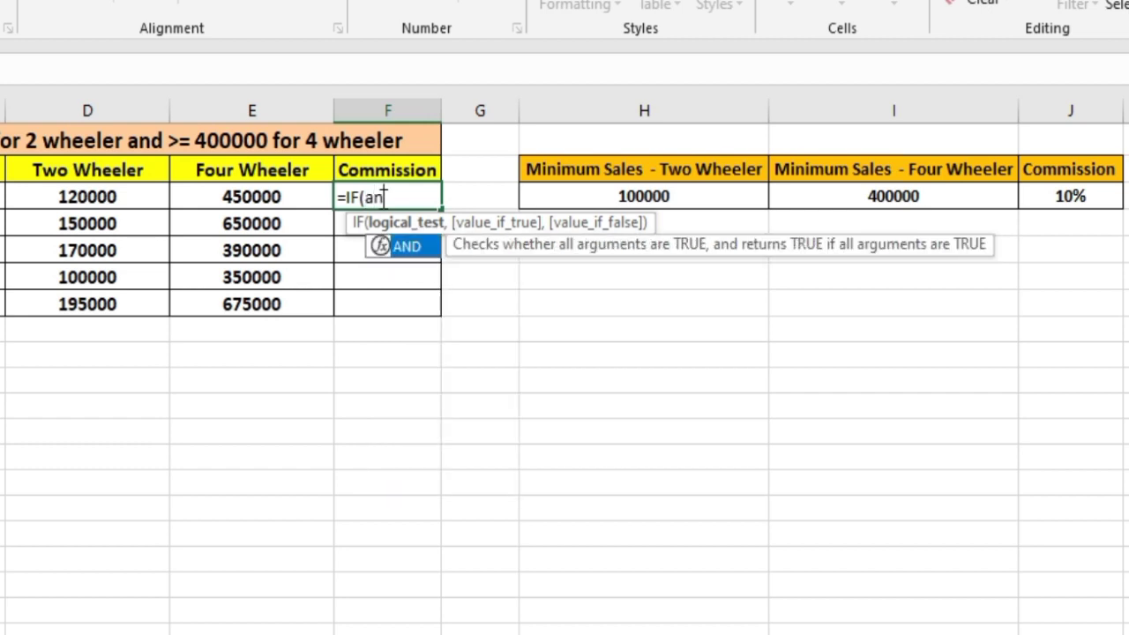
{"action": "type", "text": "d"}
{"action": "key", "text": "Tab"}
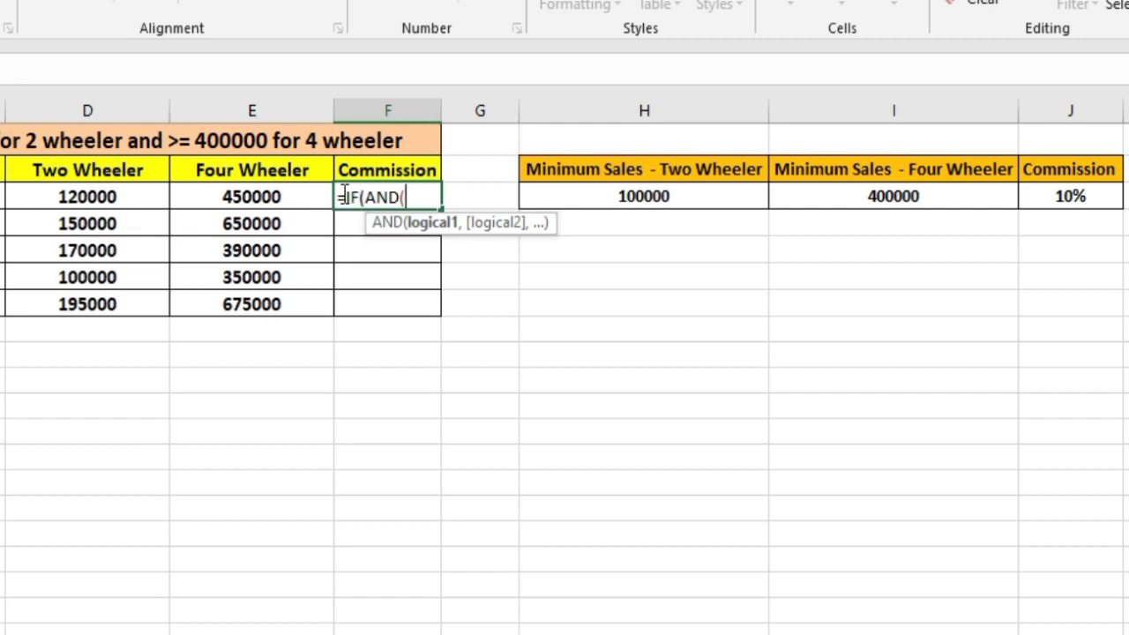
{"action": "left_click_drag", "start_coordinate": [344, 196], "coordinate": [407, 196]}
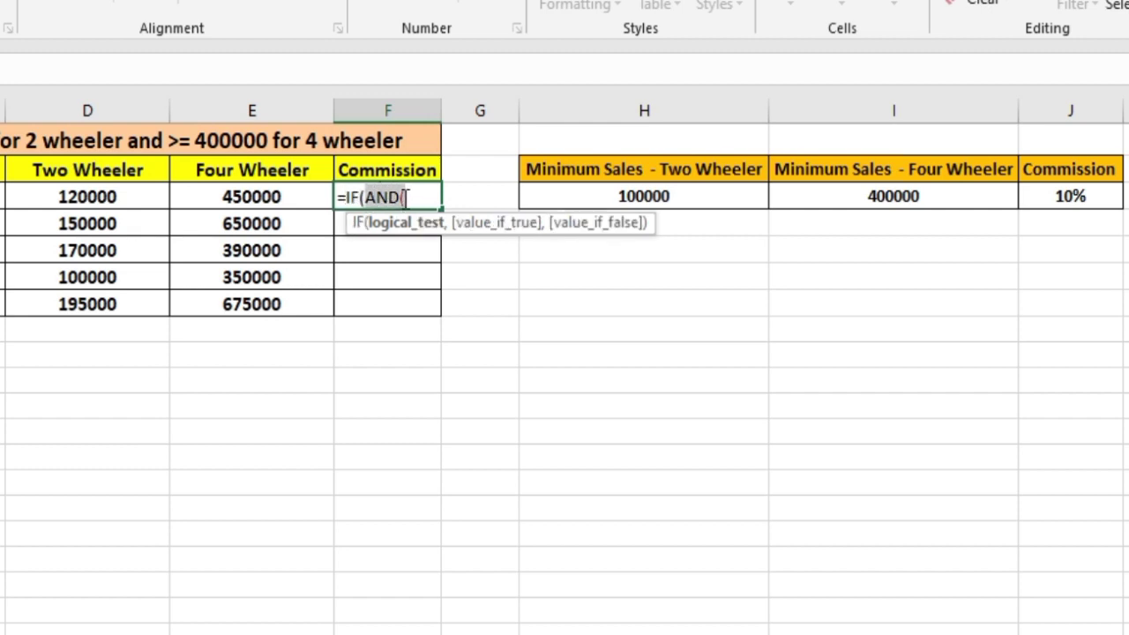
{"action": "left_click", "coordinate": [410, 197]}
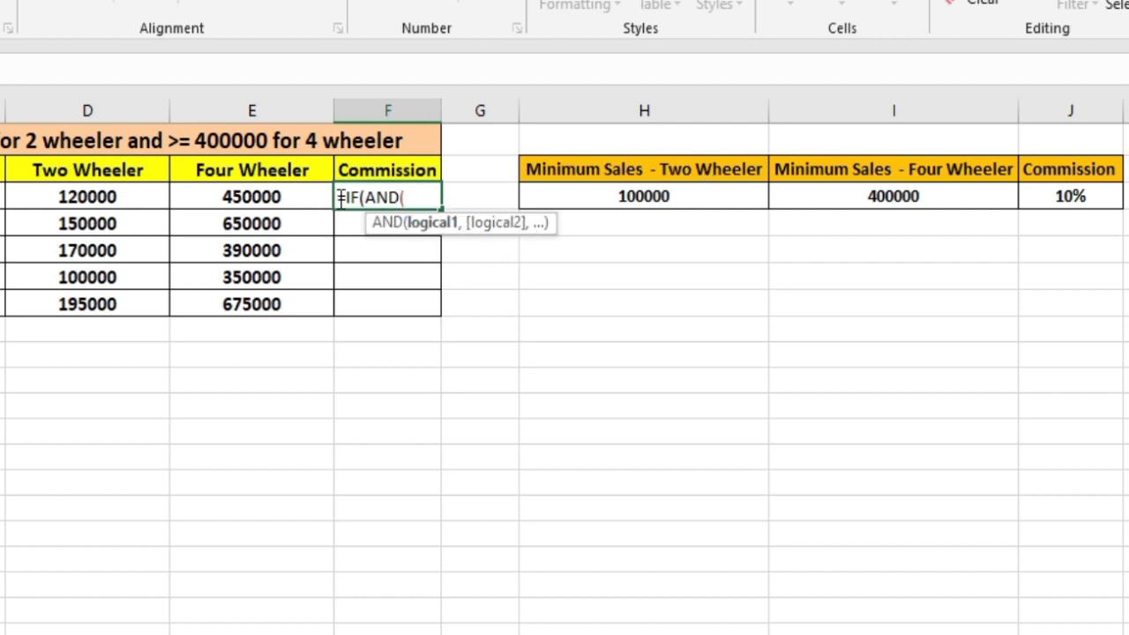
Step: Remove the nested AND from the F3 formula and re-enter it so the formula reads =IF(AND(
{"action": "key", "text": "BackSpace"}
{"action": "key", "text": "BackSpace"}
{"action": "key", "text": "BackSpace"}
{"action": "key", "text": "BackSpace"}
{"action": "key", "text": "BackSpace"}
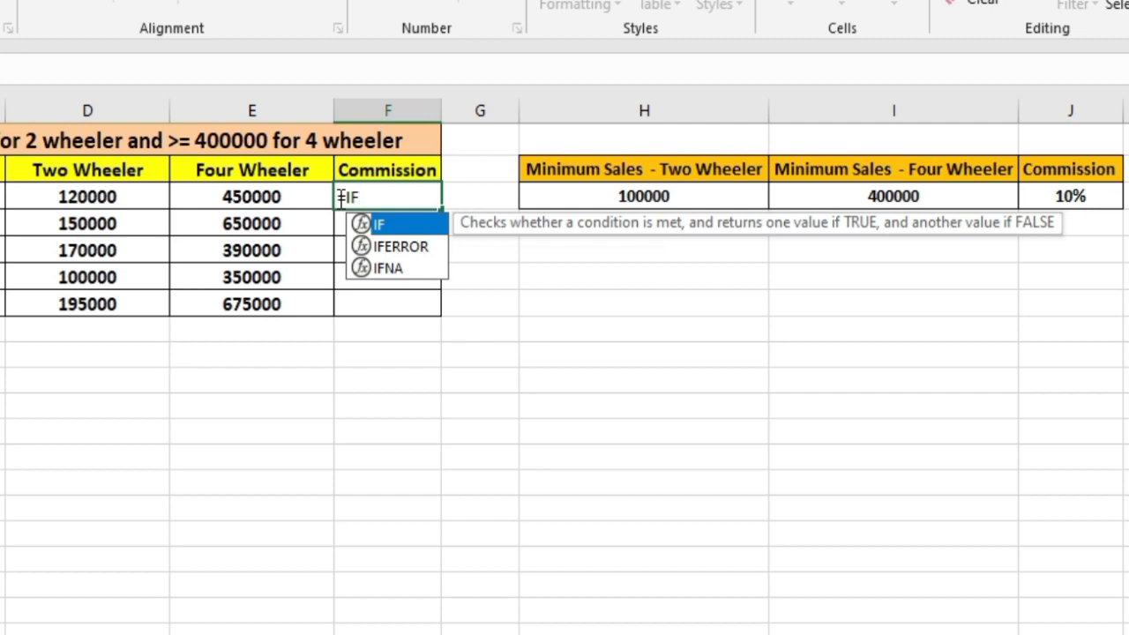
{"action": "type", "text": "(a"}
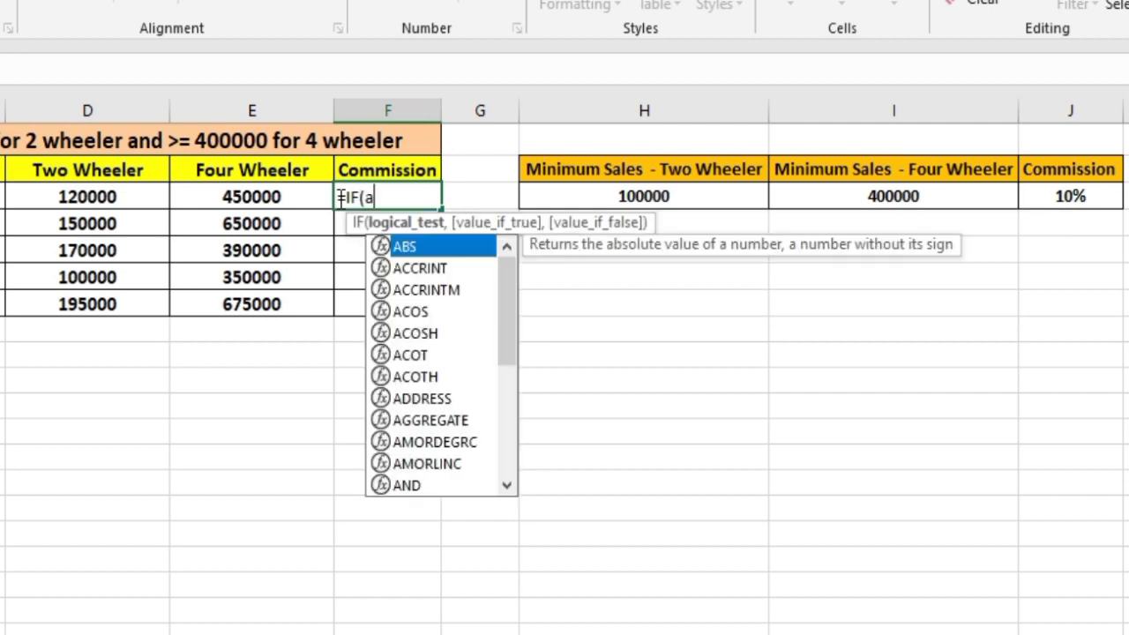
{"action": "type", "text": "nd"}
{"action": "key", "text": "Tab"}
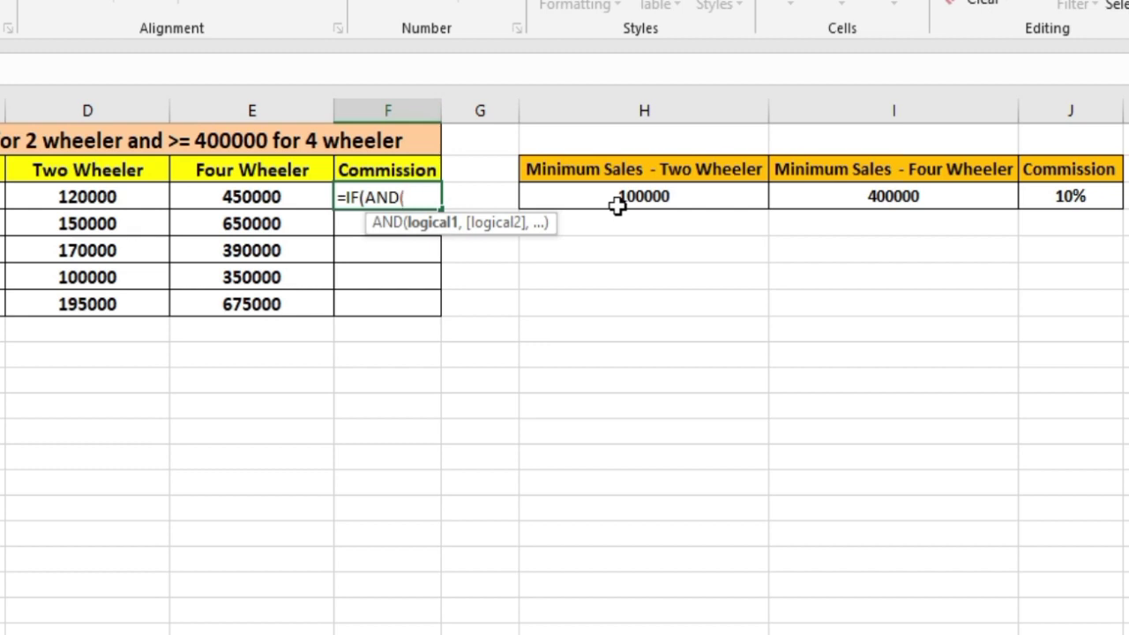
Step: Enter D3>=$H$3 as the first AND condition, keeping the Two Wheeler minimum as an absolute reference
{"action": "left_click", "coordinate": [79, 207]}
{"action": "type", "text": ">="}
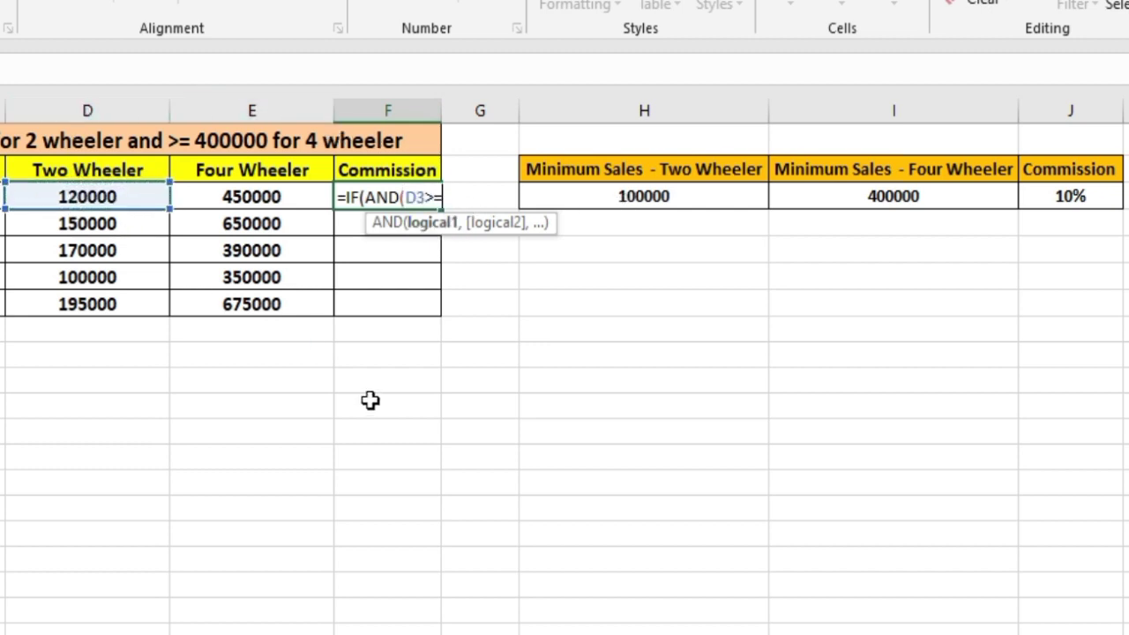
{"action": "left_click", "coordinate": [646, 196]}
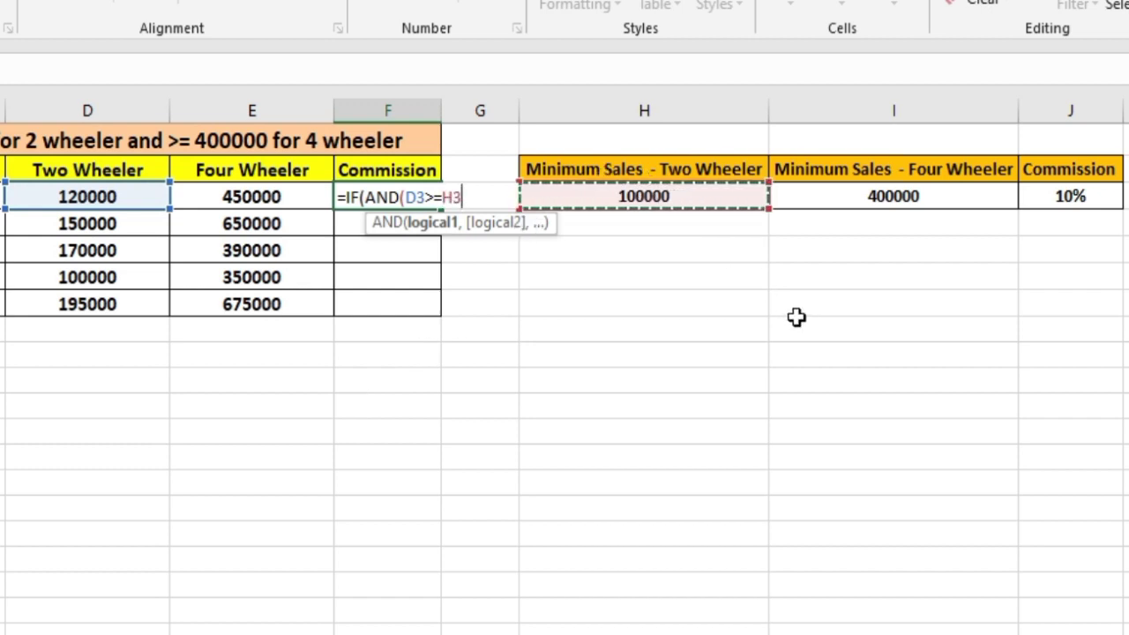
{"action": "key", "text": "F4"}
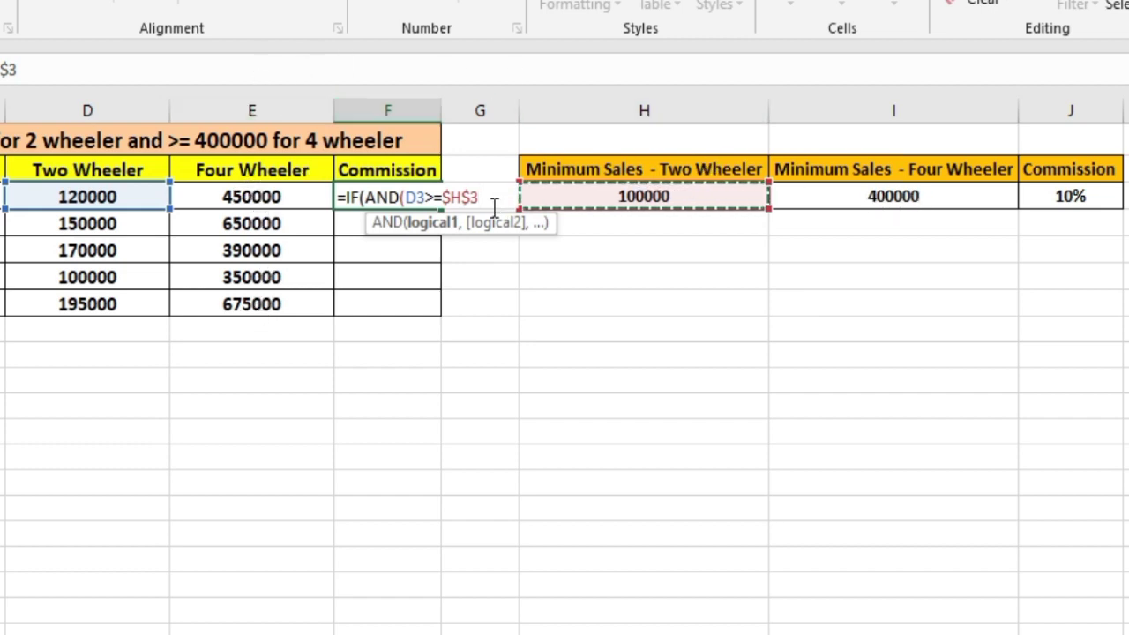
{"action": "type", "text": ","}
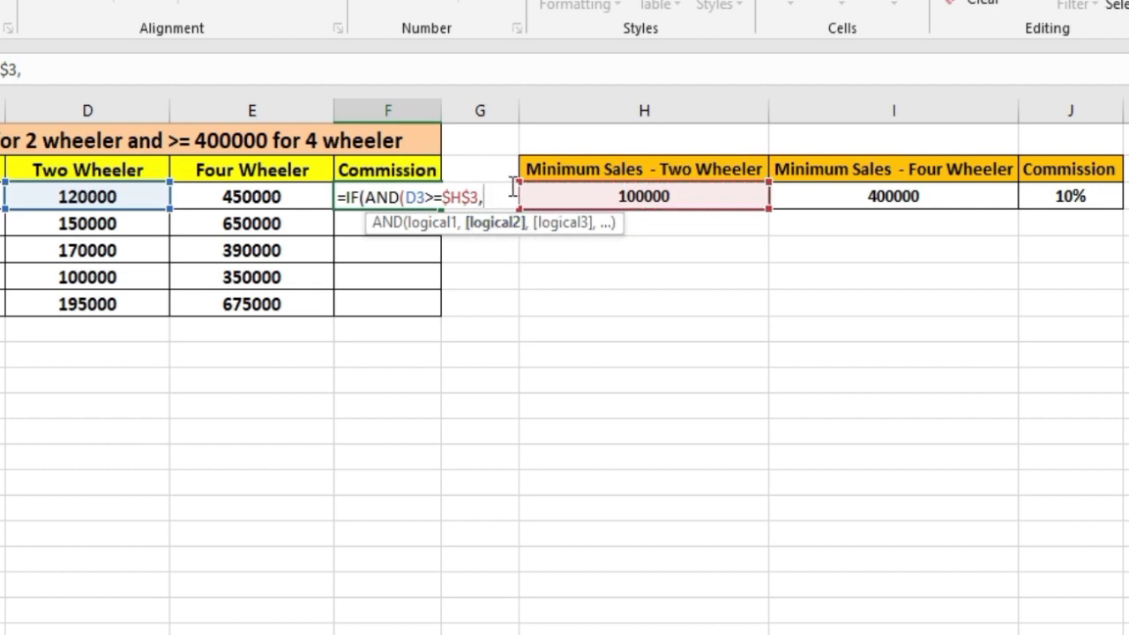
Step: Enter E3>=$I$3 as the second condition with the Four Wheeler minimum as an absolute reference, and close the AND function
{"action": "left_click", "coordinate": [265, 195]}
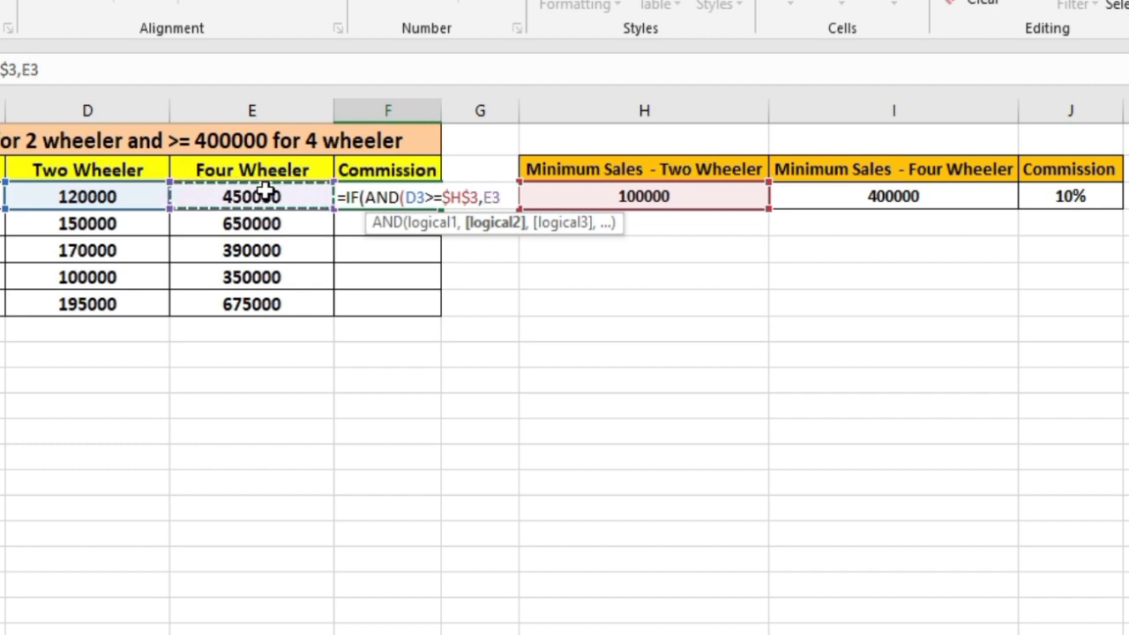
{"action": "type", "text": ">="}
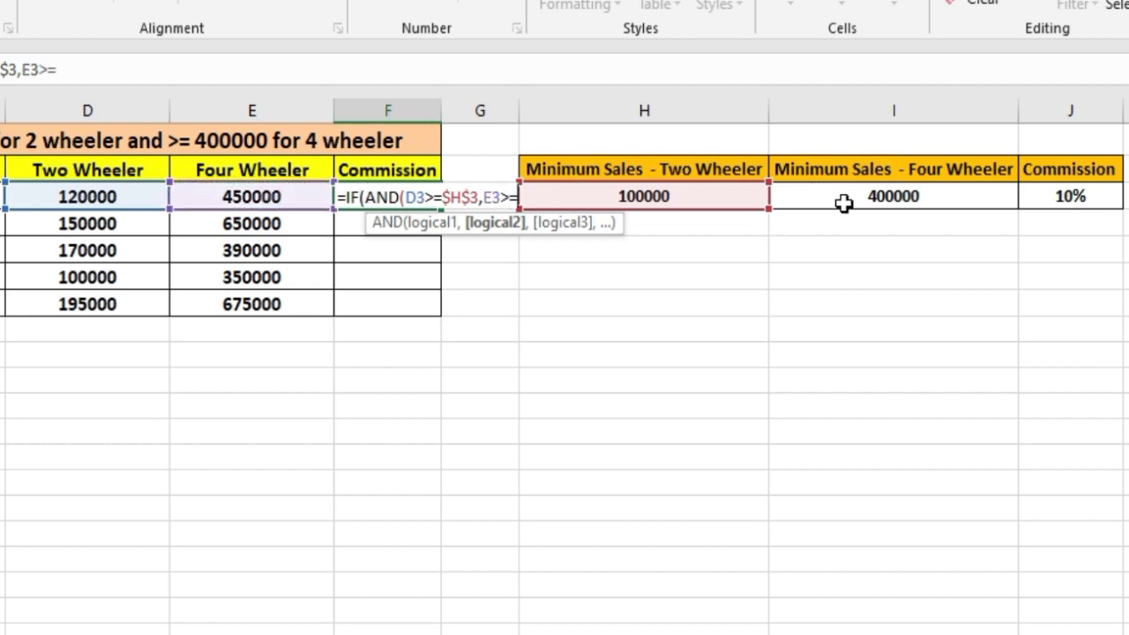
{"action": "left_click", "coordinate": [869, 175]}
{"action": "left_click", "coordinate": [872, 194]}
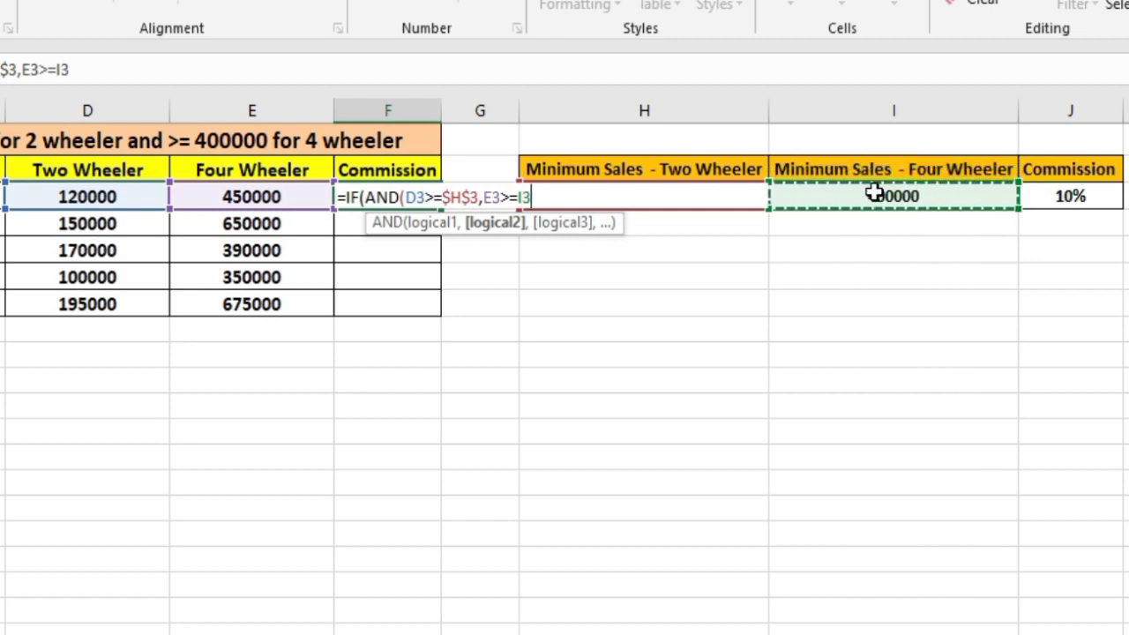
{"action": "key", "text": "F4"}
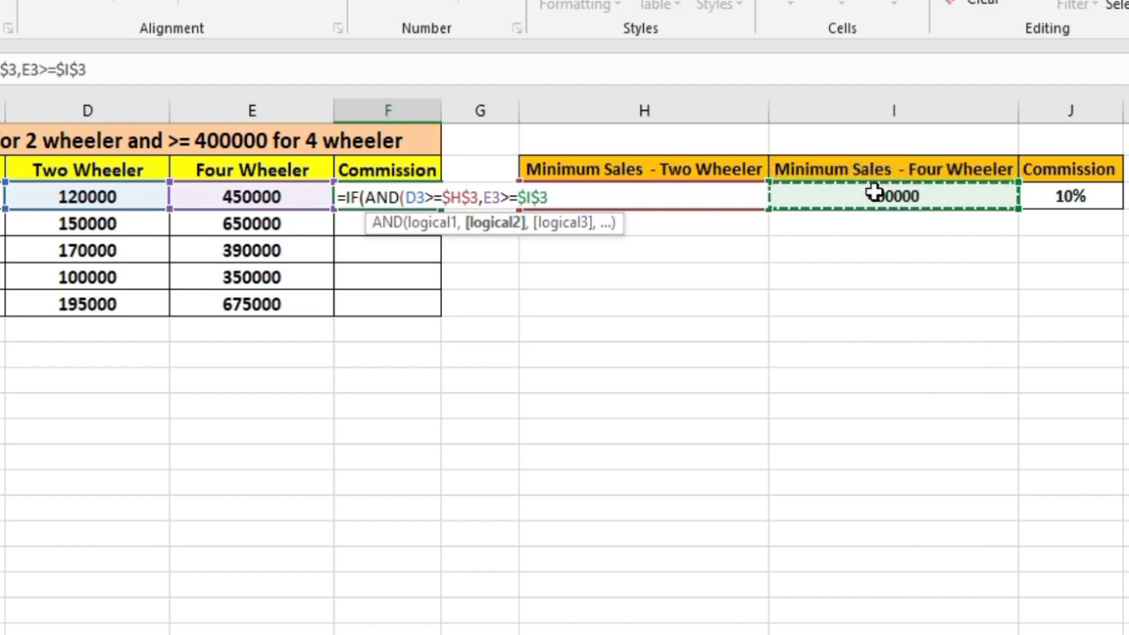
{"action": "type", "text": ")"}
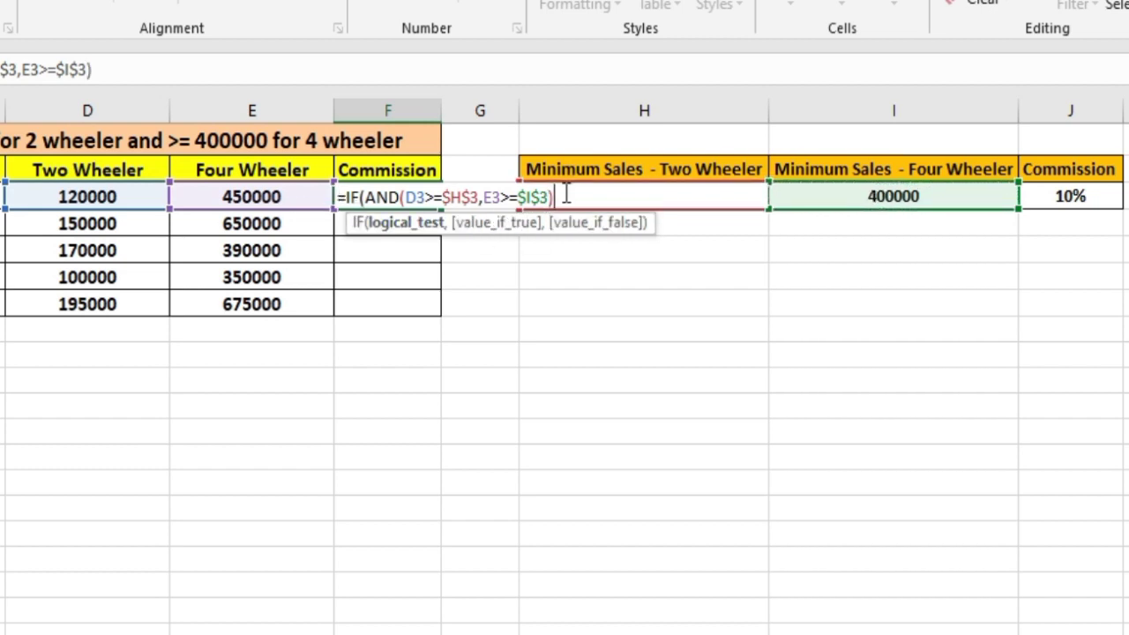
{"action": "left_click_drag", "start_coordinate": [567, 196], "coordinate": [369, 195]}
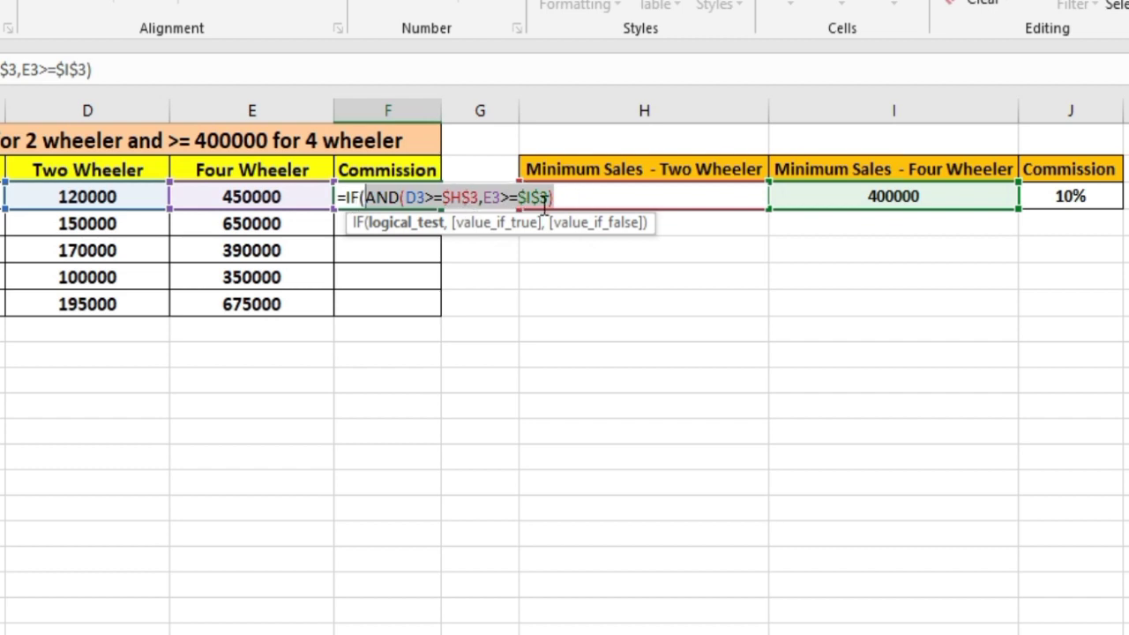
{"action": "left_click", "coordinate": [399, 201]}
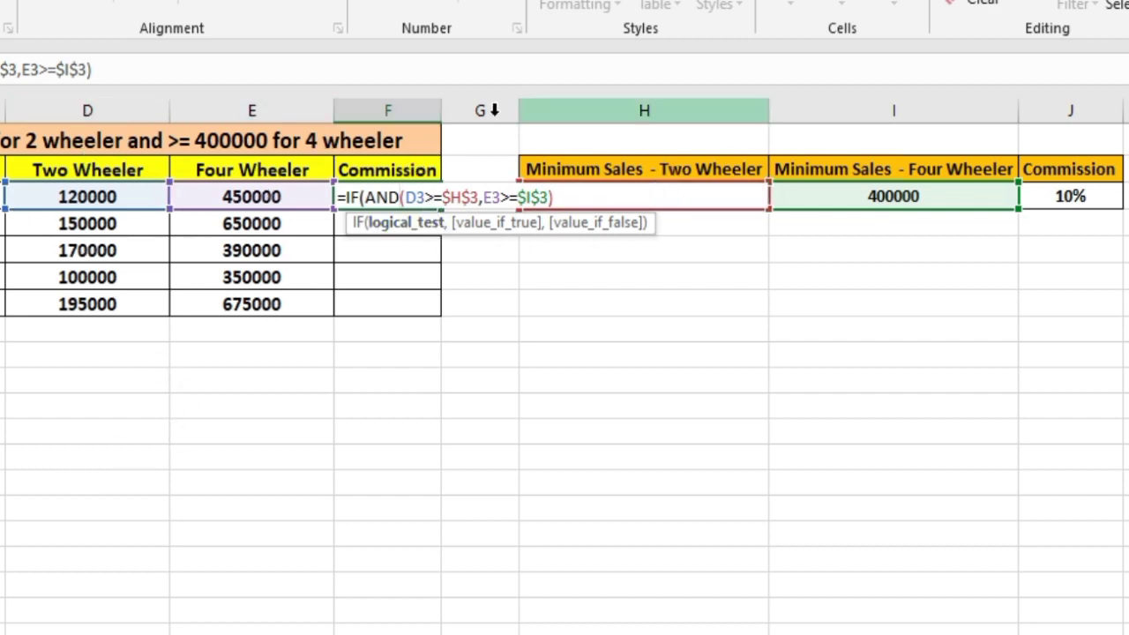
{"action": "left_click_drag", "start_coordinate": [403, 198], "coordinate": [365, 197]}
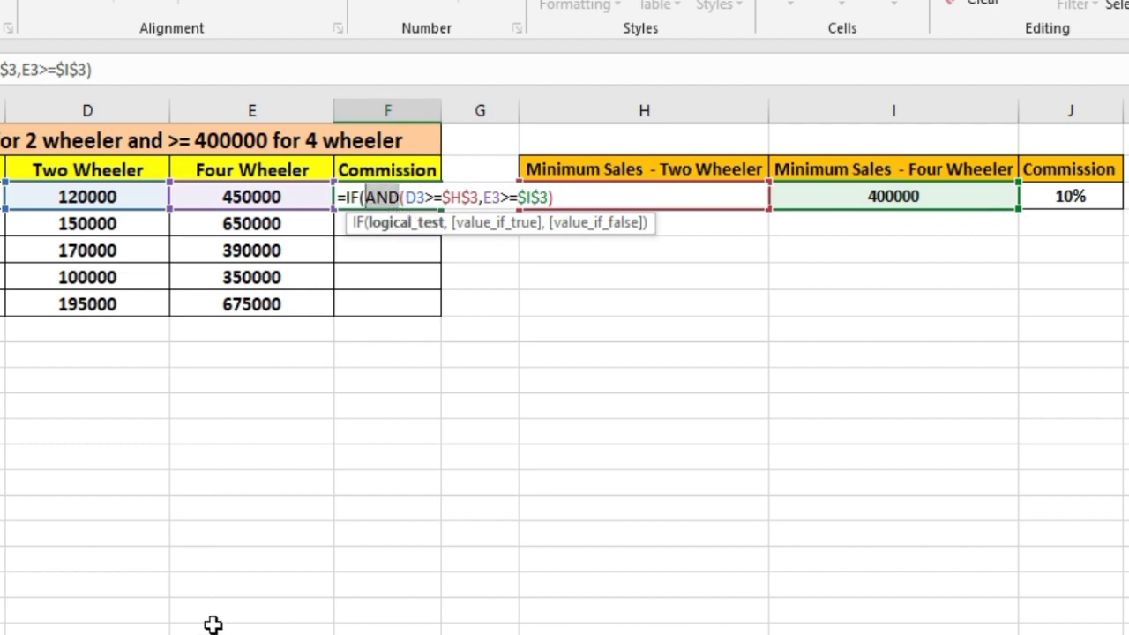
{"action": "left_click", "coordinate": [591, 198]}
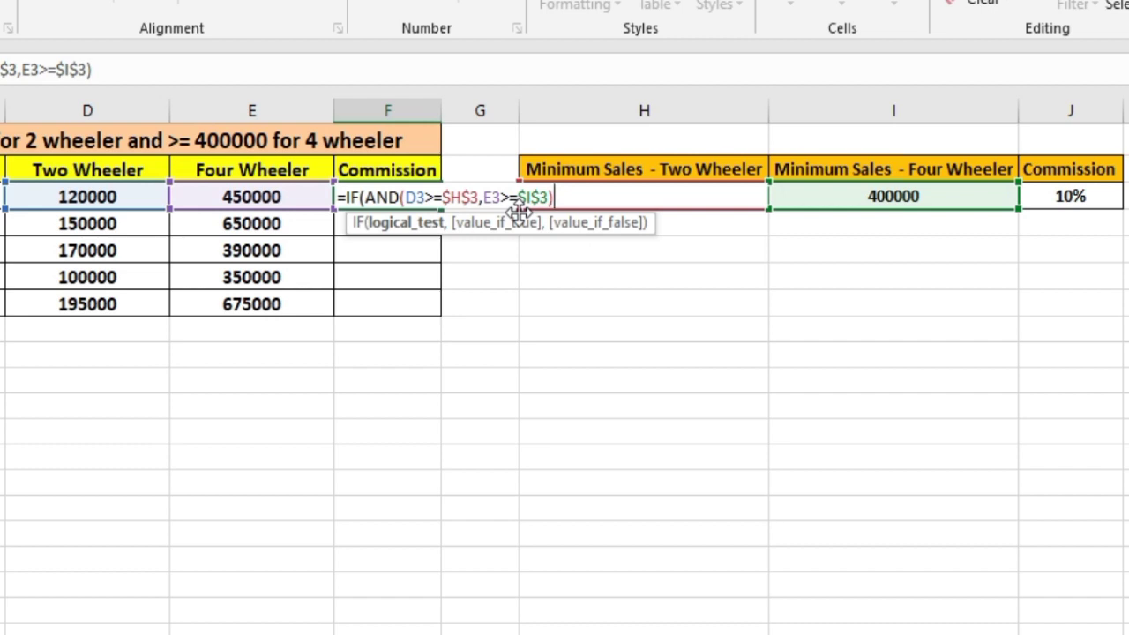
Step: Begin the value-if-true argument with SUM(D3:E3) to add the Two Wheeler and Four Wheeler sales
{"action": "type", "text": ","}
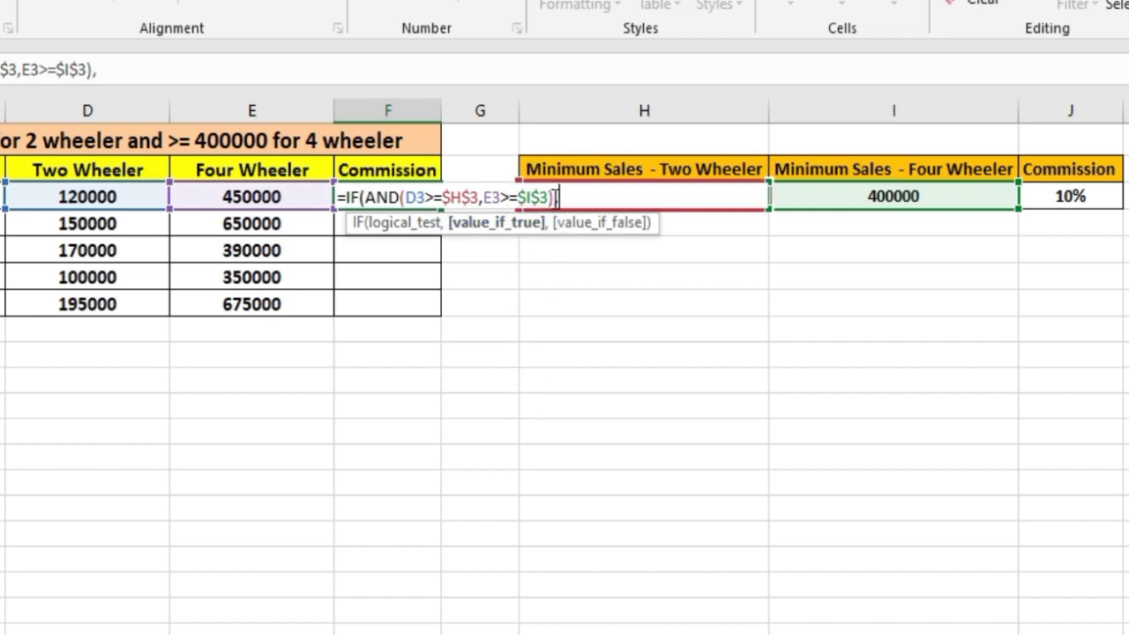
{"action": "left_click_drag", "start_coordinate": [549, 196], "coordinate": [366, 196]}
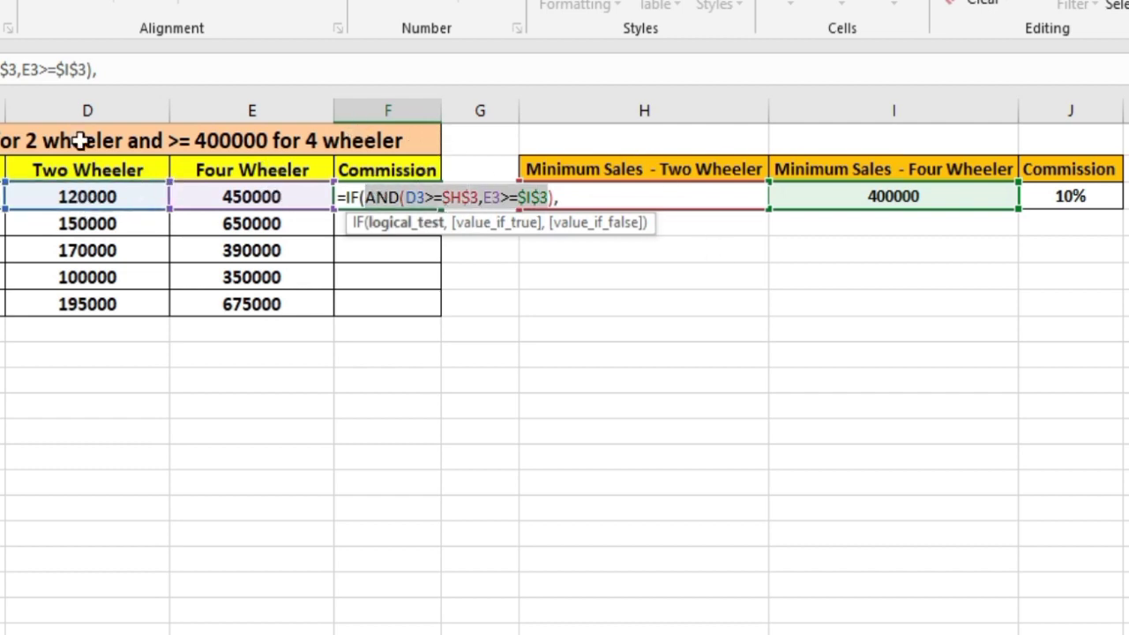
{"action": "left_click", "coordinate": [608, 190]}
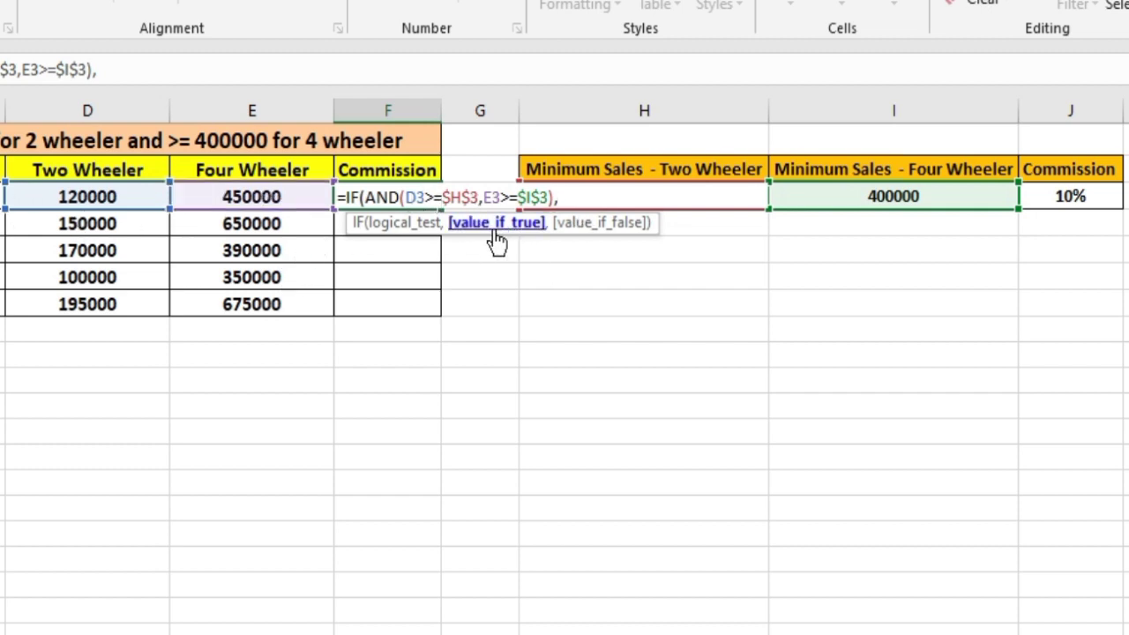
{"action": "type", "text": "sum"}
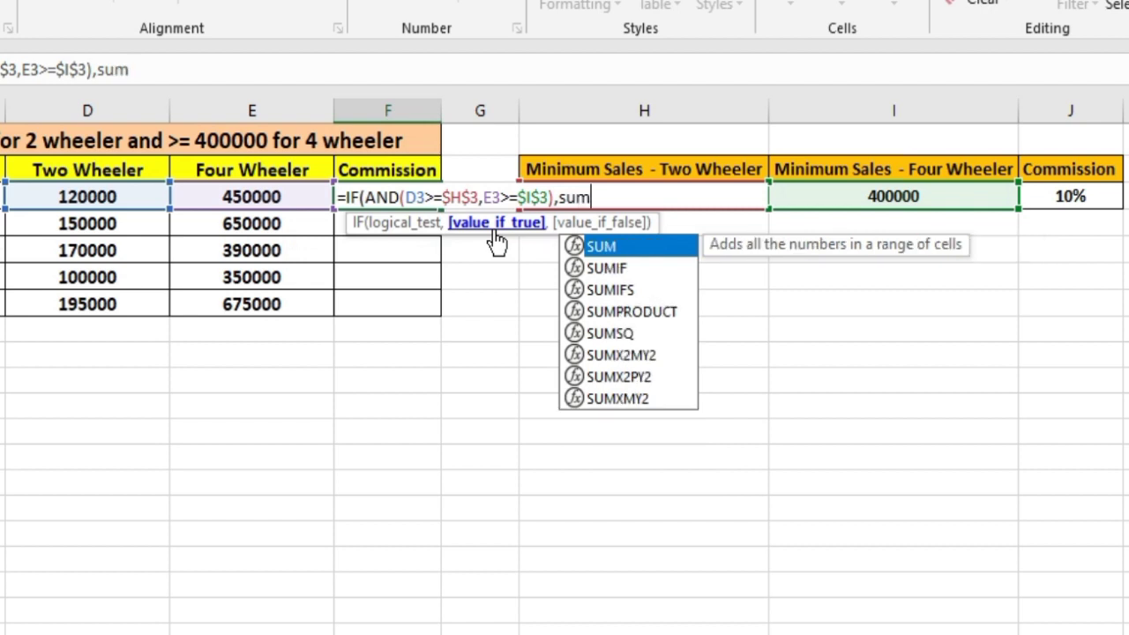
{"action": "key", "text": "Tab"}
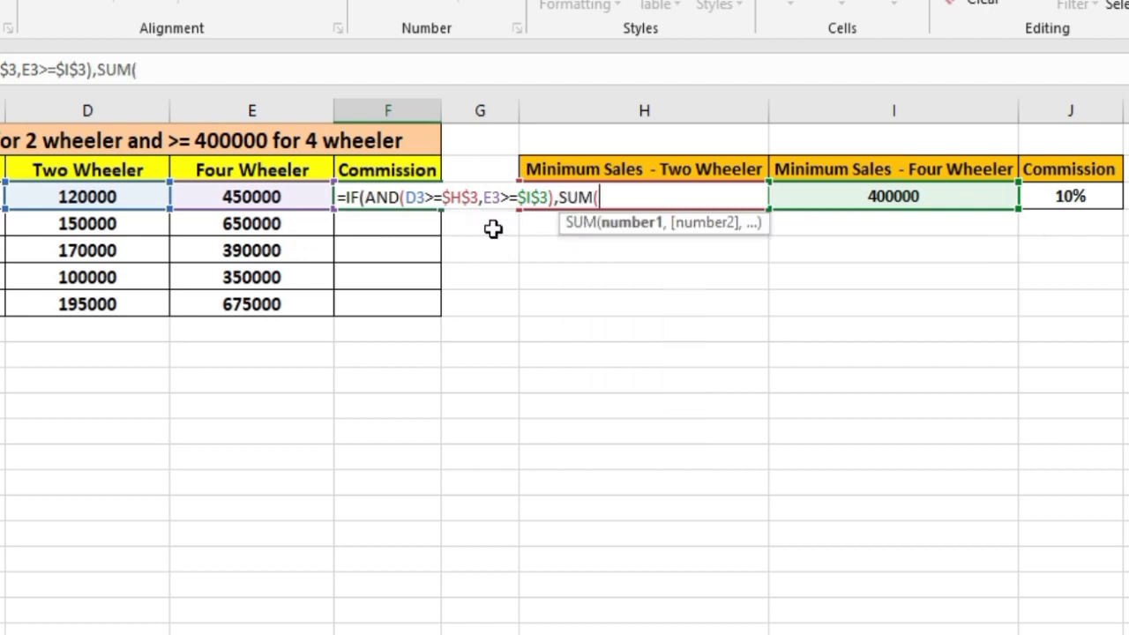
{"action": "left_click_drag", "start_coordinate": [131, 196], "coordinate": [291, 197]}
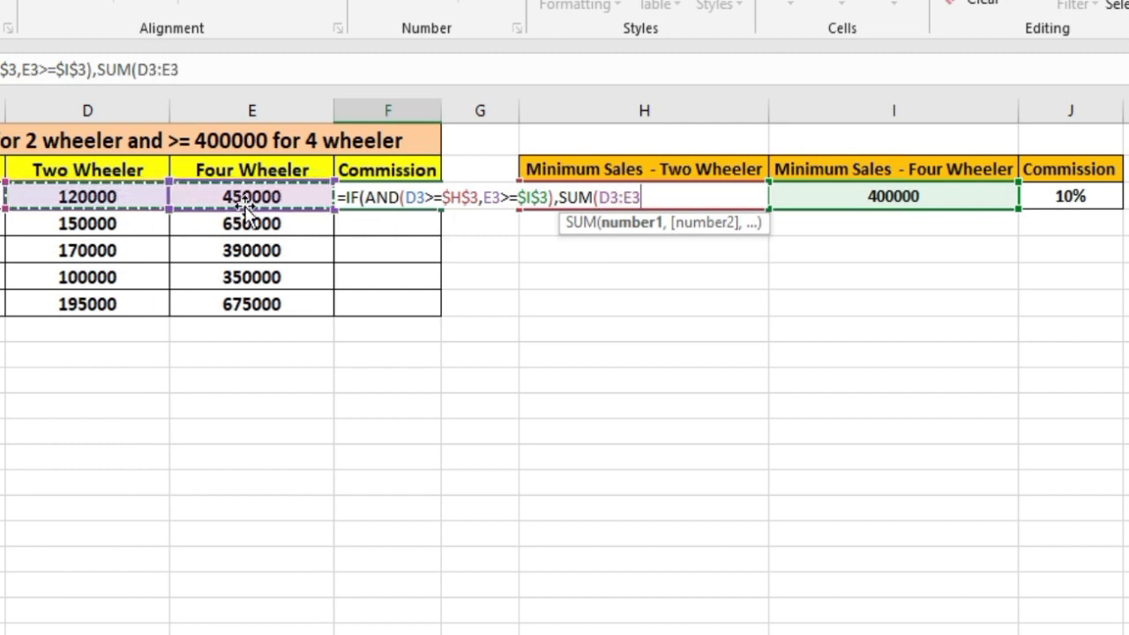
{"action": "type", "text": ")"}
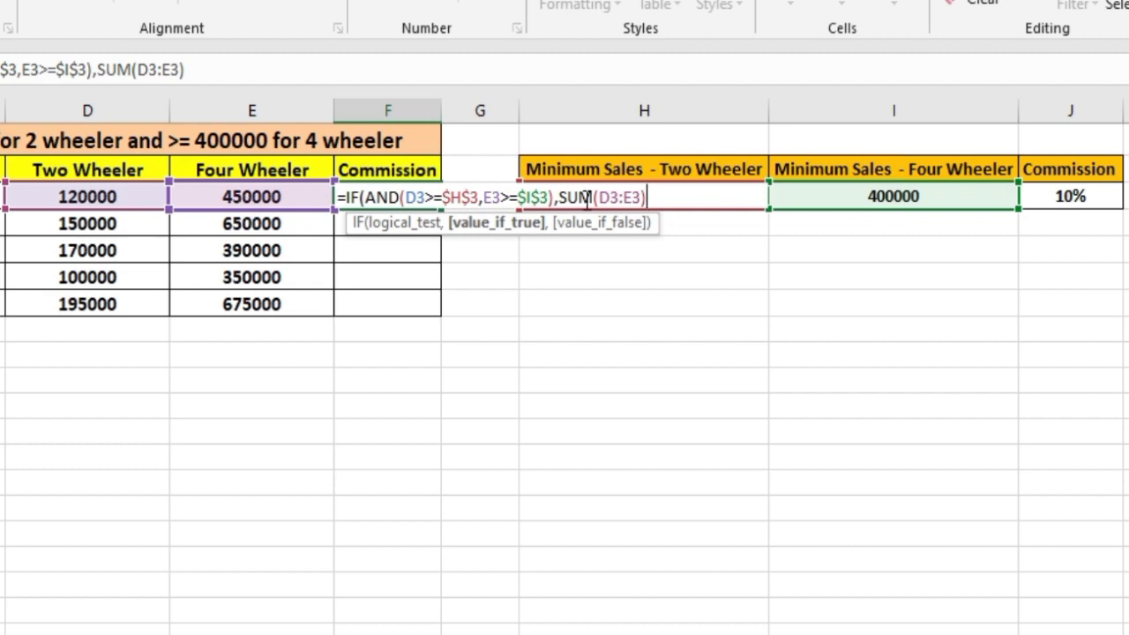
Step: Multiply the sales sum by the commission rate in J3, entered as the absolute reference $J$3
{"action": "left_click_drag", "start_coordinate": [647, 197], "coordinate": [562, 194]}
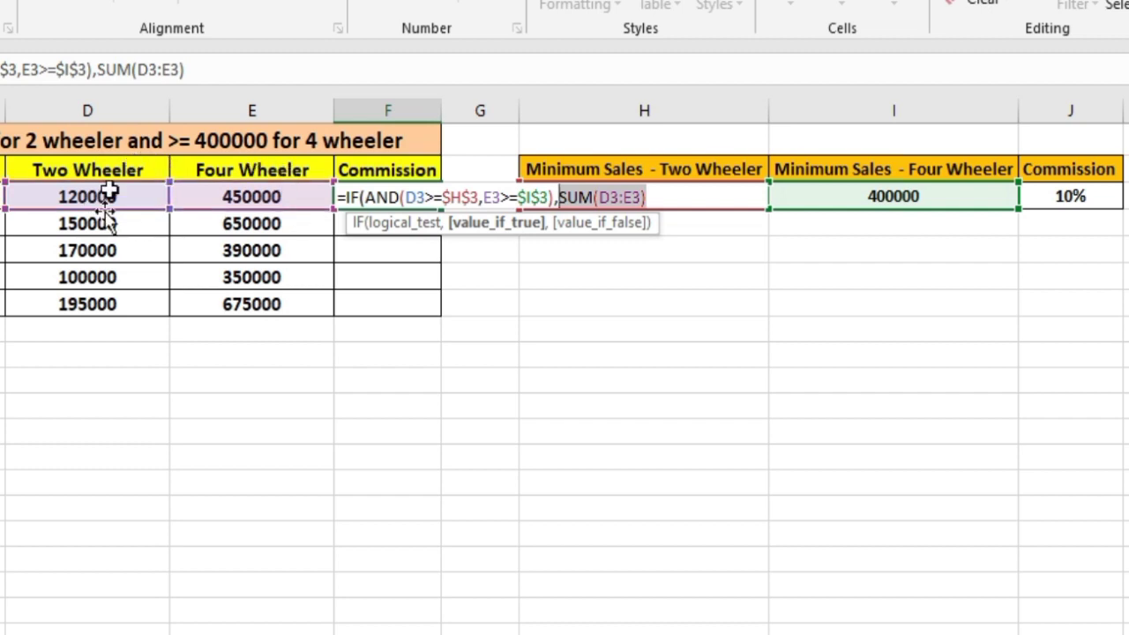
{"action": "left_click", "coordinate": [674, 194]}
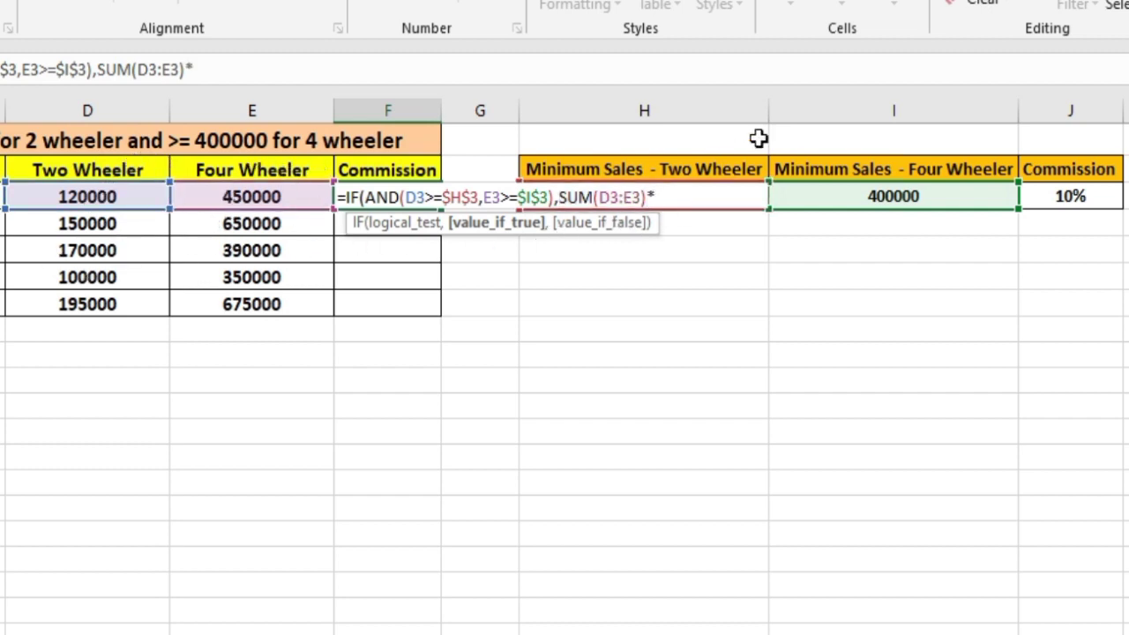
{"action": "left_click", "coordinate": [1077, 196]}
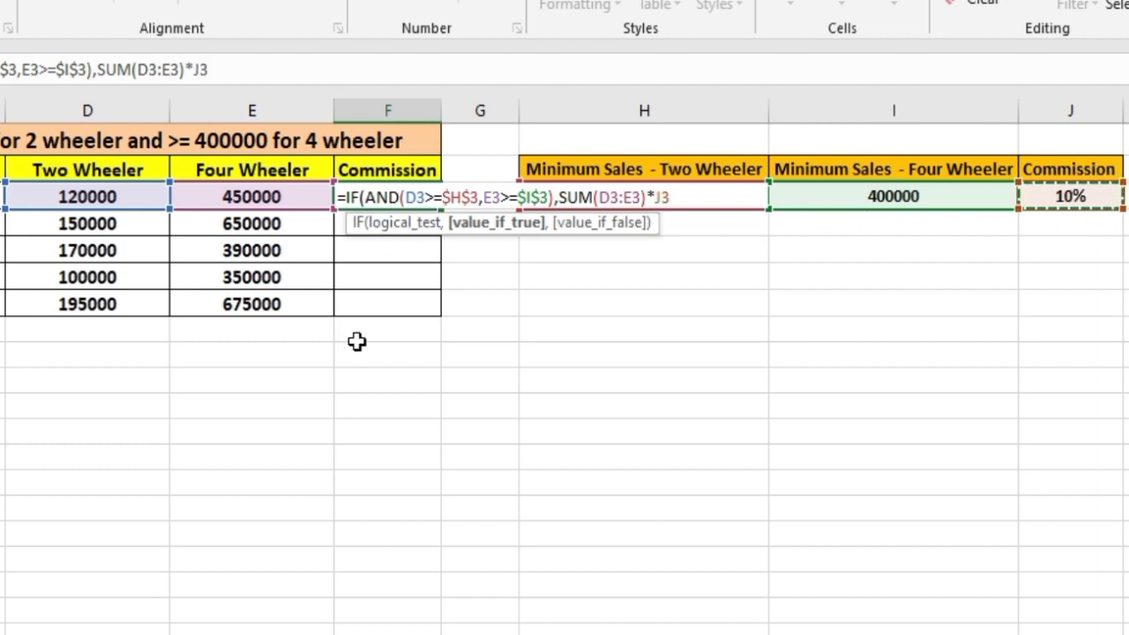
{"action": "key", "text": "F4"}
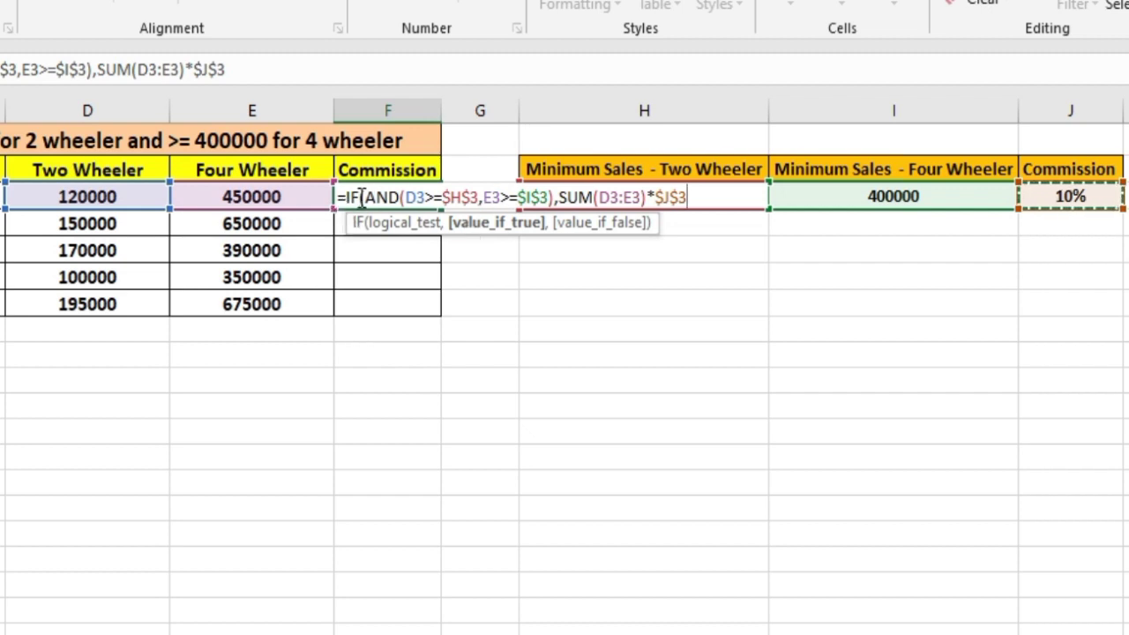
{"action": "left_click_drag", "start_coordinate": [362, 196], "coordinate": [407, 196]}
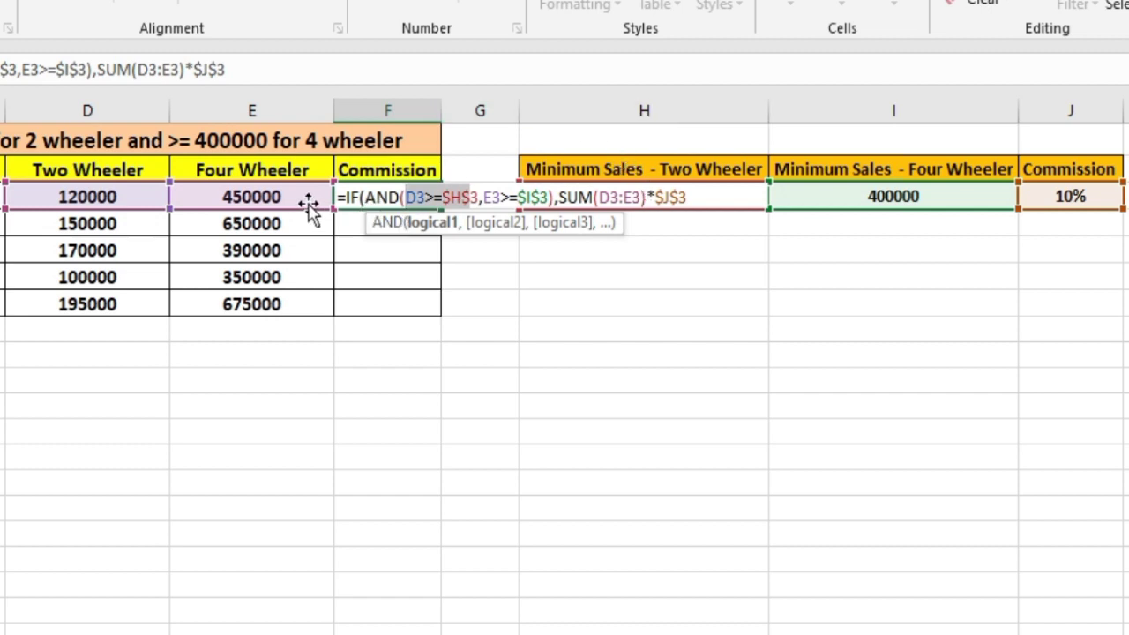
{"action": "left_click", "coordinate": [483, 196]}
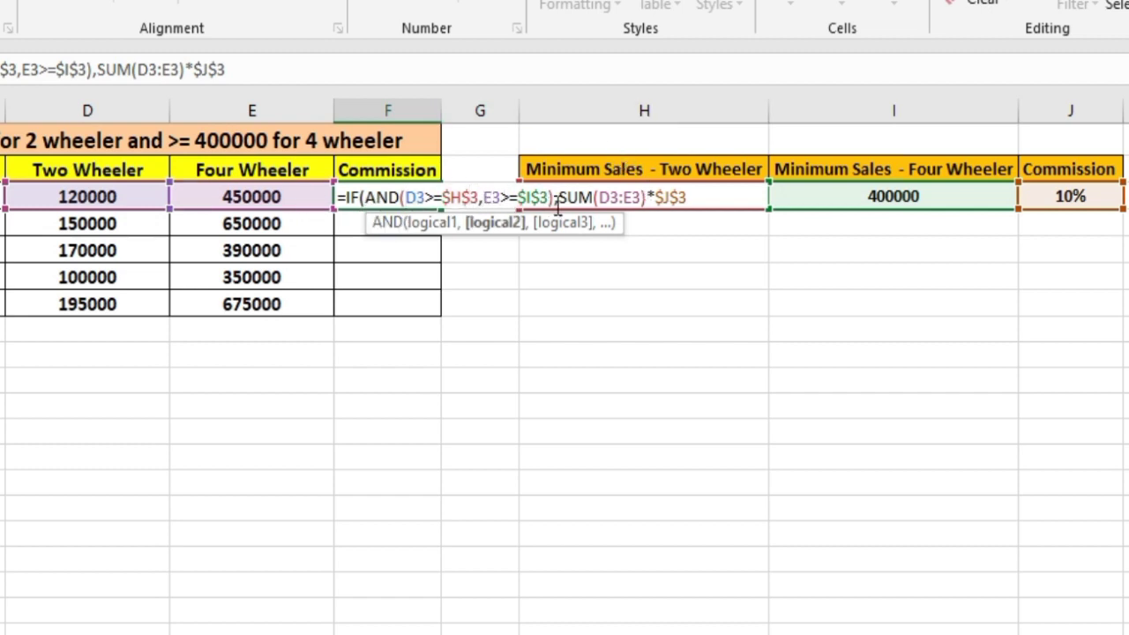
Step: Review the conditions and sum in F3's formula, add 0 as the value if false, close the IF function and commit it
{"action": "left_click_drag", "start_coordinate": [549, 196], "coordinate": [483, 195]}
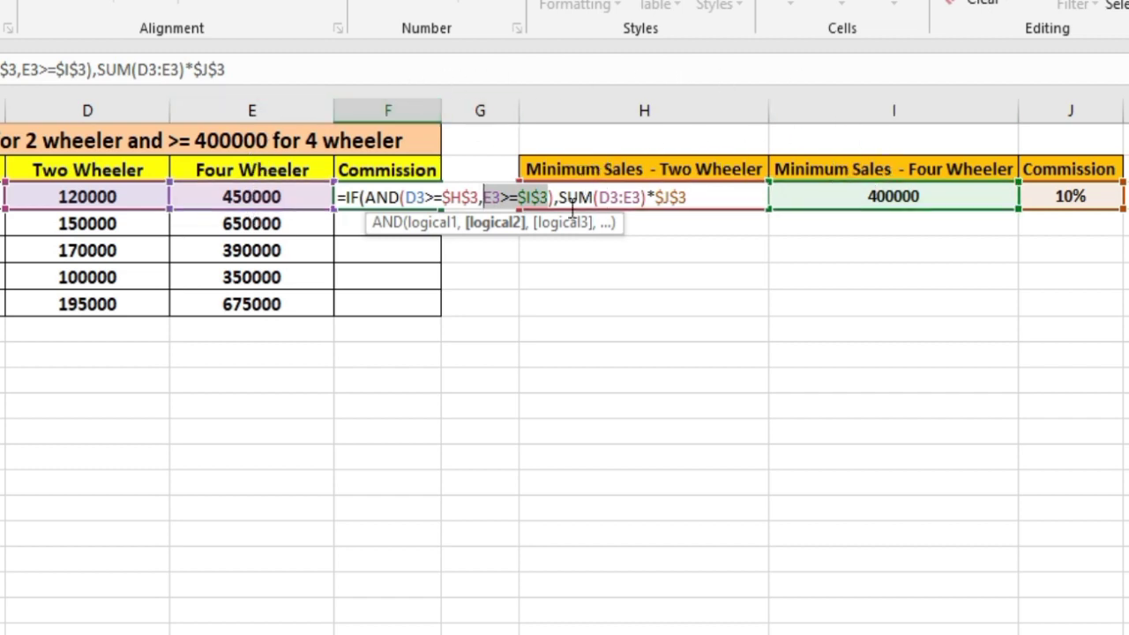
{"action": "left_click_drag", "start_coordinate": [548, 195], "coordinate": [445, 196]}
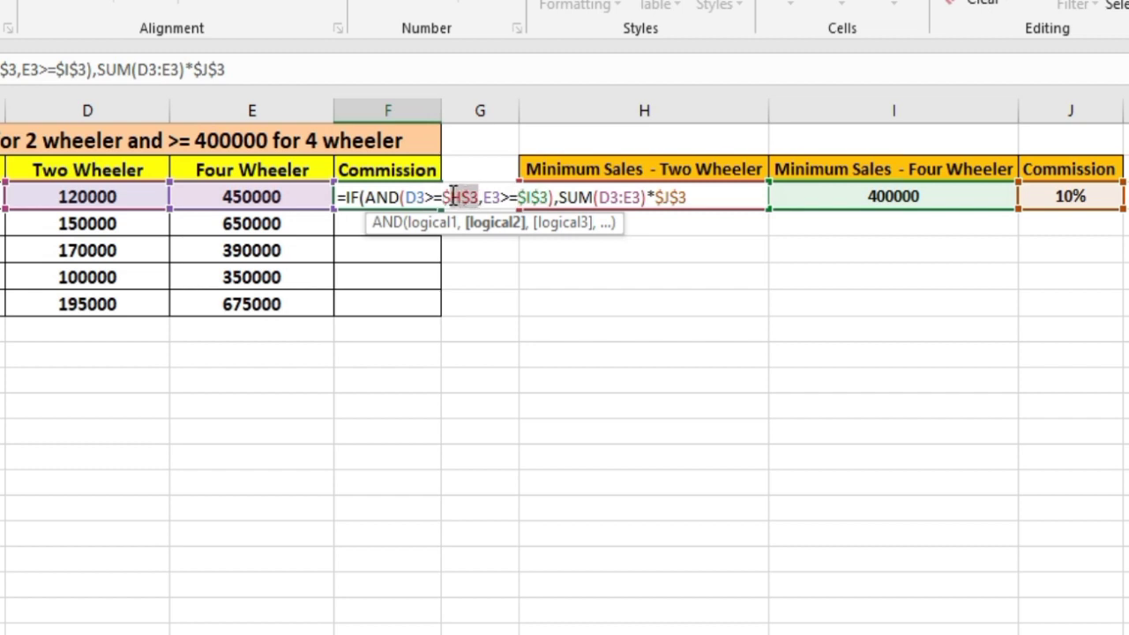
{"action": "left_click", "coordinate": [553, 196]}
{"action": "left_click", "coordinate": [561, 196]}
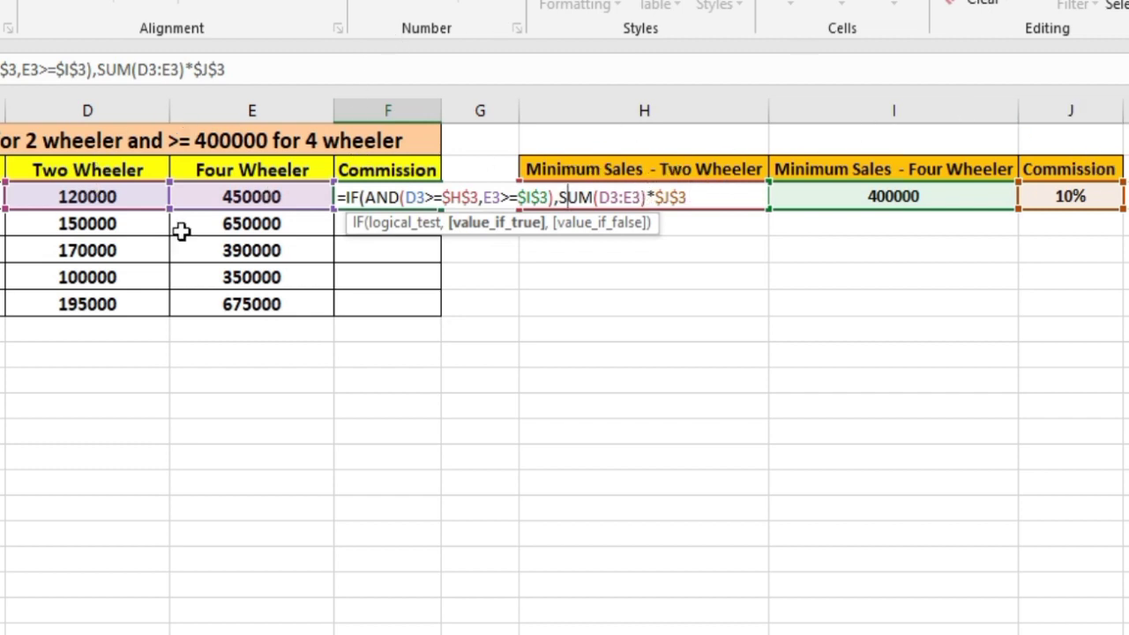
{"action": "left_click_drag", "start_coordinate": [654, 196], "coordinate": [561, 198]}
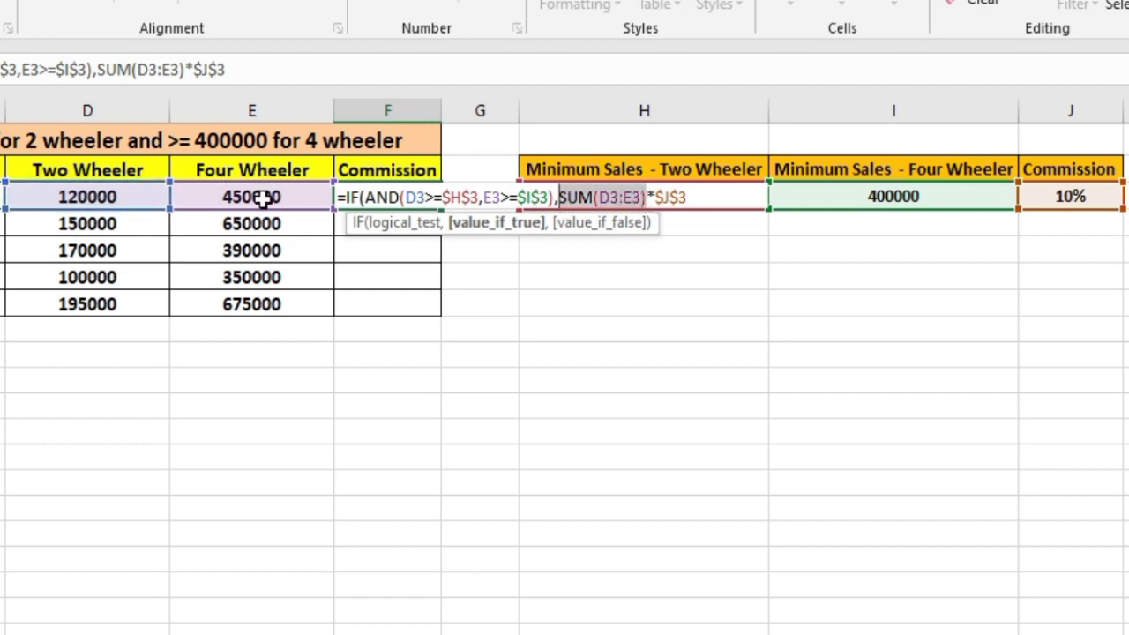
{"action": "left_click", "coordinate": [706, 197]}
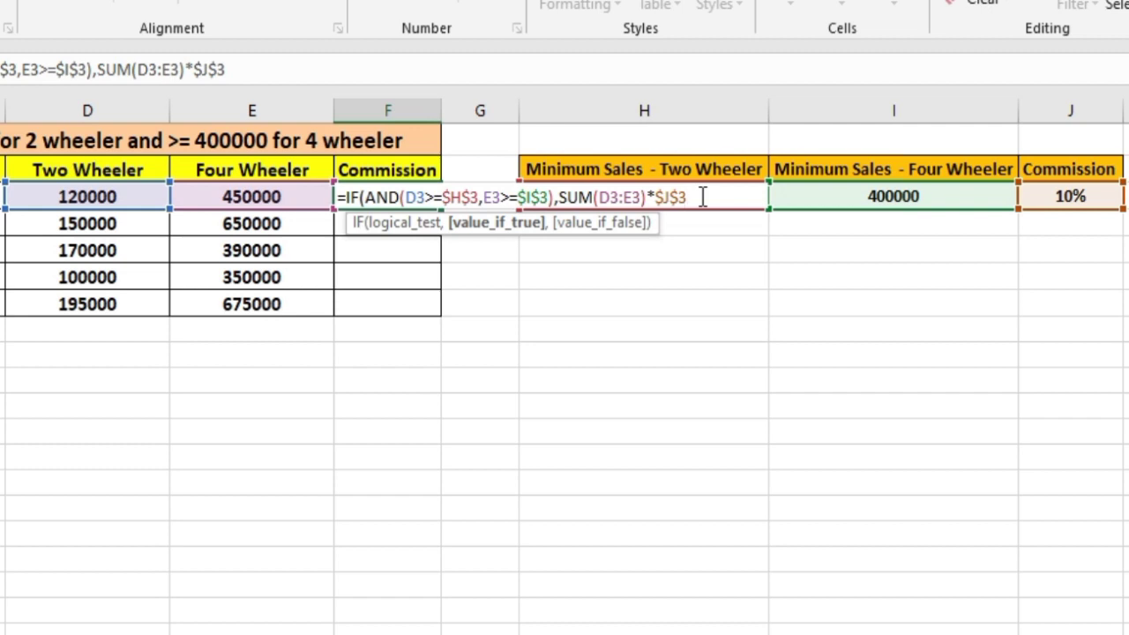
{"action": "type", "text": ",0"}
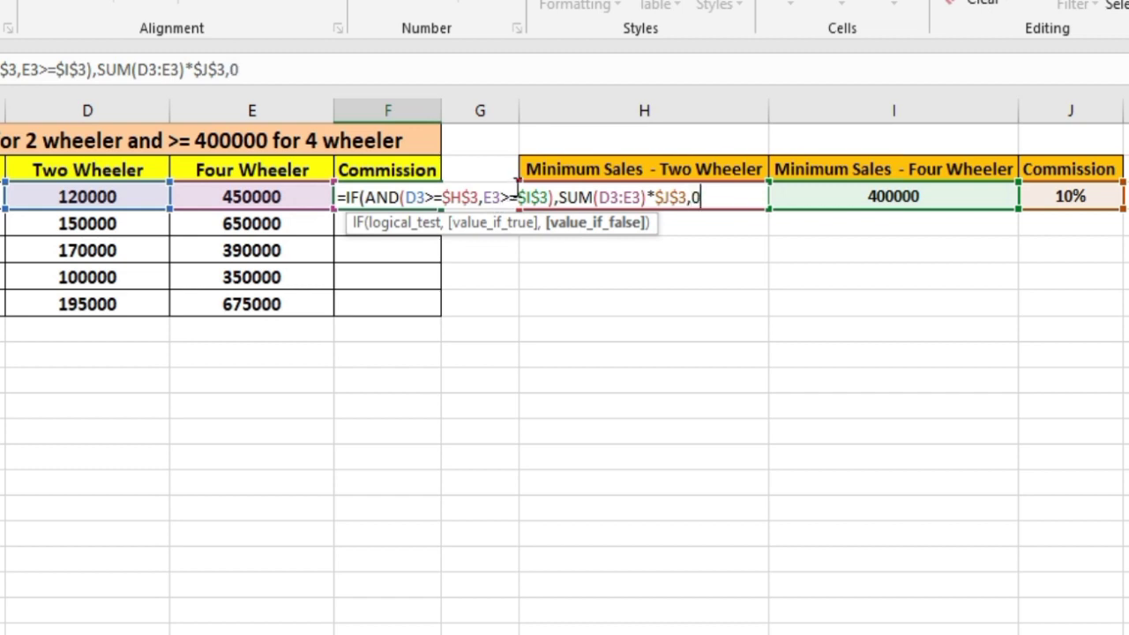
{"action": "type", "text": ")"}
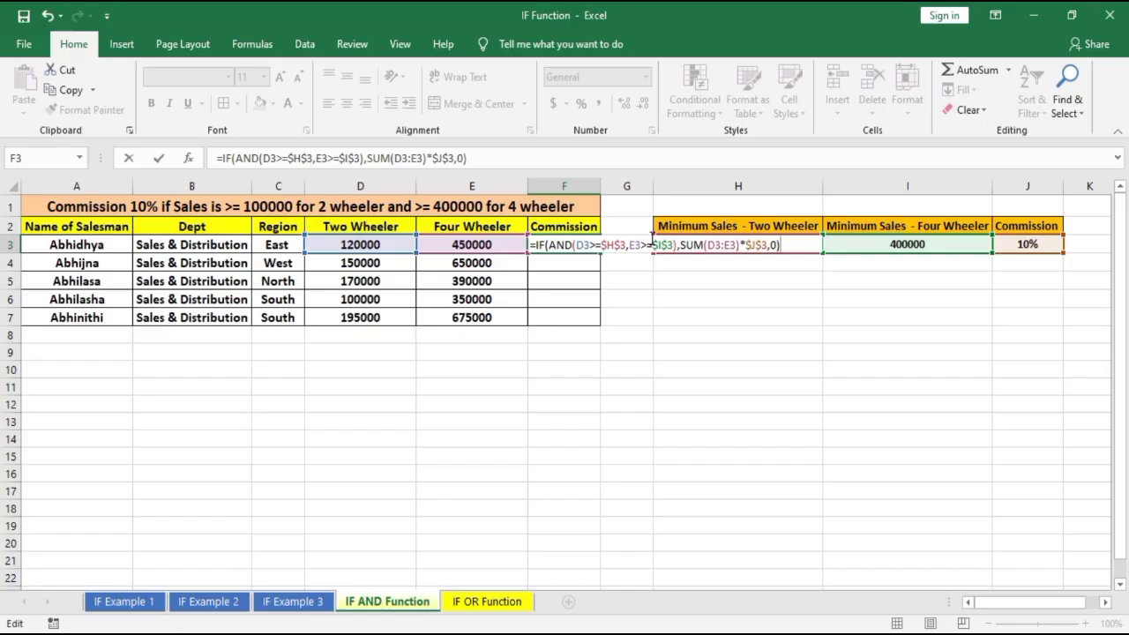
{"action": "key", "text": "Return"}
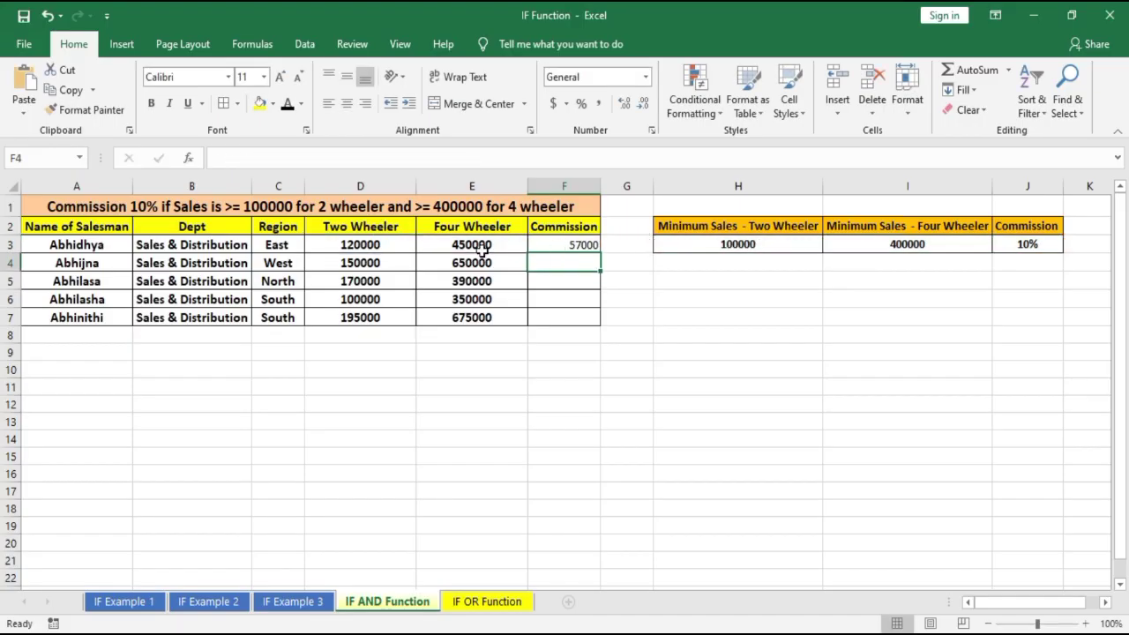
Step: Check the sum of D3:E3 against the commission, and copy the formula from F3 down through F7
{"action": "left_click_drag", "start_coordinate": [396, 240], "coordinate": [430, 245]}
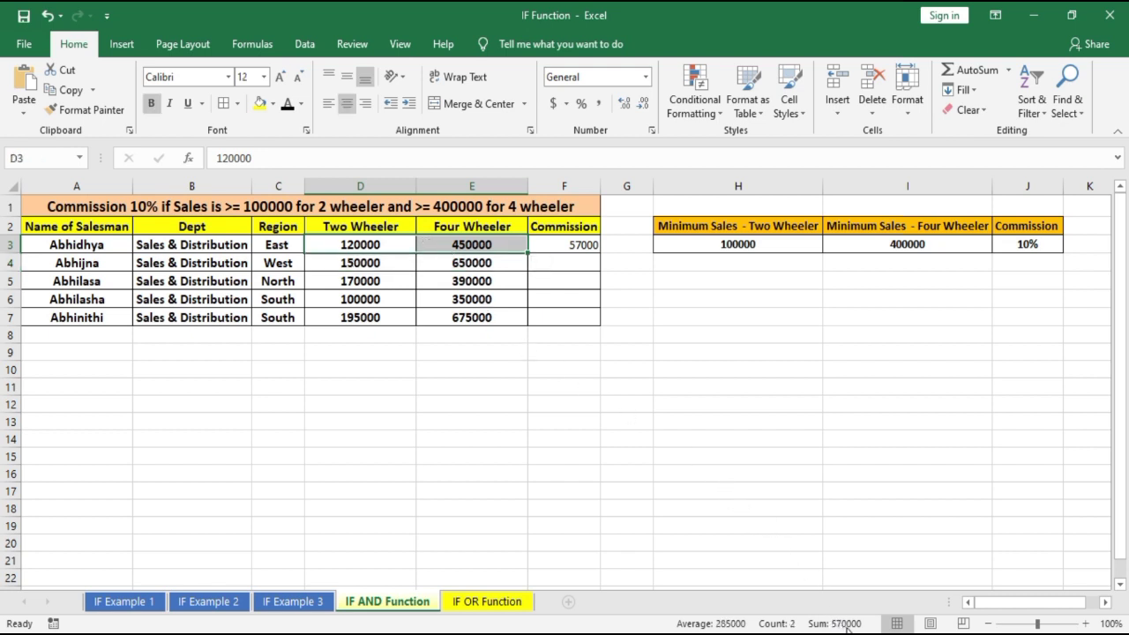
{"action": "left_click", "coordinate": [595, 251]}
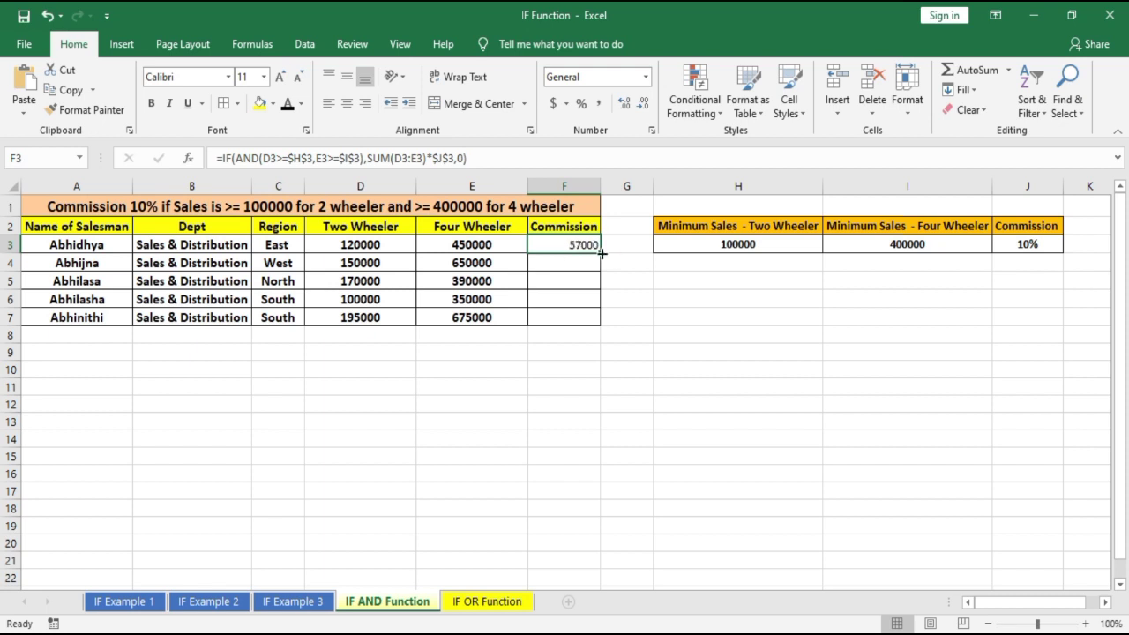
{"action": "double_click", "coordinate": [601, 253]}
{"action": "left_click", "coordinate": [824, 450]}
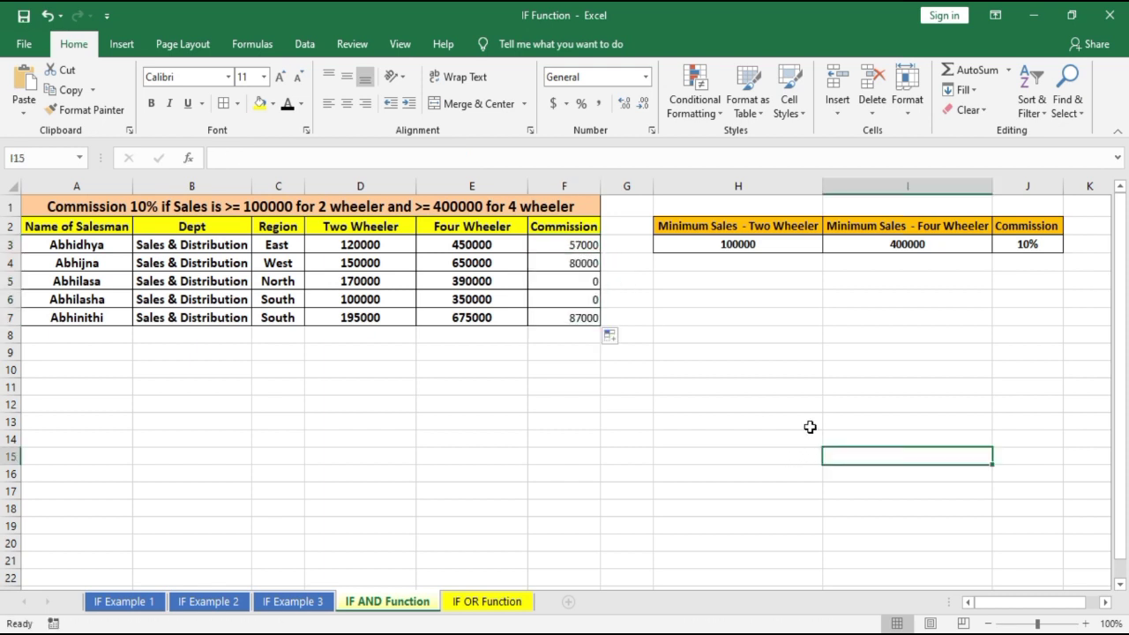
Step: Compare the Two Wheeler and Four Wheeler sales in rows 5 and 6 with their commission results in column F
{"action": "left_click_drag", "start_coordinate": [582, 284], "coordinate": [577, 297]}
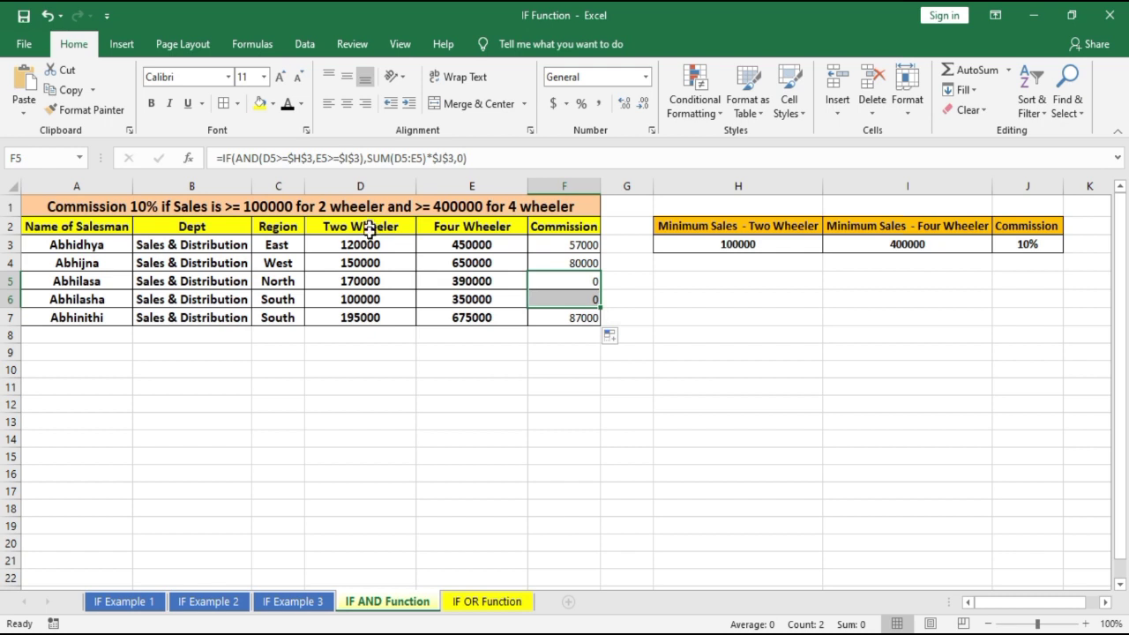
{"action": "left_click_drag", "start_coordinate": [369, 227], "coordinate": [370, 295]}
{"action": "left_click", "coordinate": [343, 282]}
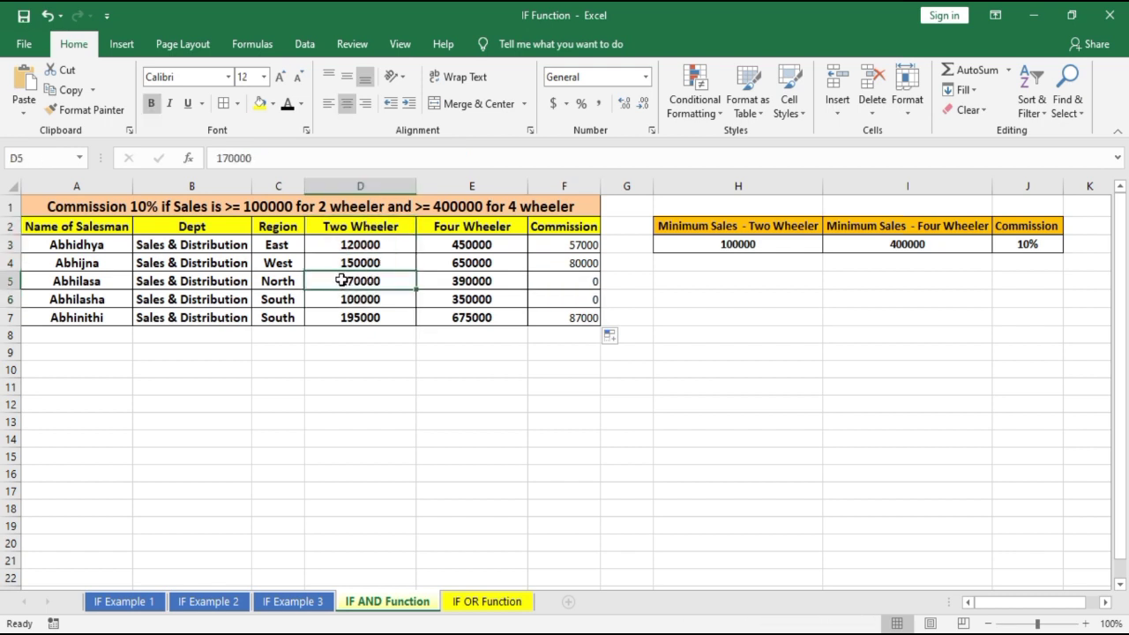
{"action": "left_click", "coordinate": [489, 279]}
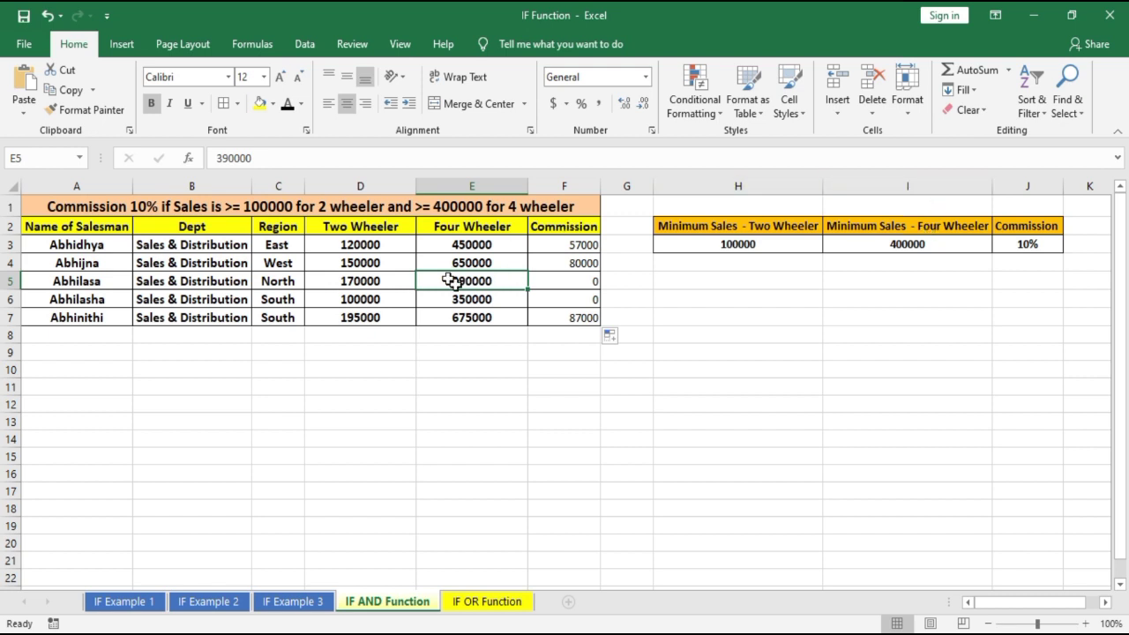
{"action": "key", "text": "shift+Down"}
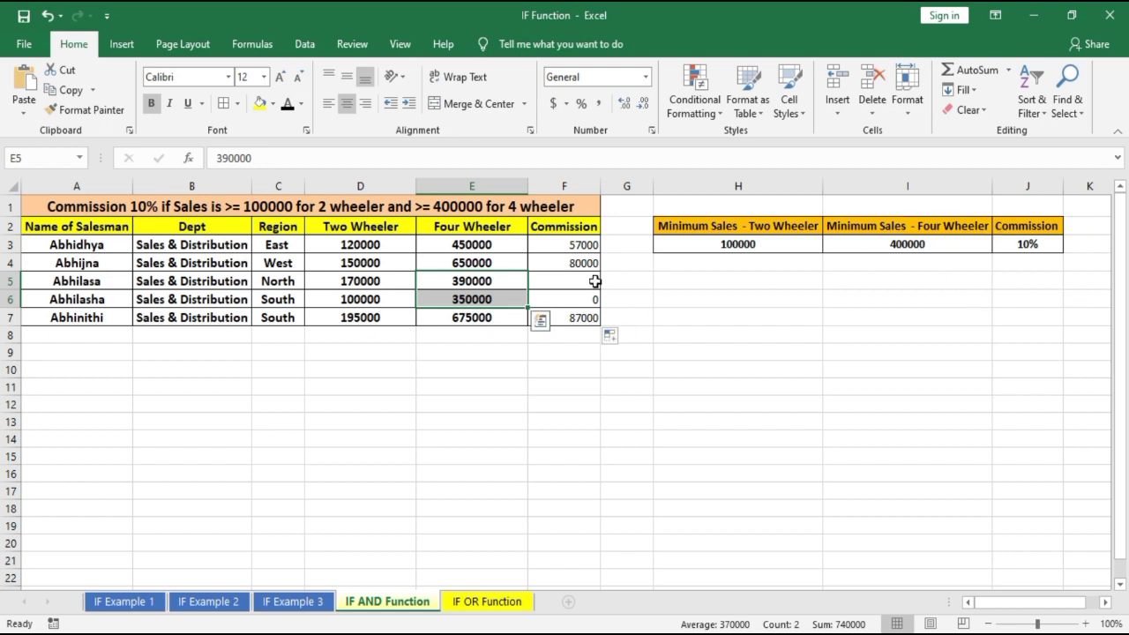
{"action": "left_click", "coordinate": [557, 244]}
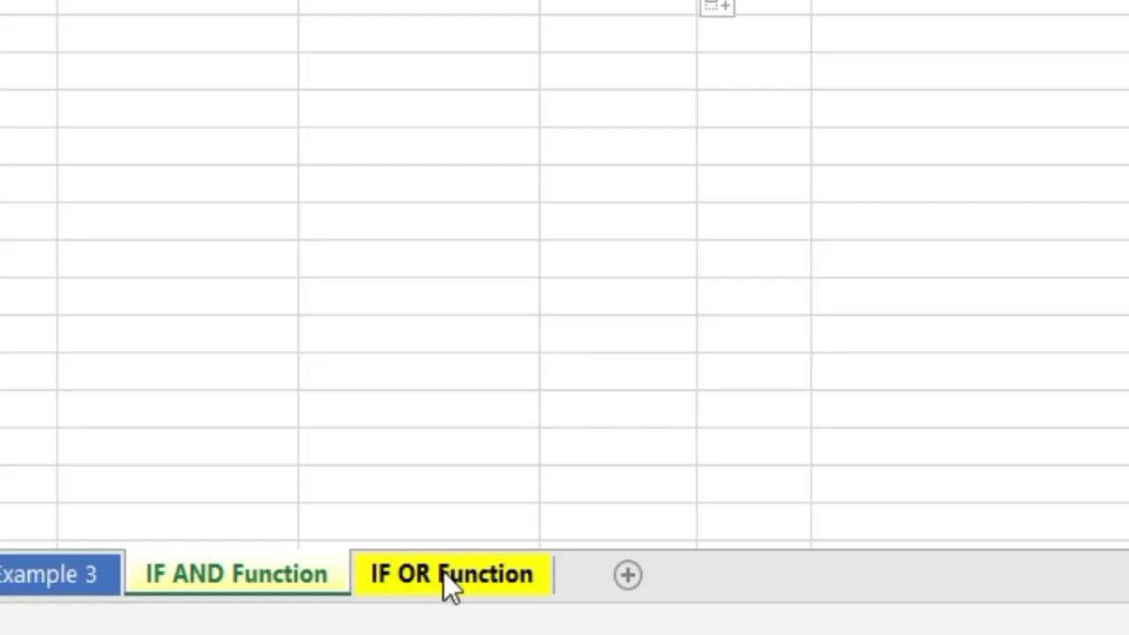
Step: Open the IF OR Function sheet and review its sales figures and the minimum sales for Two Wheeler and Four Wheeler
{"action": "left_click", "coordinate": [445, 575]}
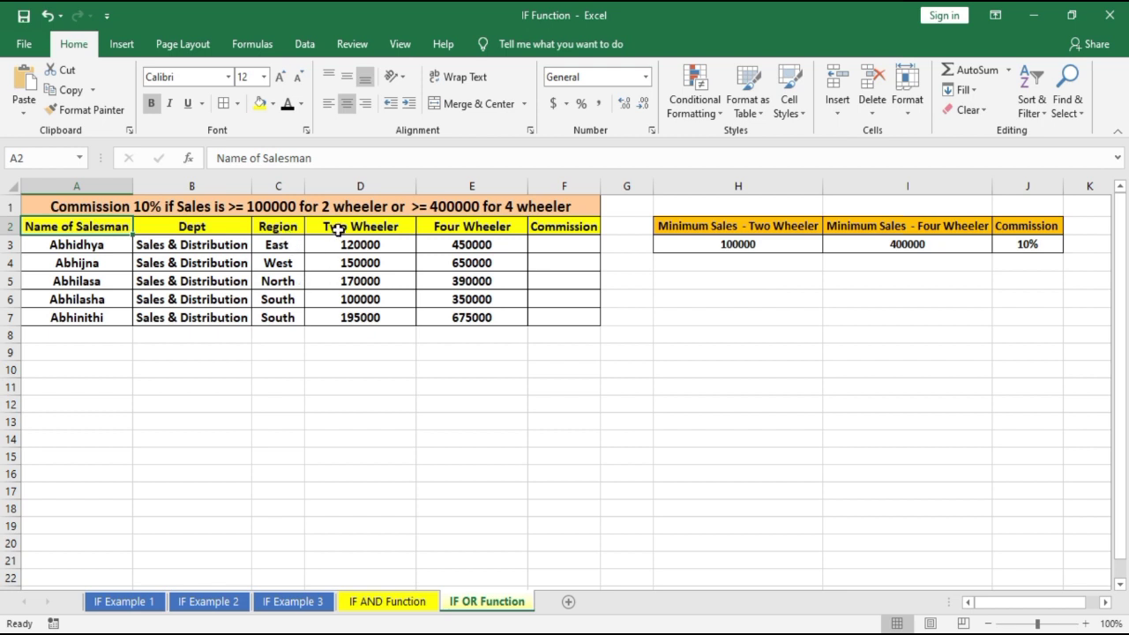
{"action": "left_click_drag", "start_coordinate": [337, 230], "coordinate": [472, 318]}
{"action": "left_click_drag", "start_coordinate": [728, 226], "coordinate": [871, 246]}
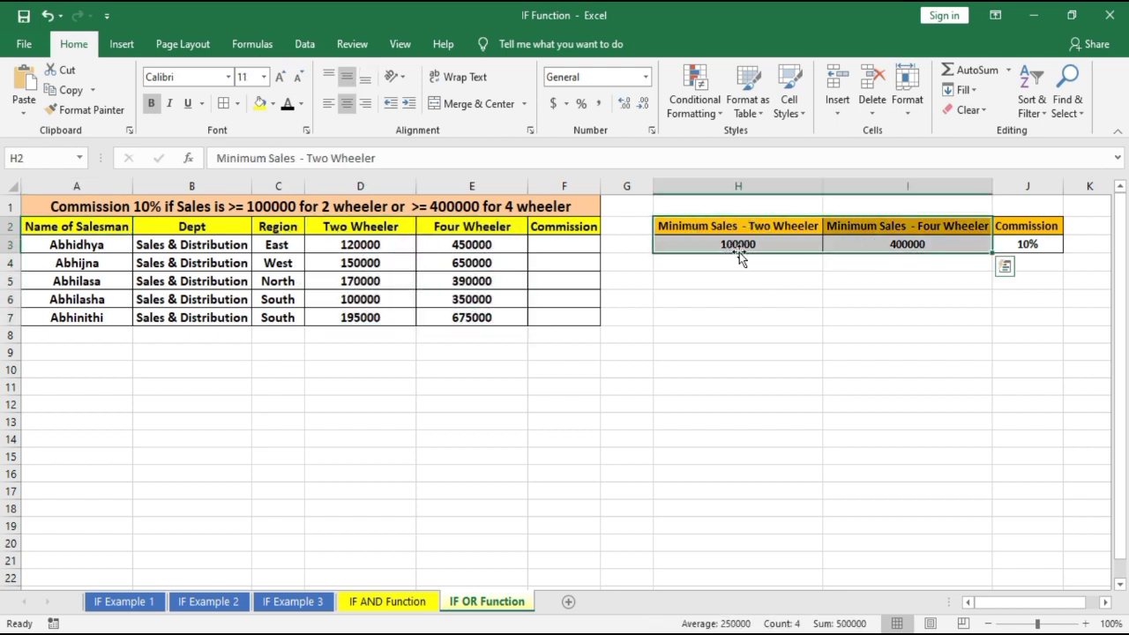
{"action": "left_click_drag", "start_coordinate": [781, 225], "coordinate": [784, 243]}
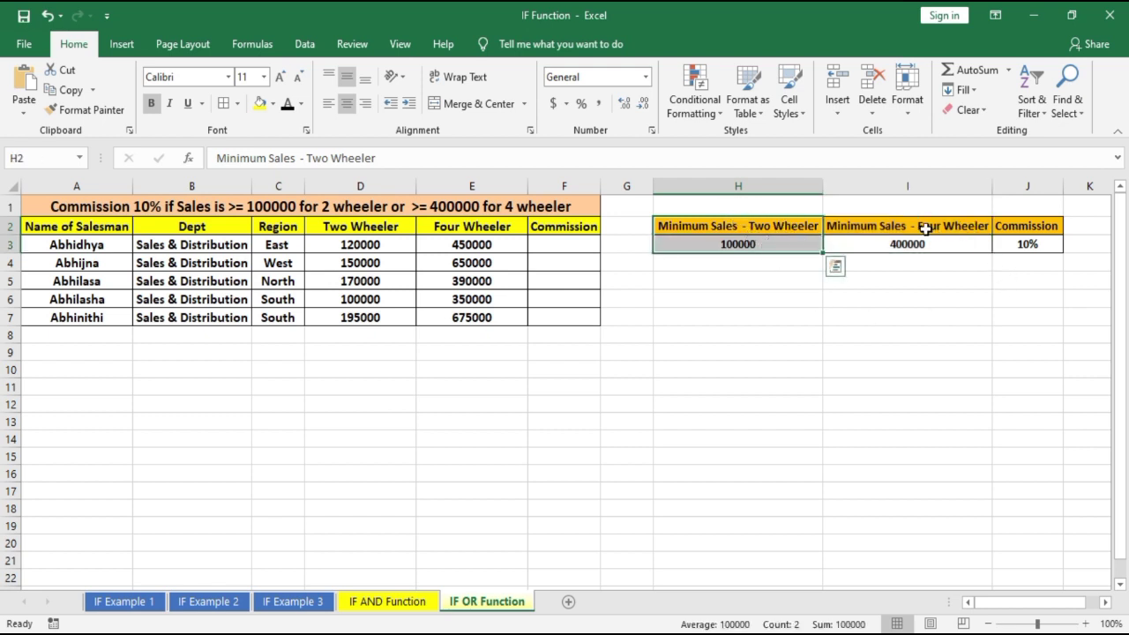
{"action": "left_click_drag", "start_coordinate": [927, 227], "coordinate": [925, 245]}
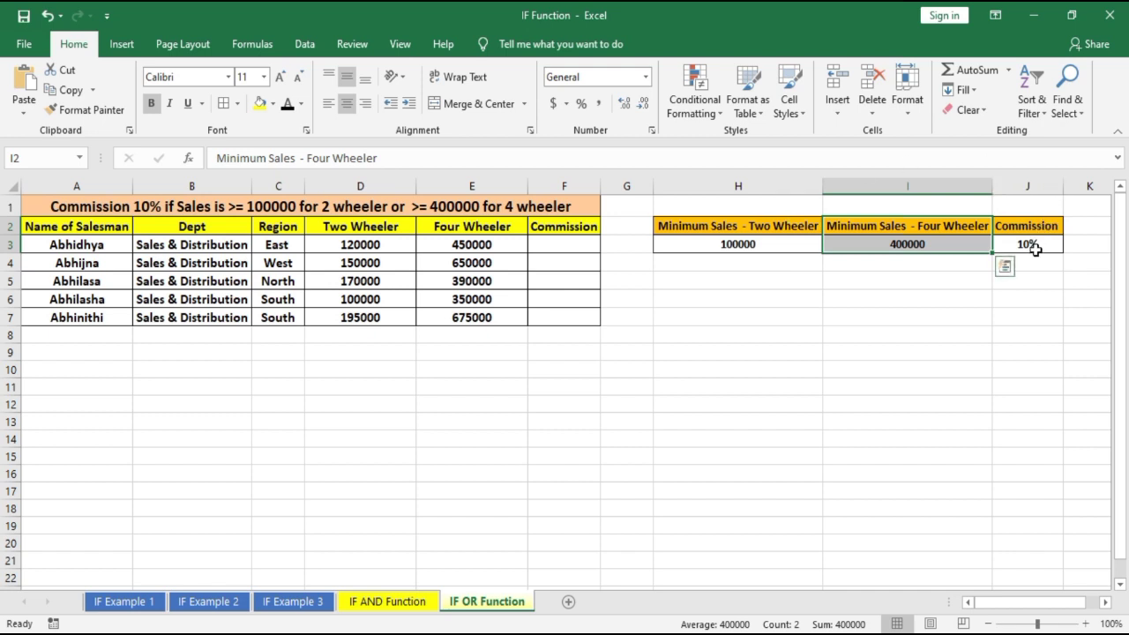
Step: Start an IF formula in the first Commission cell, F3, with a nested OR function as its logical test
{"action": "left_click", "coordinate": [558, 244]}
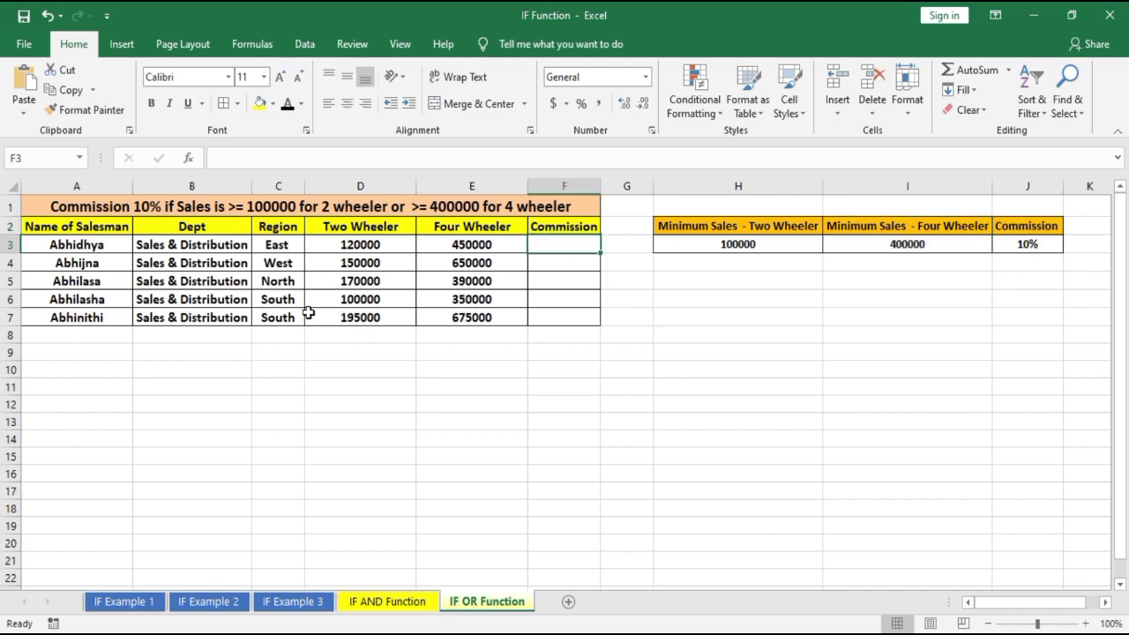
{"action": "type", "text": "=if"}
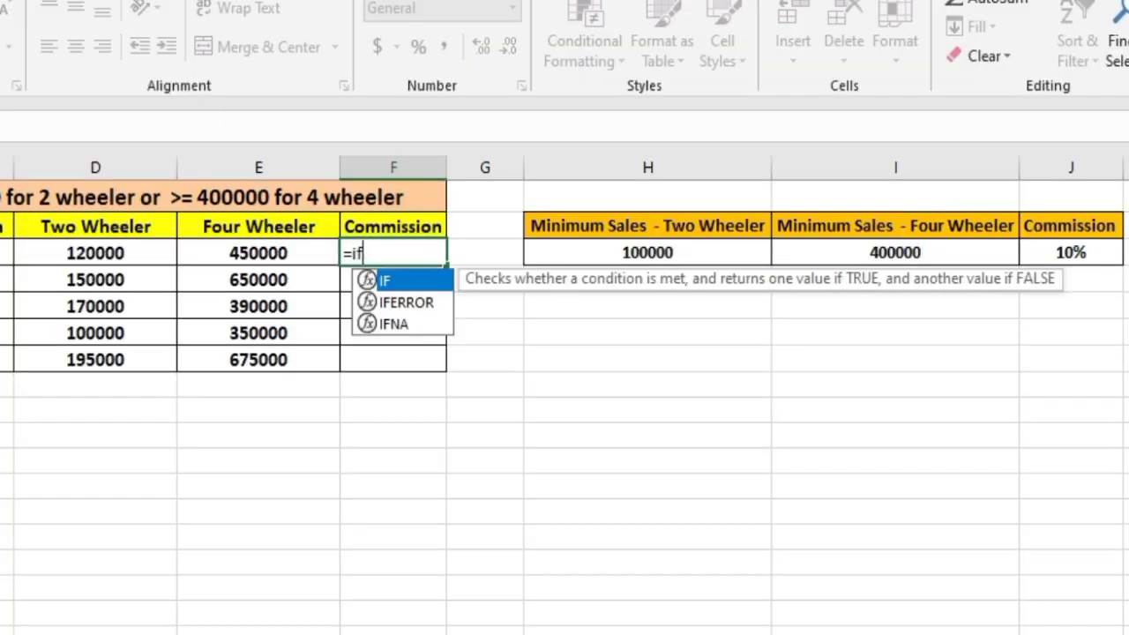
{"action": "key", "text": "Tab"}
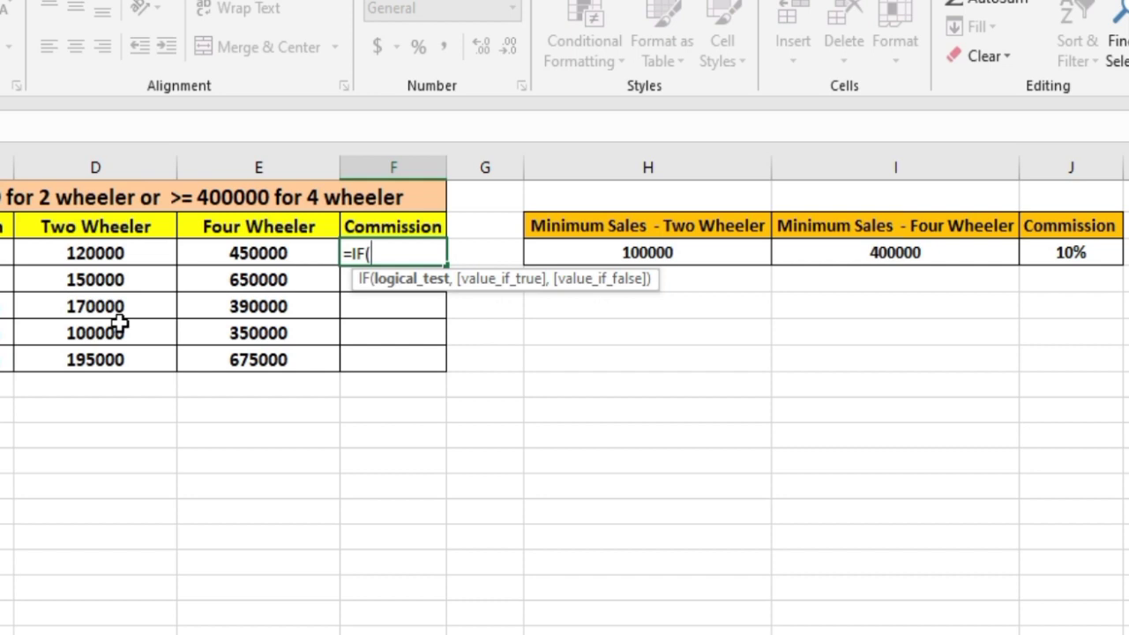
{"action": "type", "text": "or"}
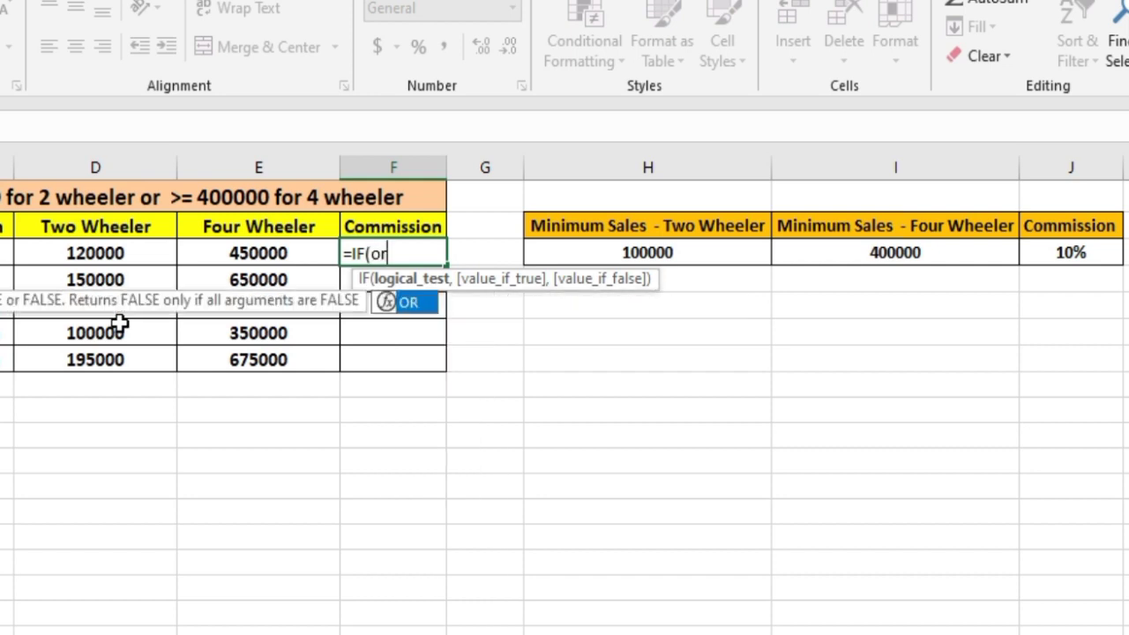
{"action": "key", "text": "Tab"}
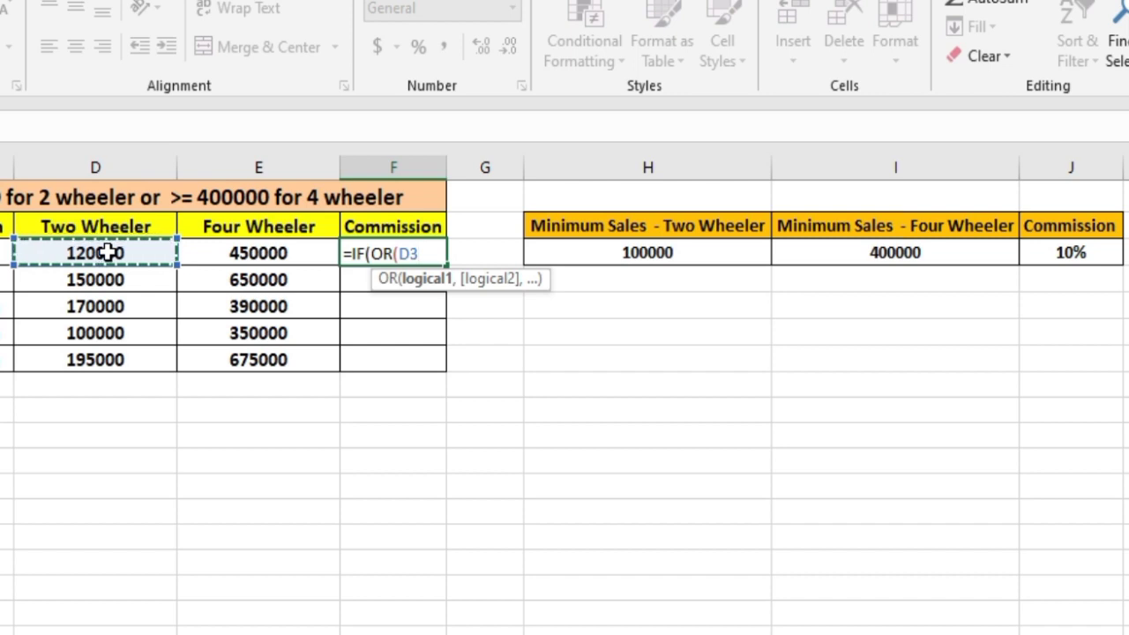
Step: Enter D3>=$H$3 as the first OR condition, keeping the Two Wheeler minimum as an absolute reference
{"action": "type", "text": ">"}
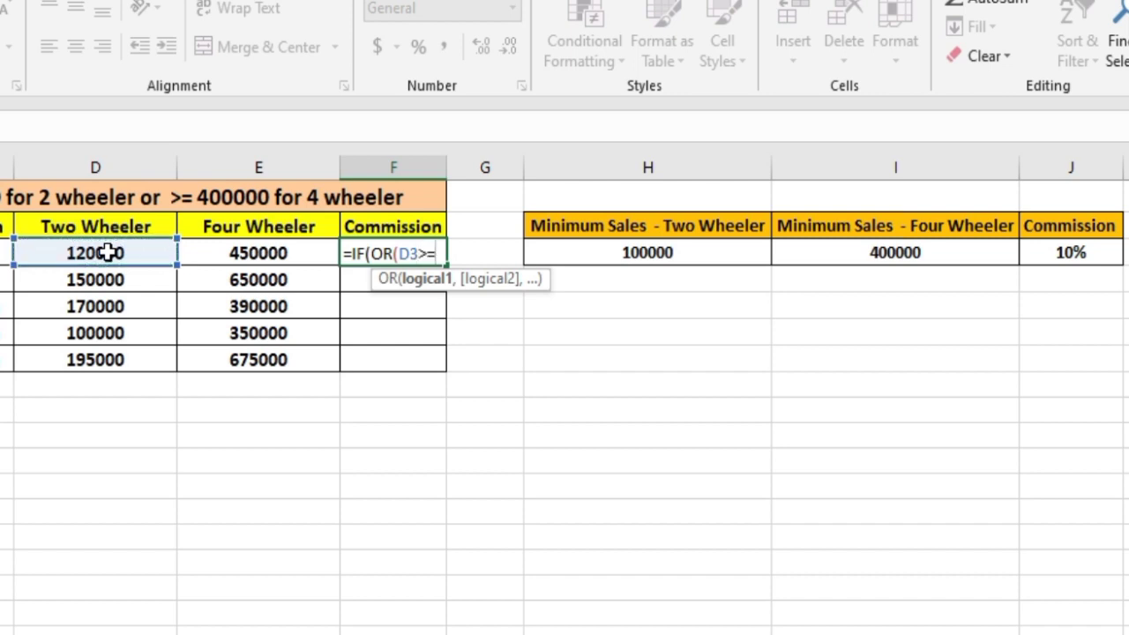
{"action": "type", "text": "="}
{"action": "left_click", "coordinate": [663, 252]}
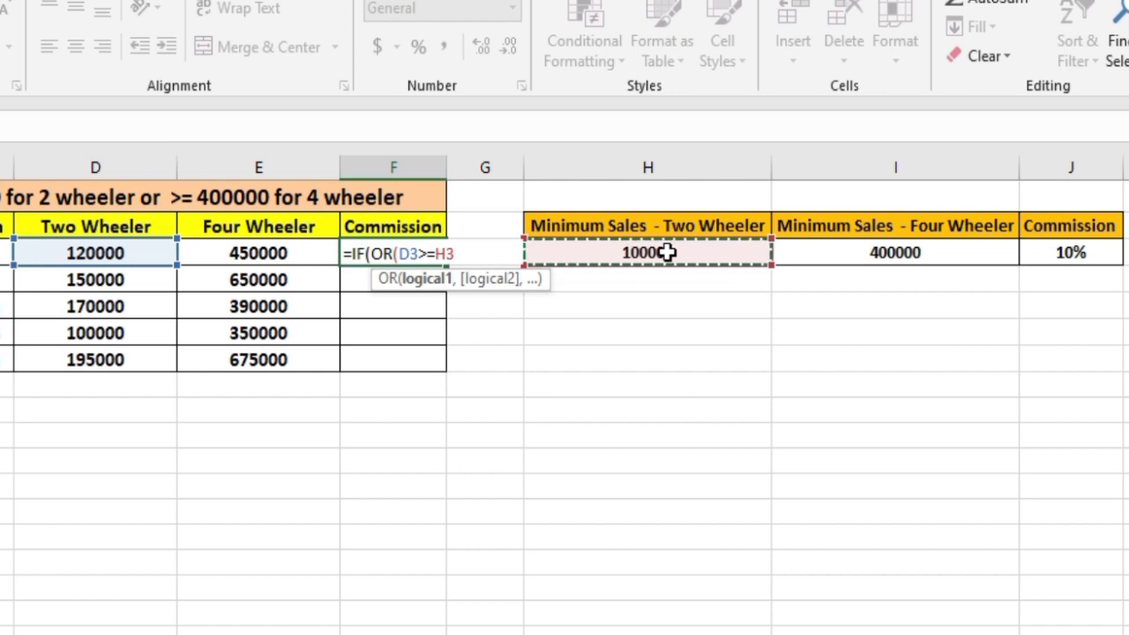
{"action": "key", "text": "F4"}
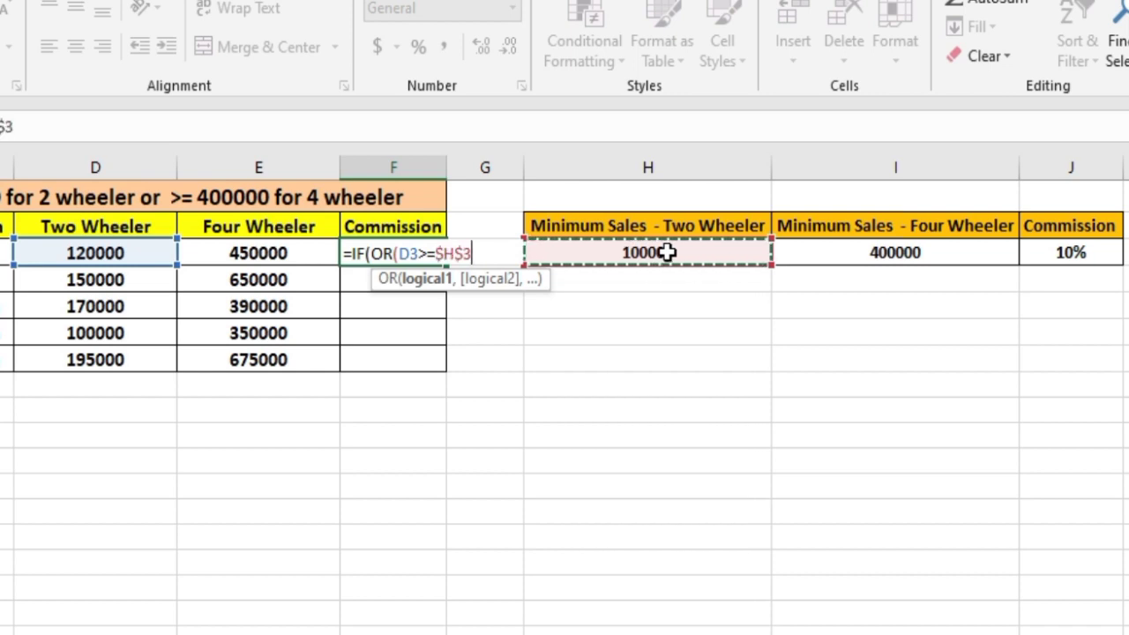
{"action": "type", "text": ","}
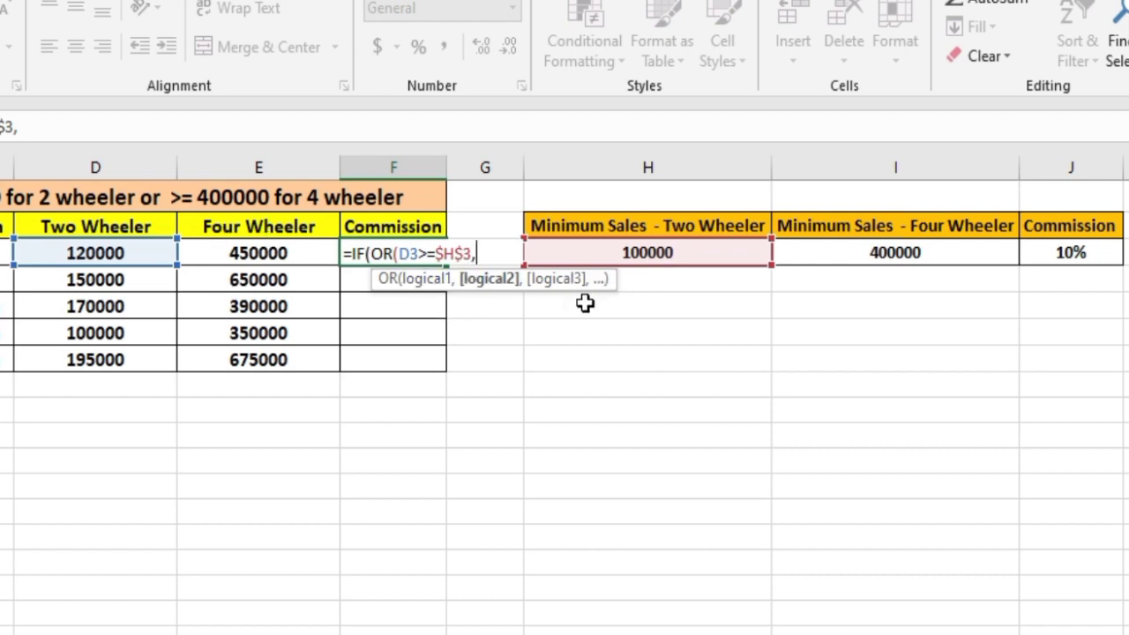
Step: Enter E3>=$I$3 as the second OR condition with an absolute Four Wheeler minimum, and close the OR function
{"action": "left_click", "coordinate": [257, 253]}
{"action": "type", "text": ">"}
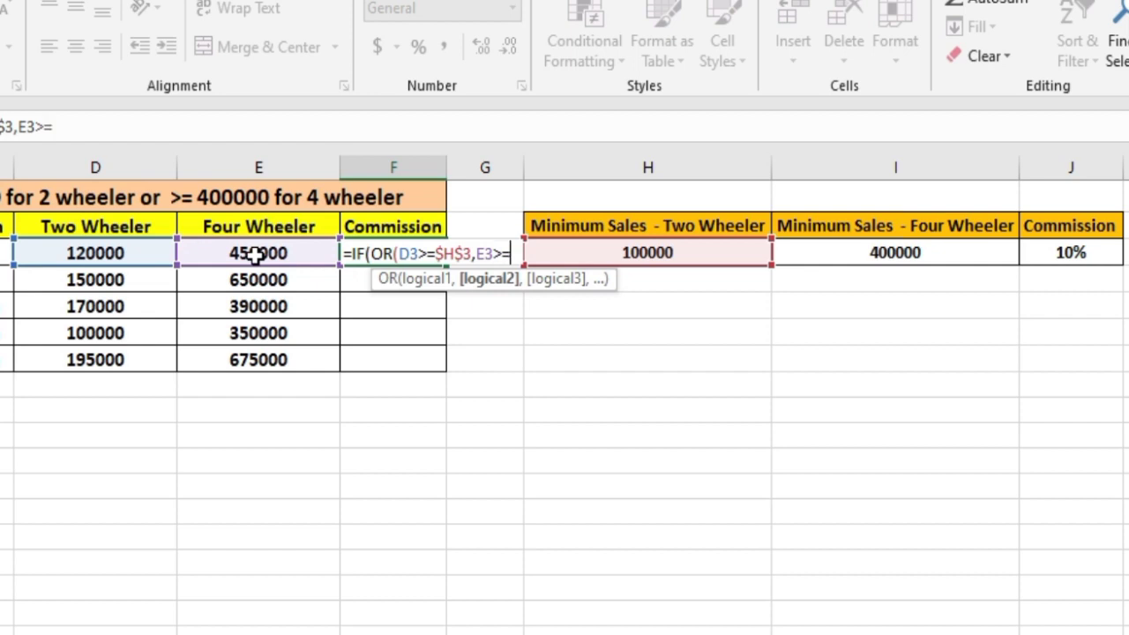
{"action": "type", "text": "="}
{"action": "left_click", "coordinate": [935, 254]}
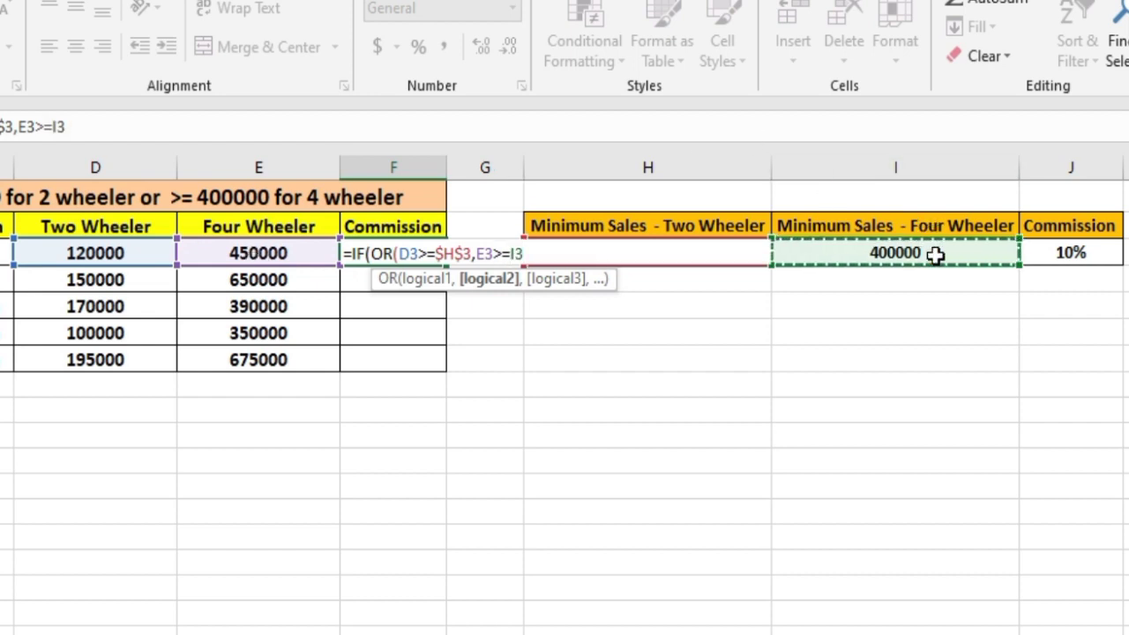
{"action": "key", "text": "F4"}
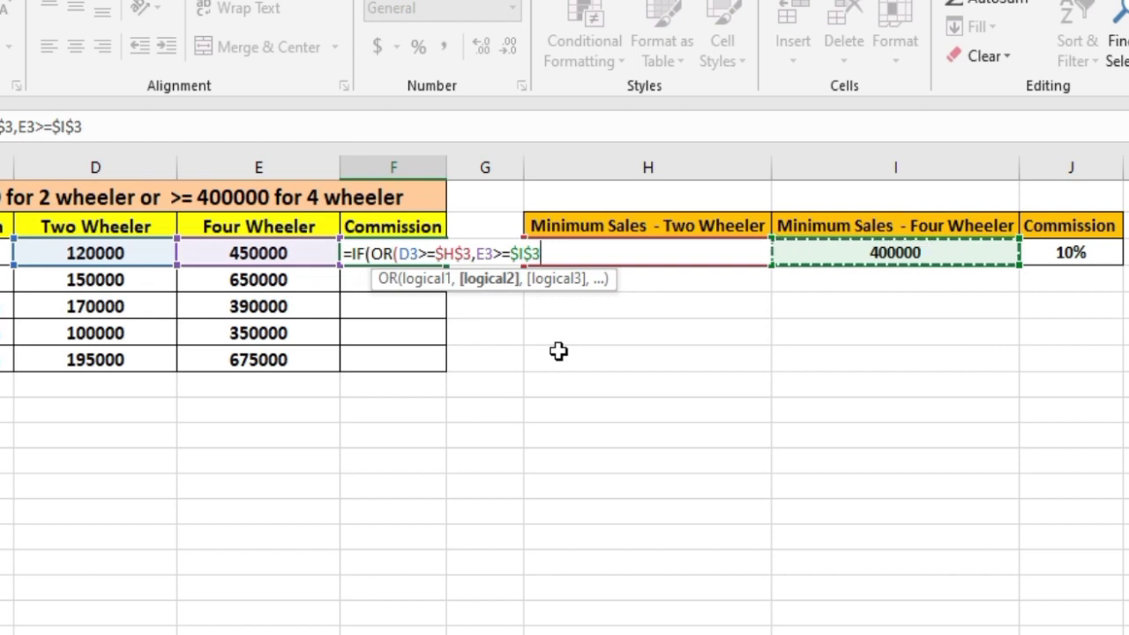
{"action": "type", "text": ")"}
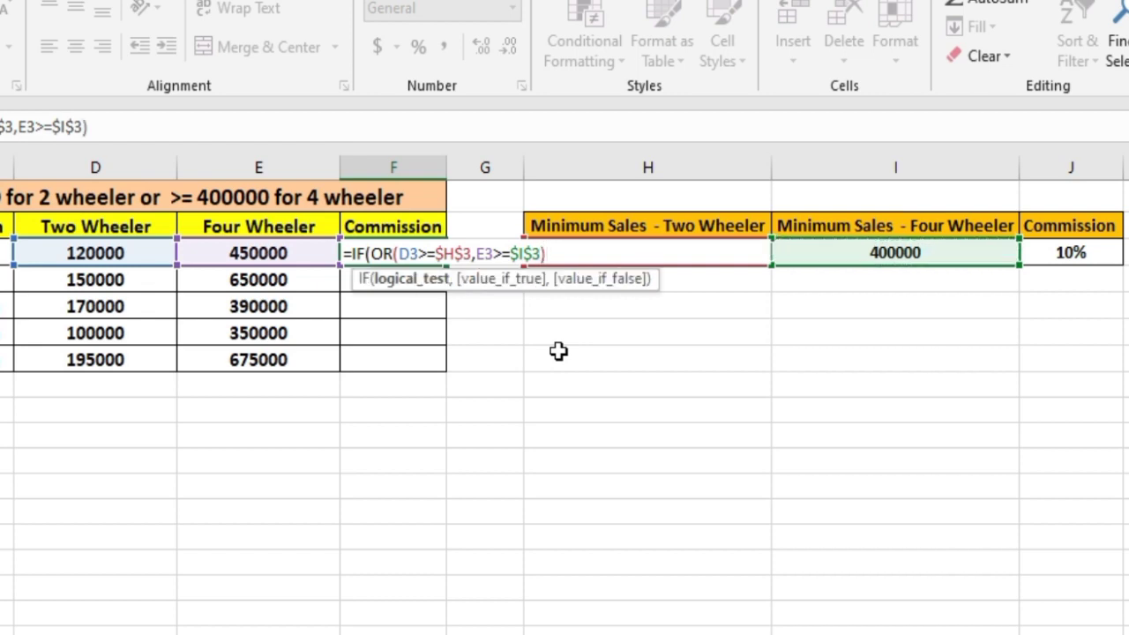
Step: Enter SUM(D3:E3) as the value-if-true argument of the IF formula in F3, totalling both sales figures
{"action": "type", "text": ","}
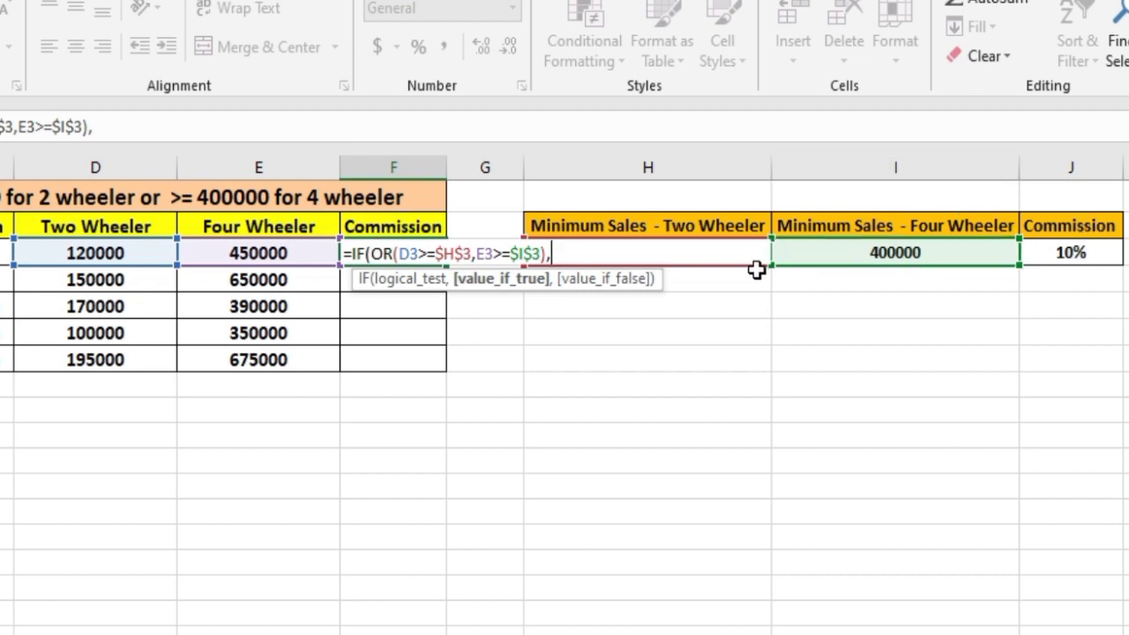
{"action": "type", "text": "sum"}
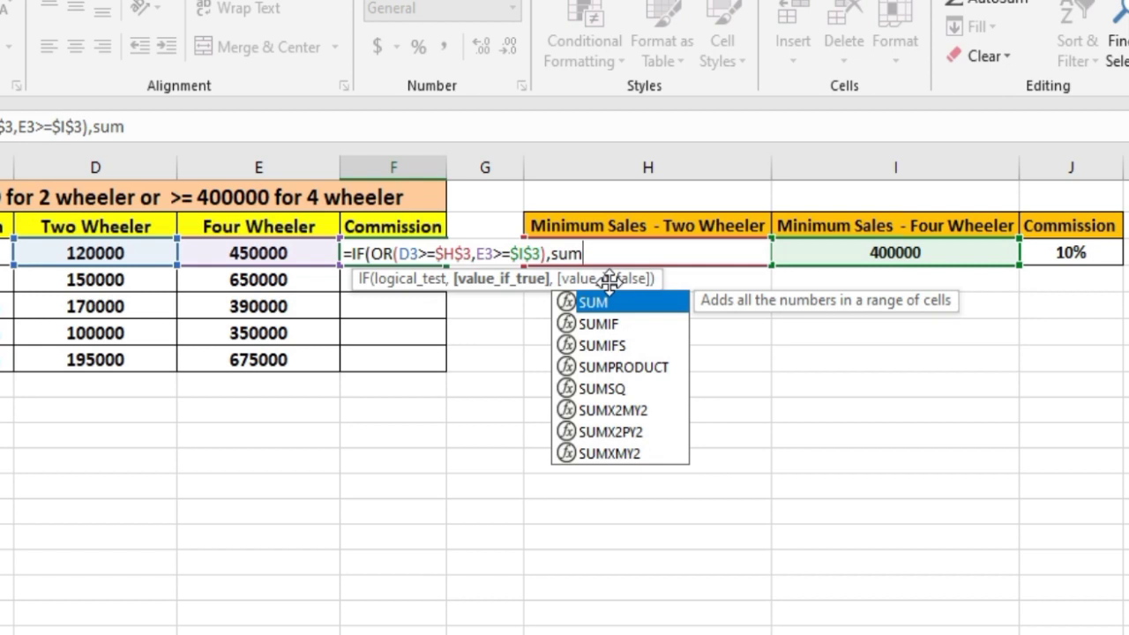
{"action": "double_click", "coordinate": [613, 296]}
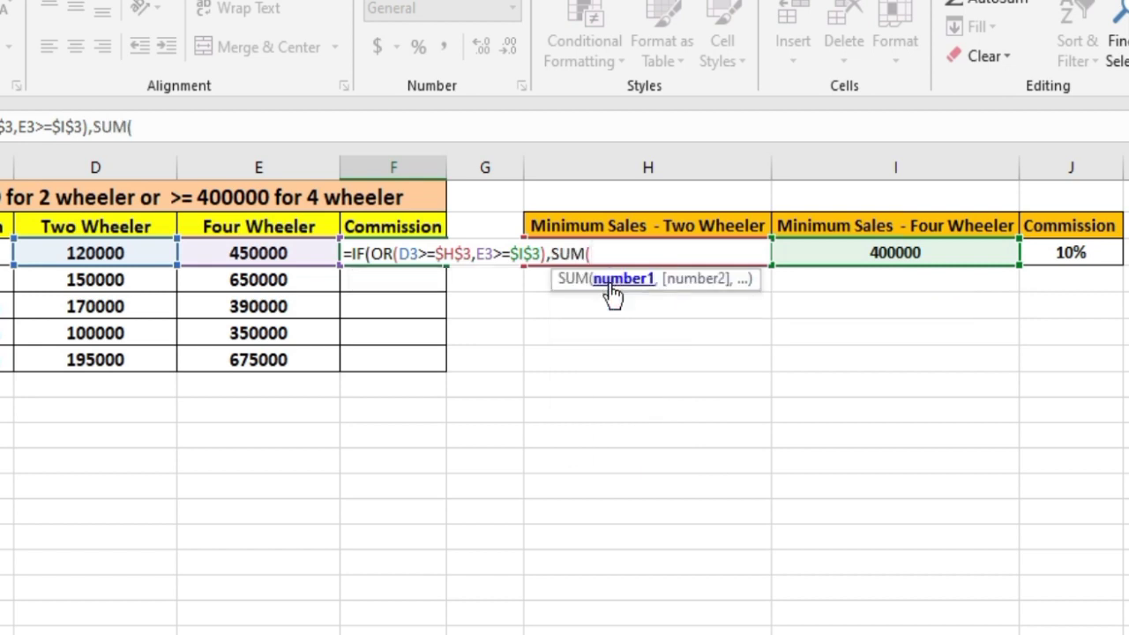
{"action": "left_click_drag", "start_coordinate": [156, 254], "coordinate": [234, 256]}
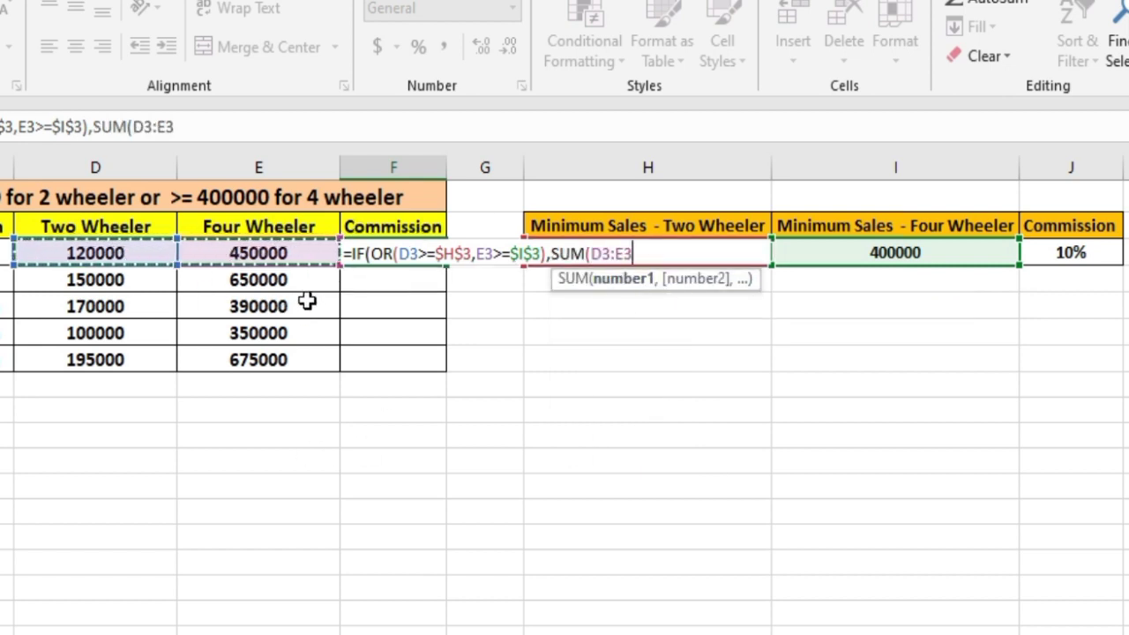
{"action": "type", "text": ")"}
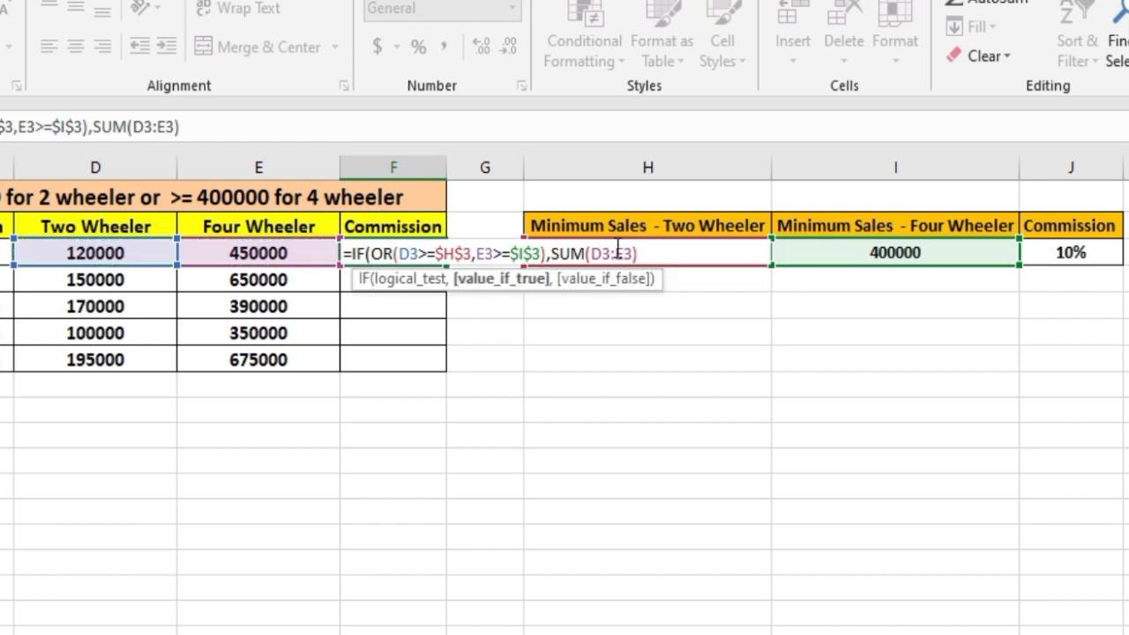
{"action": "left_click_drag", "start_coordinate": [637, 253], "coordinate": [556, 253]}
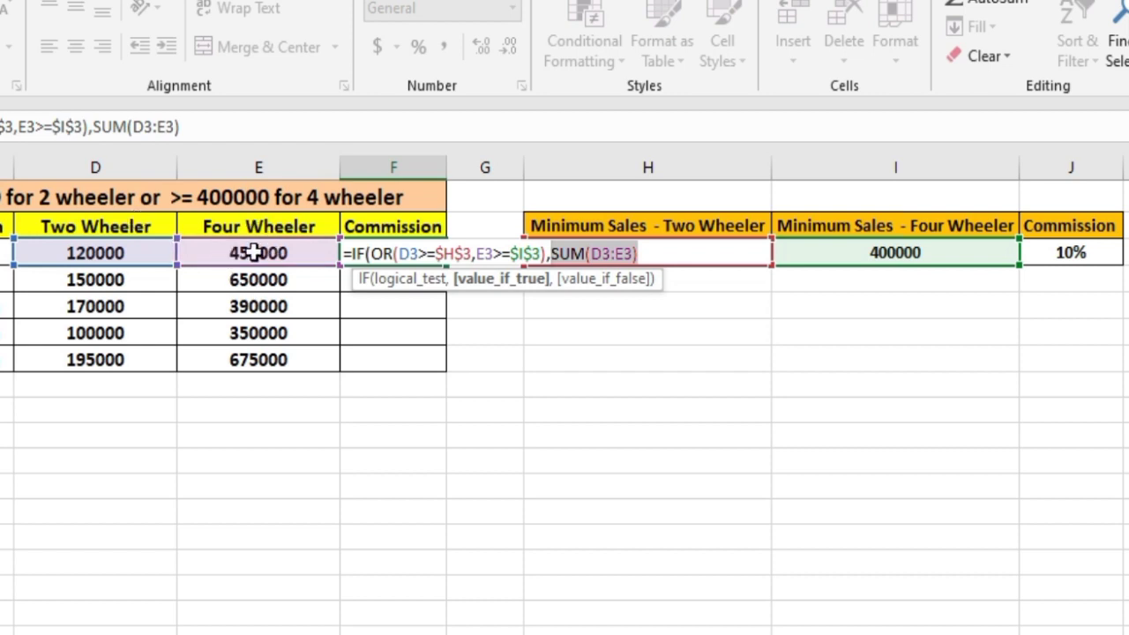
Step: Multiply the SUM by the commission rate in J3, using the absolute reference $J$3
{"action": "left_click", "coordinate": [669, 249]}
{"action": "type", "text": "*"}
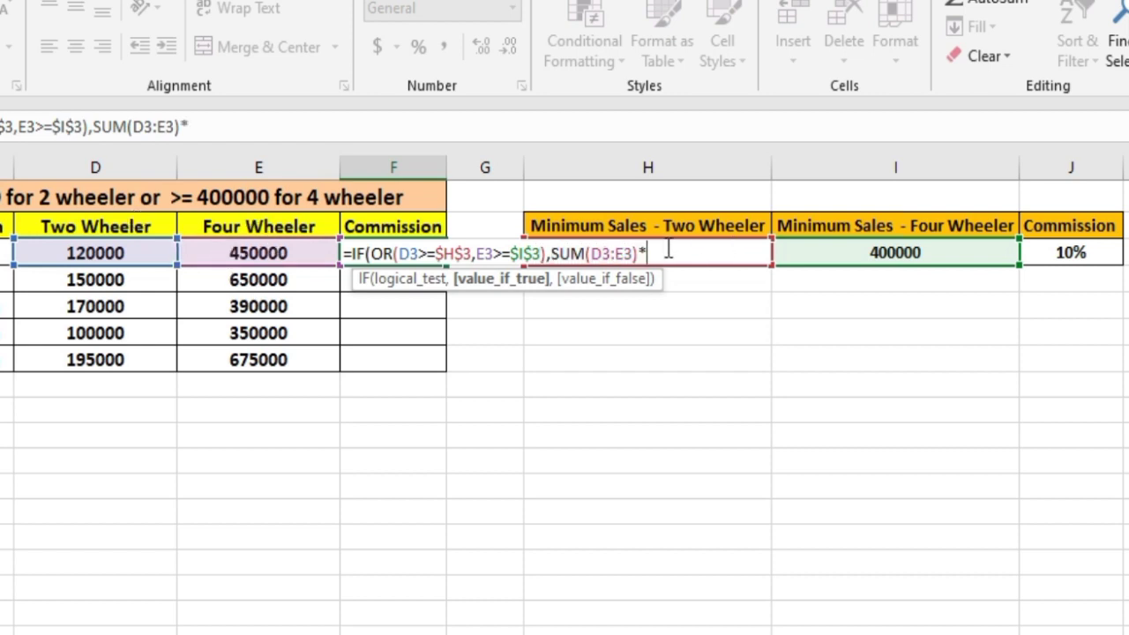
{"action": "left_click", "coordinate": [1083, 254]}
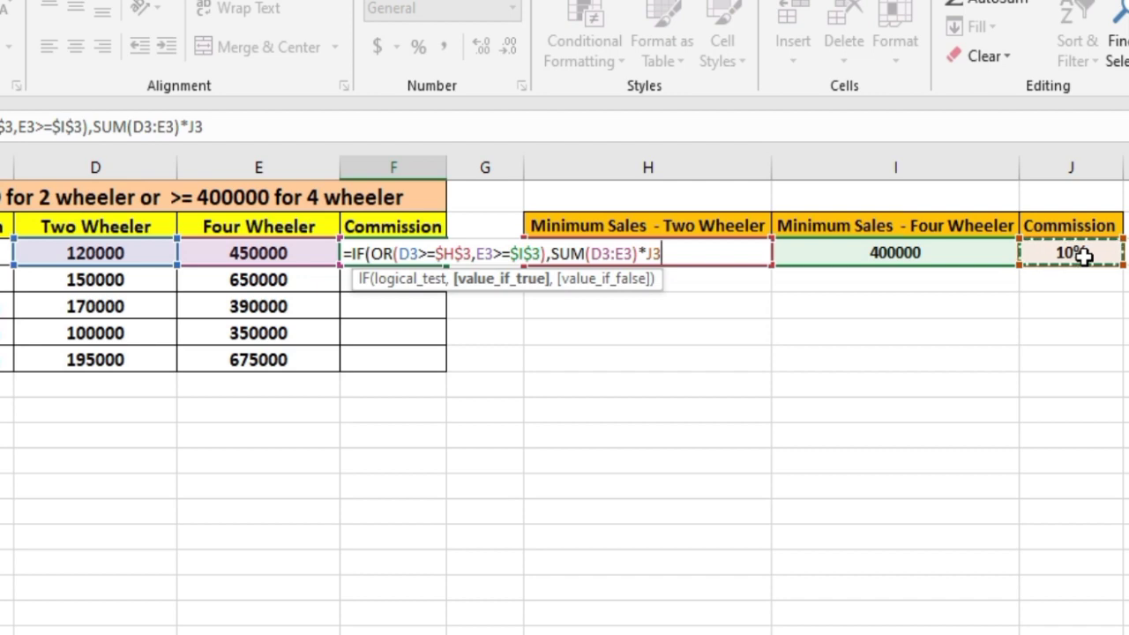
{"action": "key", "text": "F4"}
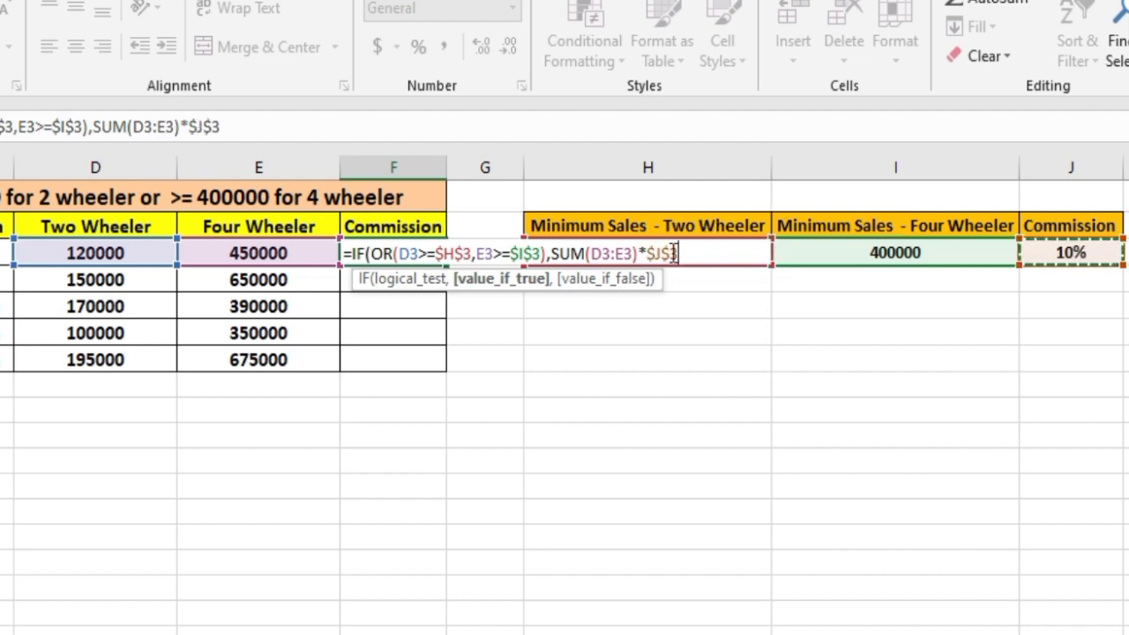
Step: Complete the IF formula with 0 as the value if false and fill it down the Commission column to F7
{"action": "type", "text": ",0"}
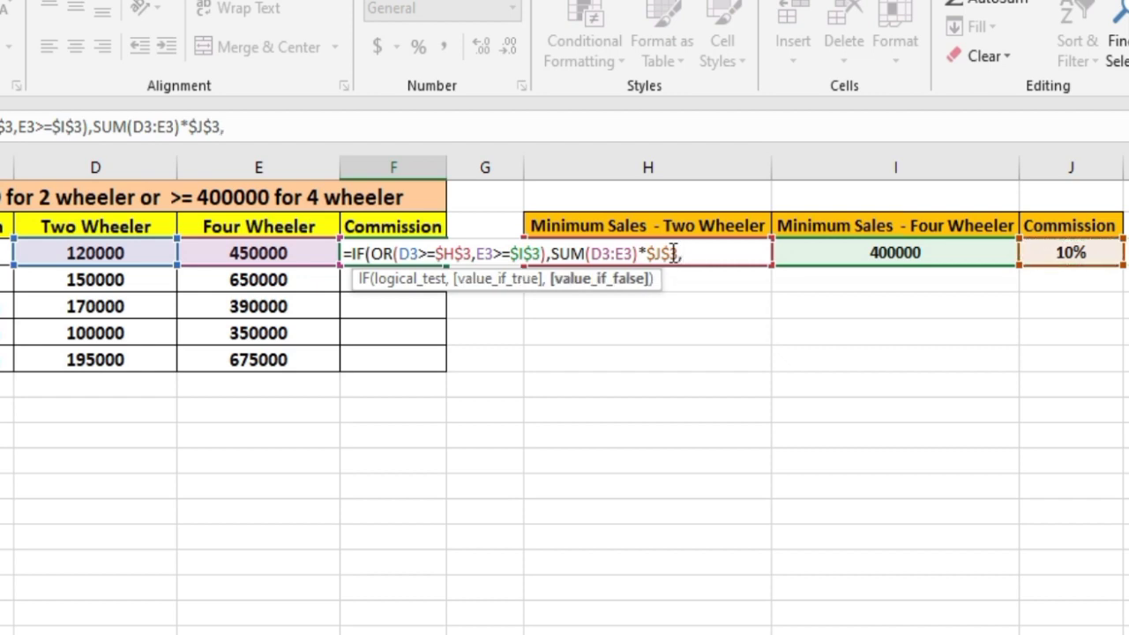
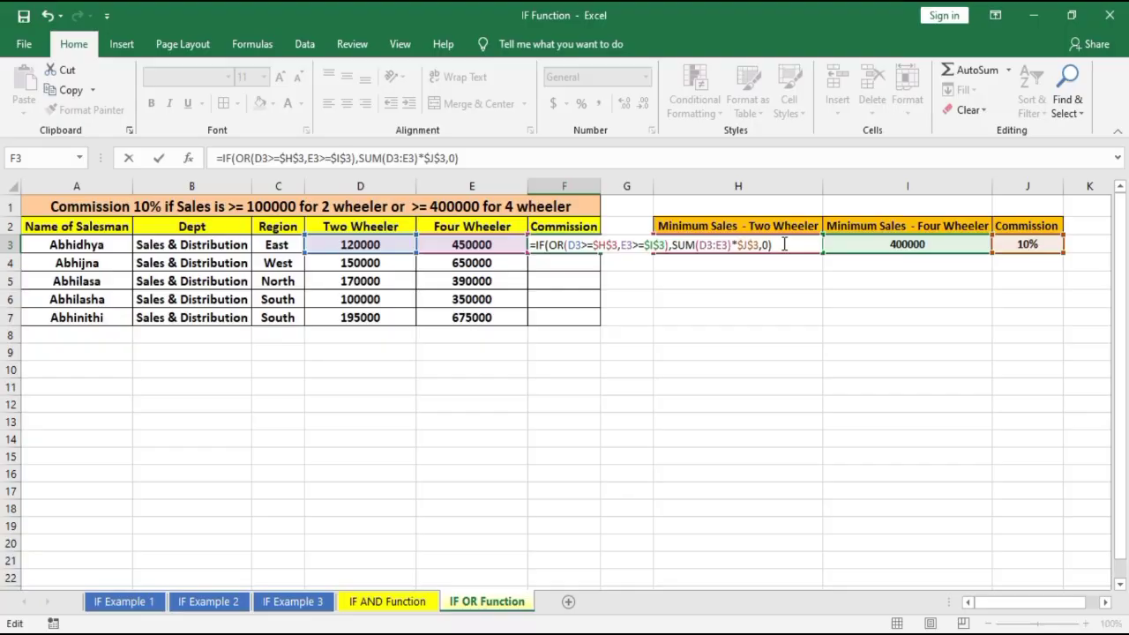
{"action": "key", "text": "Return"}
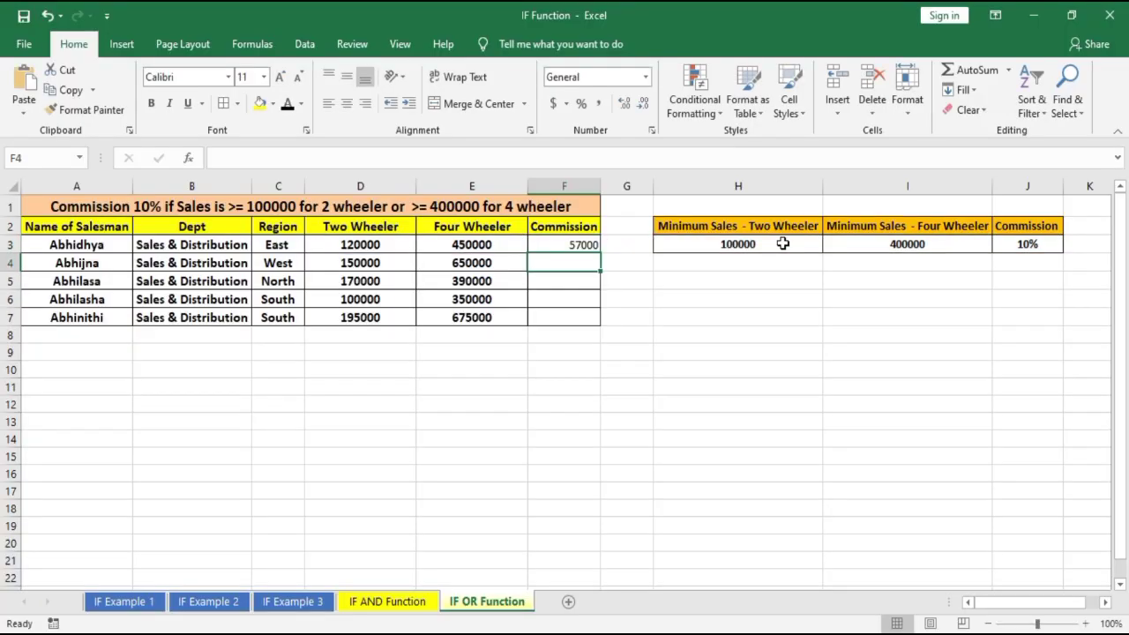
{"action": "left_click", "coordinate": [573, 245]}
{"action": "double_click", "coordinate": [606, 253]}
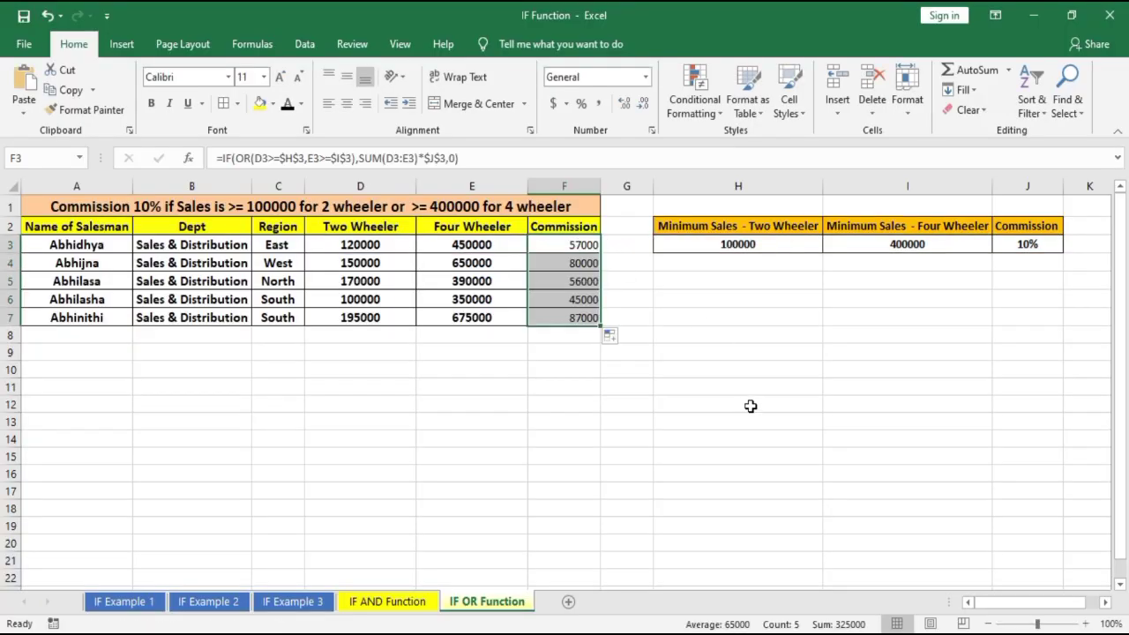
{"action": "left_click_drag", "start_coordinate": [378, 238], "coordinate": [485, 315]}
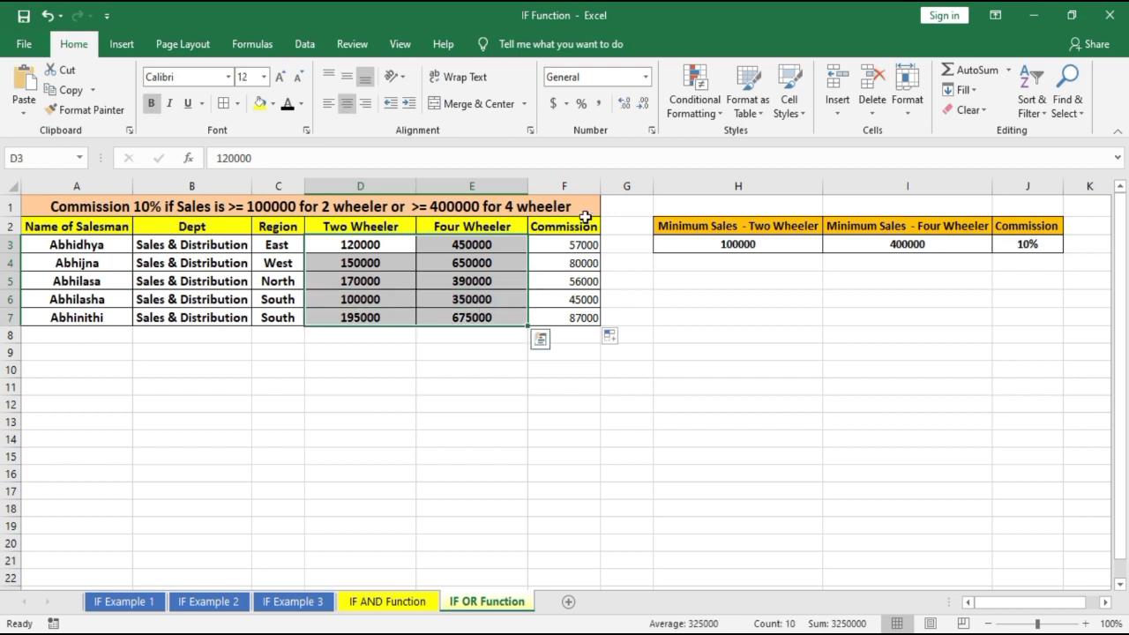
{"action": "left_click_drag", "start_coordinate": [575, 245], "coordinate": [573, 314]}
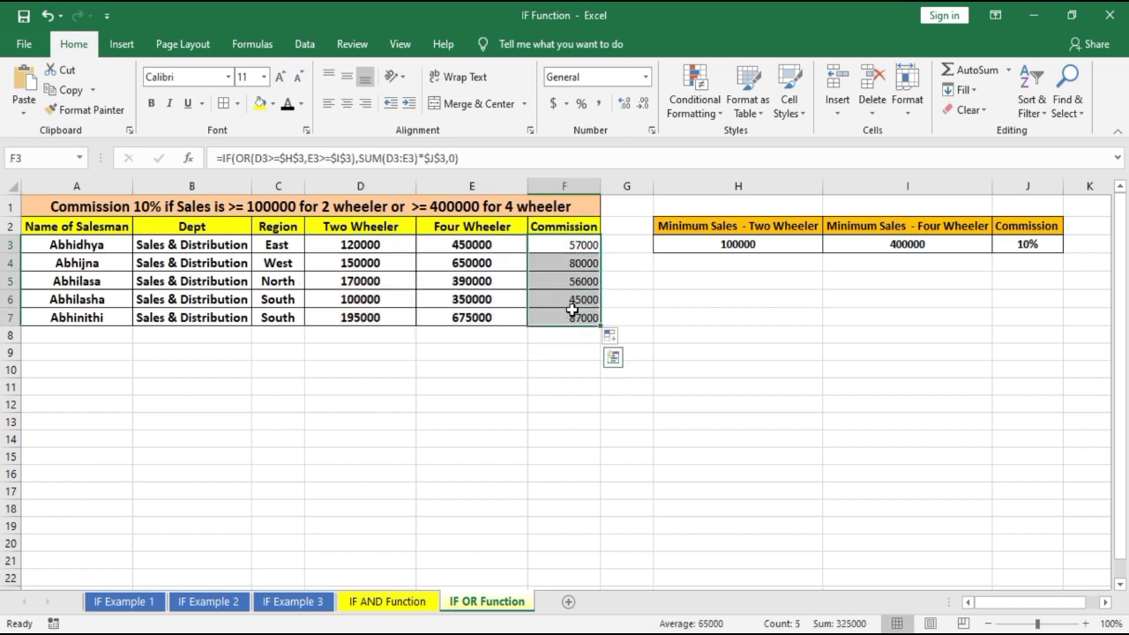
Step: Set the first salesperson's Two Wheeler sales to 99000 and Four Wheeler sales to 390000, and check the effect on the commission in F3
{"action": "left_click", "coordinate": [381, 245]}
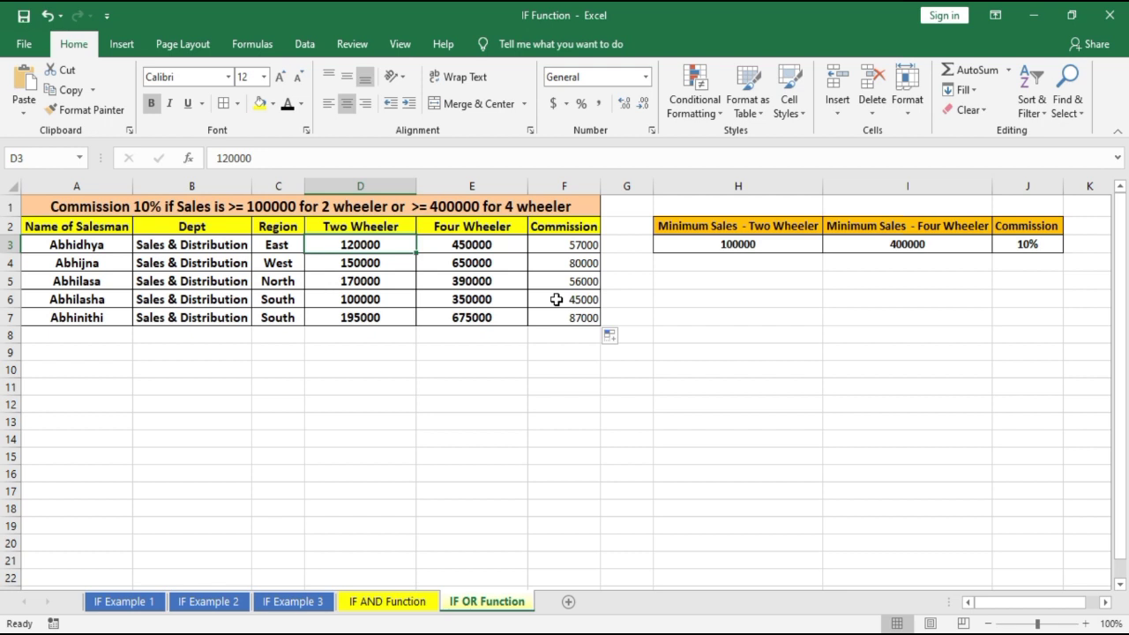
{"action": "type", "text": "99000"}
{"action": "key", "text": "Tab"}
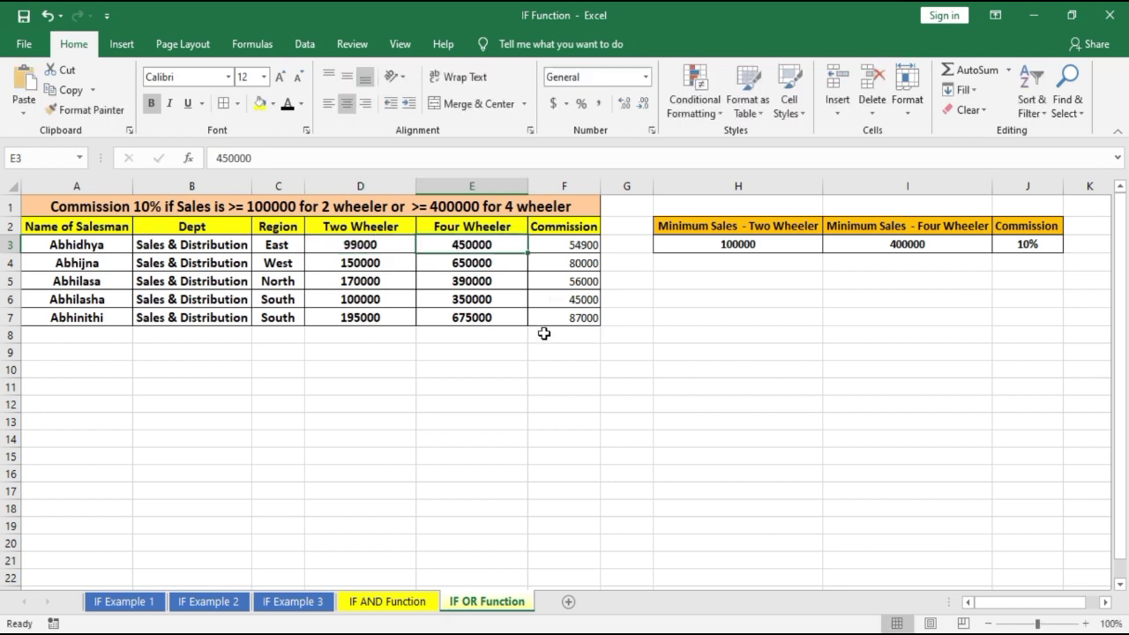
{"action": "type", "text": "39"}
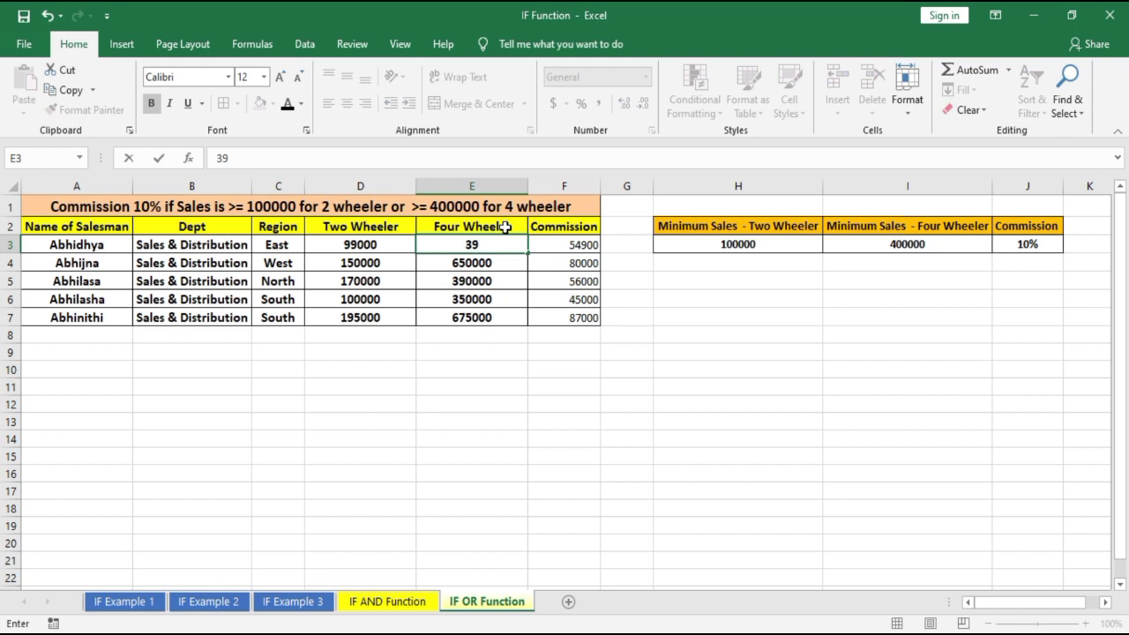
{"action": "type", "text": "0000"}
{"action": "key", "text": "Return"}
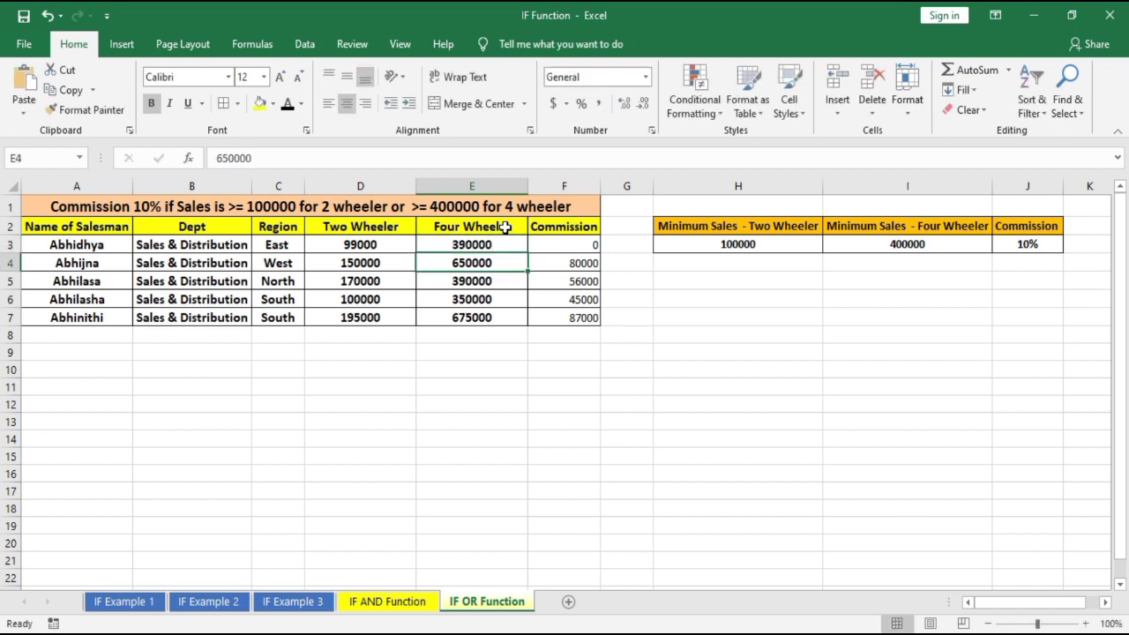
{"action": "left_click", "coordinate": [574, 244]}
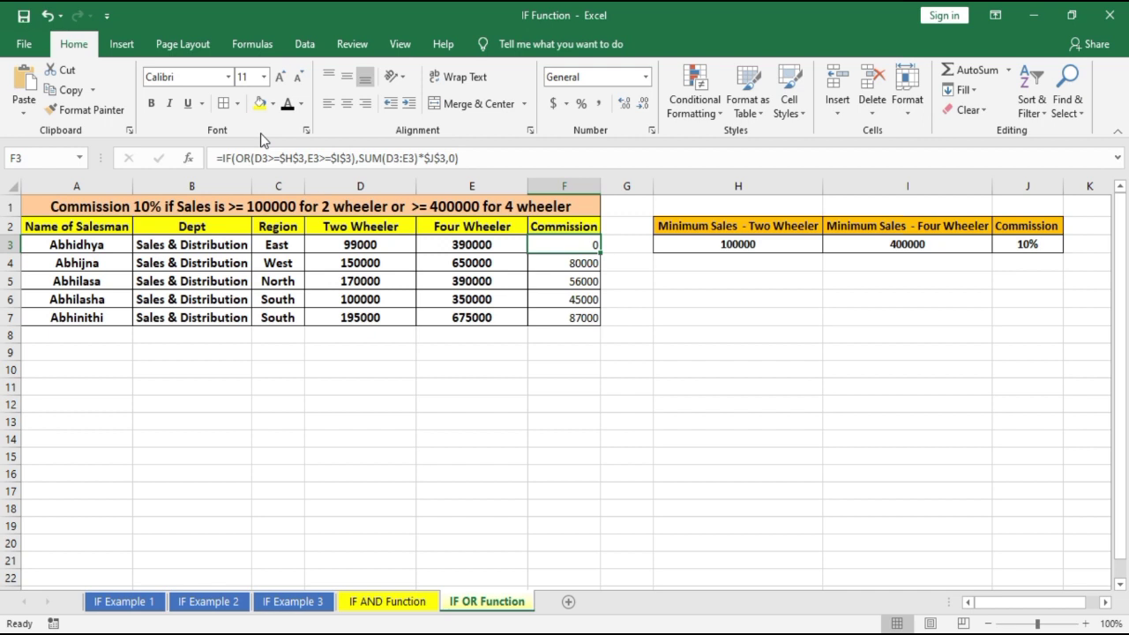
{"action": "left_click", "coordinate": [381, 231]}
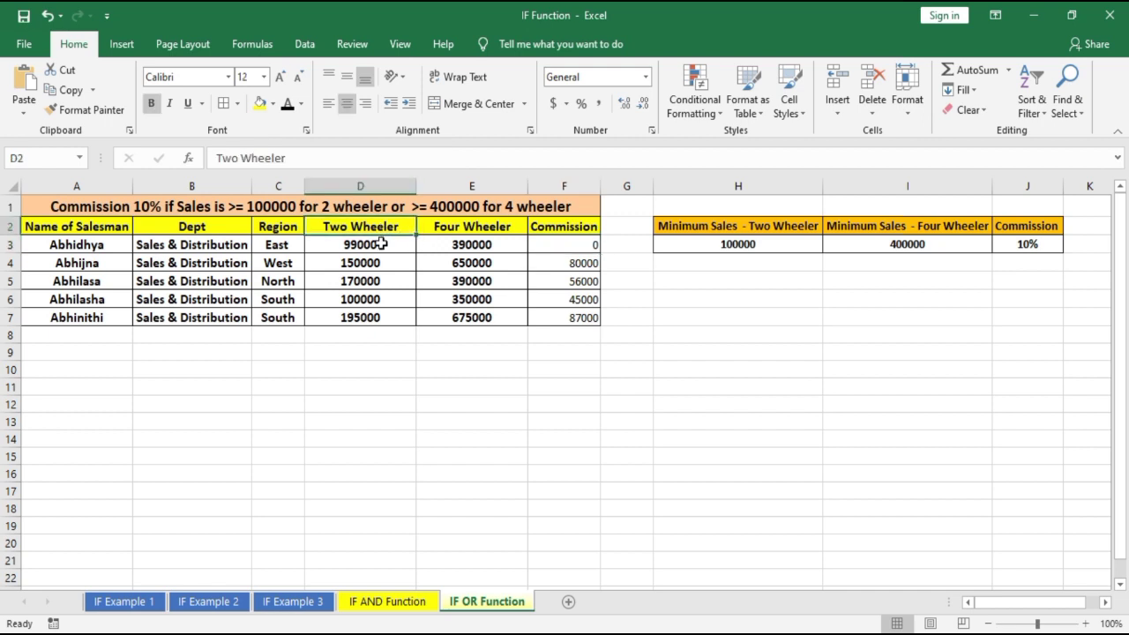
{"action": "left_click", "coordinate": [381, 244]}
{"action": "left_click_drag", "start_coordinate": [464, 231], "coordinate": [464, 241]}
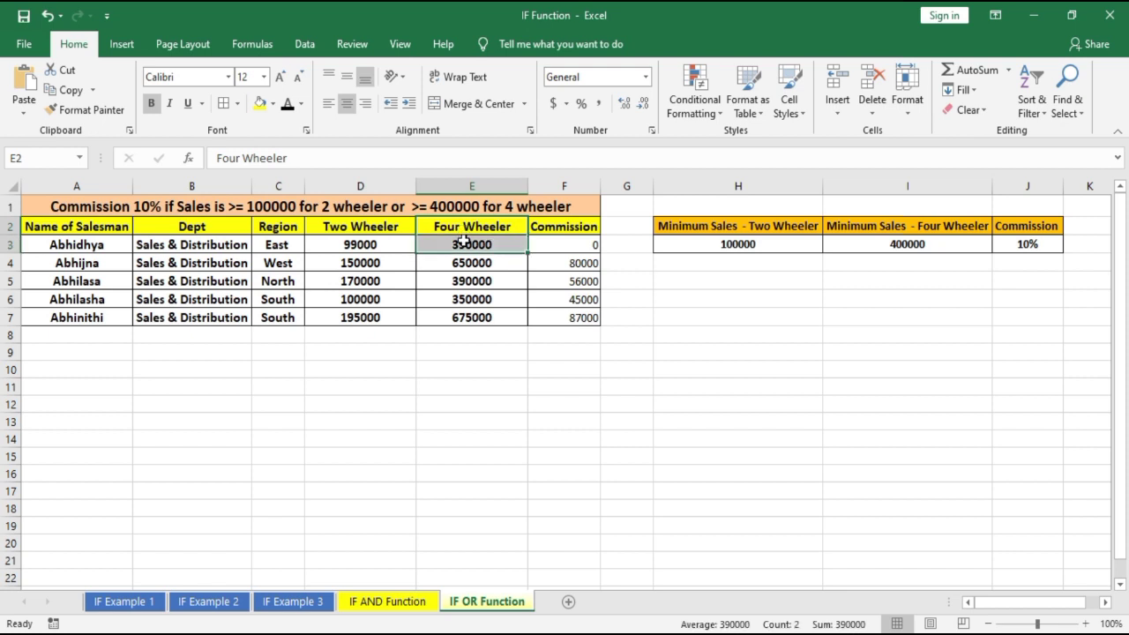
{"action": "left_click", "coordinate": [465, 241]}
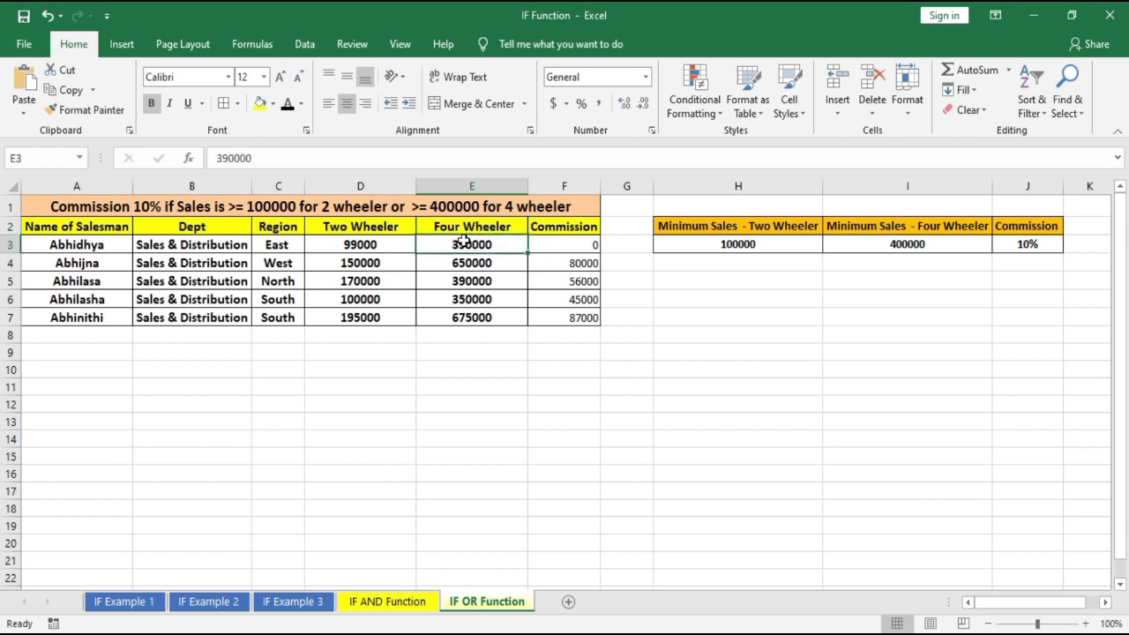
{"action": "left_click", "coordinate": [567, 247]}
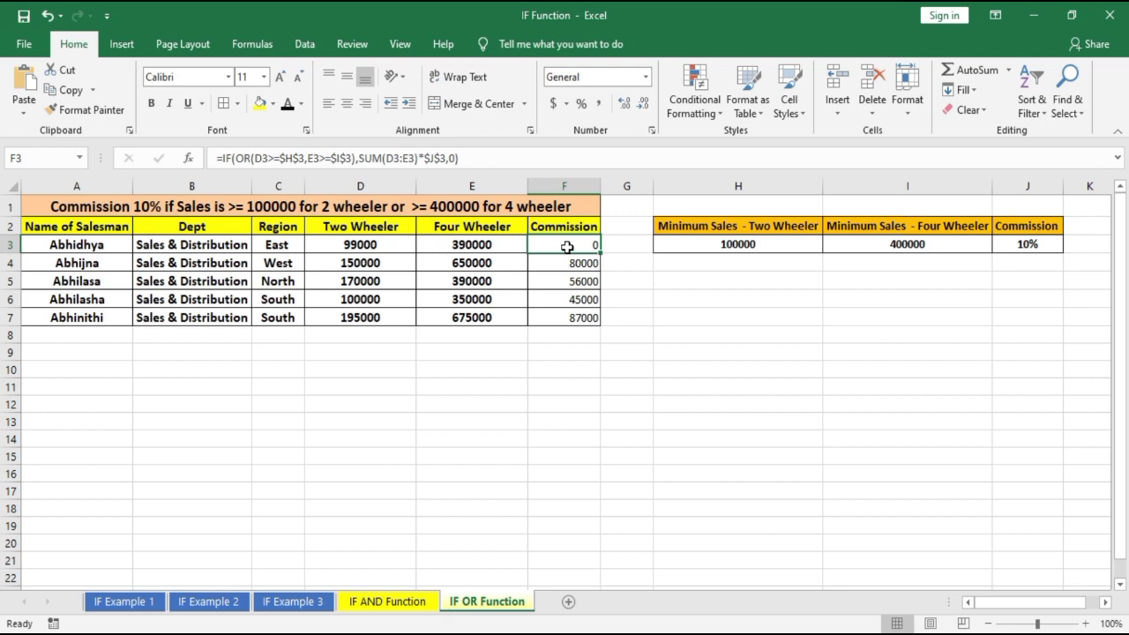
Step: Highlight commissions greater than 0 in F3:F7 with Green Fill with Dark Green Text using conditional formatting
{"action": "left_click_drag", "start_coordinate": [568, 246], "coordinate": [580, 320]}
{"action": "left_click", "coordinate": [684, 97]}
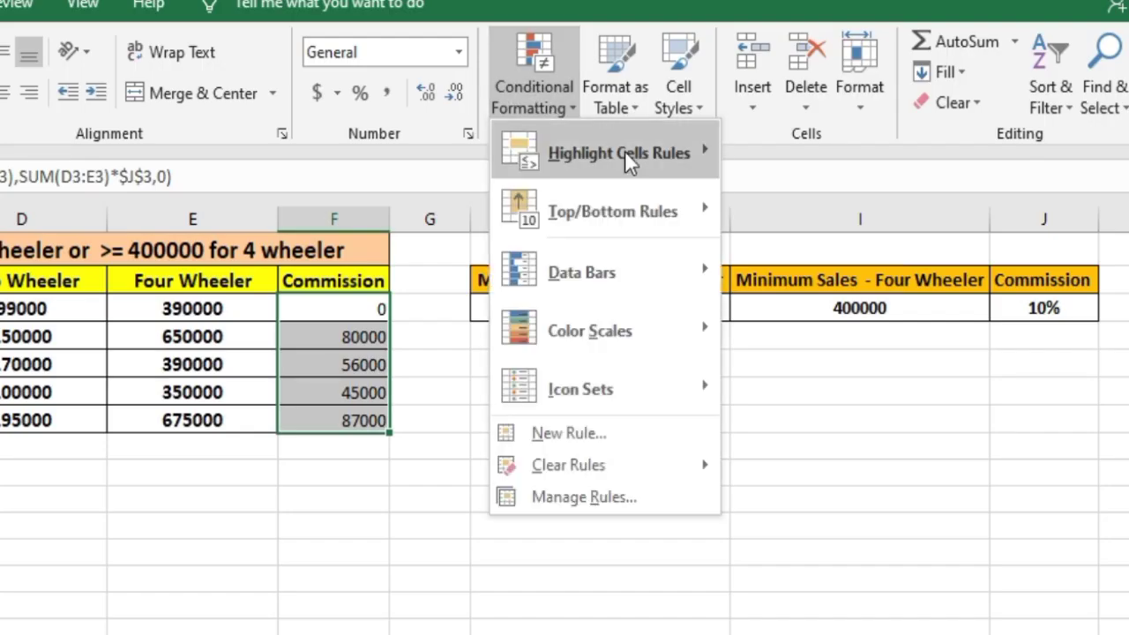
{"action": "mouse_move", "coordinate": [630, 152]}
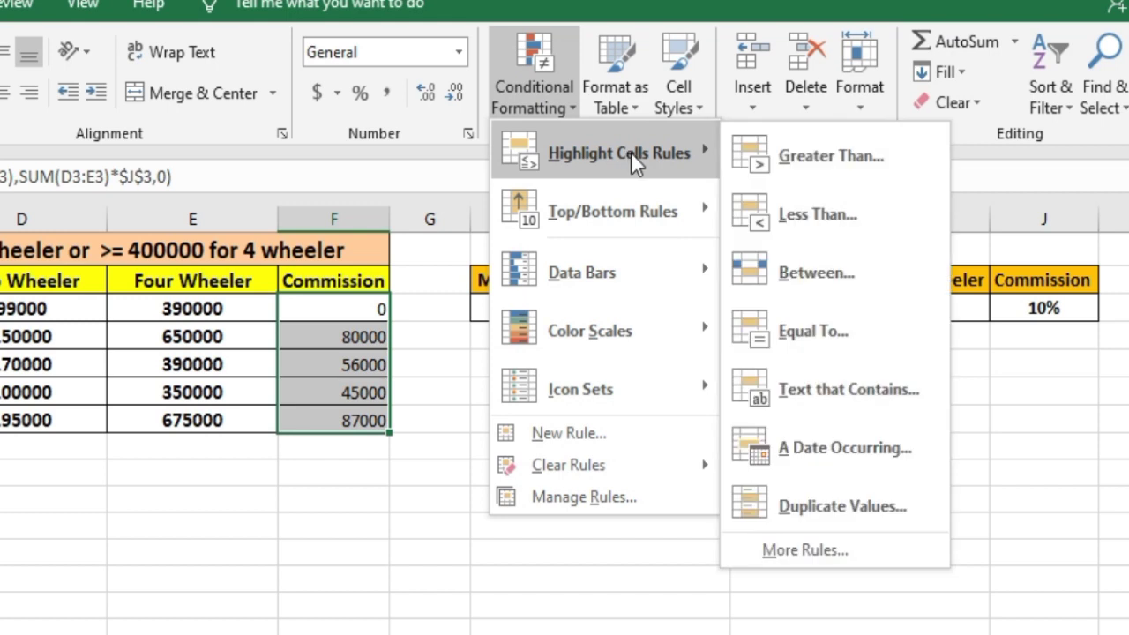
{"action": "left_click", "coordinate": [856, 159]}
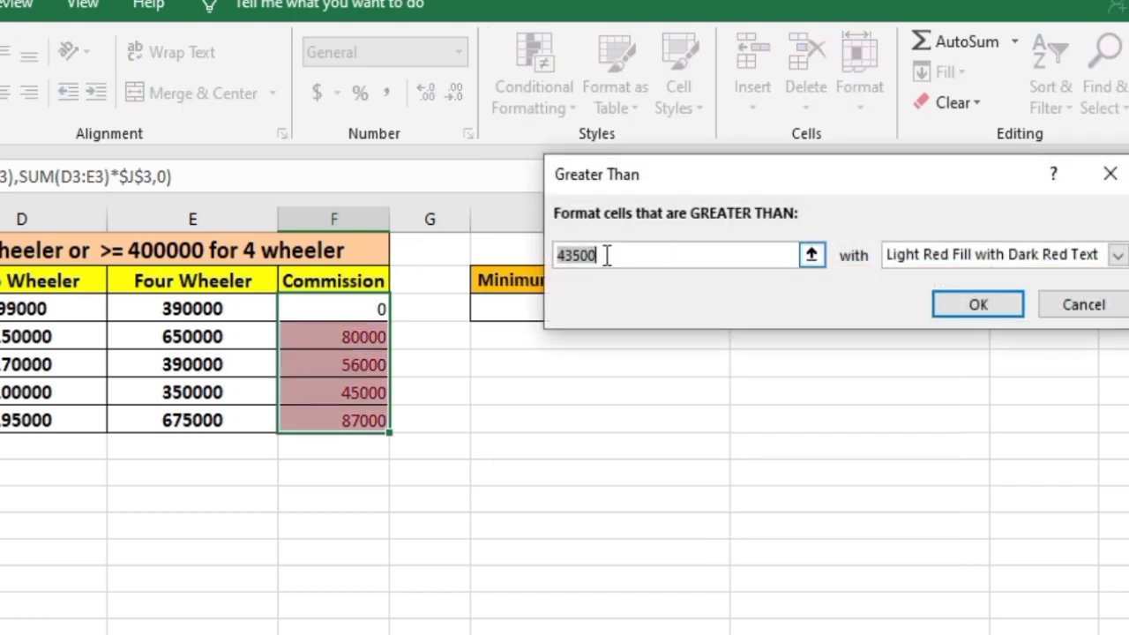
{"action": "type", "text": "0"}
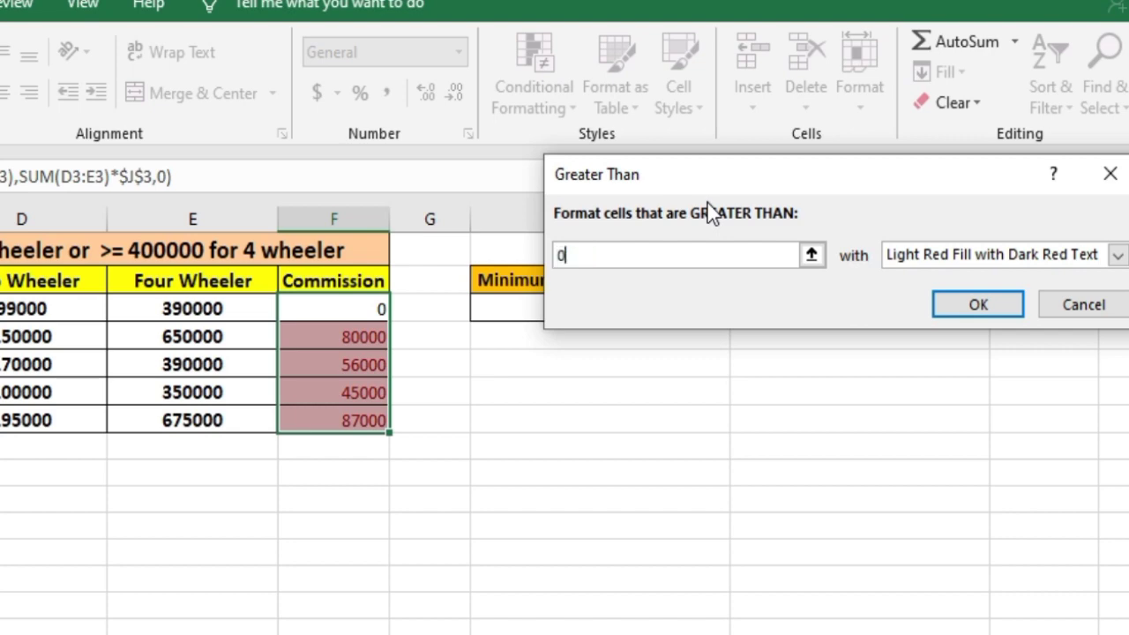
{"action": "left_click", "coordinate": [951, 252]}
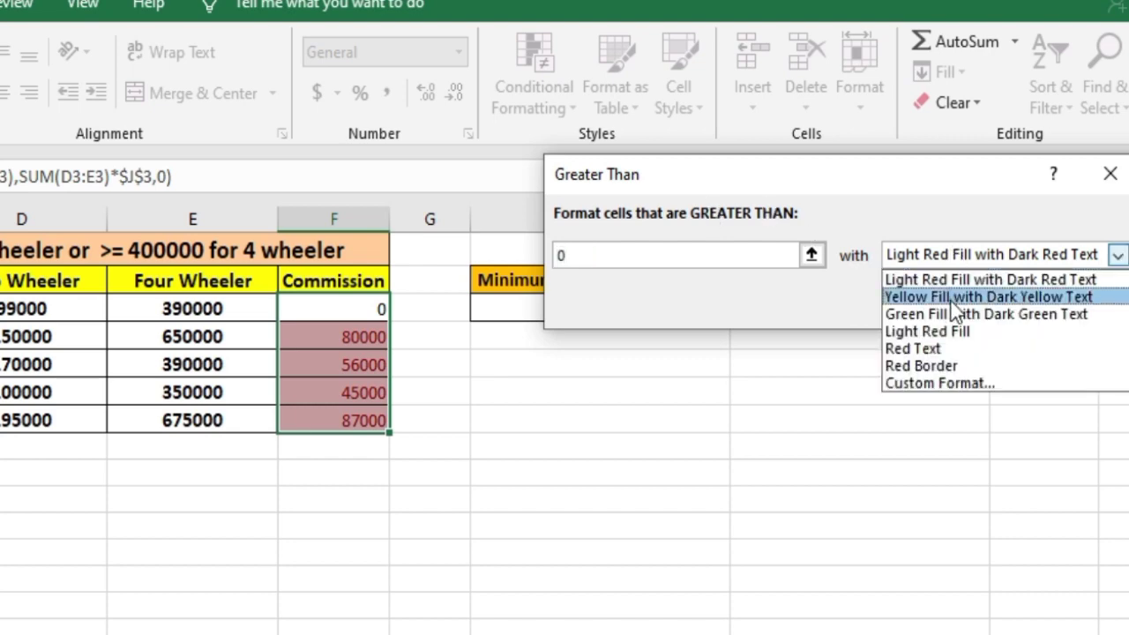
{"action": "left_click", "coordinate": [950, 314]}
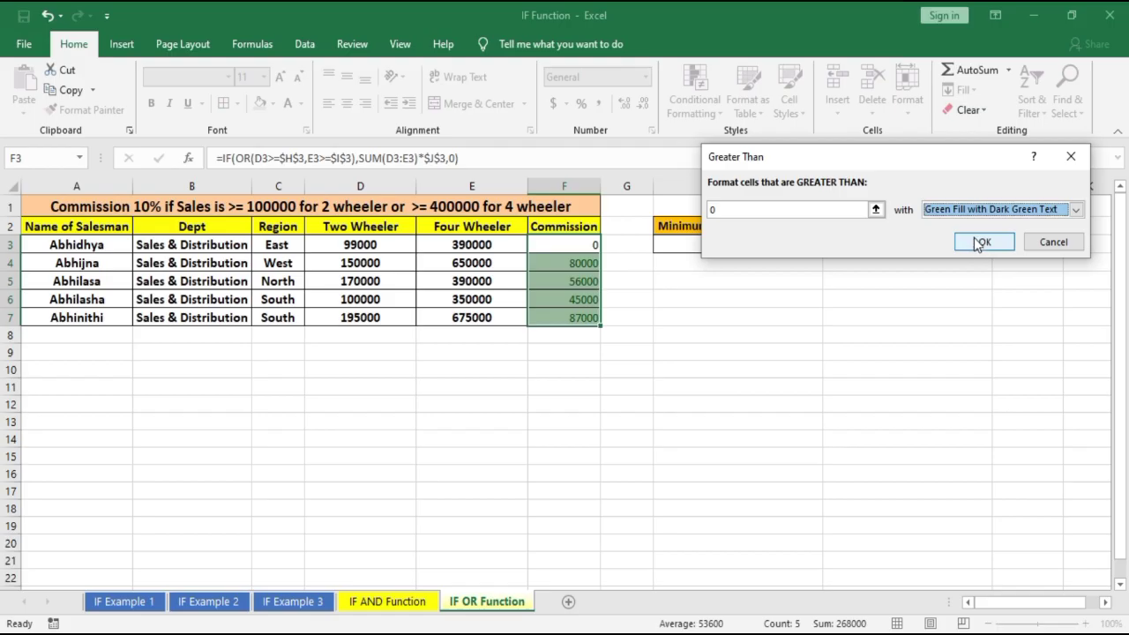
{"action": "left_click", "coordinate": [979, 245]}
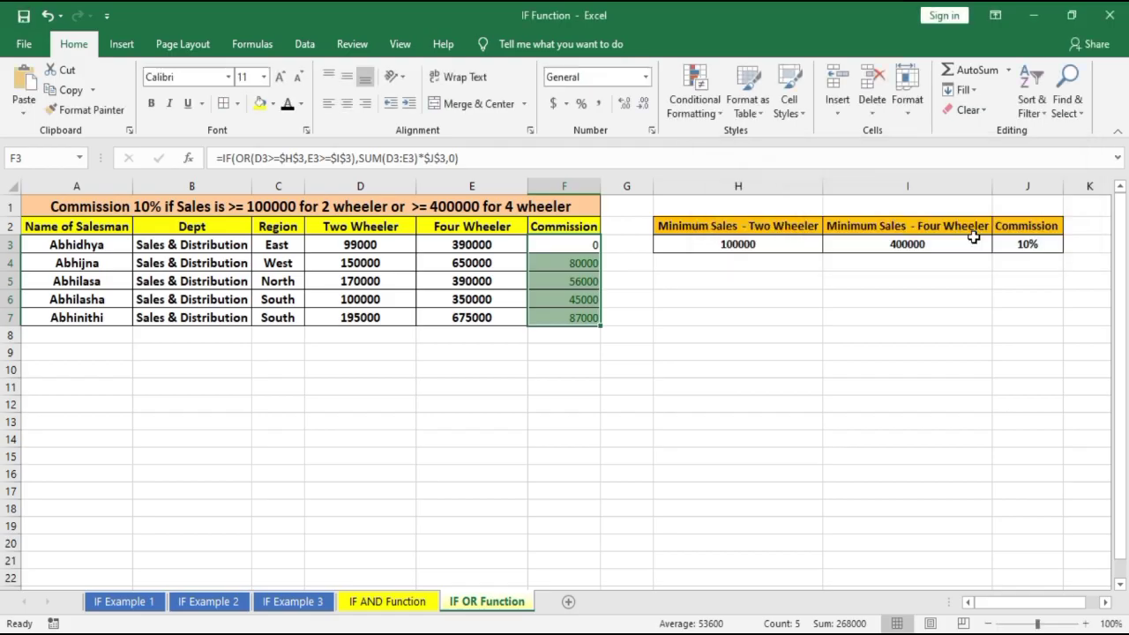
{"action": "left_click", "coordinate": [901, 401]}
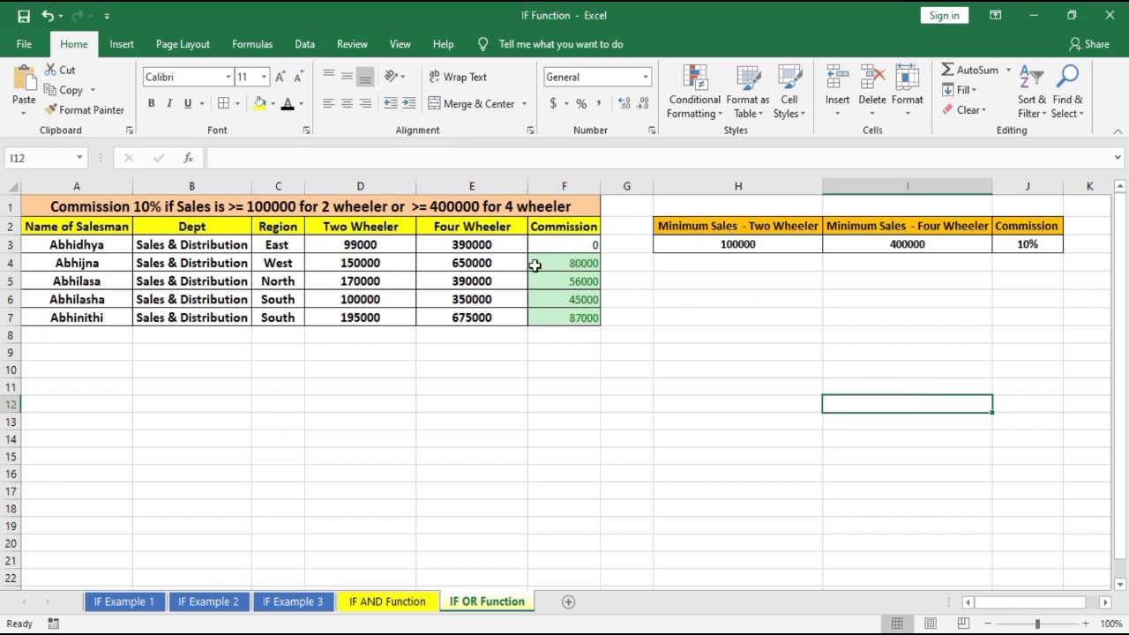
{"action": "left_click_drag", "start_coordinate": [563, 250], "coordinate": [567, 321]}
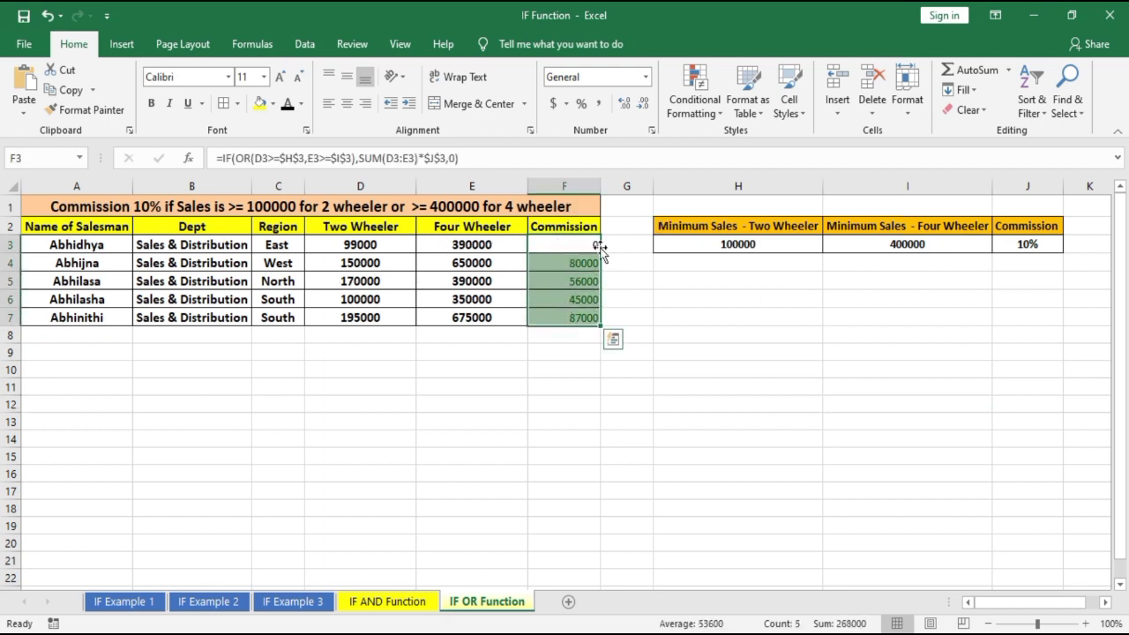